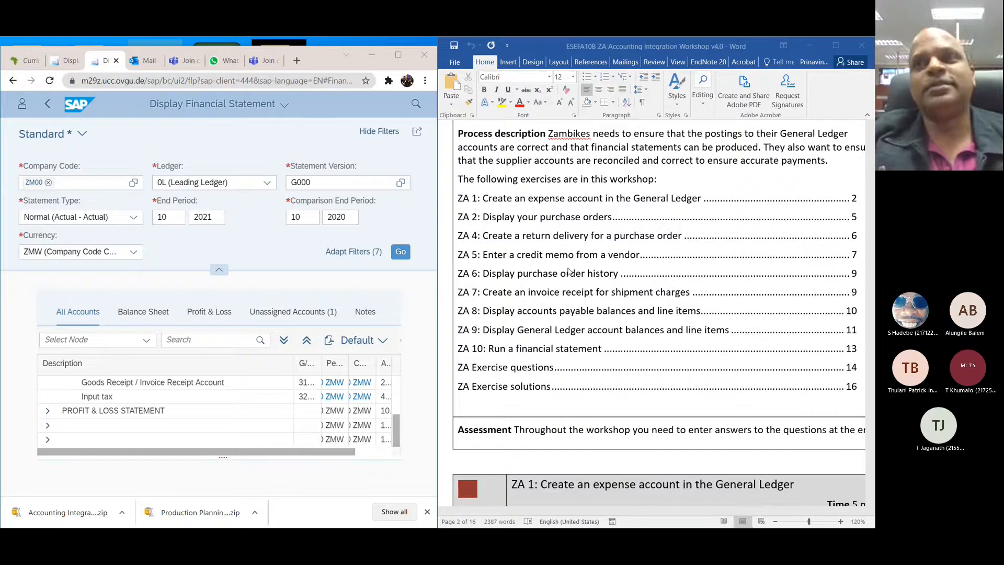
Step: Look through the workshop document for the ZA 9 exercise on running a financial statement and read its instructions
{"action": "scroll", "coordinate": [569, 271], "scroll_direction": "down", "scroll_amount": 5}
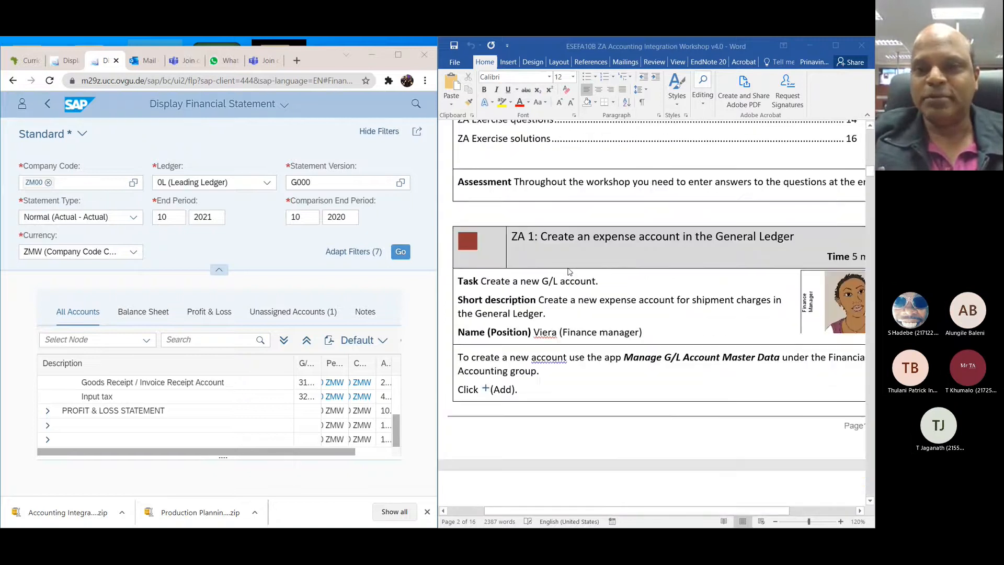
{"action": "scroll", "coordinate": [569, 271], "scroll_direction": "down", "scroll_amount": 2}
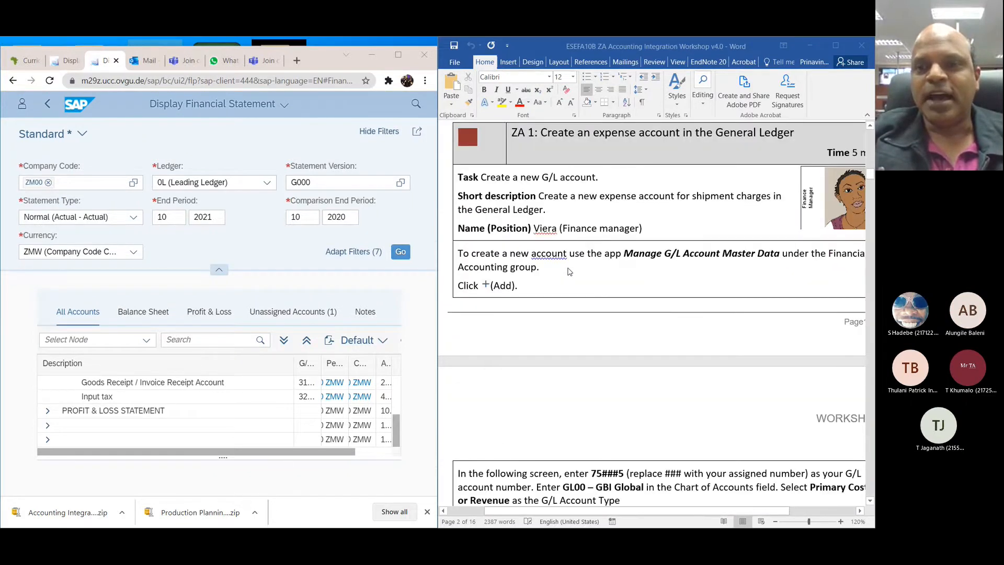
{"action": "scroll", "coordinate": [569, 271], "scroll_direction": "down", "scroll_amount": 20}
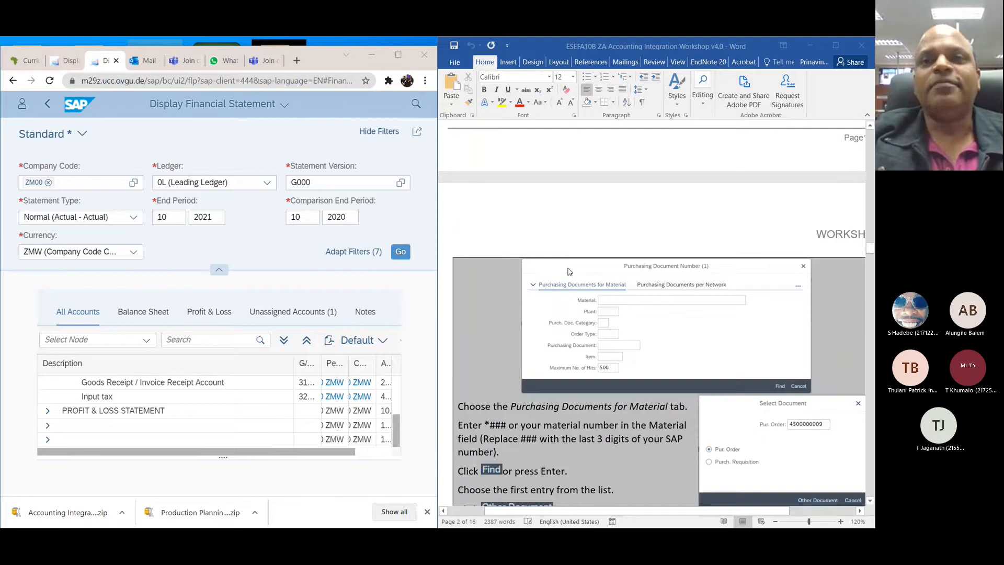
{"action": "scroll", "coordinate": [569, 271], "scroll_direction": "down", "scroll_amount": 10}
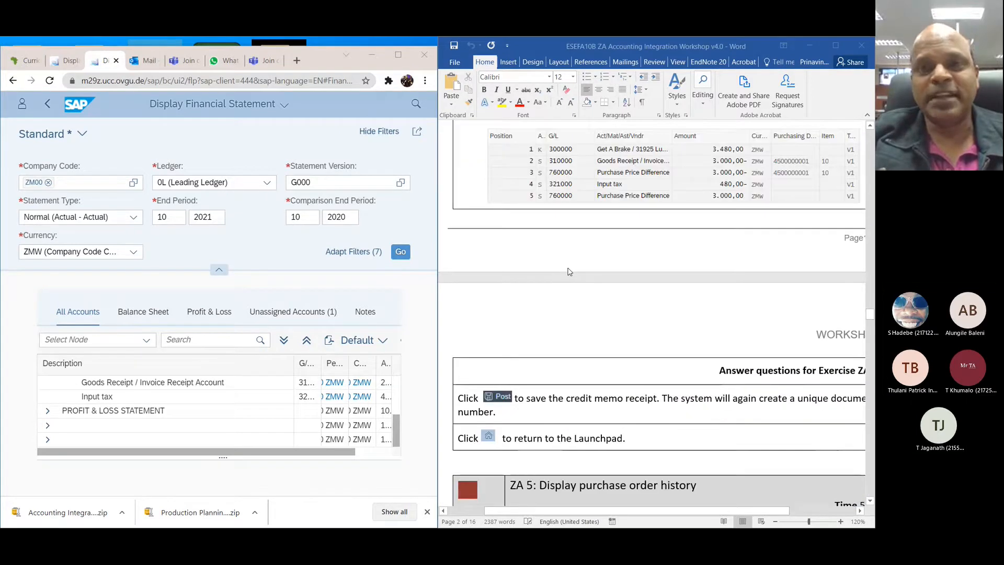
{"action": "scroll", "coordinate": [568, 271], "scroll_direction": "down", "scroll_amount": 15}
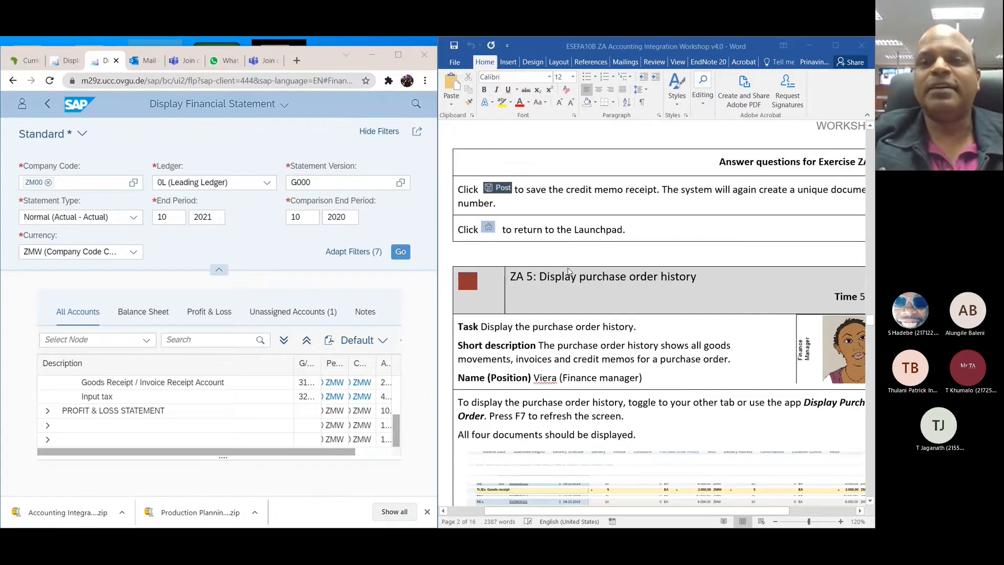
{"action": "scroll", "coordinate": [569, 271], "scroll_direction": "down", "scroll_amount": 15}
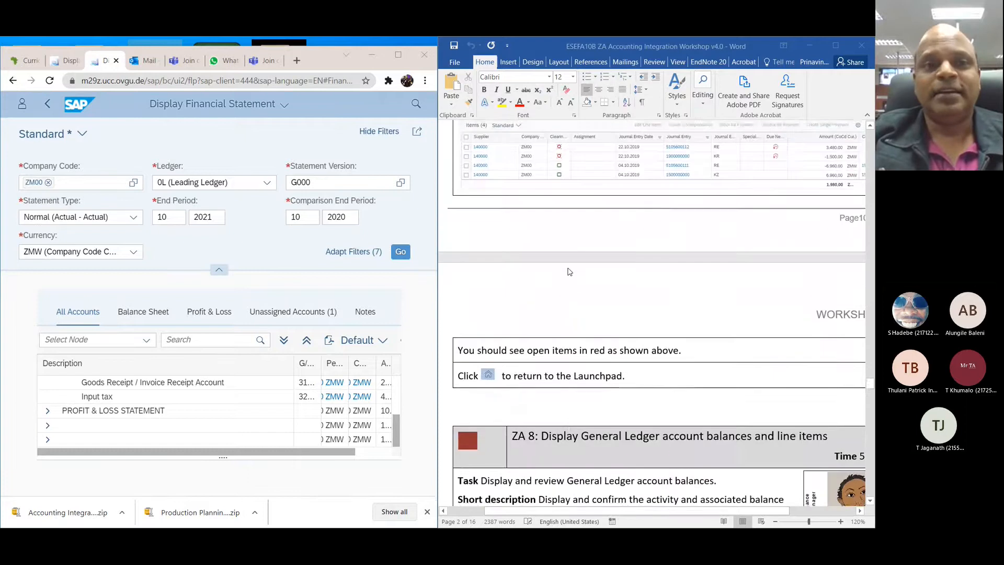
{"action": "scroll", "coordinate": [569, 272], "scroll_direction": "down", "scroll_amount": 10}
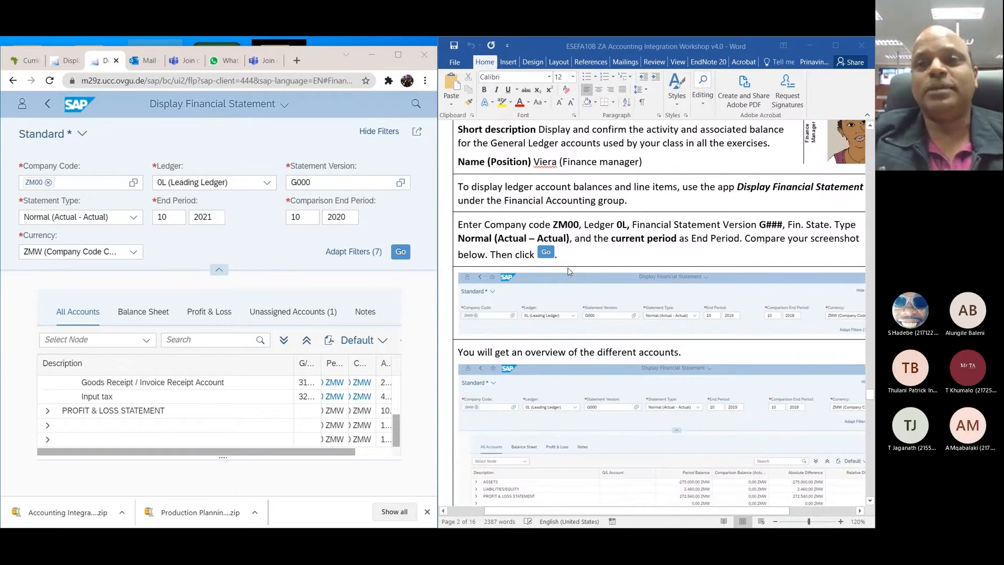
{"action": "scroll", "coordinate": [569, 271], "scroll_direction": "down", "scroll_amount": 15}
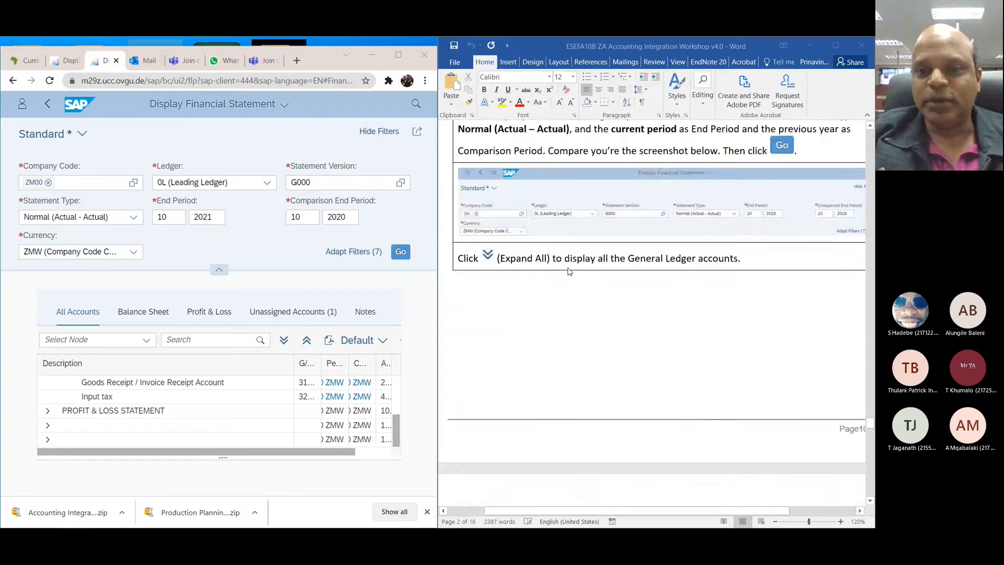
{"action": "scroll", "coordinate": [569, 271], "scroll_direction": "down", "scroll_amount": 10}
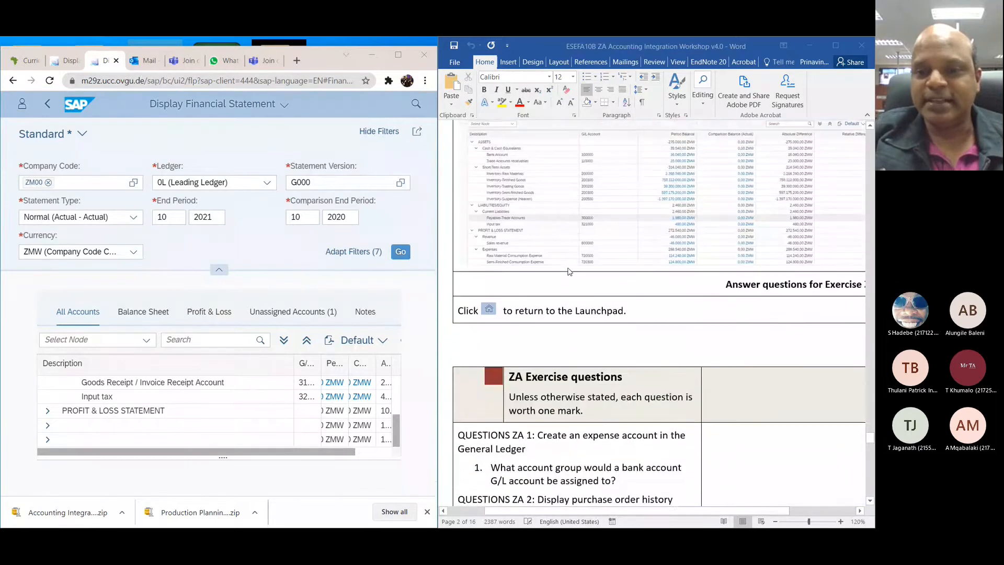
{"action": "scroll", "coordinate": [569, 271], "scroll_direction": "up", "scroll_amount": 10}
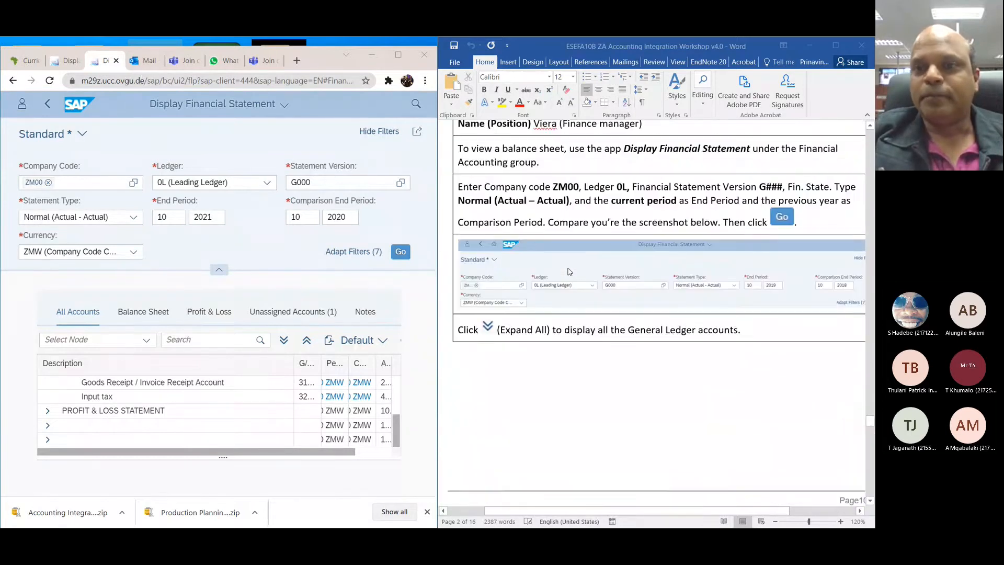
{"action": "scroll", "coordinate": [569, 271], "scroll_direction": "up", "scroll_amount": 3}
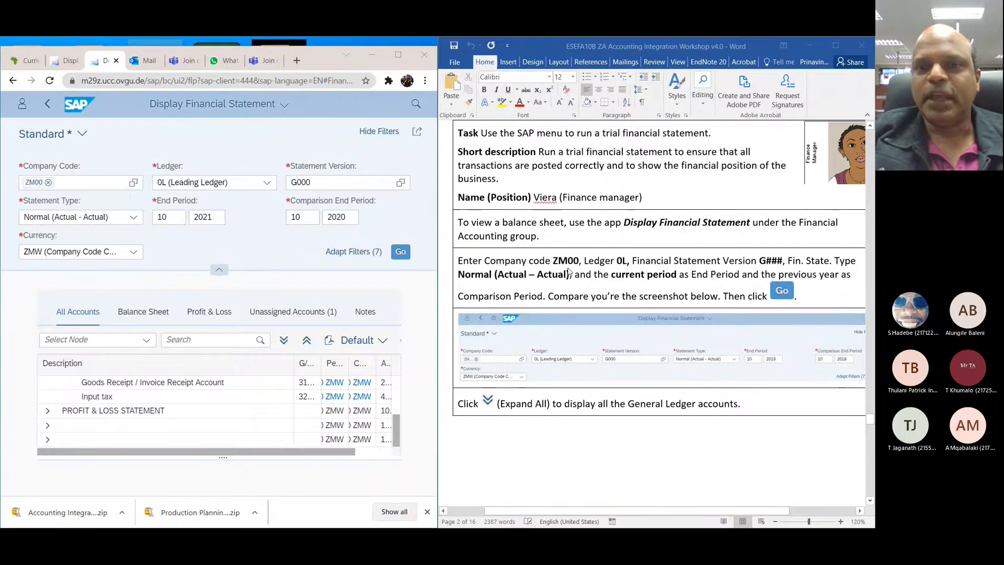
{"action": "scroll", "coordinate": [569, 270], "scroll_direction": "up", "scroll_amount": 1}
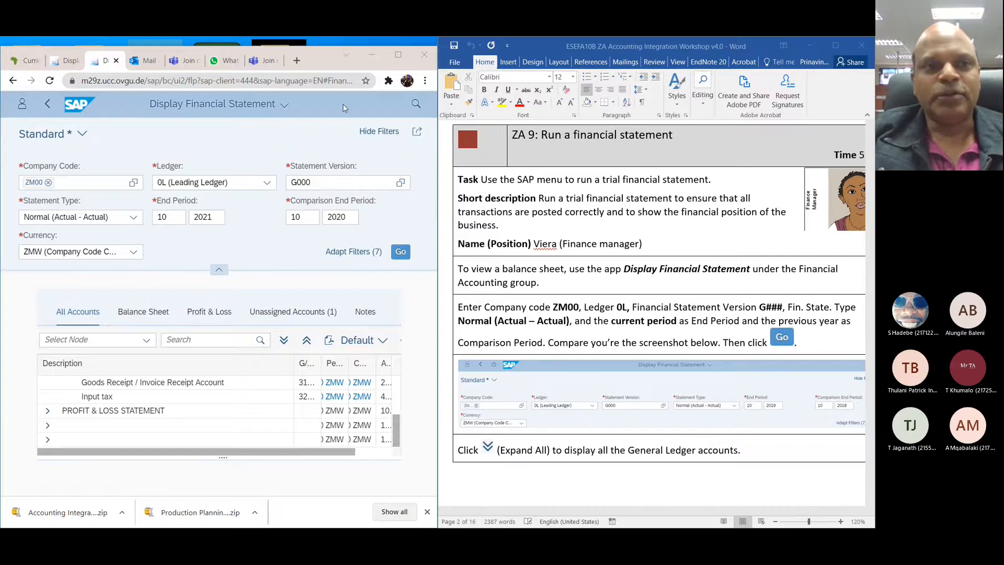
Step: Search the SAP apps for "display finan" and open the Display Financial Statement app
{"action": "left_click", "coordinate": [416, 106]}
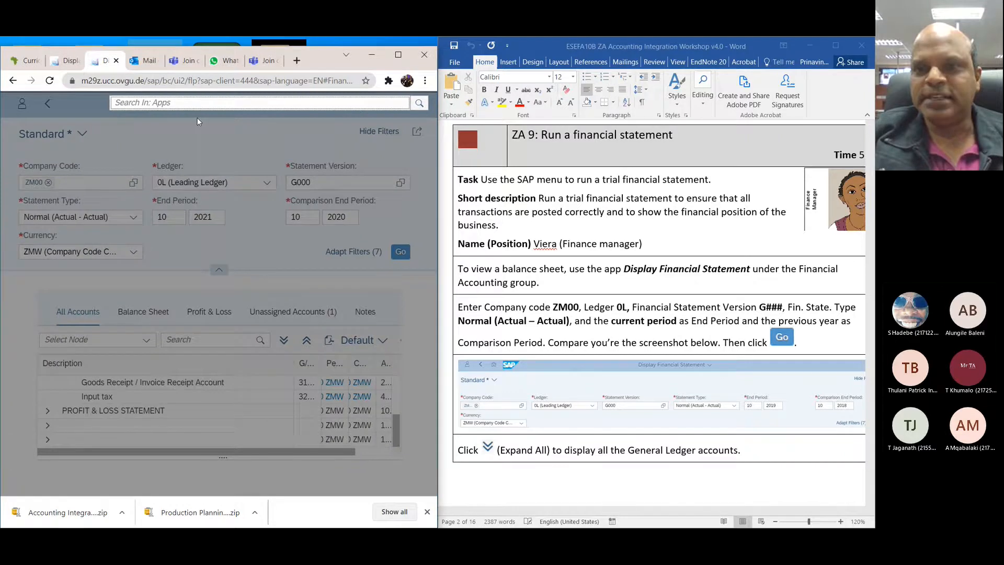
{"action": "type", "text": "display "}
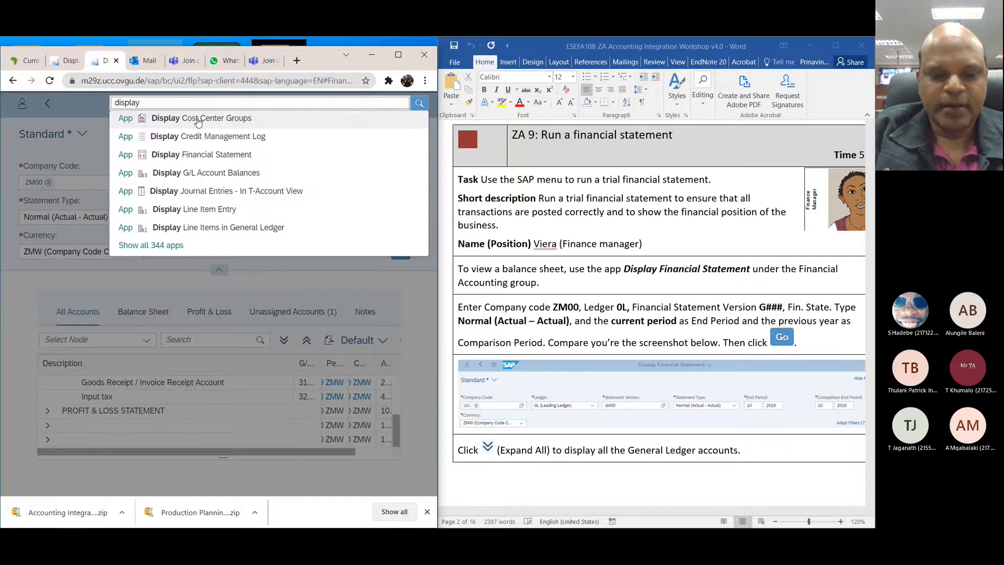
{"action": "type", "text": "finan"}
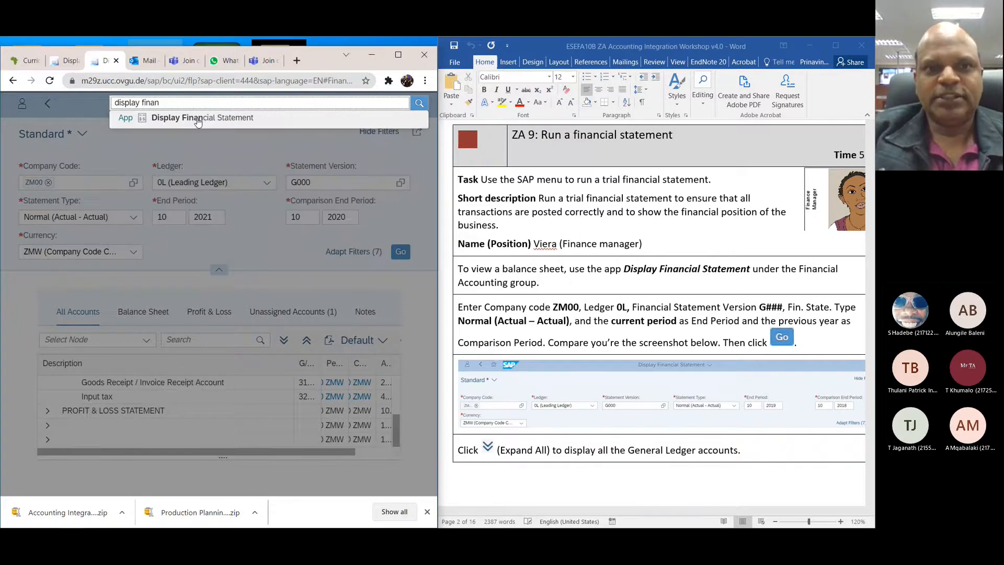
{"action": "left_click", "coordinate": [198, 118]}
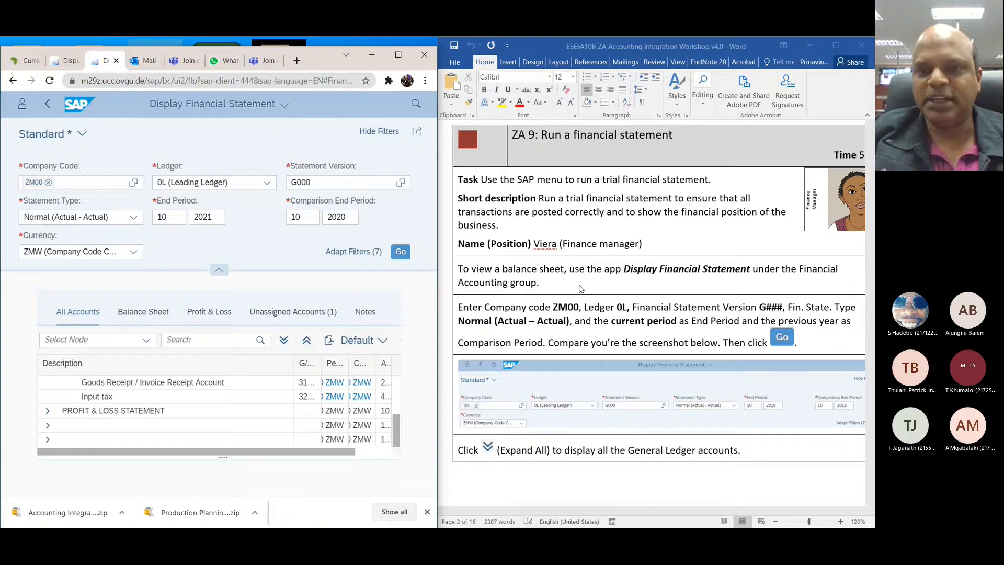
Step: Clear the existing company code and enter ZM00, as the ZA 9 instructions in the workshop document specify
{"action": "scroll", "coordinate": [579, 288], "scroll_direction": "down", "scroll_amount": 2}
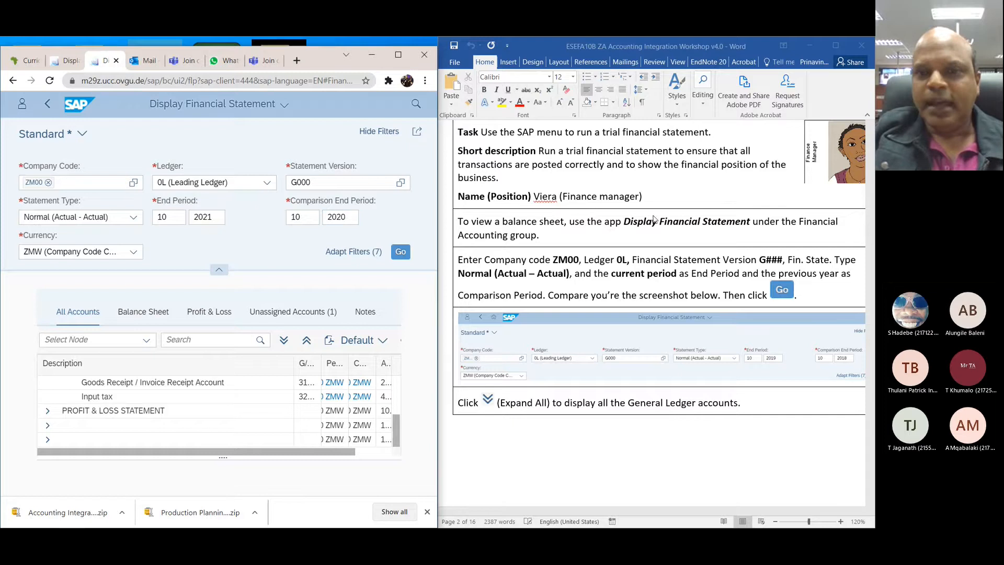
{"action": "scroll", "coordinate": [654, 220], "scroll_direction": "down", "scroll_amount": 1}
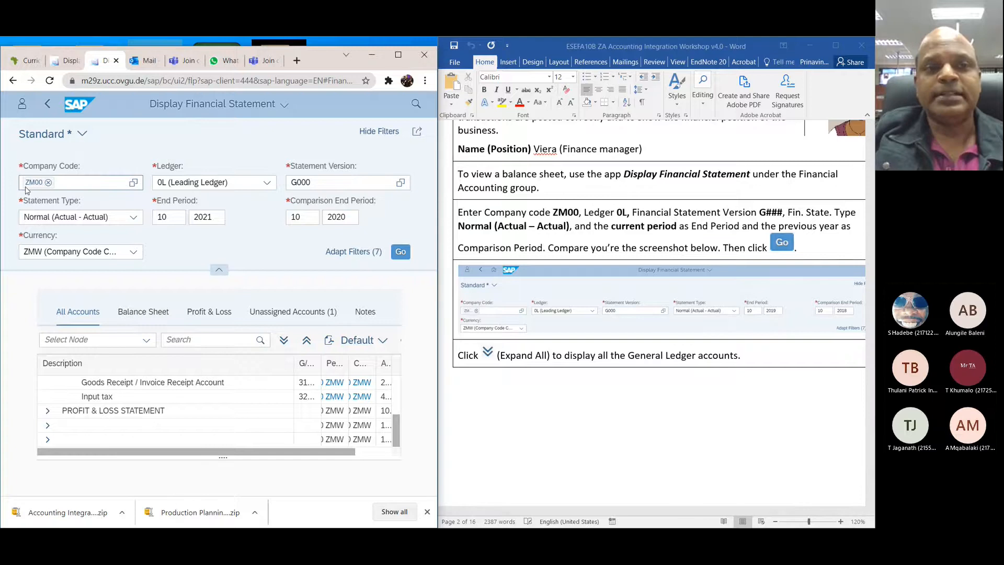
{"action": "left_click", "coordinate": [66, 183]}
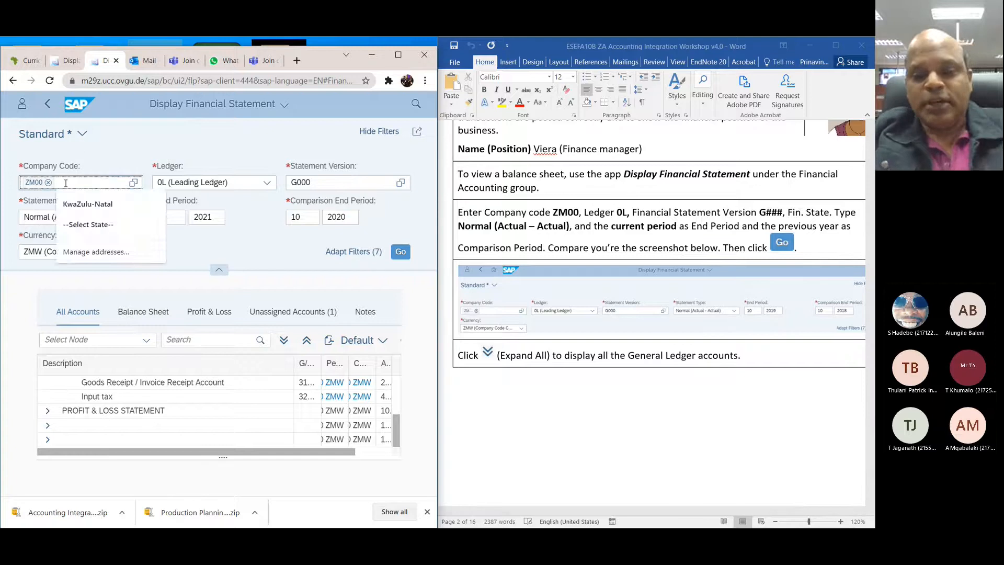
{"action": "key", "text": "BackSpace"}
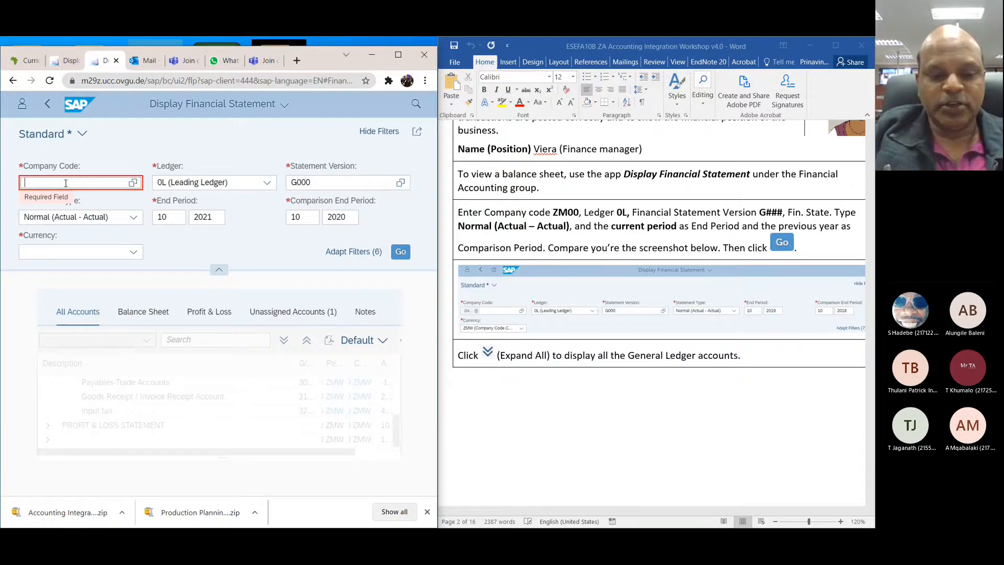
{"action": "type", "text": "zm"}
{"action": "key", "text": "BackSpace"}
{"action": "key", "text": "BackSpace"}
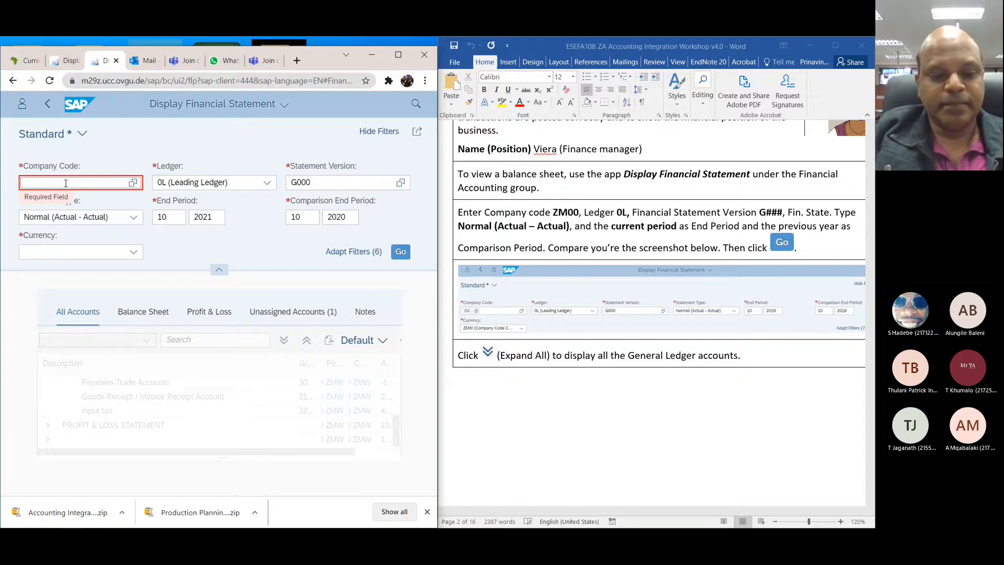
{"action": "type", "text": "ZM00"}
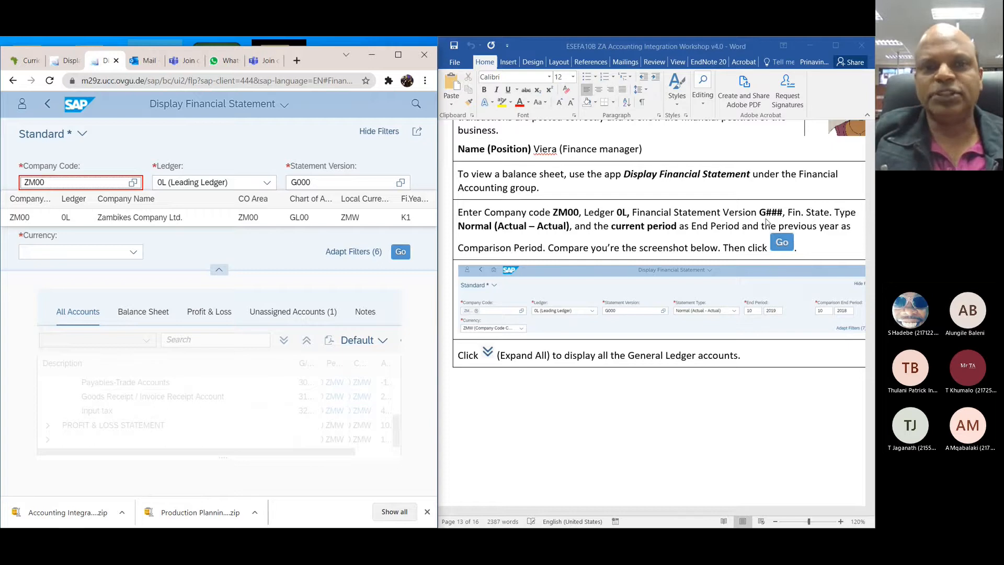
Step: Re-enter the statement version as G000 and leave the field
{"action": "left_click", "coordinate": [364, 186]}
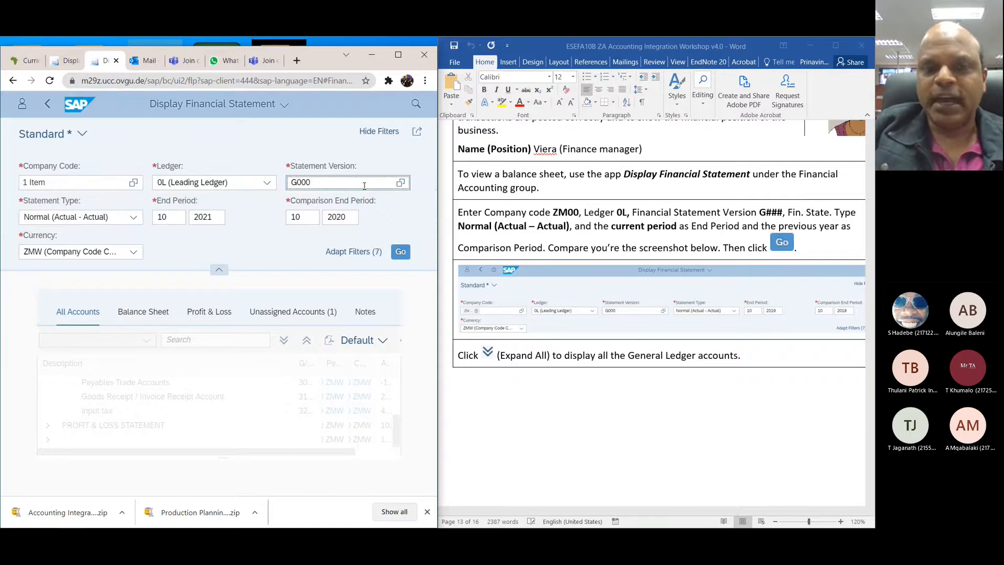
{"action": "key", "text": "BackSpace"}
{"action": "key", "text": "BackSpace"}
{"action": "key", "text": "BackSpace"}
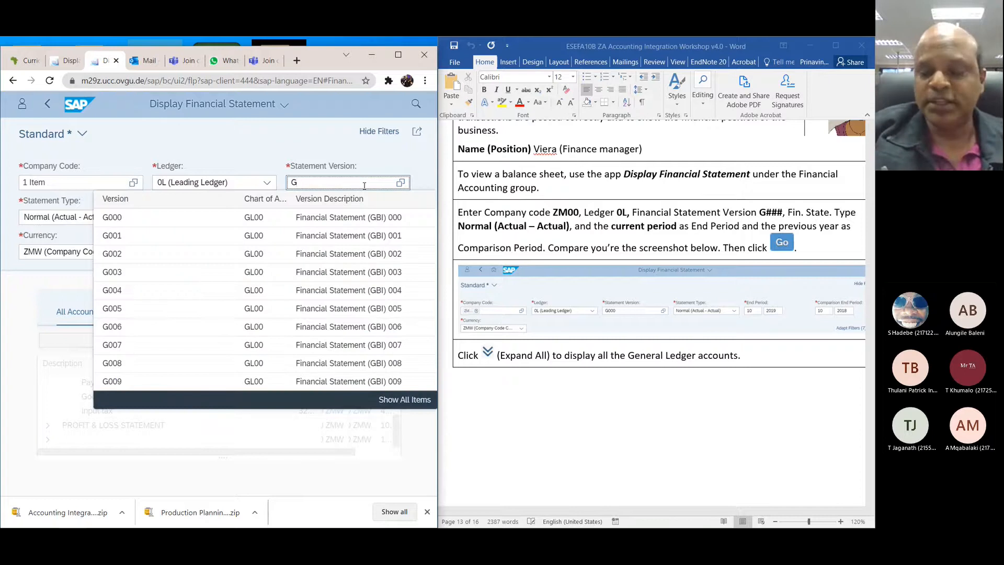
{"action": "type", "text": "00"}
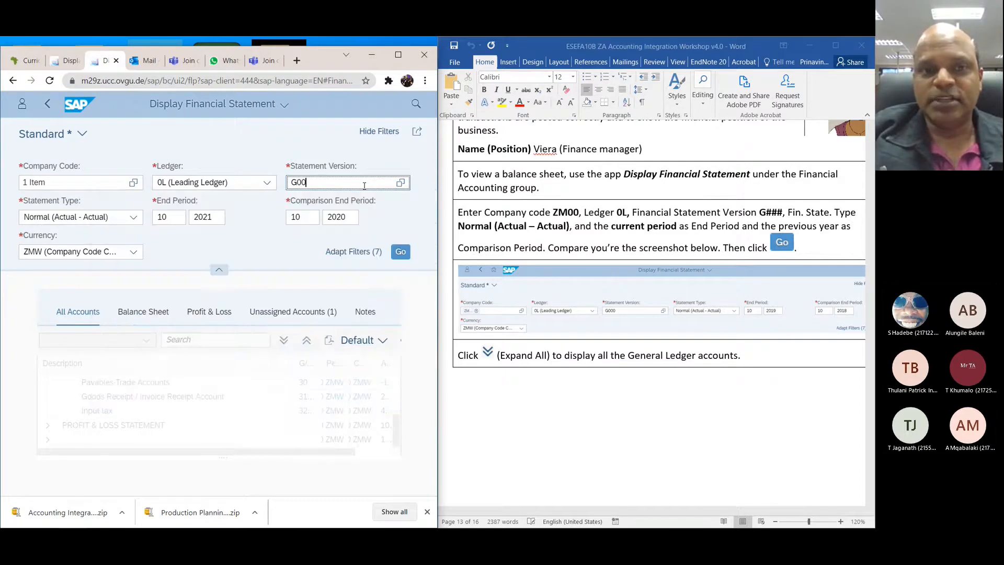
{"action": "type", "text": "0"}
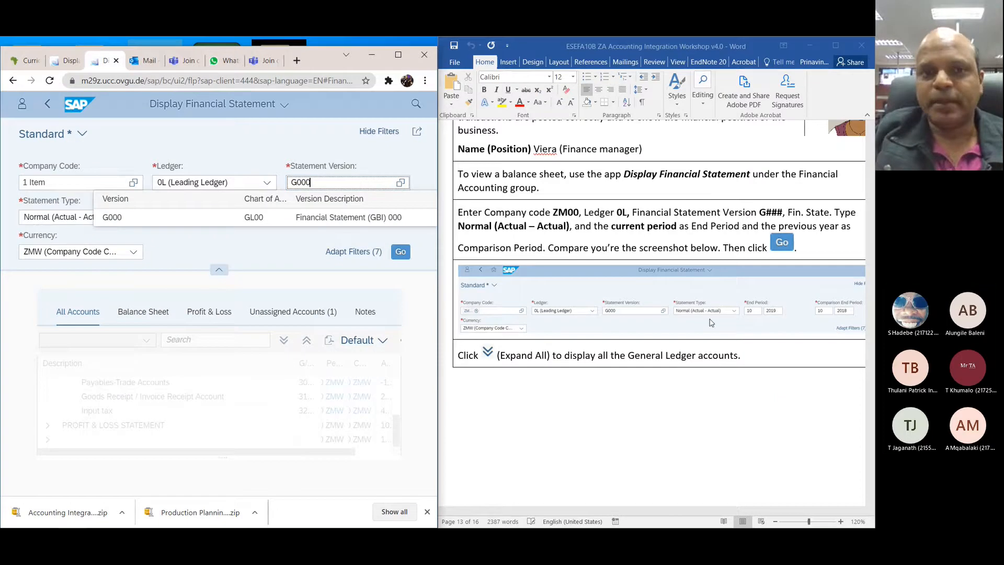
{"action": "left_click", "coordinate": [215, 138]}
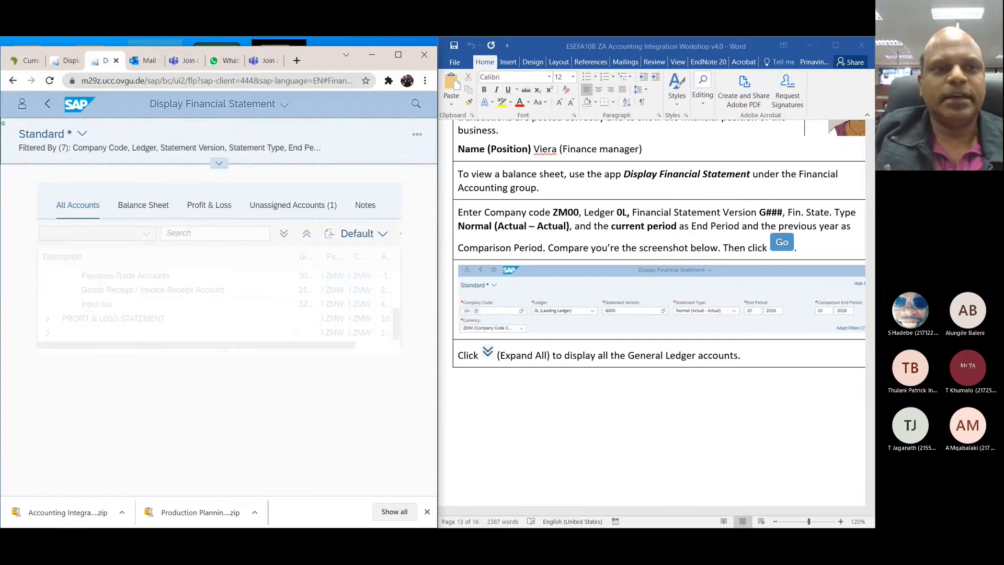
Step: Try to go back to the previous page, and switch the financial statement to the Balance Sheet view
{"action": "left_click", "coordinate": [47, 105]}
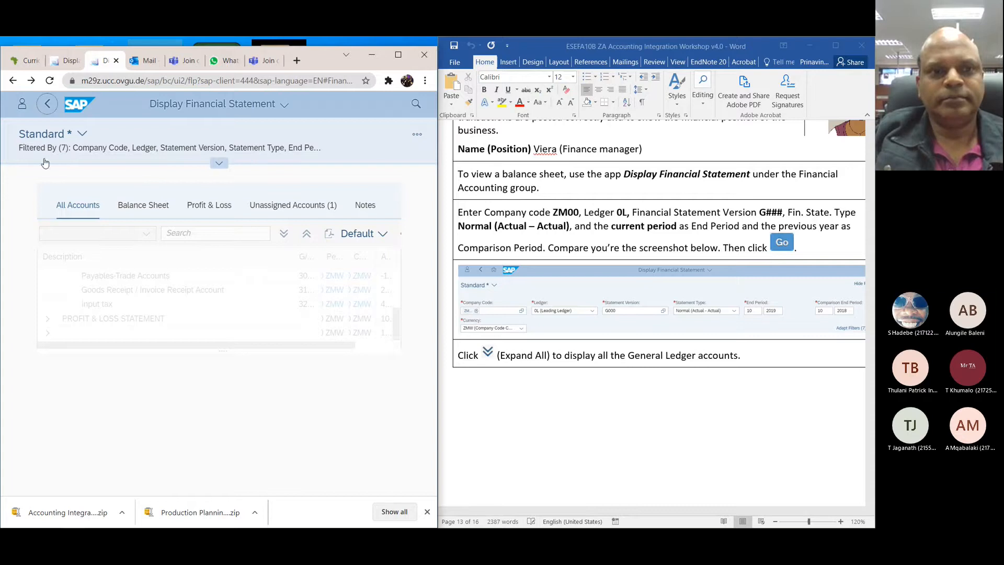
{"action": "left_click", "coordinate": [127, 207]}
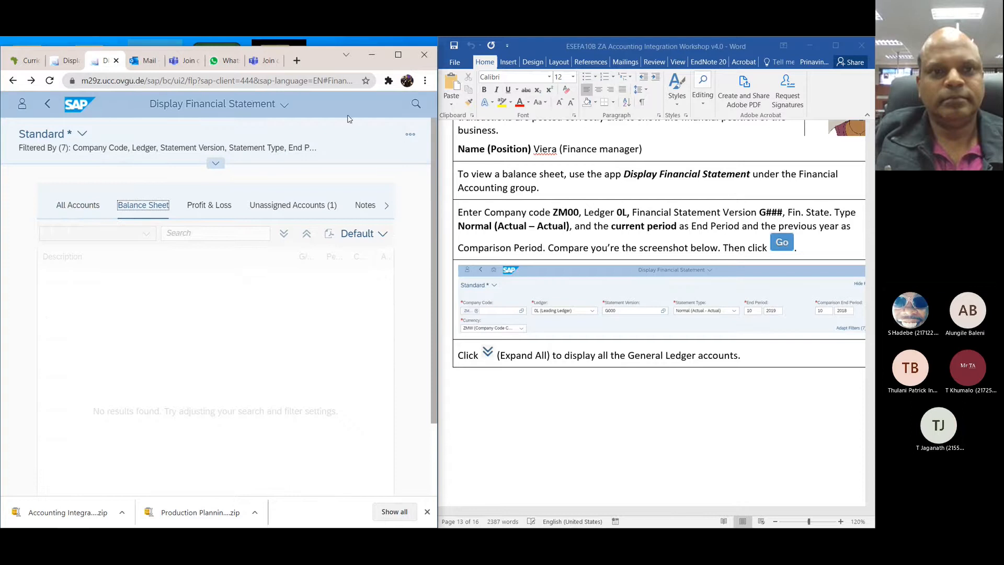
Step: Search the SAP apps for "DISPLAY" and select Display Financial Statement to reopen the app
{"action": "left_click", "coordinate": [247, 107]}
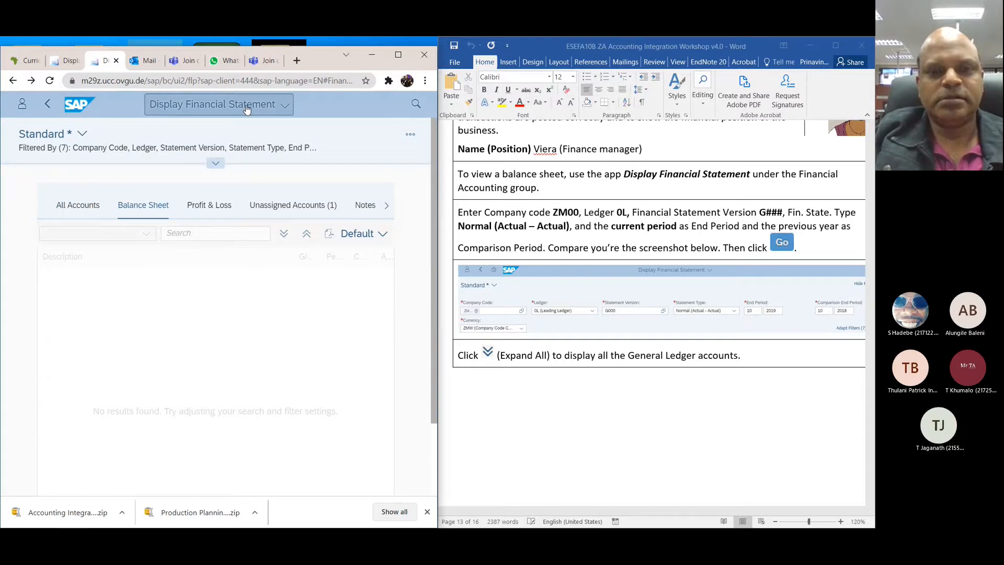
{"action": "left_click", "coordinate": [247, 108]}
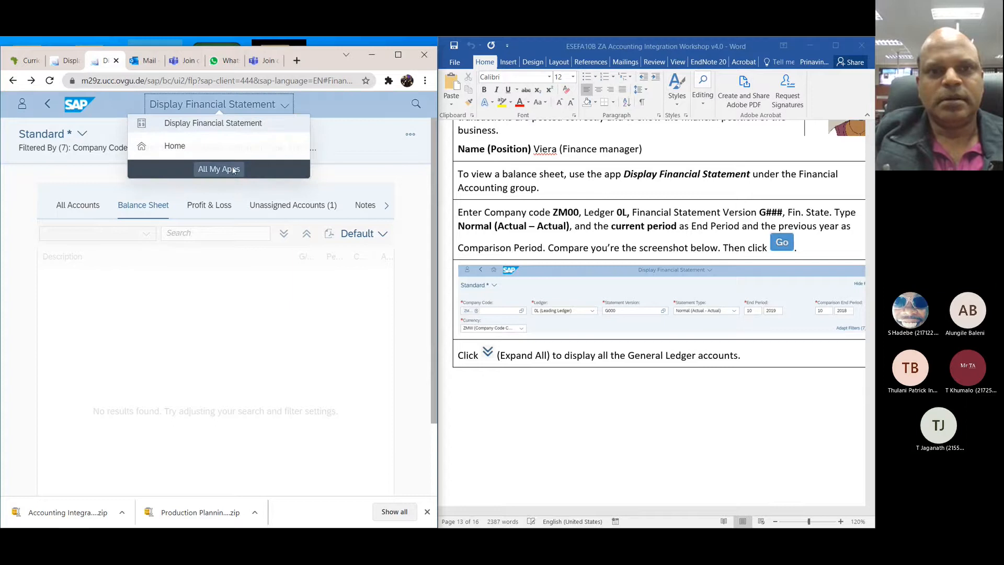
{"action": "left_click", "coordinate": [416, 109]}
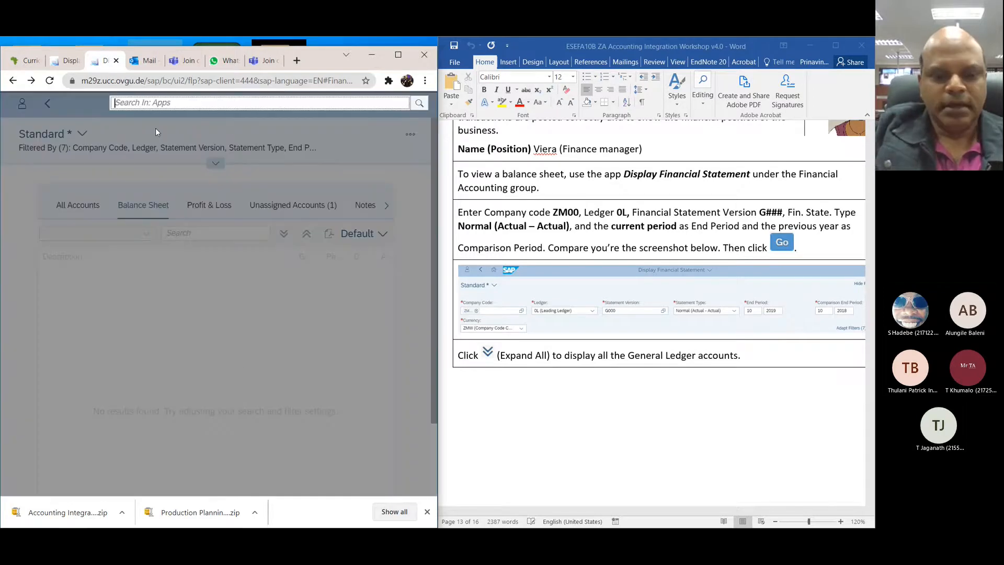
{"action": "type", "text": "DIS"}
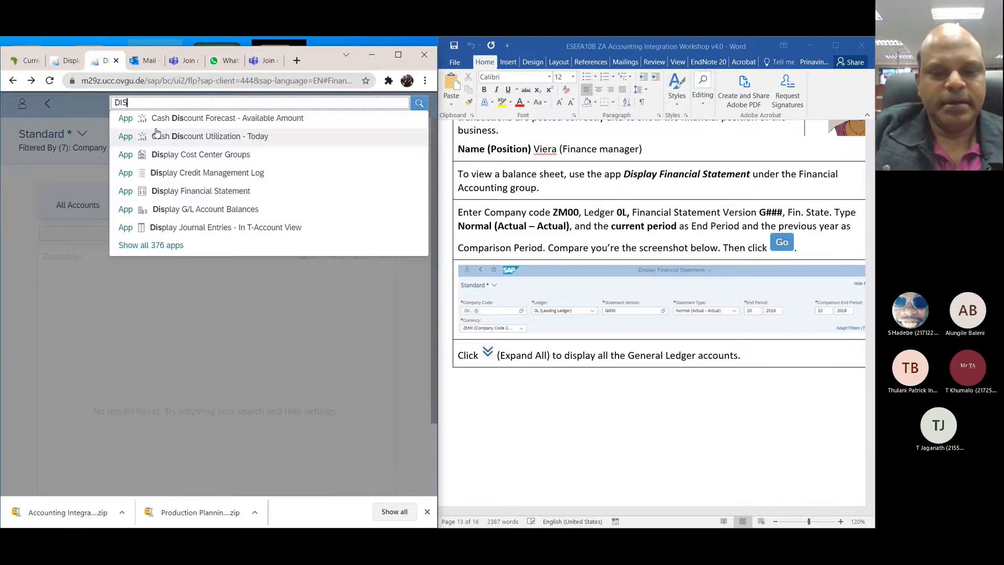
{"action": "type", "text": "PLAY"}
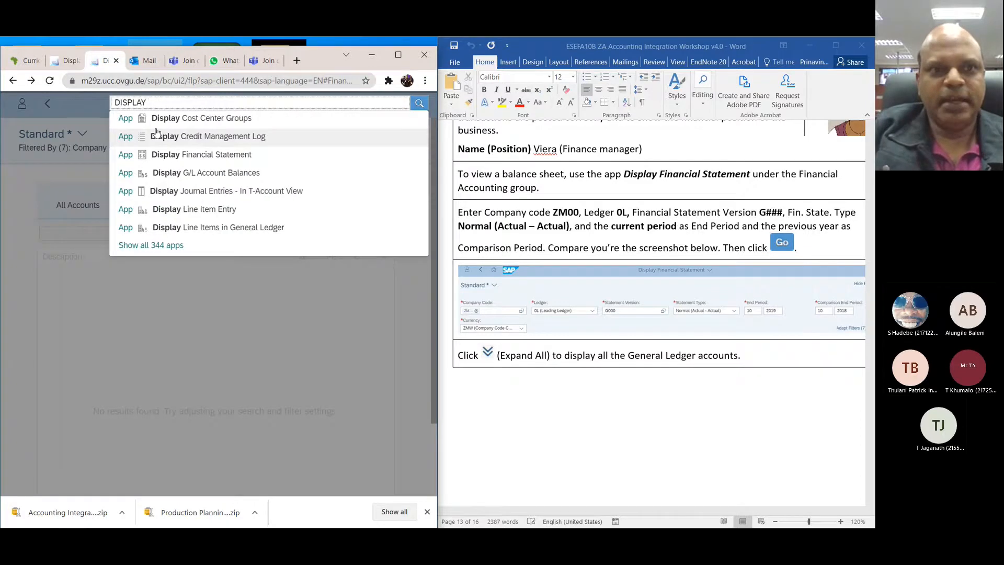
{"action": "left_click", "coordinate": [167, 155]}
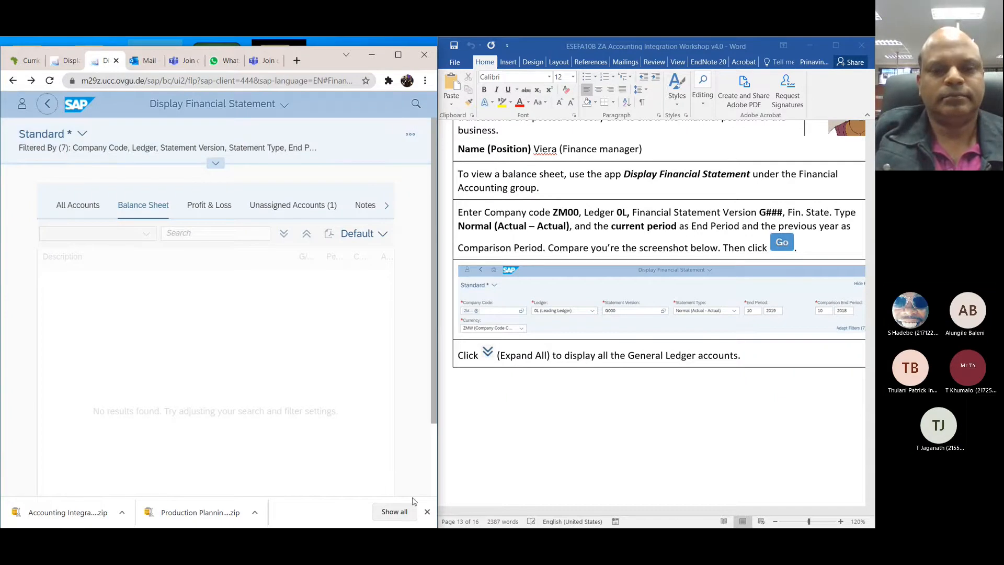
Step: Dismiss the downloads bar and return from the financial statement to Display Supplier Balances
{"action": "left_click", "coordinate": [427, 513]}
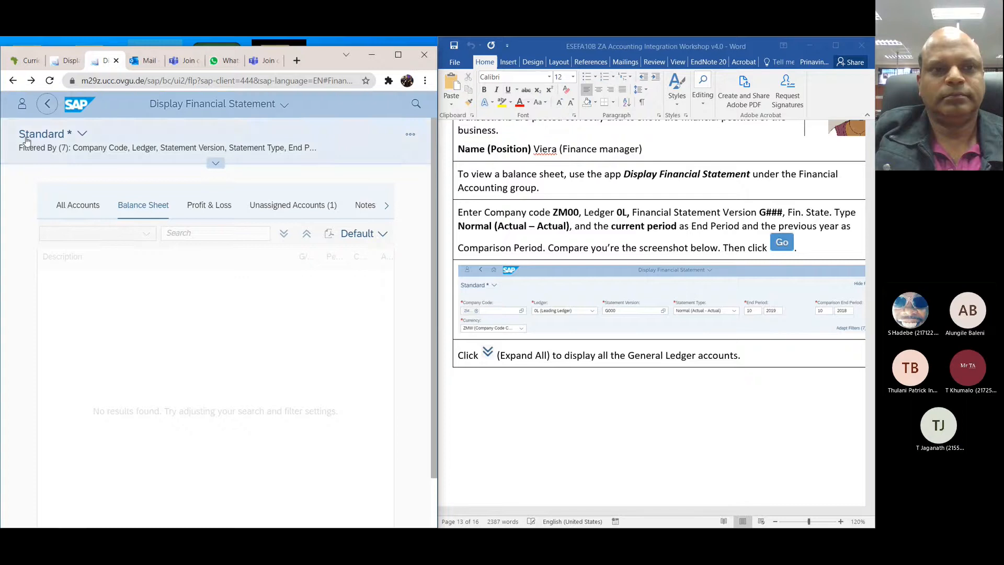
{"action": "left_click", "coordinate": [45, 108]}
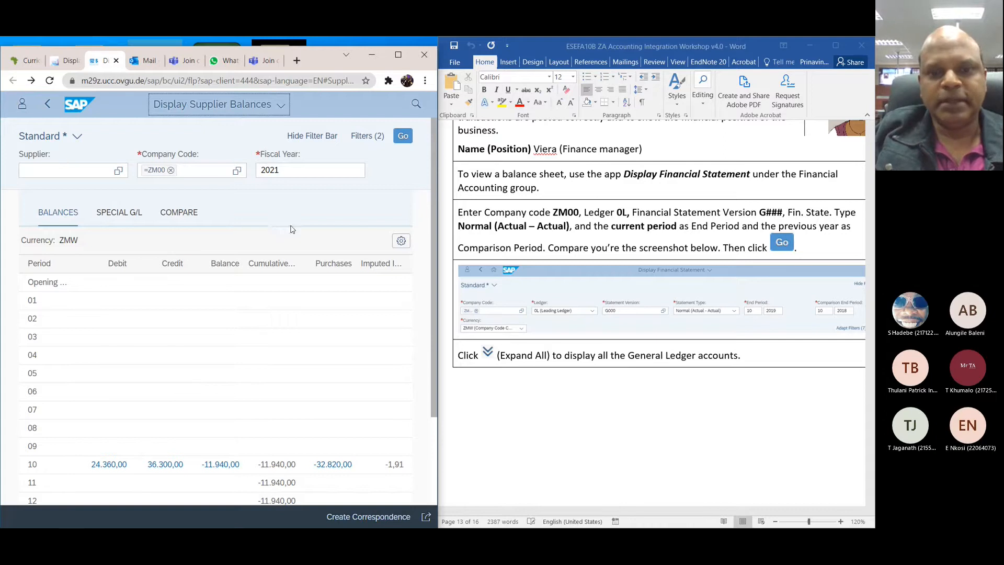
{"action": "mouse_move", "coordinate": [432, 274]}
{"action": "left_mouse_down"}
{"action": "mouse_move", "coordinate": [445, 370]}
{"action": "mouse_move", "coordinate": [441, 283]}
{"action": "left_mouse_up"}
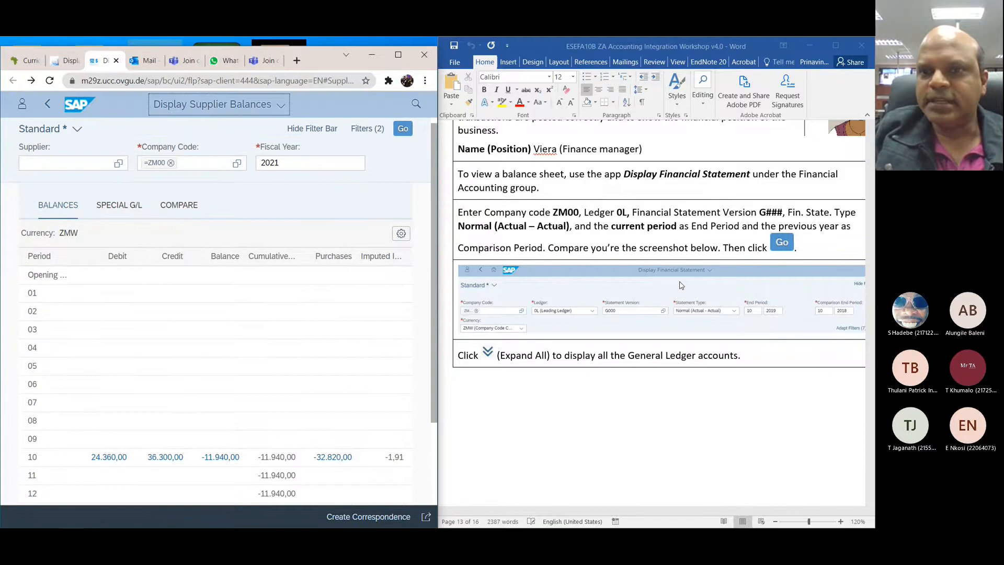
Step: Examine the remaining ZA 9 instructions and sample statement in the workshop document, and the supplier balances by period for ZM00
{"action": "scroll", "coordinate": [681, 284], "scroll_direction": "down", "scroll_amount": 1}
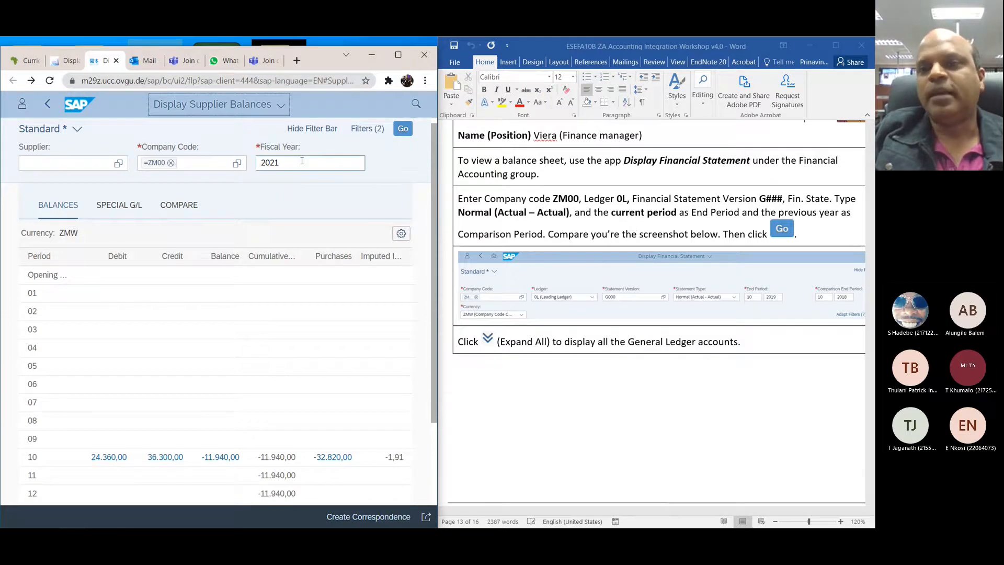
{"action": "scroll", "coordinate": [525, 267], "scroll_direction": "down", "scroll_amount": 2}
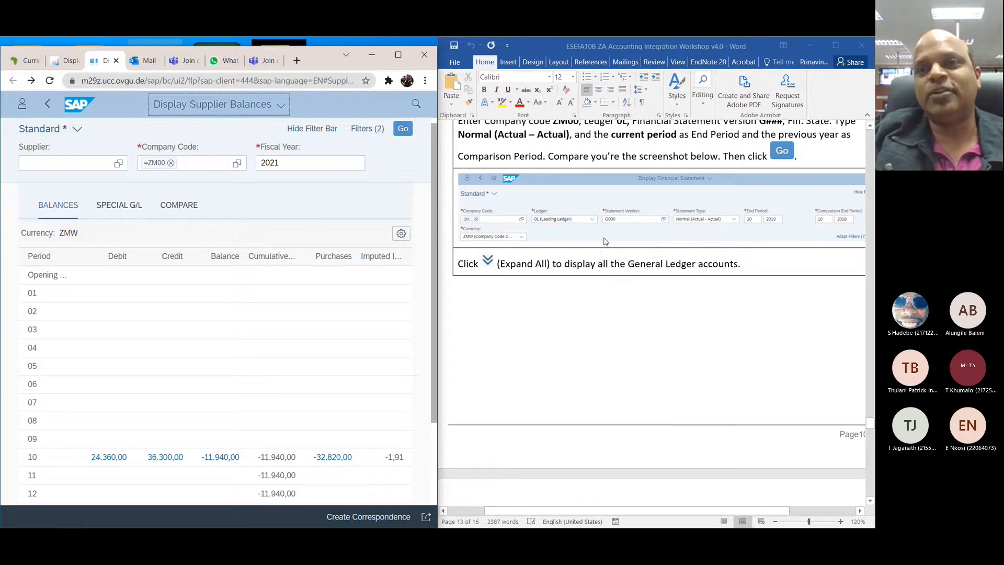
{"action": "scroll", "coordinate": [605, 241], "scroll_direction": "right", "scroll_amount": 3}
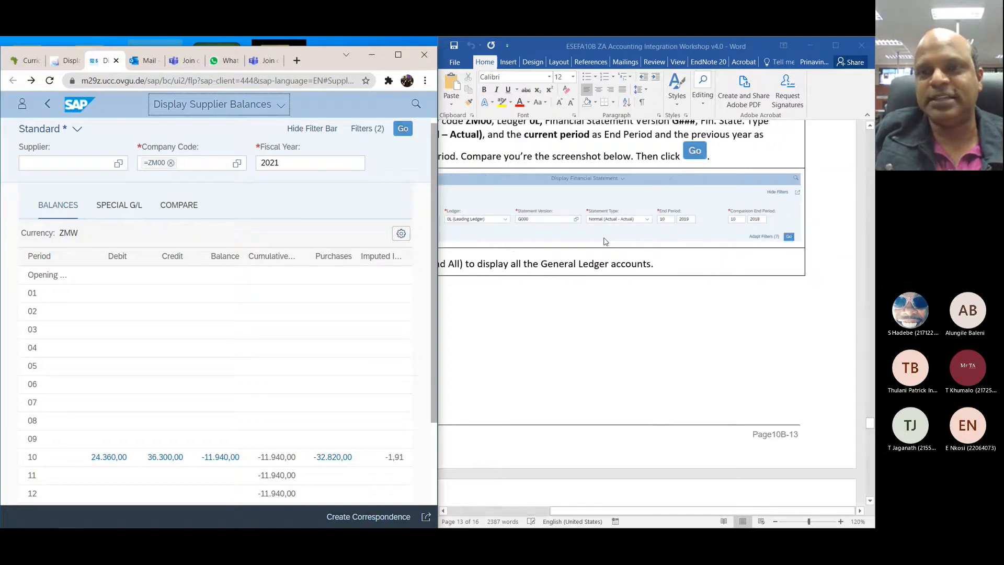
{"action": "scroll", "coordinate": [605, 241], "scroll_direction": "left", "scroll_amount": 3}
{"action": "scroll", "coordinate": [605, 241], "scroll_direction": "down", "scroll_amount": 4}
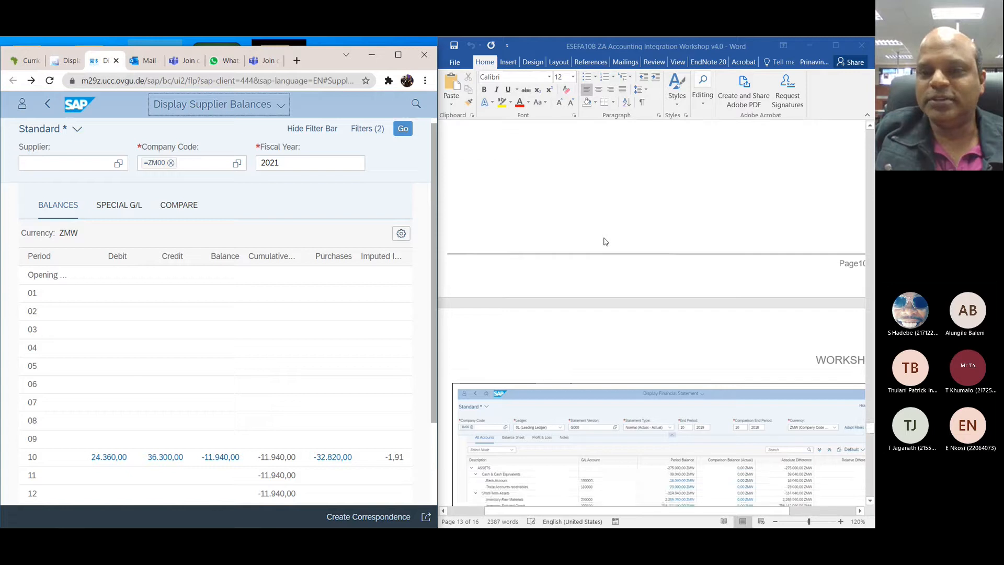
{"action": "scroll", "coordinate": [604, 241], "scroll_direction": "down", "scroll_amount": 5}
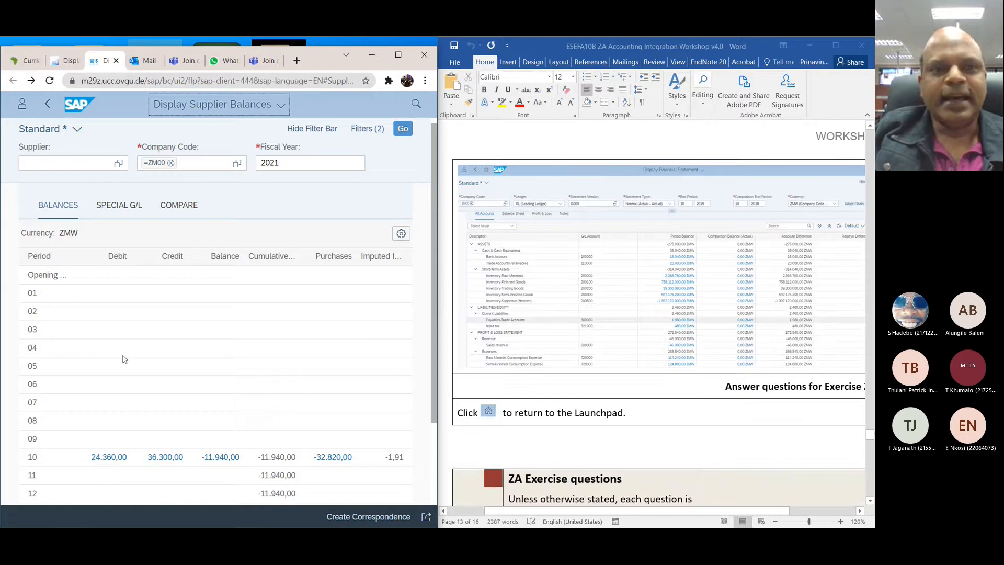
{"action": "scroll", "coordinate": [125, 359], "scroll_direction": "down", "scroll_amount": 2}
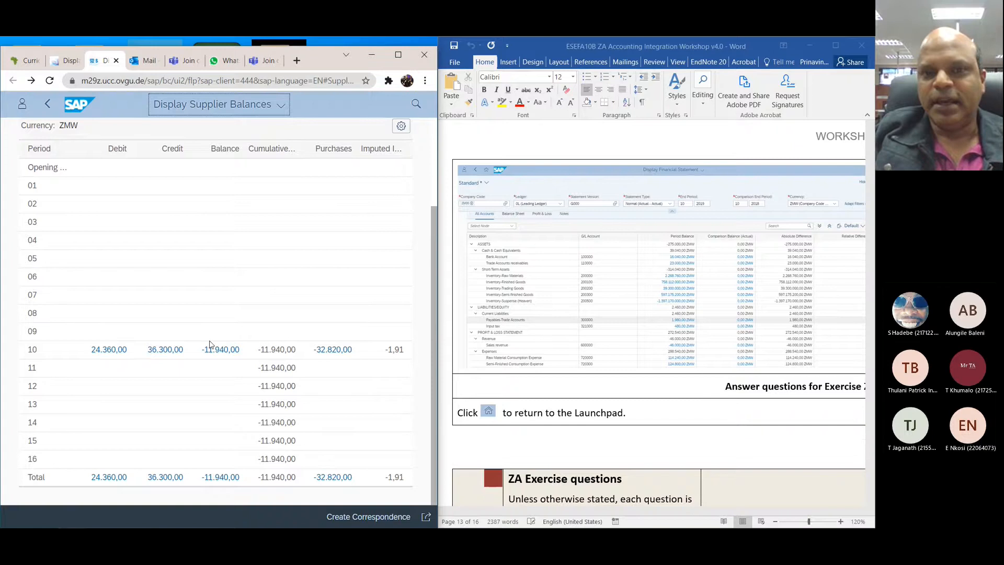
{"action": "scroll", "coordinate": [521, 364], "scroll_direction": "up", "scroll_amount": 3}
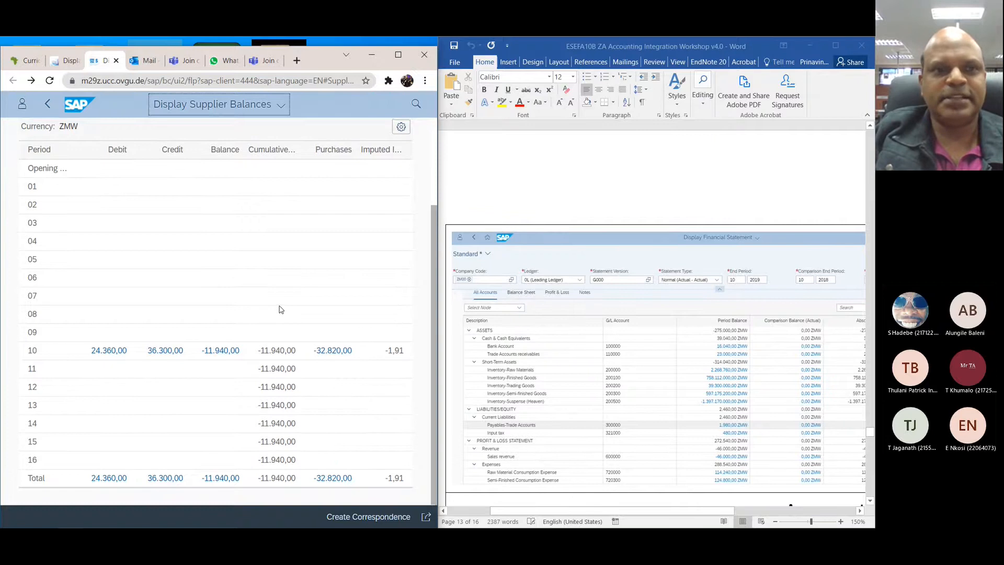
{"action": "scroll", "coordinate": [280, 309], "scroll_direction": "up", "scroll_amount": 3}
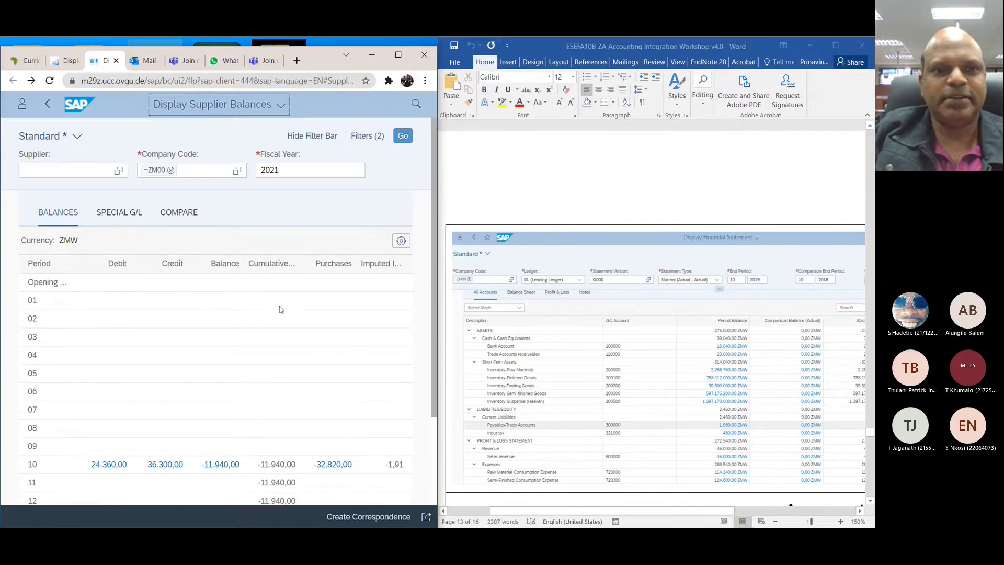
{"action": "left_click", "coordinate": [118, 170]}
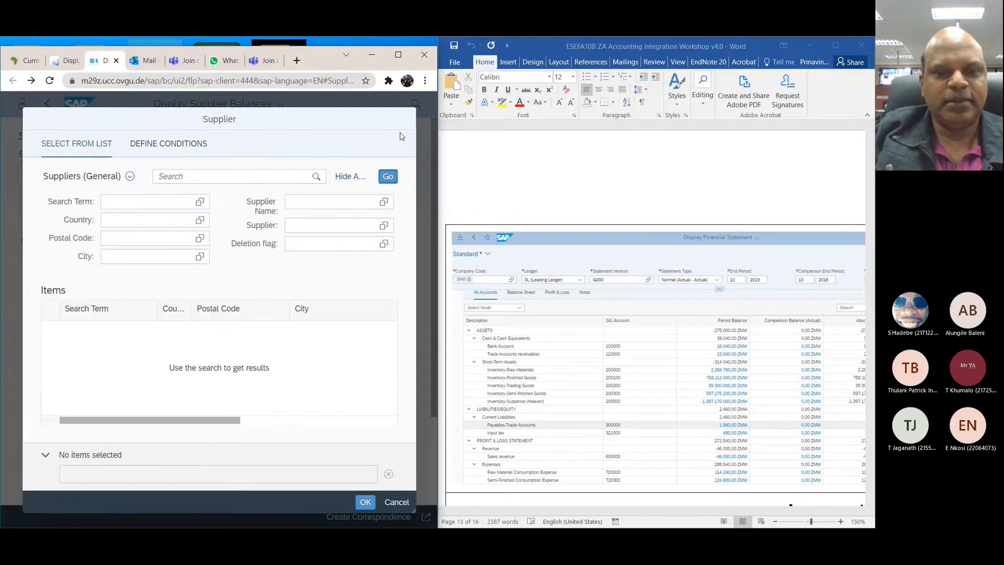
{"action": "left_click", "coordinate": [396, 502]}
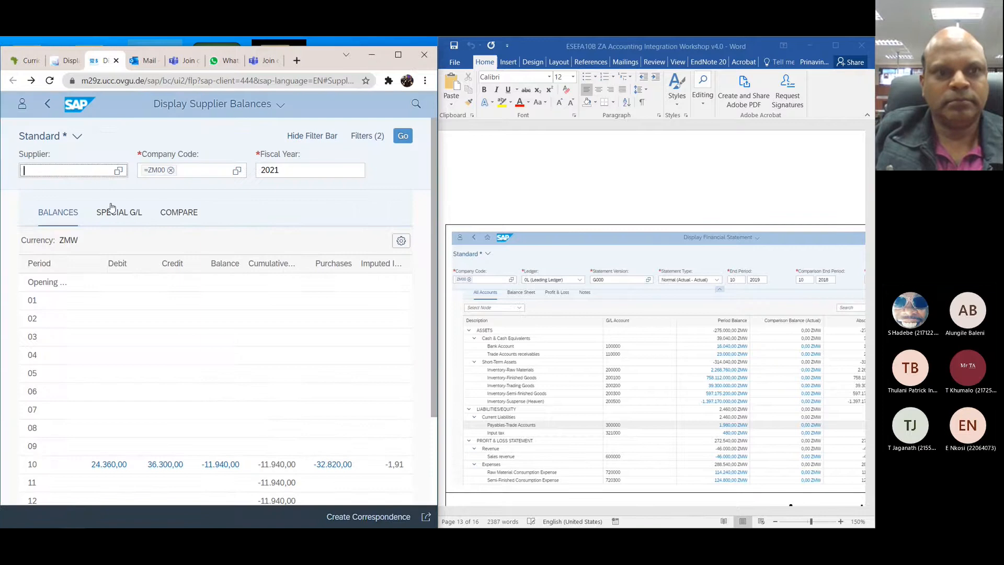
Step: Return to the SAP home page, search the apps for "DISPLAY FIN" and open Display Financial Statement
{"action": "left_click", "coordinate": [46, 110]}
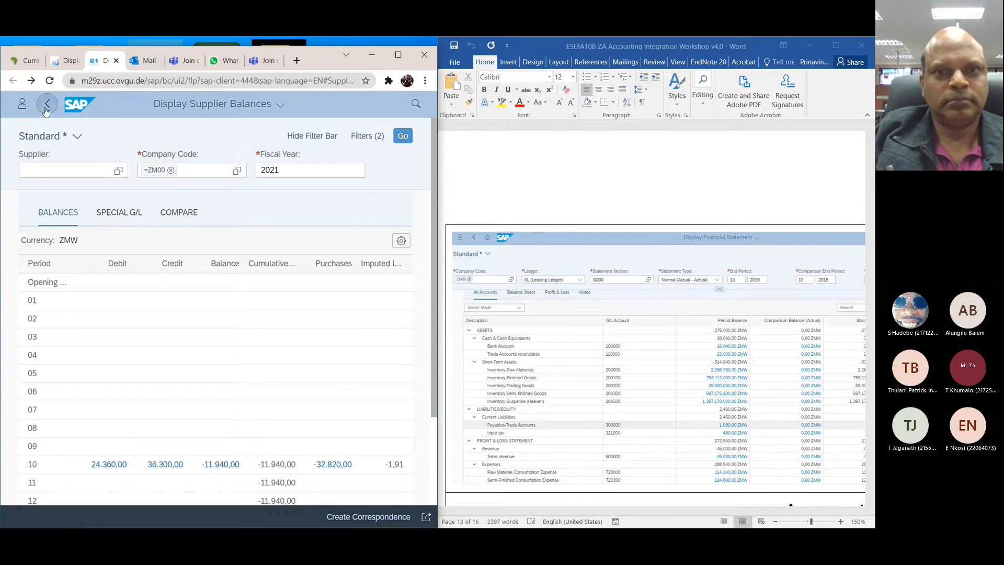
{"action": "left_click", "coordinate": [178, 106]}
{"action": "left_click", "coordinate": [176, 149]}
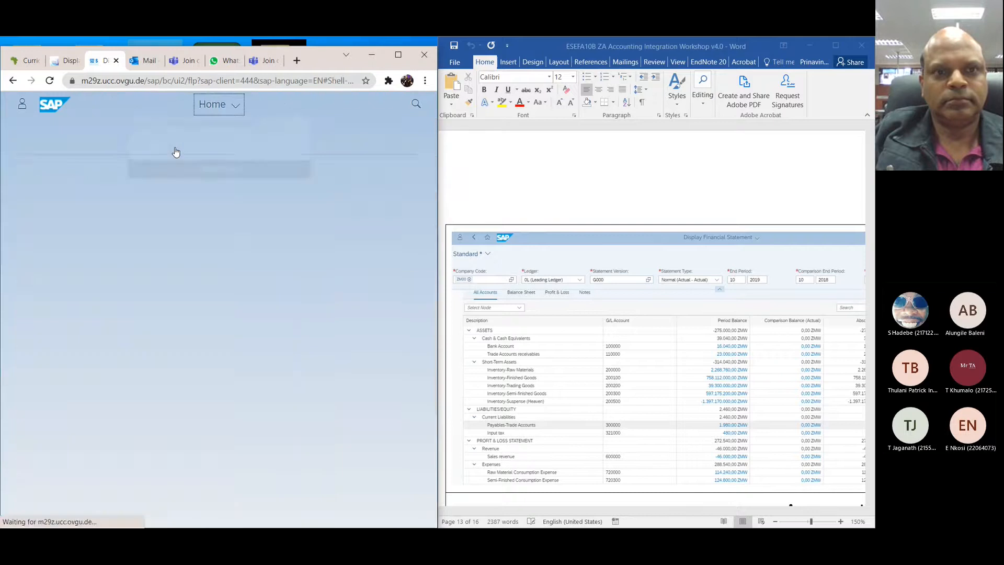
{"action": "left_click", "coordinate": [414, 104]}
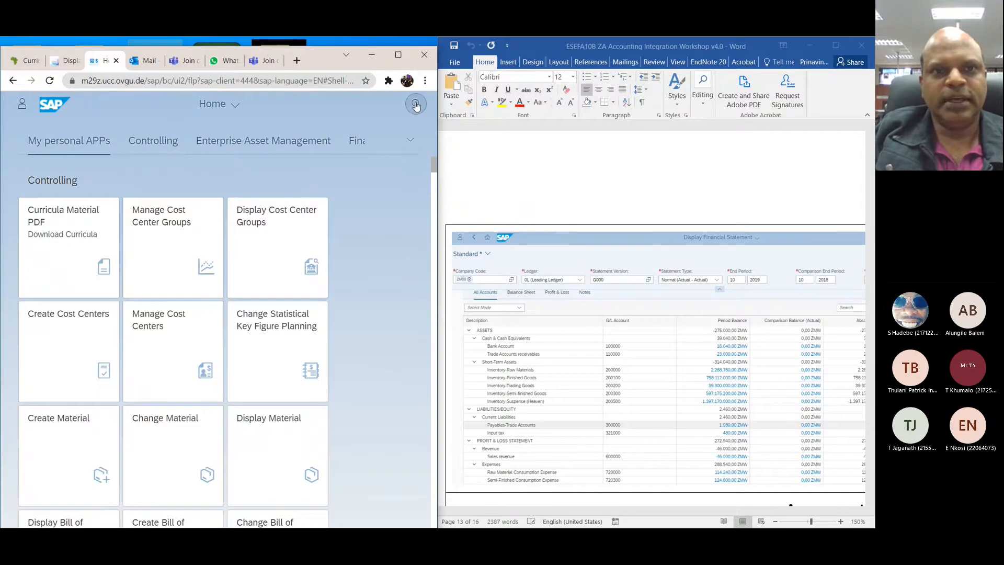
{"action": "type", "text": "DISPLAY "}
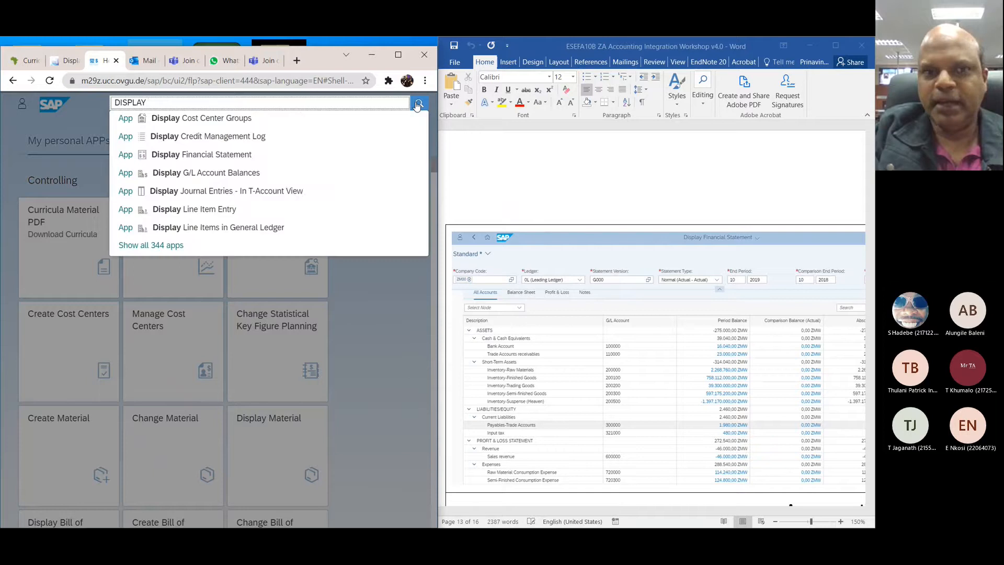
{"action": "type", "text": "FIN"}
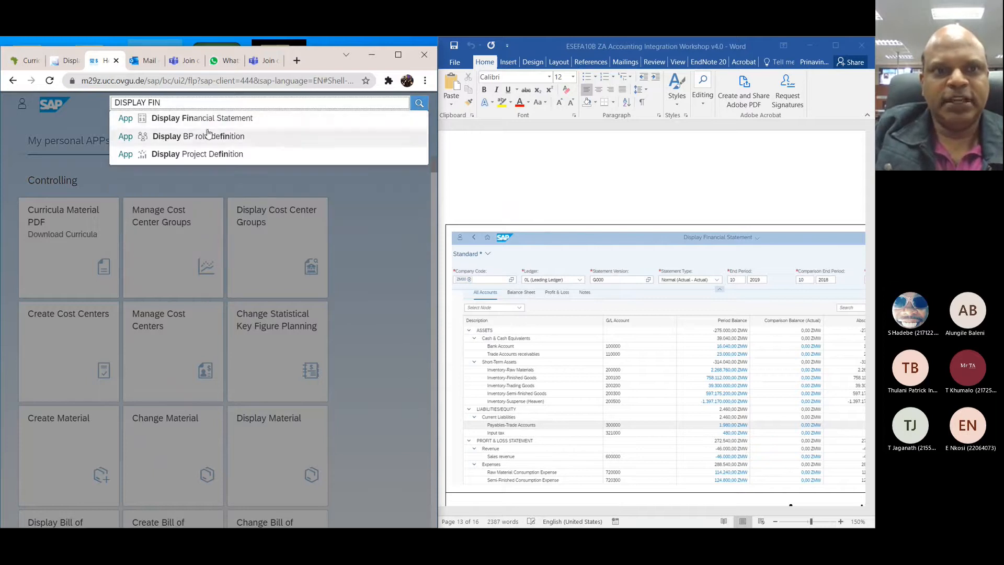
{"action": "left_click", "coordinate": [209, 120]}
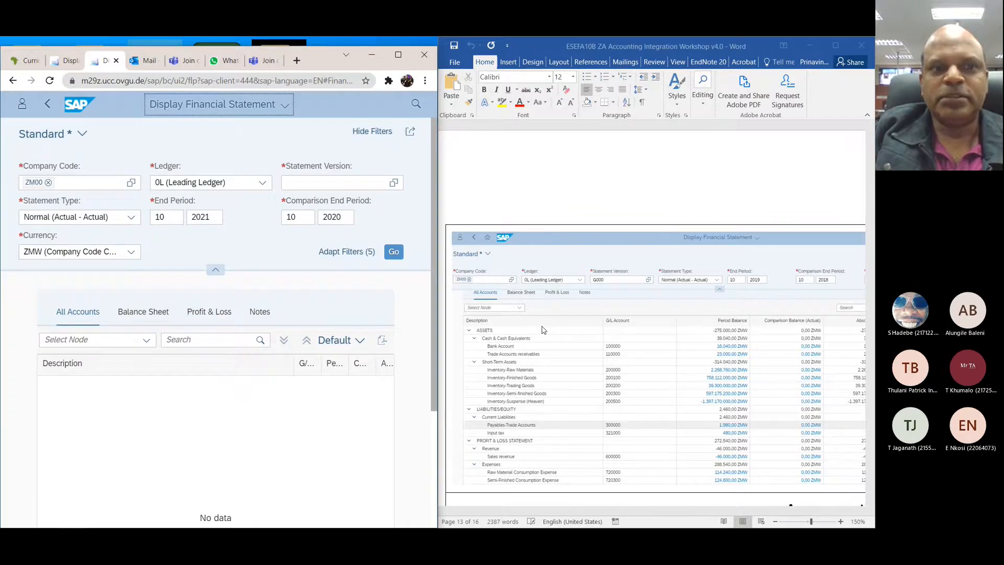
Step: Review the ZA 9 instructions and sample screenshot in the workshop document for the required statement filter values
{"action": "scroll", "coordinate": [542, 330], "scroll_direction": "up", "scroll_amount": 5}
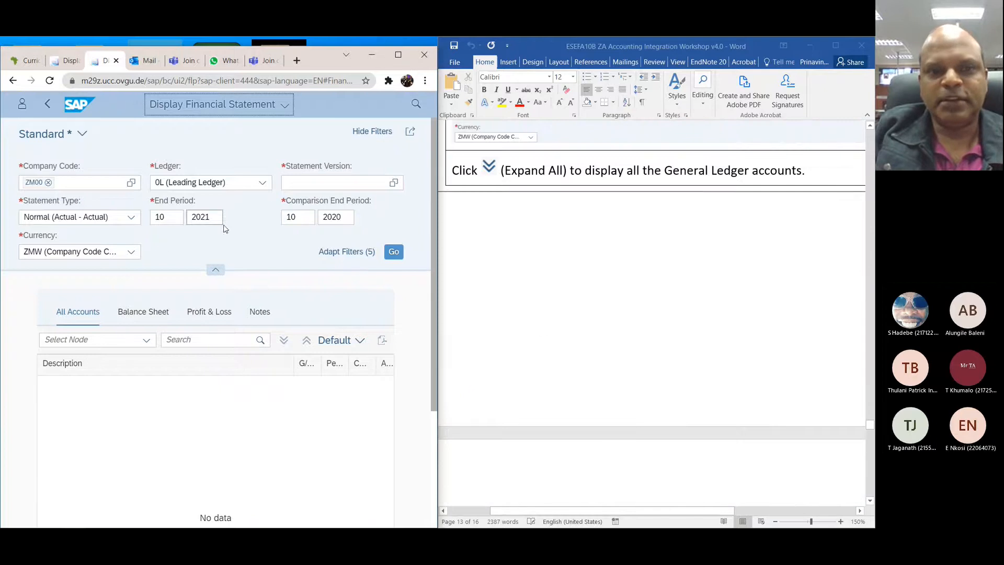
{"action": "scroll", "coordinate": [629, 330], "scroll_direction": "up", "scroll_amount": 3}
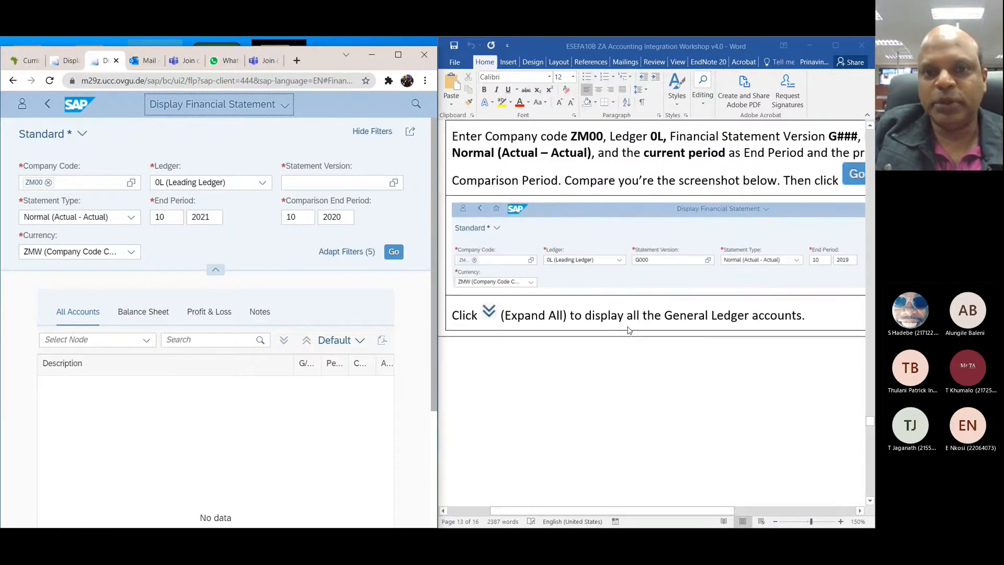
{"action": "scroll", "coordinate": [629, 330], "scroll_direction": "up", "scroll_amount": 3}
{"action": "scroll", "coordinate": [629, 330], "scroll_direction": "down", "scroll_amount": 3}
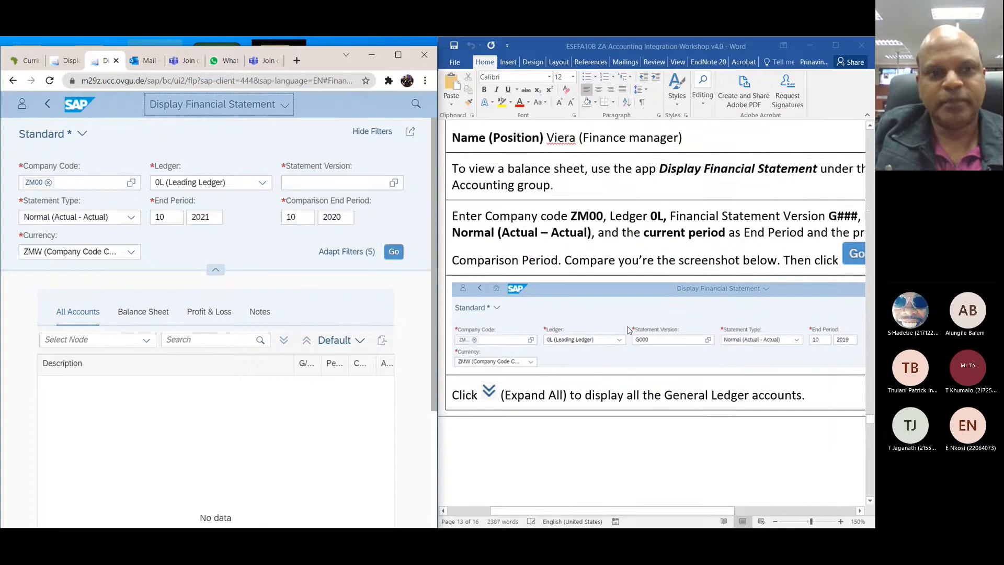
{"action": "scroll", "coordinate": [236, 420], "scroll_direction": "down", "scroll_amount": 3}
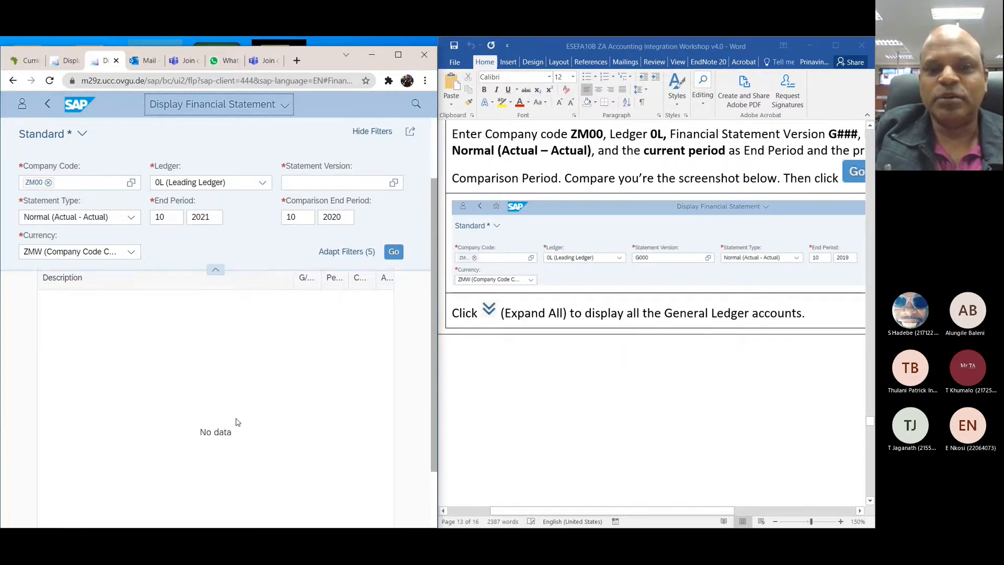
{"action": "scroll", "coordinate": [237, 422], "scroll_direction": "up", "scroll_amount": 3}
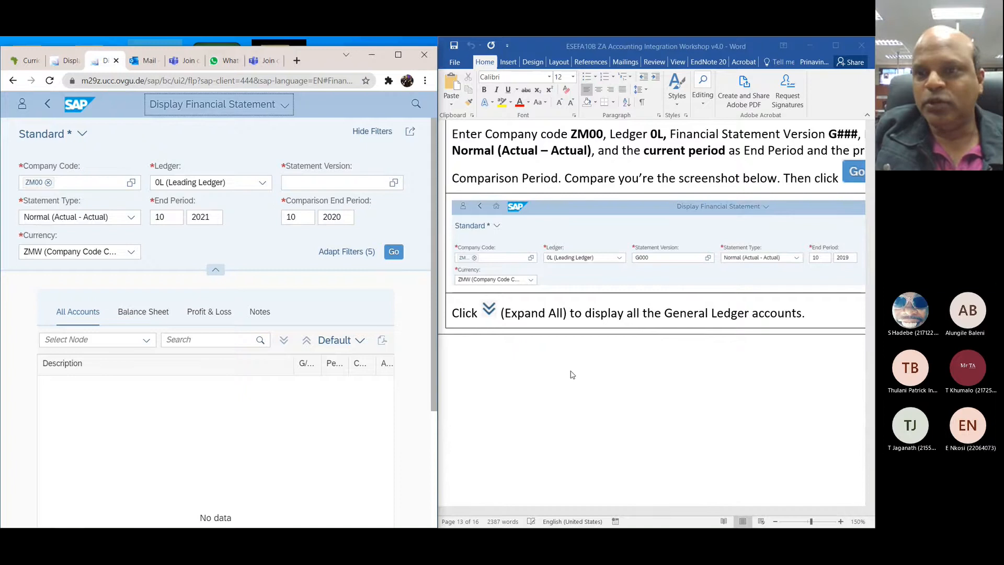
{"action": "scroll", "coordinate": [572, 375], "scroll_direction": "down", "scroll_amount": 2}
{"action": "scroll", "coordinate": [571, 374], "scroll_direction": "down", "scroll_amount": 1}
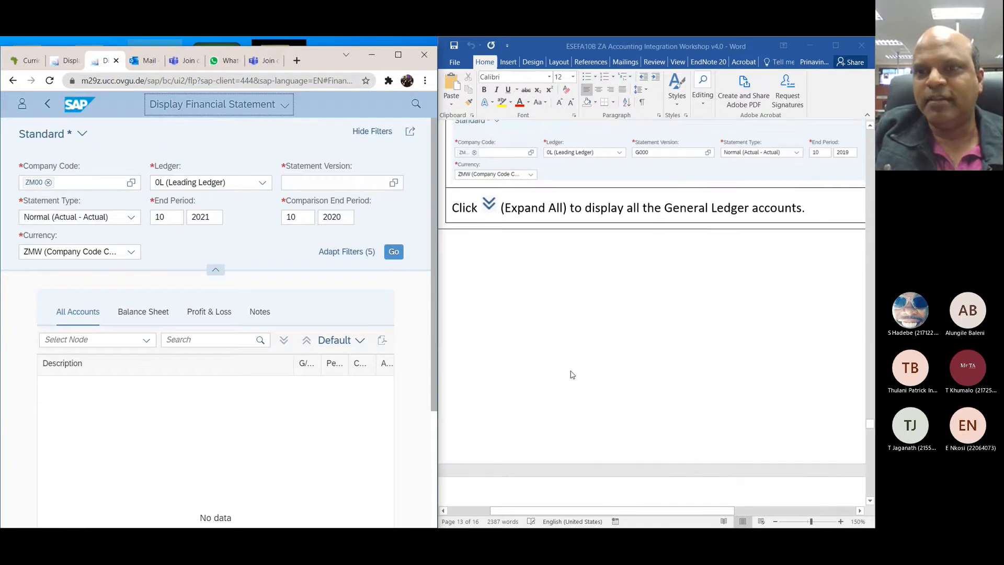
{"action": "scroll", "coordinate": [572, 375], "scroll_direction": "right", "scroll_amount": 5}
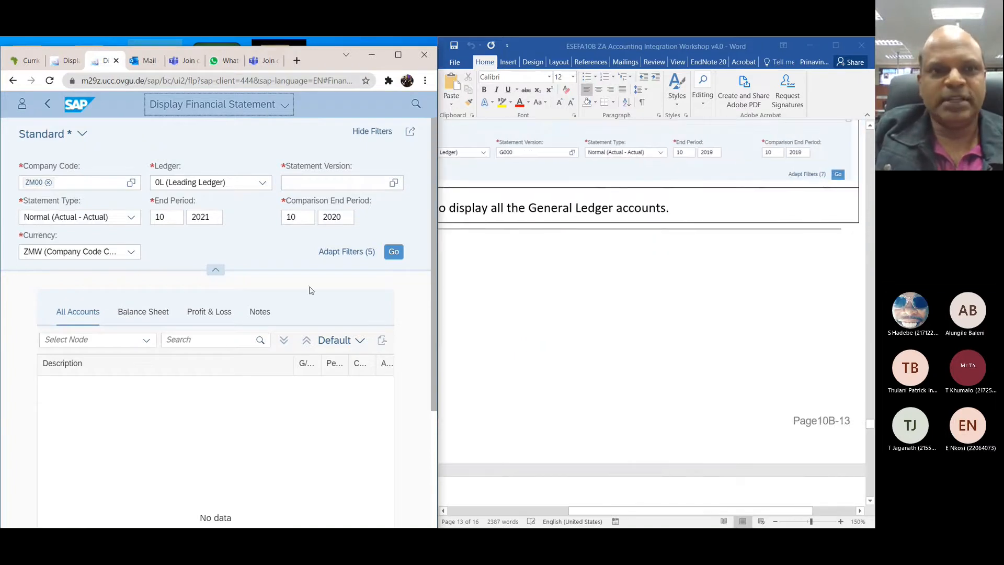
Step: Set the End Period year to 2019 and the Comparison End Period year to 2018
{"action": "left_click", "coordinate": [216, 220]}
{"action": "key", "text": "BackSpace"}
{"action": "key", "text": "BackSpace"}
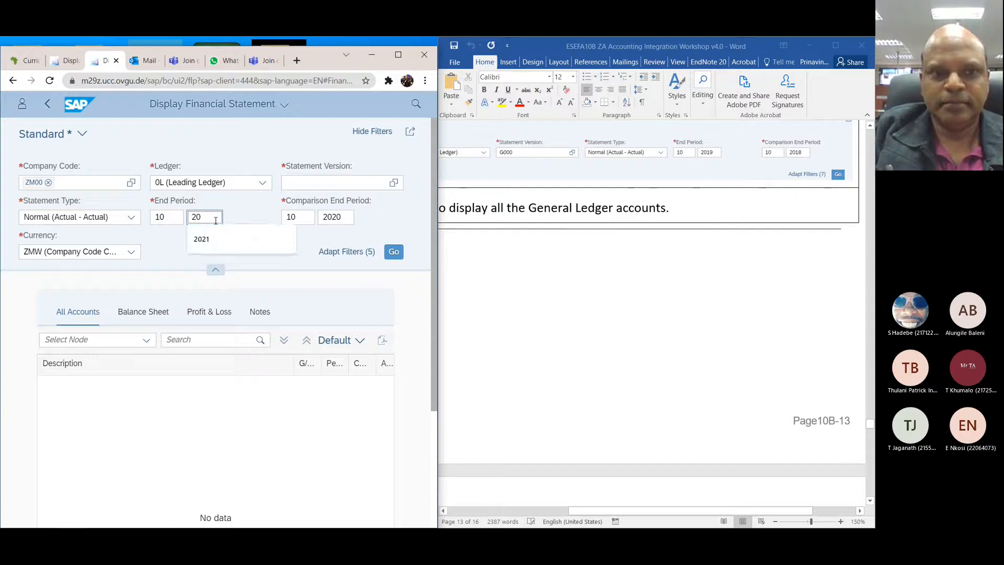
{"action": "type", "text": "19"}
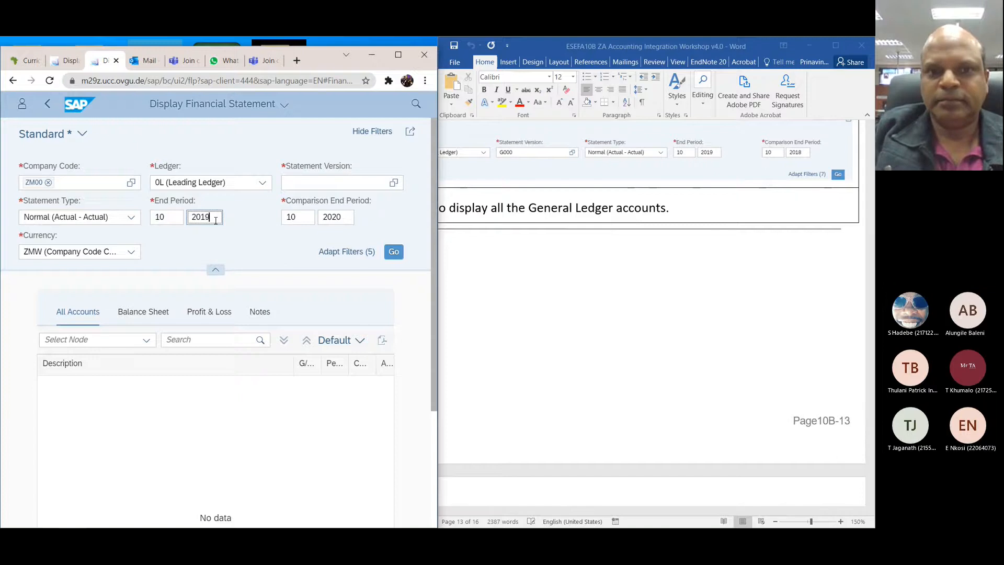
{"action": "left_click", "coordinate": [347, 216]}
{"action": "key", "text": "BackSpace"}
{"action": "key", "text": "BackSpace"}
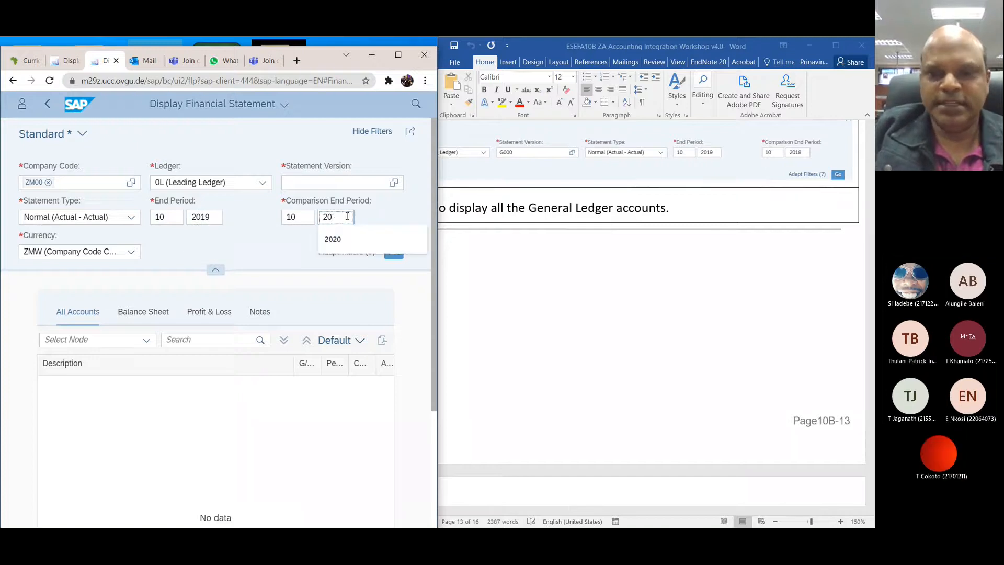
{"action": "type", "text": "18"}
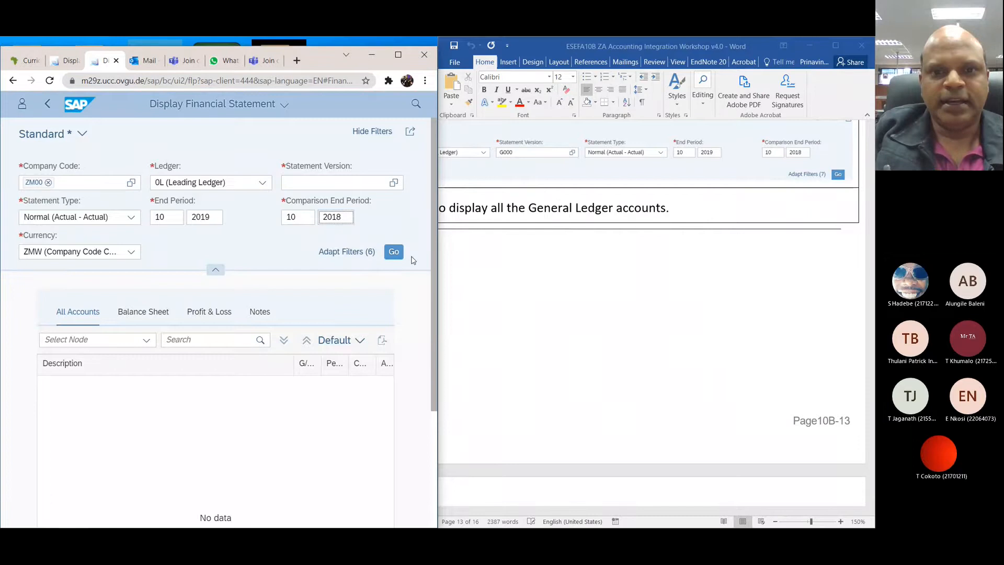
Step: Try to run the statement, and fill in the Statement Version with G000, Financial Statement (GBI) 000
{"action": "left_click", "coordinate": [393, 252]}
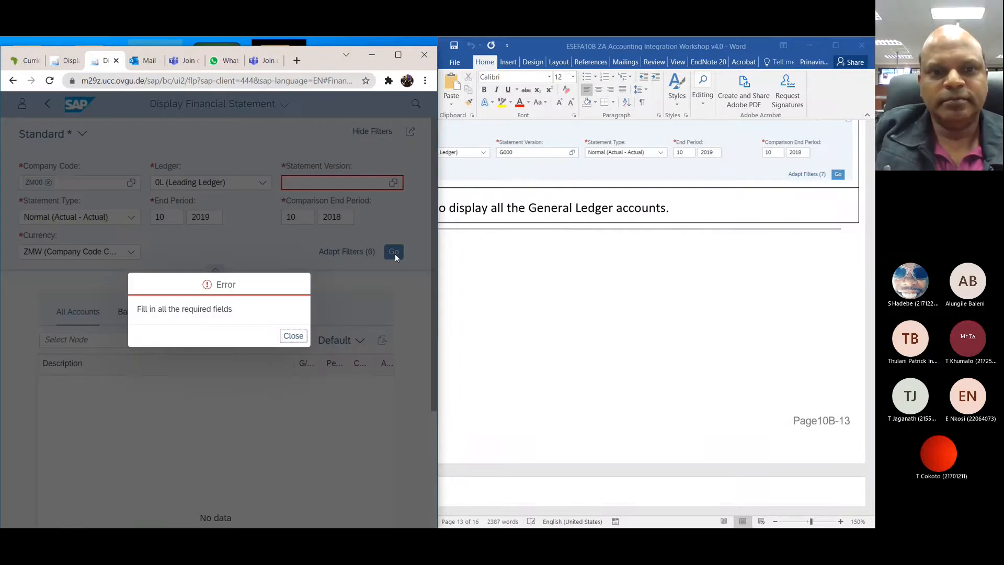
{"action": "left_click", "coordinate": [294, 335]}
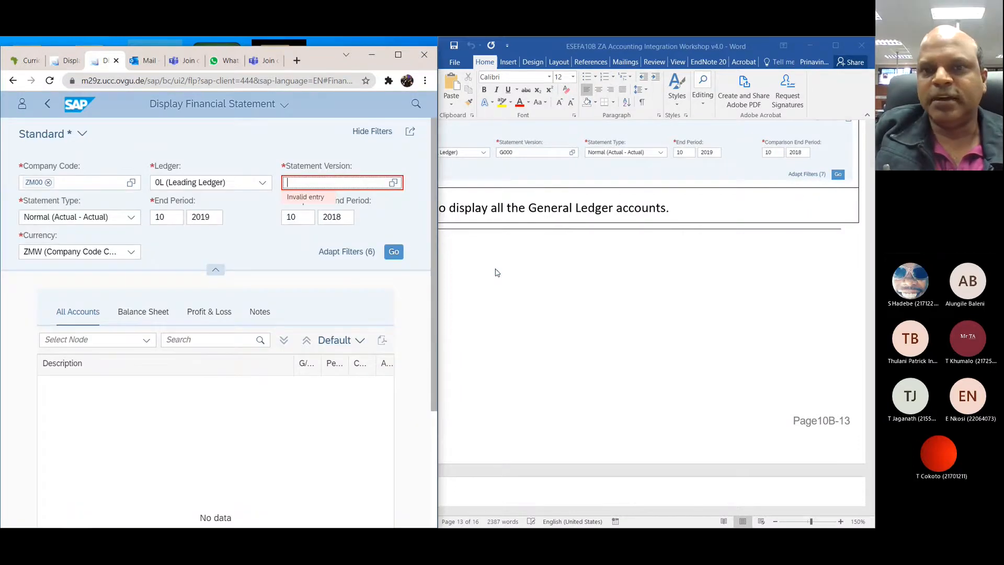
{"action": "scroll", "coordinate": [497, 272], "scroll_direction": "up", "scroll_amount": 3}
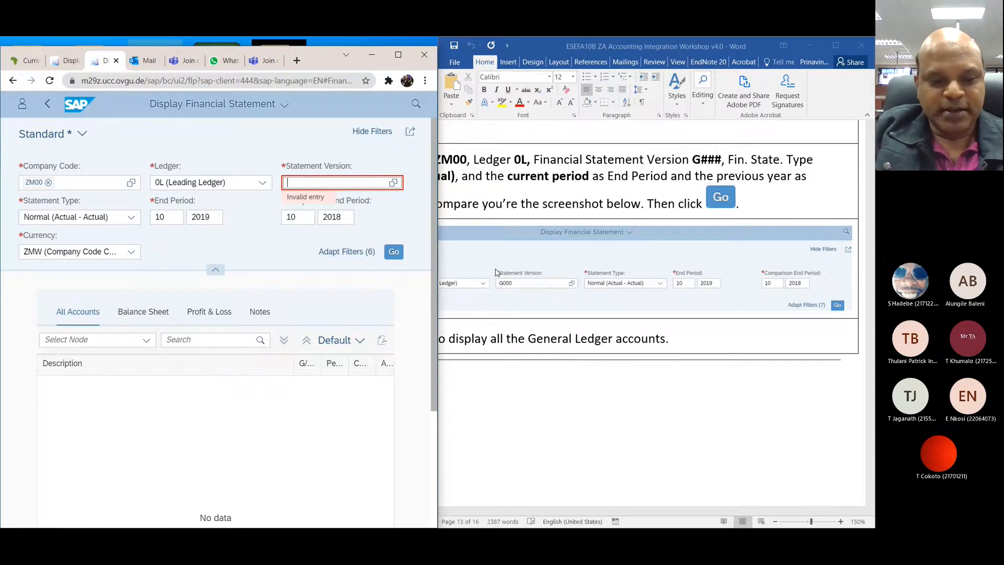
{"action": "type", "text": "G000"}
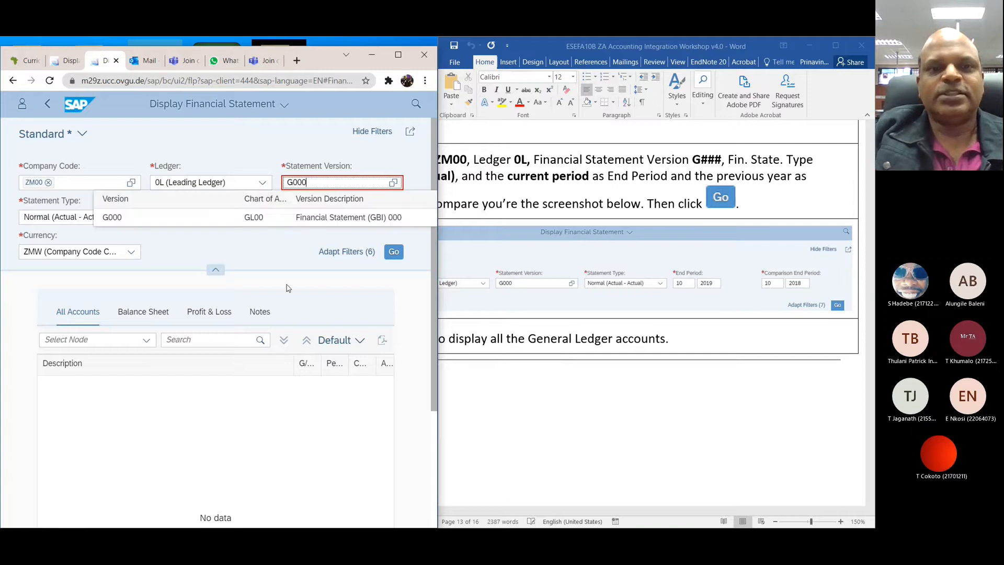
{"action": "left_click", "coordinate": [306, 222]}
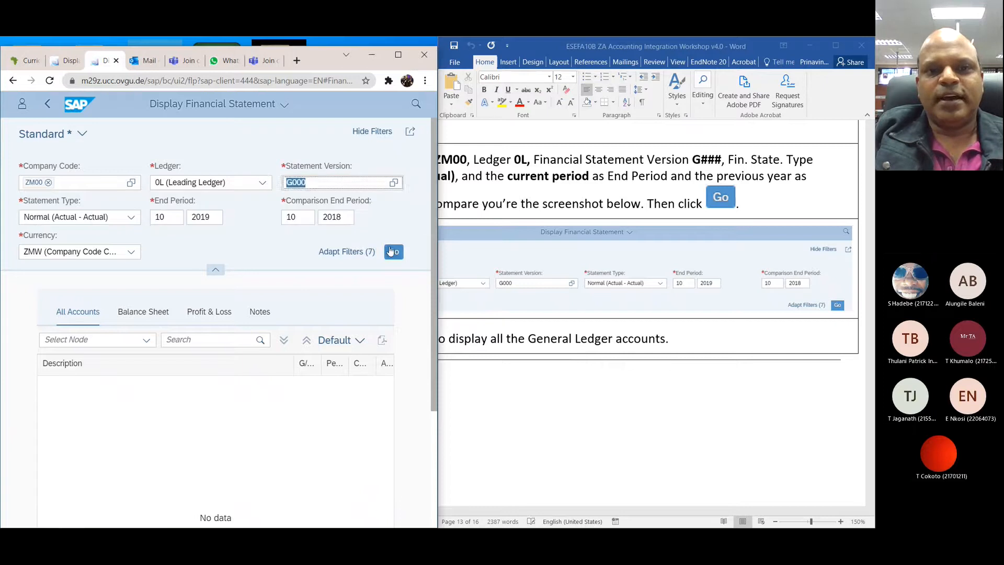
Step: Run the financial statement and expand the ASSETS, Short-Term Assets and unnamed nodes across the full screen
{"action": "left_click", "coordinate": [394, 252]}
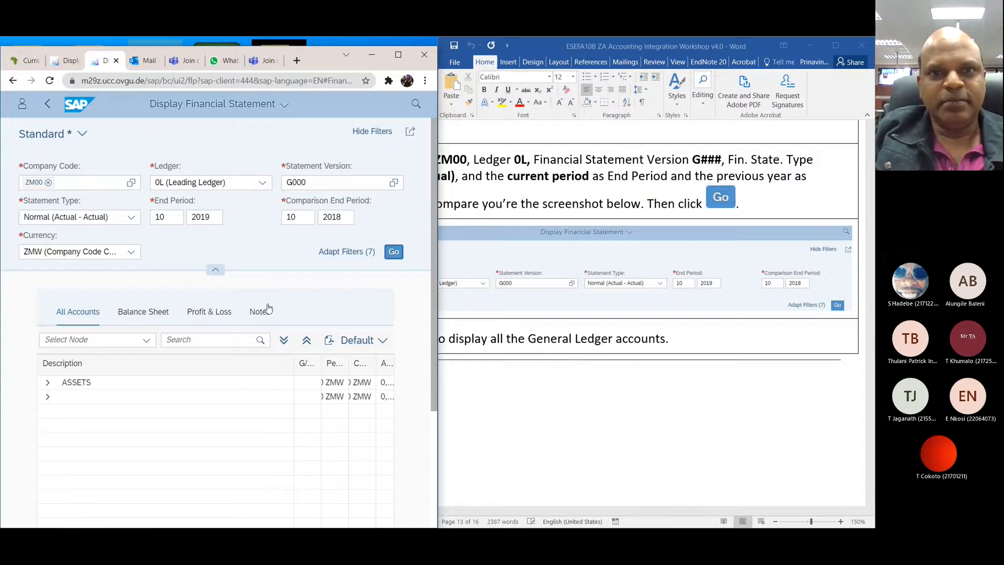
{"action": "left_click", "coordinate": [398, 54]}
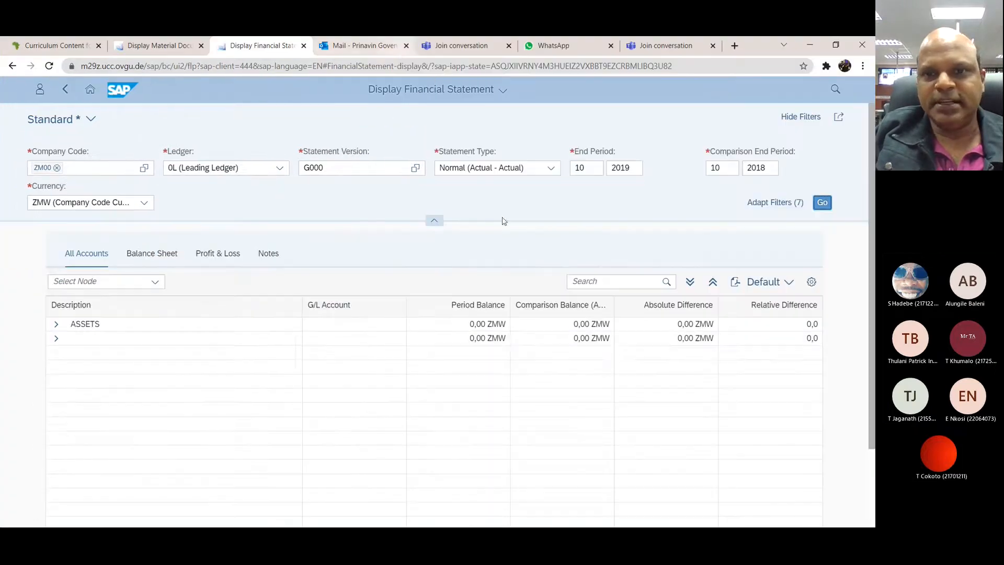
{"action": "left_click", "coordinate": [57, 324]}
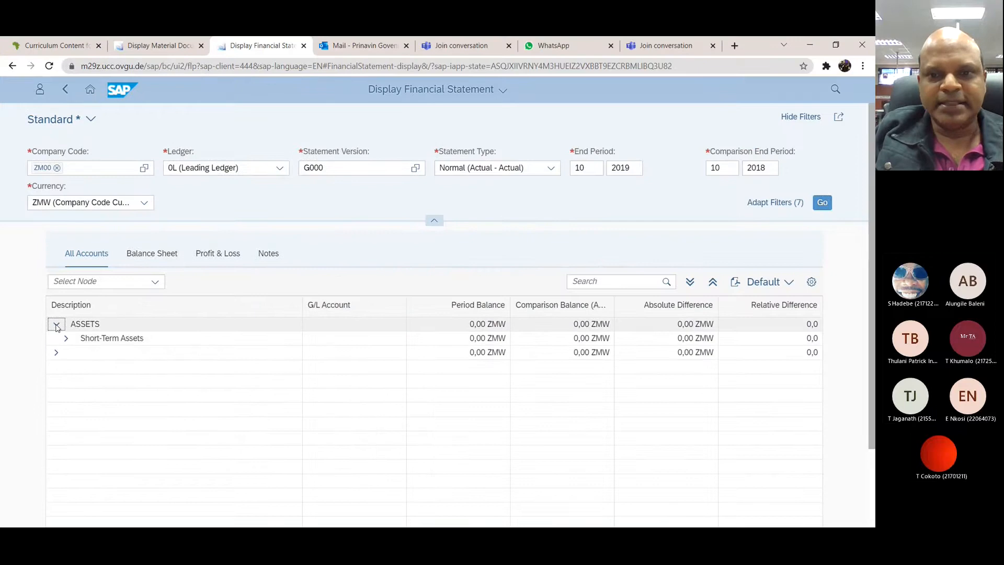
{"action": "left_click", "coordinate": [56, 353]}
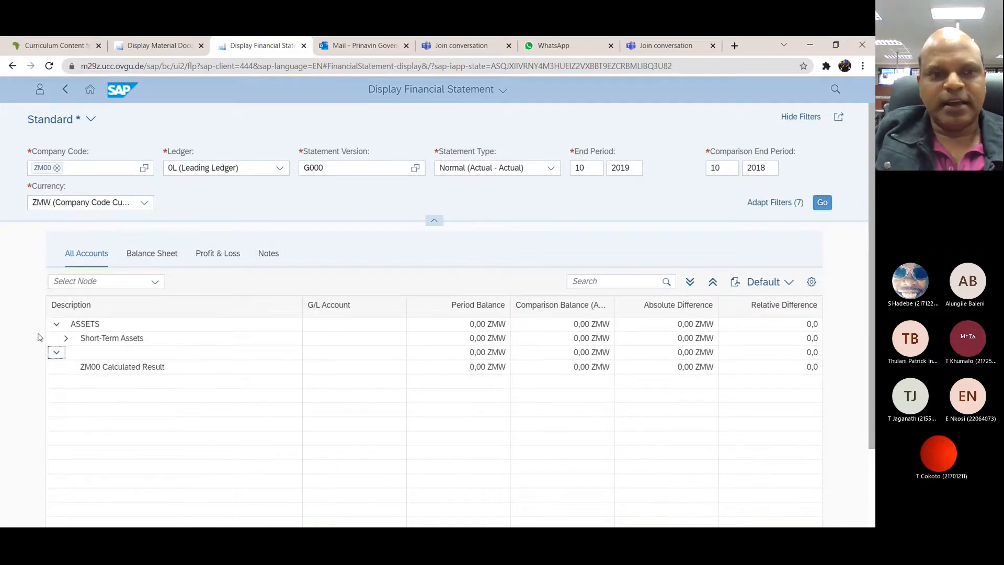
{"action": "left_click", "coordinate": [67, 339]}
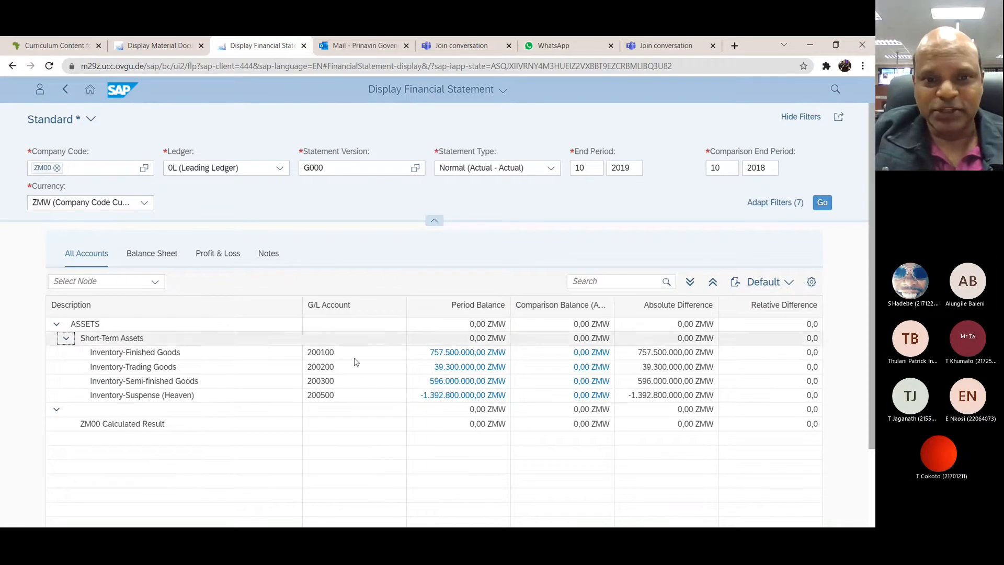
{"action": "left_click", "coordinate": [57, 411]}
{"action": "left_click", "coordinate": [57, 412]}
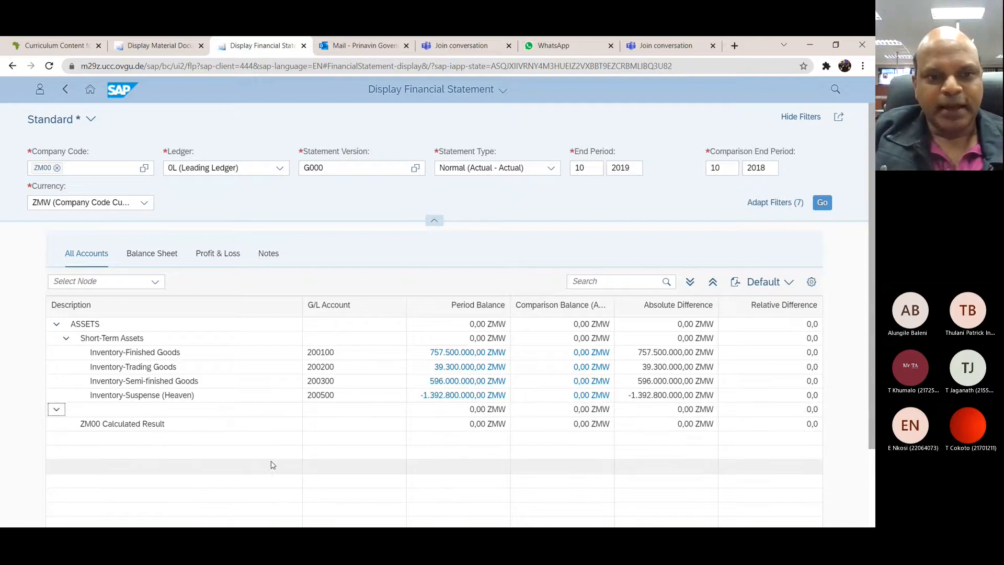
{"action": "scroll", "coordinate": [253, 455], "scroll_direction": "down", "scroll_amount": 1}
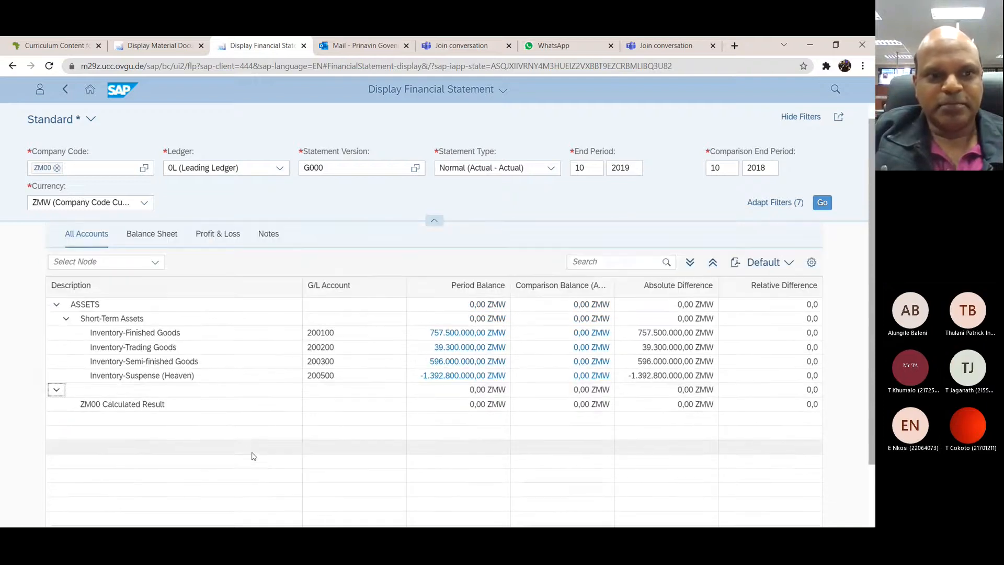
{"action": "left_click", "coordinate": [66, 319]}
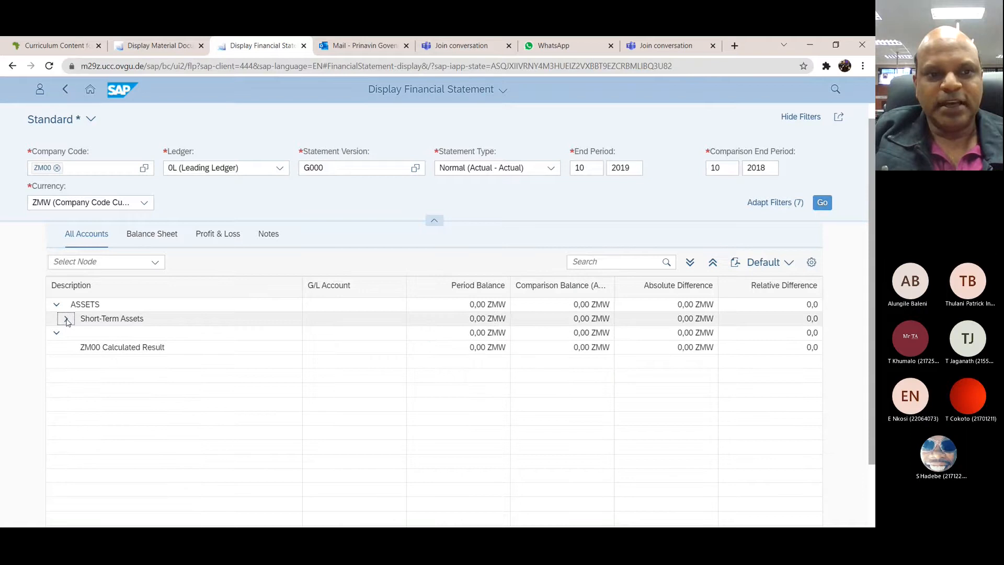
{"action": "left_click", "coordinate": [66, 319]}
{"action": "left_click", "coordinate": [57, 390]}
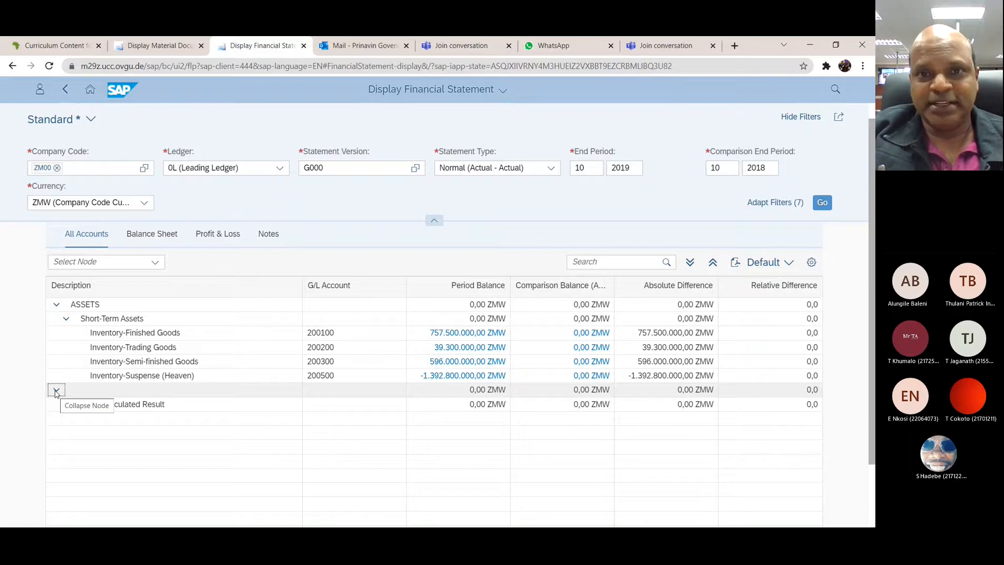
Step: Arrange the SAP browser window and the workshop document side by side, each at full screen height
{"action": "left_click", "coordinate": [835, 47]}
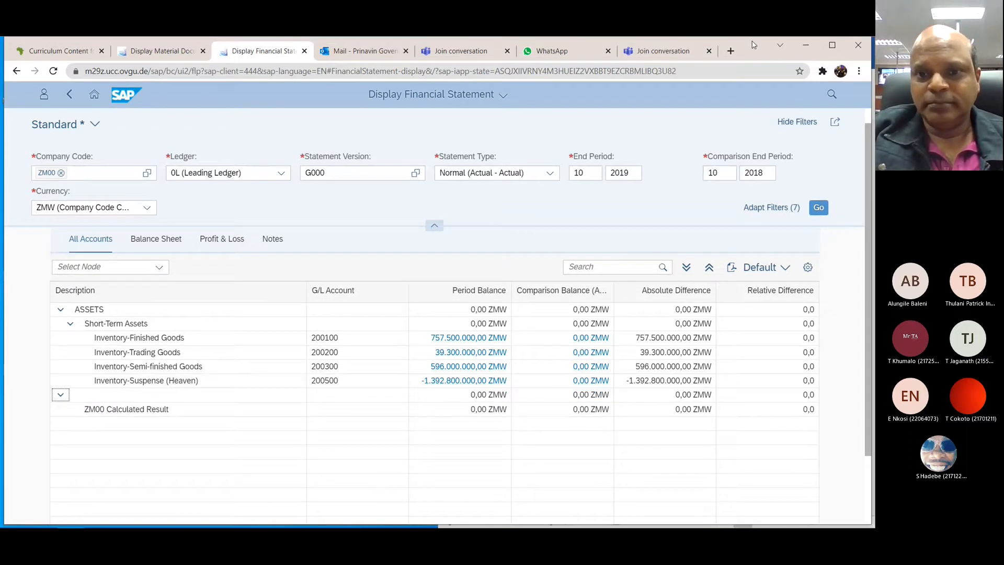
{"action": "left_click_drag", "start_coordinate": [754, 45], "coordinate": [2, 38]}
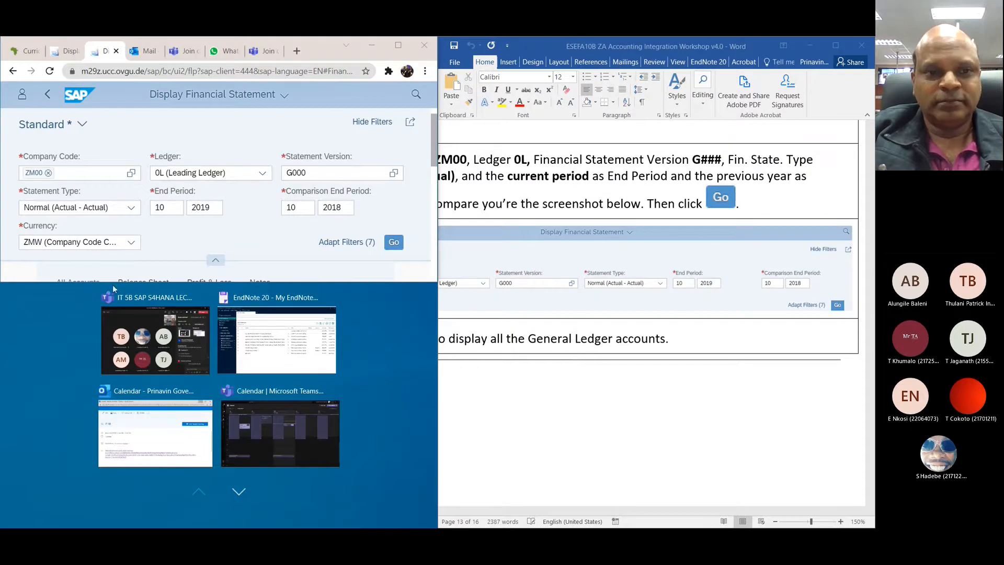
{"action": "left_click", "coordinate": [282, 243]}
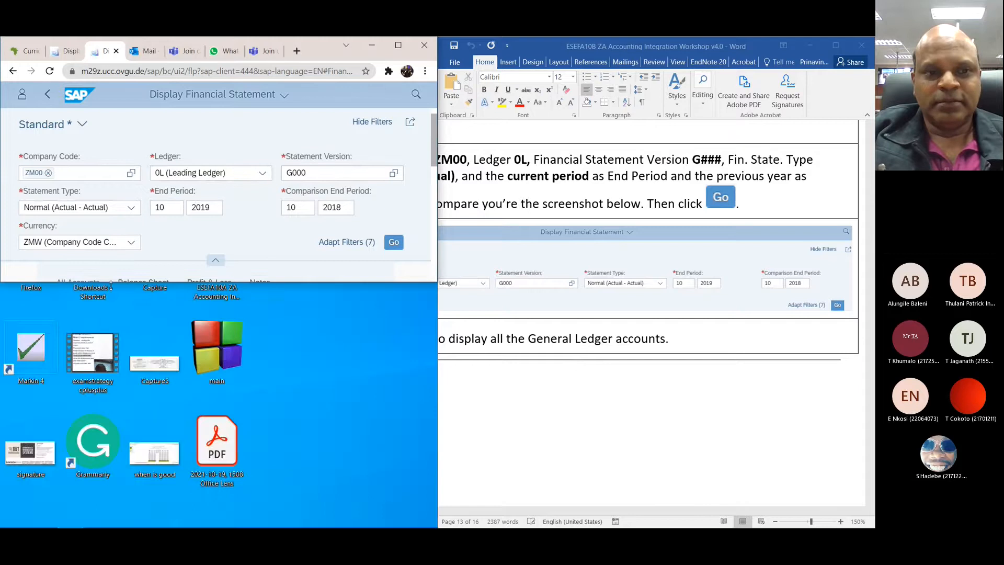
{"action": "left_click_drag", "start_coordinate": [278, 282], "coordinate": [277, 527]}
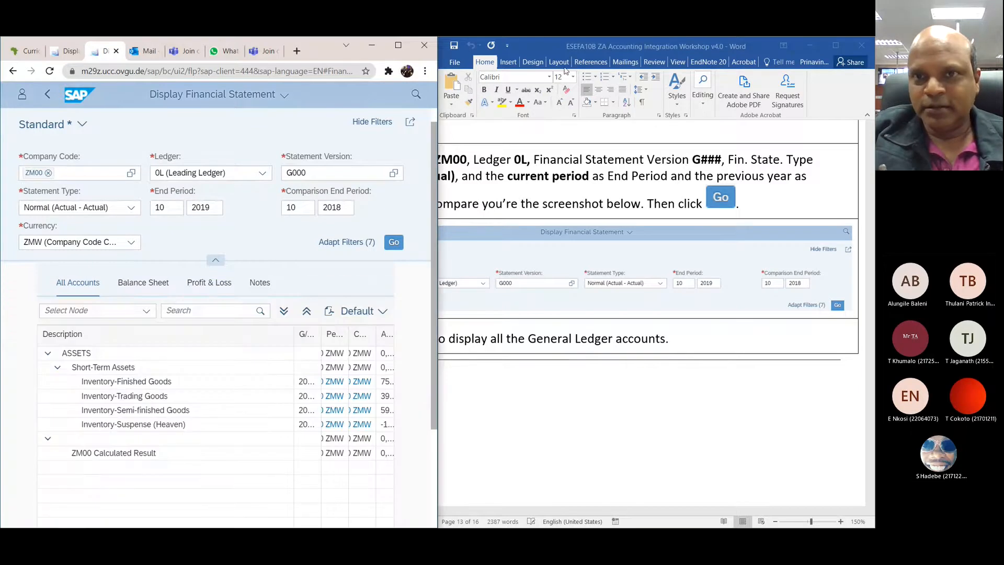
{"action": "left_click_drag", "start_coordinate": [545, 43], "coordinate": [874, 55]}
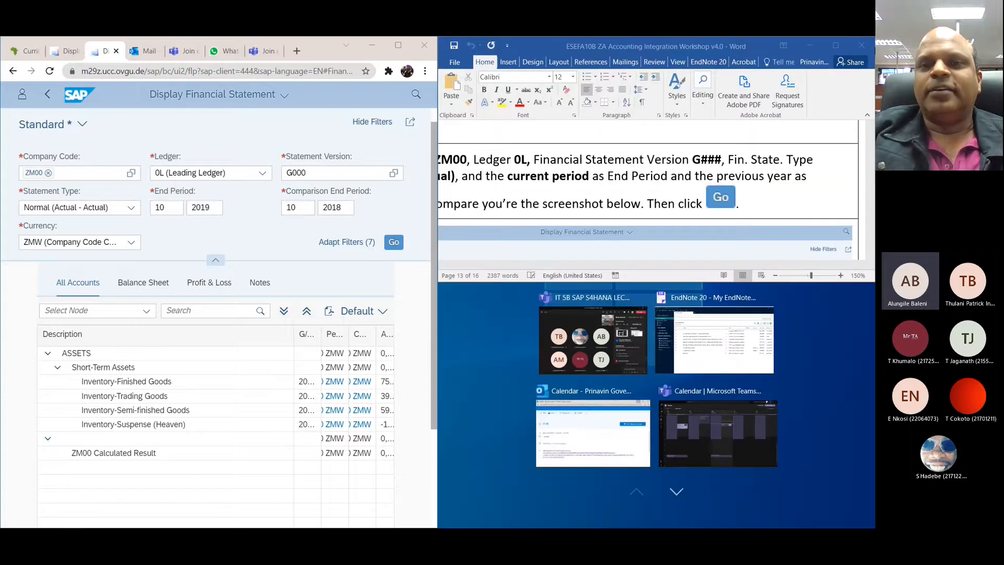
{"action": "left_click", "coordinate": [525, 287]}
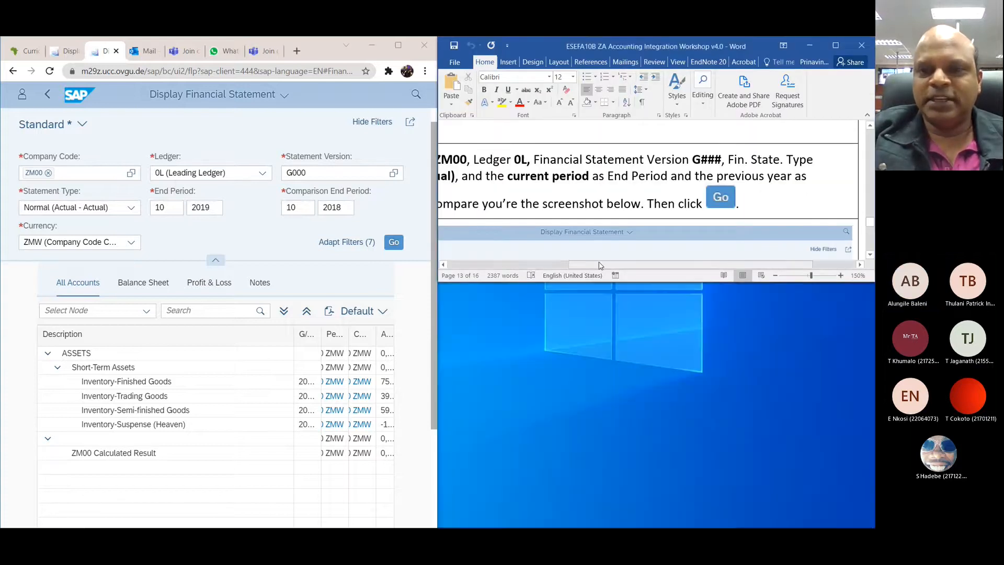
{"action": "left_click_drag", "start_coordinate": [534, 282], "coordinate": [534, 526]}
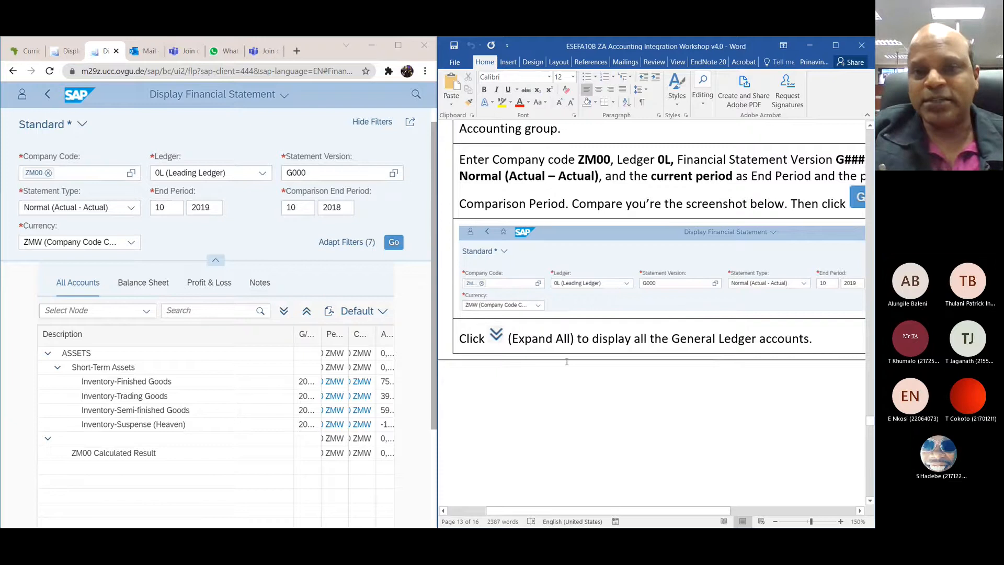
Step: Look back through the workshop document to its exercise list and the ZA 1 expense account instructions
{"action": "scroll", "coordinate": [566, 362], "scroll_direction": "down", "scroll_amount": 5}
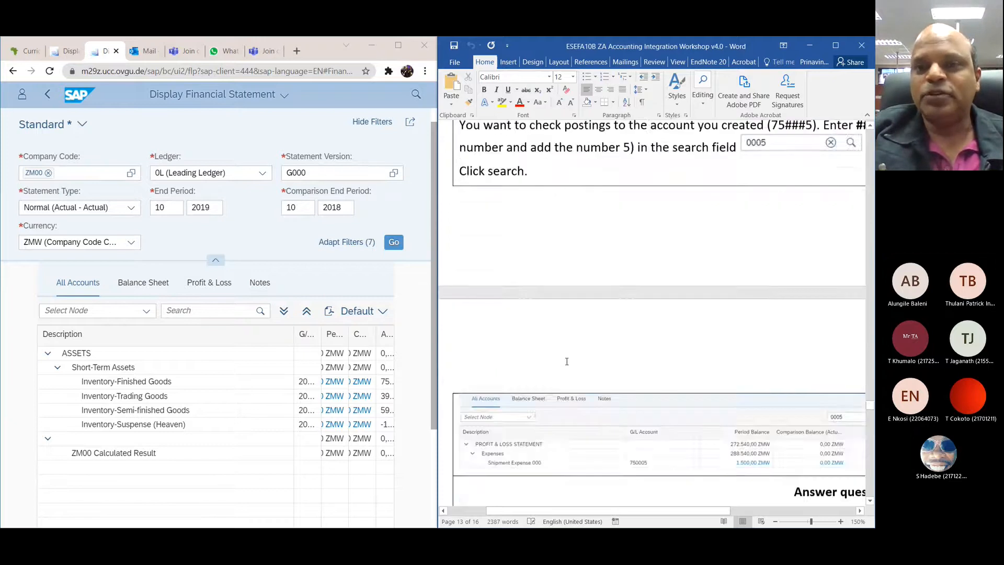
{"action": "scroll", "coordinate": [566, 361], "scroll_direction": "down", "scroll_amount": 10}
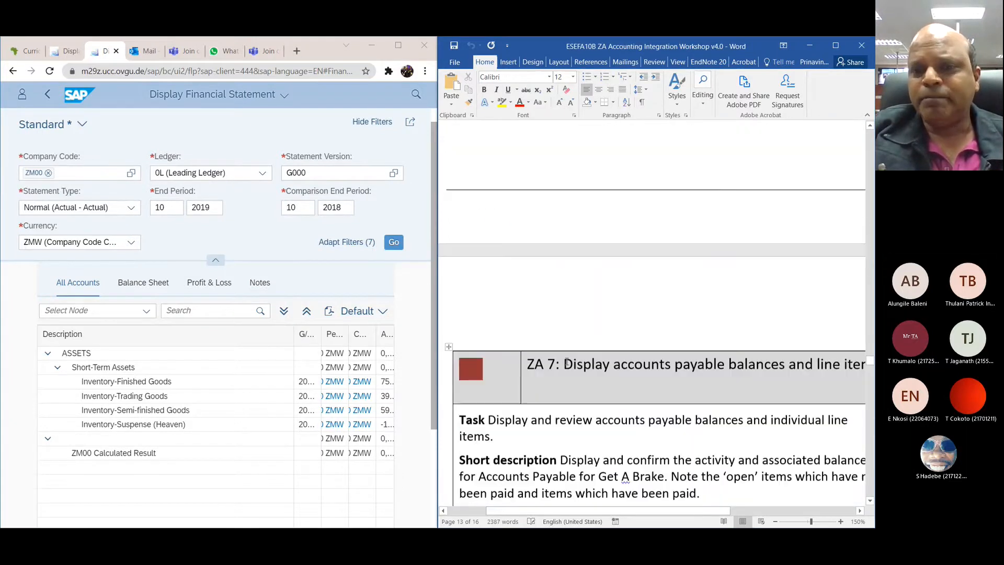
{"action": "scroll", "coordinate": [566, 361], "scroll_direction": "up", "scroll_amount": 10}
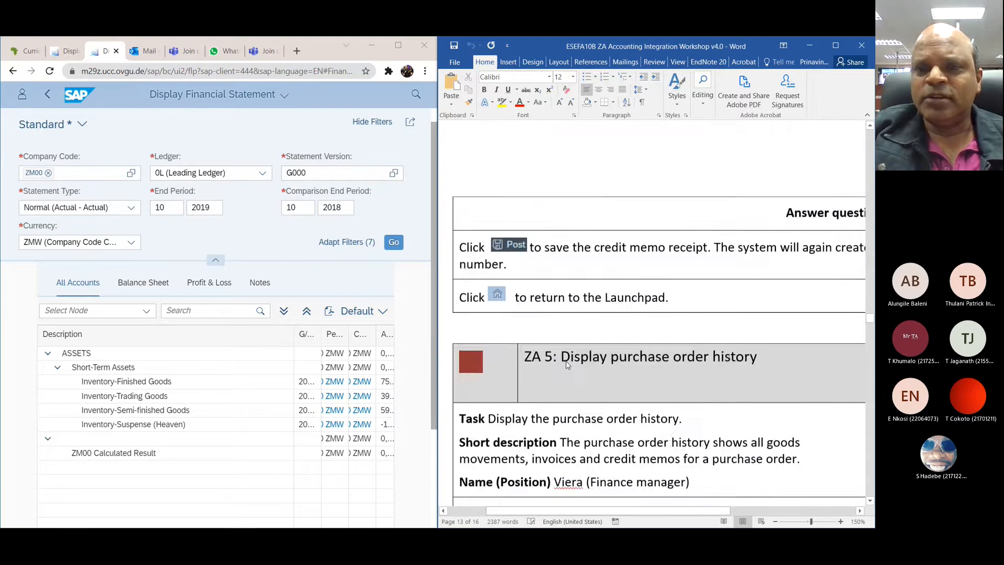
{"action": "scroll", "coordinate": [567, 364], "scroll_direction": "up", "scroll_amount": 10}
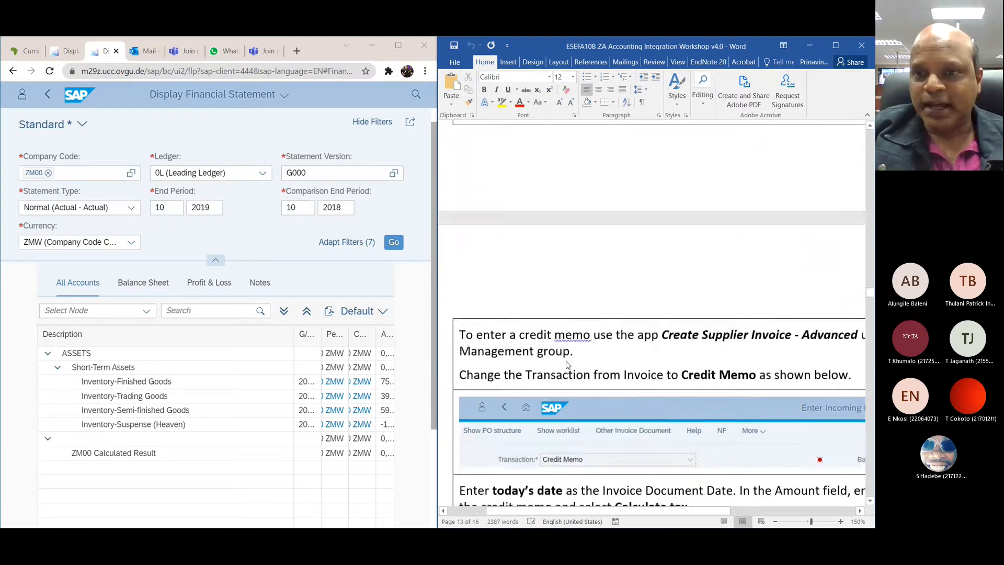
{"action": "scroll", "coordinate": [567, 364], "scroll_direction": "up", "scroll_amount": 10}
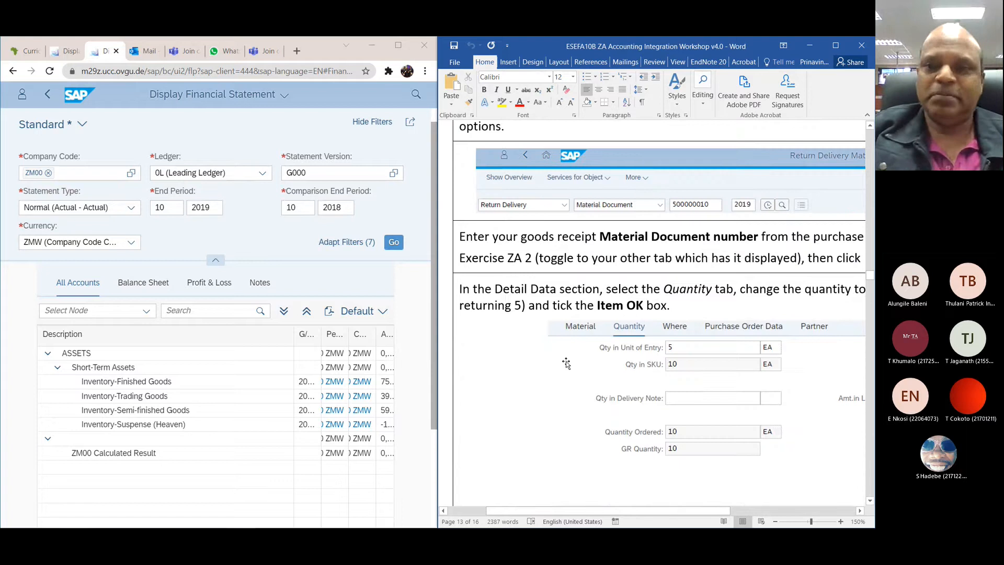
{"action": "scroll", "coordinate": [567, 362], "scroll_direction": "up", "scroll_amount": 10}
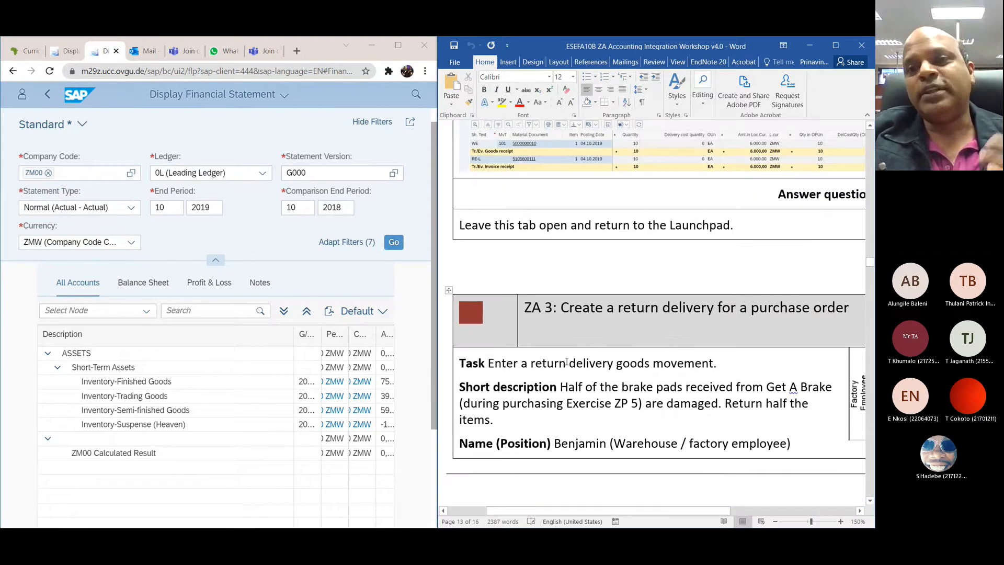
{"action": "scroll", "coordinate": [566, 362], "scroll_direction": "down", "scroll_amount": 15}
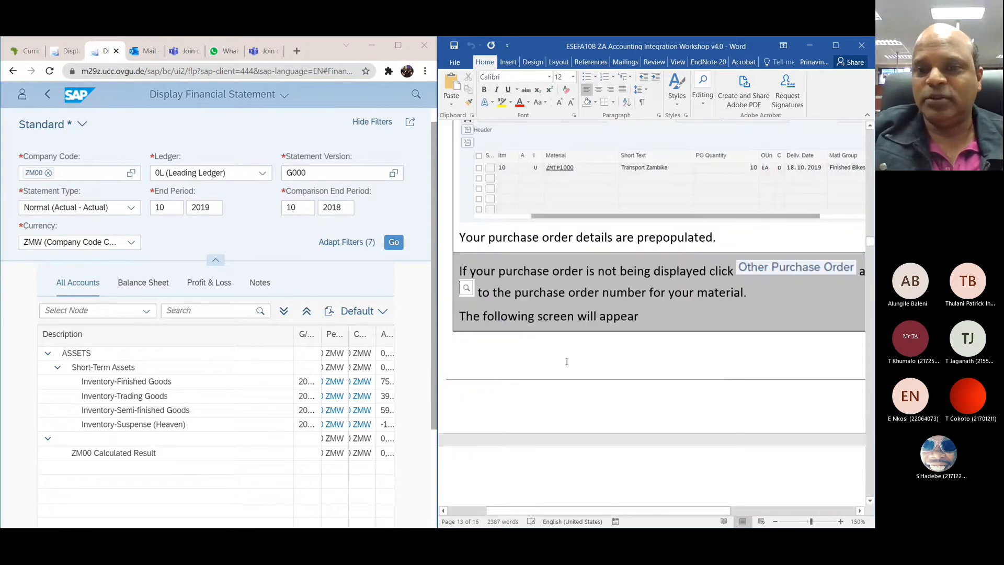
{"action": "scroll", "coordinate": [566, 362], "scroll_direction": "up", "scroll_amount": 15}
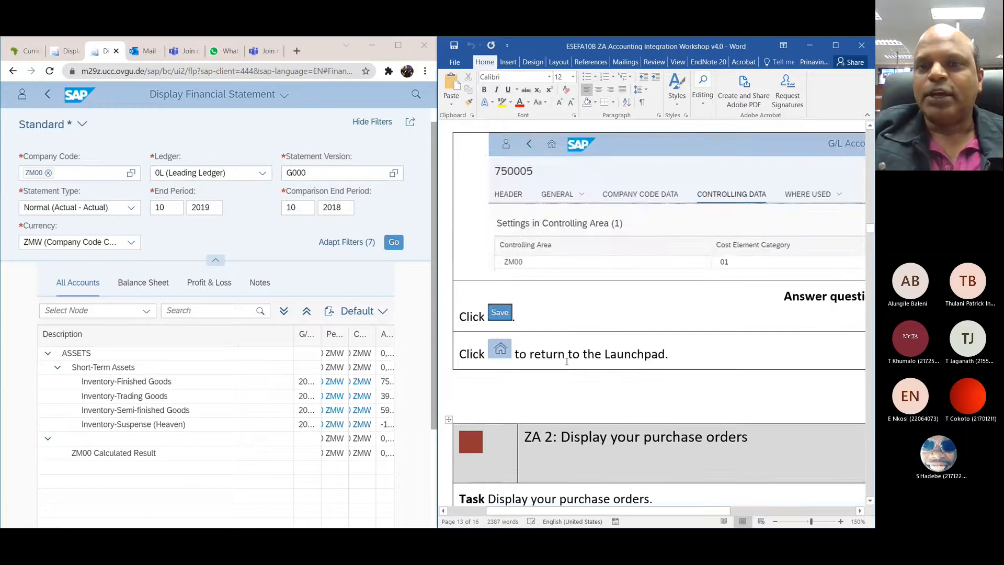
{"action": "scroll", "coordinate": [567, 363], "scroll_direction": "up", "scroll_amount": 15}
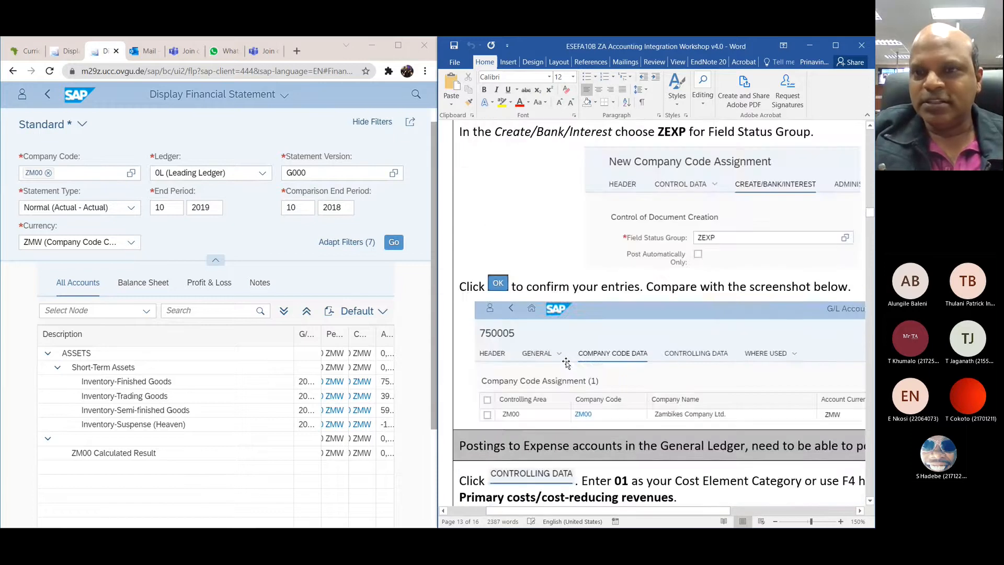
{"action": "scroll", "coordinate": [566, 362], "scroll_direction": "up", "scroll_amount": 15}
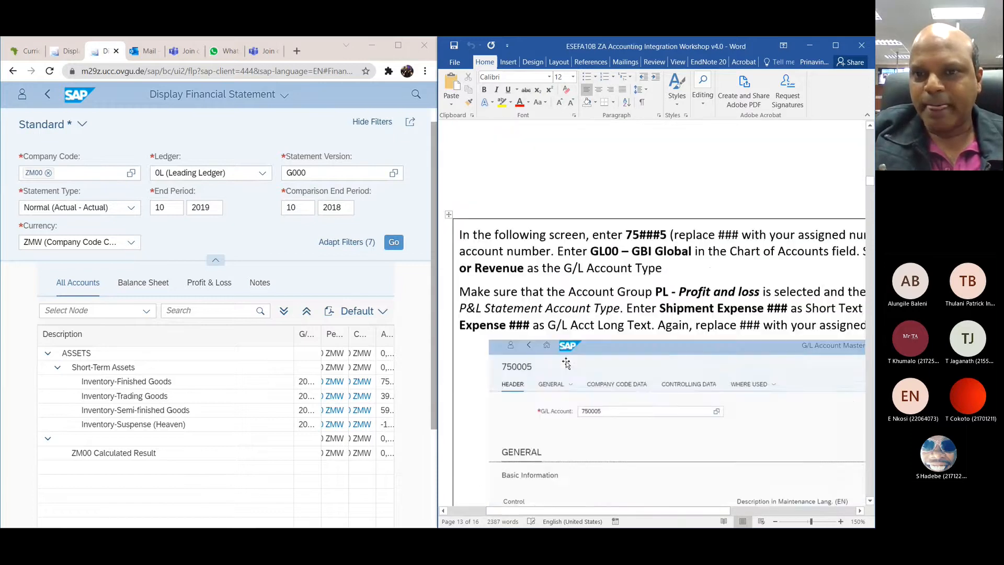
{"action": "scroll", "coordinate": [567, 365], "scroll_direction": "up", "scroll_amount": 5}
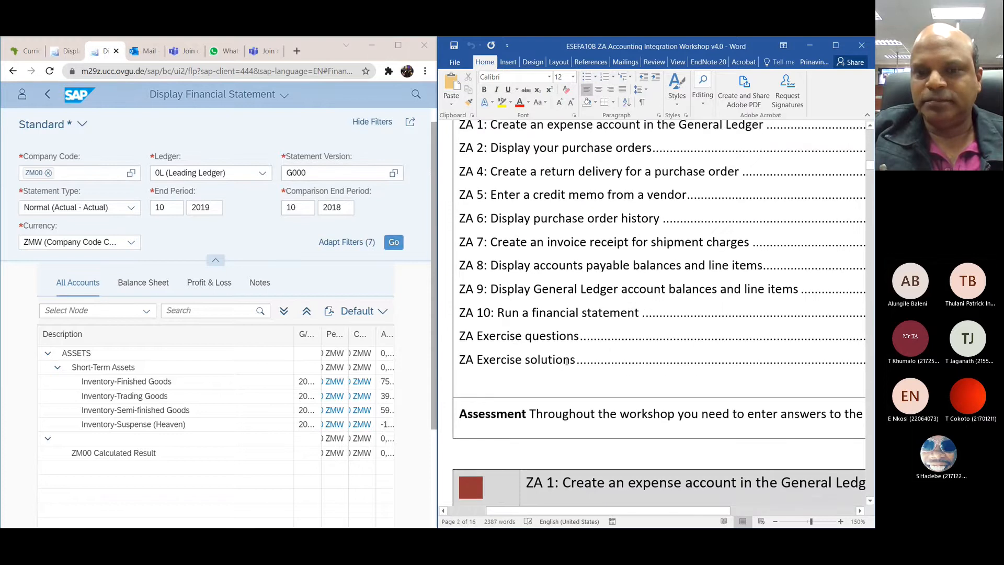
{"action": "scroll", "coordinate": [566, 362], "scroll_direction": "down", "scroll_amount": 12}
{"action": "scroll", "coordinate": [566, 362], "scroll_direction": "up", "scroll_amount": 5}
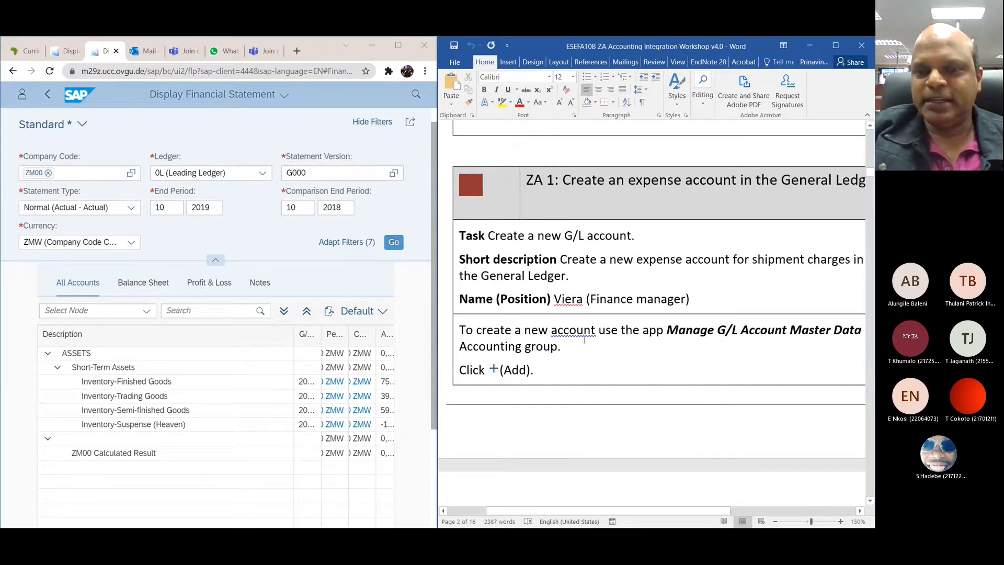
Step: Zoom the workshop document out to 94% so the ZA 1 instructions fit the page width
{"action": "left_click", "coordinate": [777, 433]}
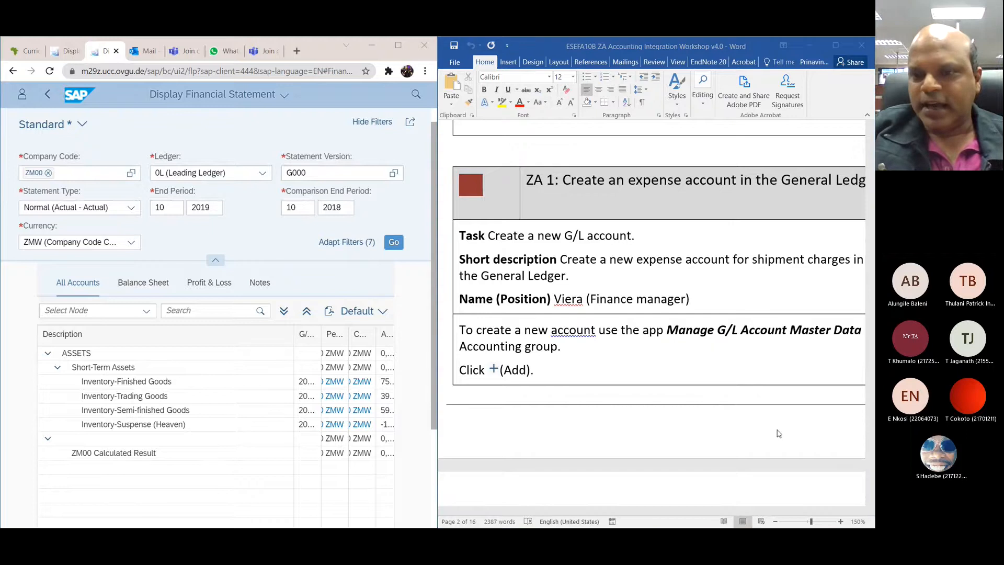
{"action": "left_click", "coordinate": [855, 445]}
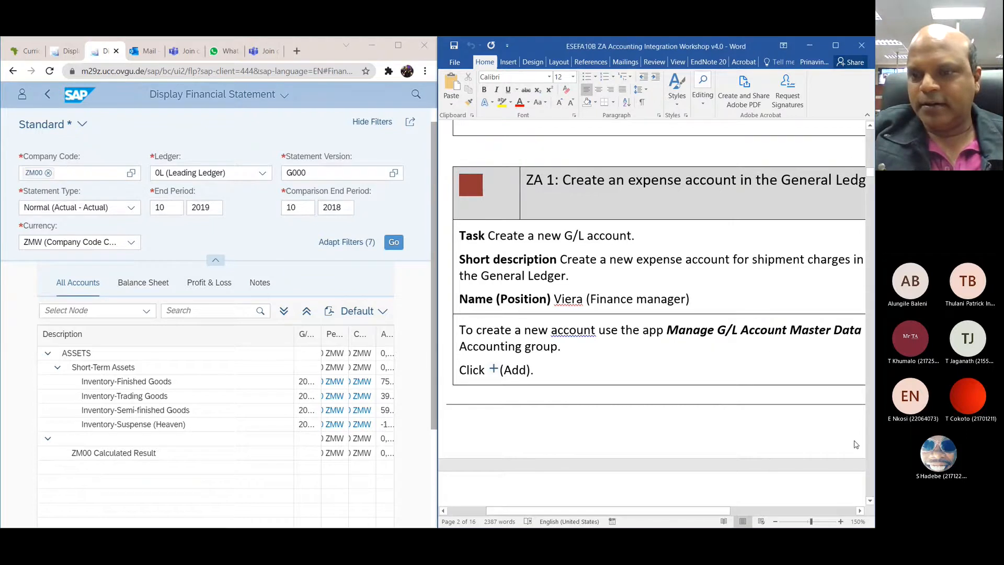
{"action": "left_click", "coordinate": [806, 521]}
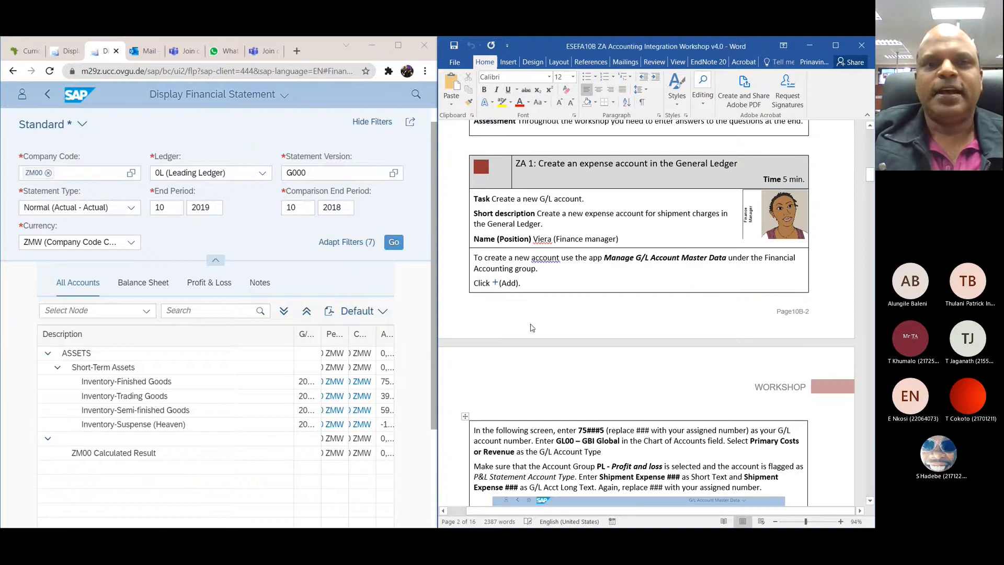
Step: Search the SAP apps for FINANCIAL ACCOUNT
{"action": "scroll", "coordinate": [226, 275], "scroll_direction": "up", "scroll_amount": 1}
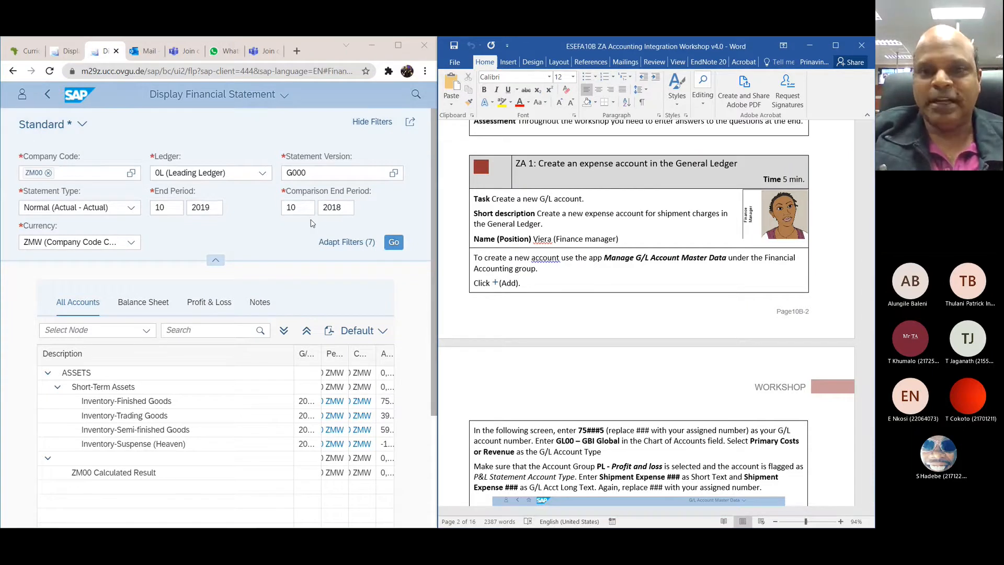
{"action": "left_click", "coordinate": [415, 94]}
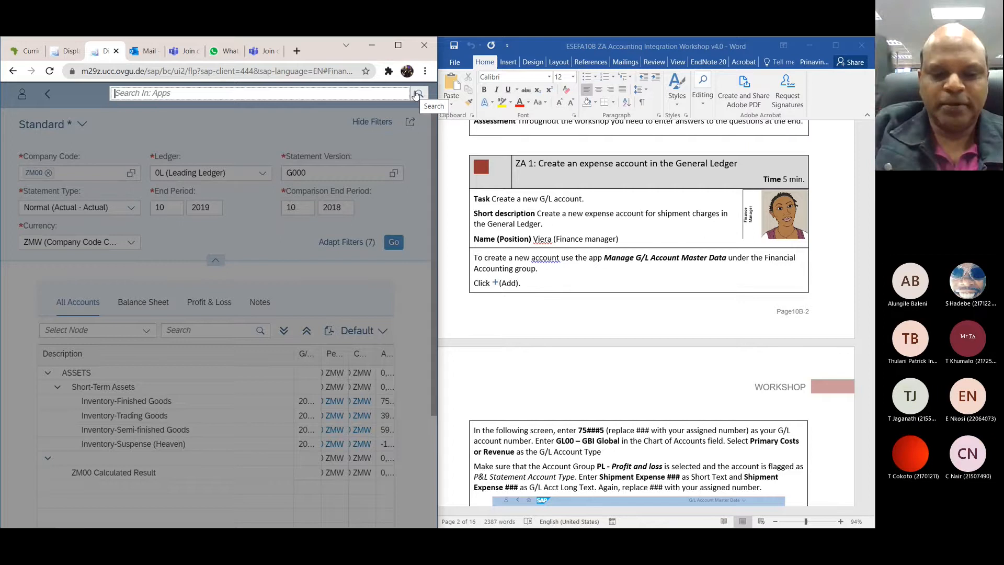
{"action": "type", "text": "FINANCI"}
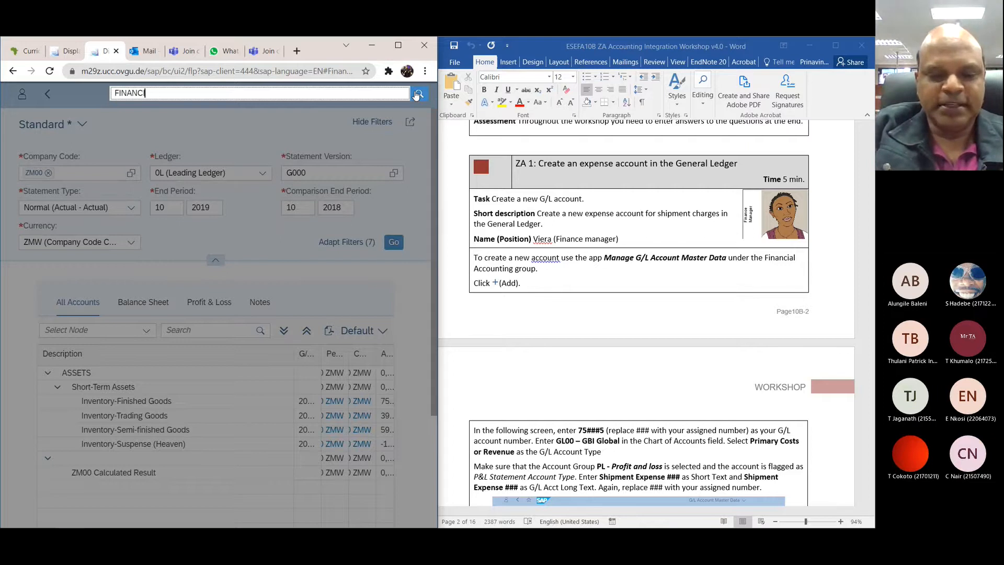
{"action": "type", "text": "AL ACCOUNT"}
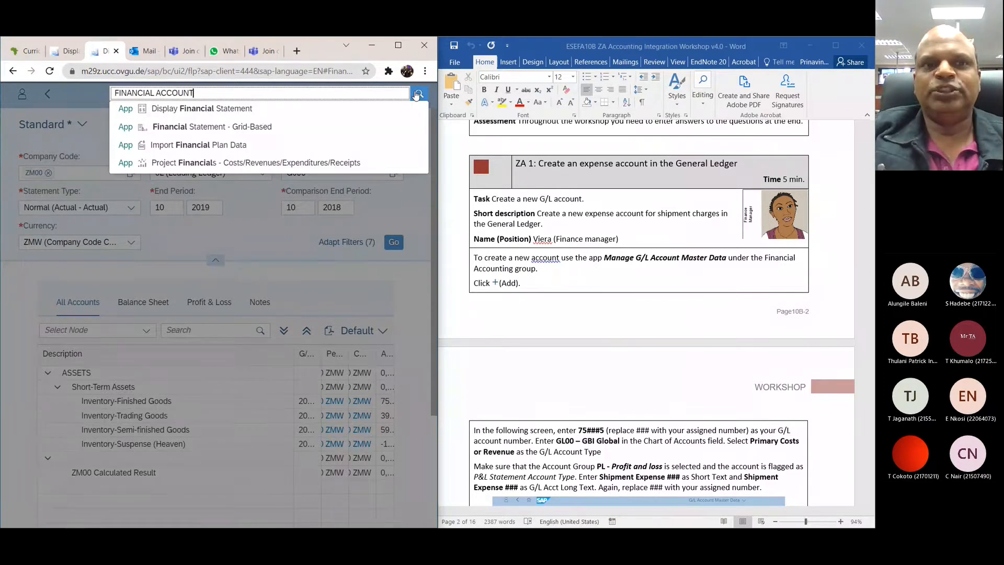
{"action": "left_click", "coordinate": [417, 94]}
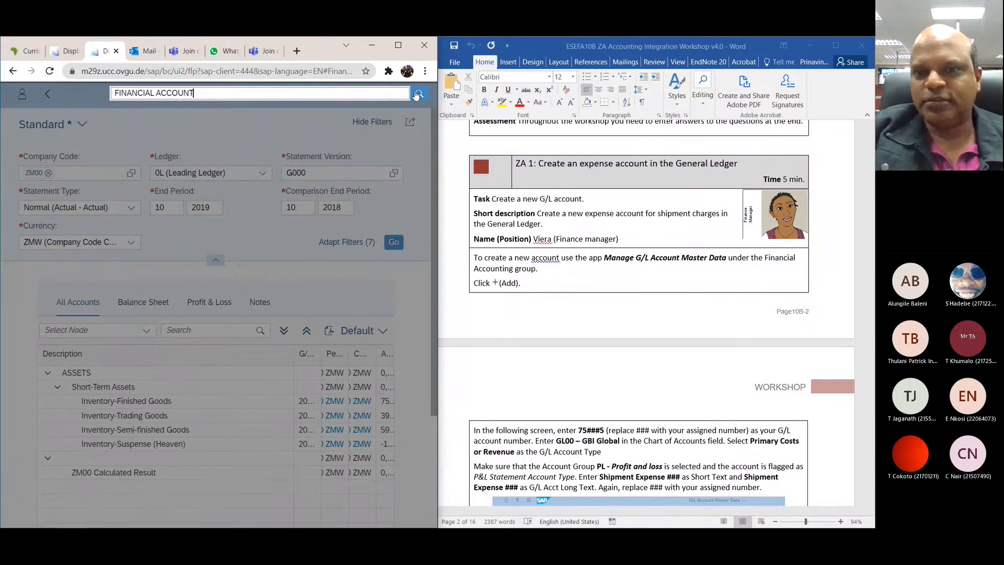
Step: Shorten the app search term to FINANCIAL and close the search suggestions
{"action": "key", "text": "BackSpace"}
{"action": "key", "text": "BackSpace"}
{"action": "key", "text": "BackSpace"}
{"action": "key", "text": "BackSpace"}
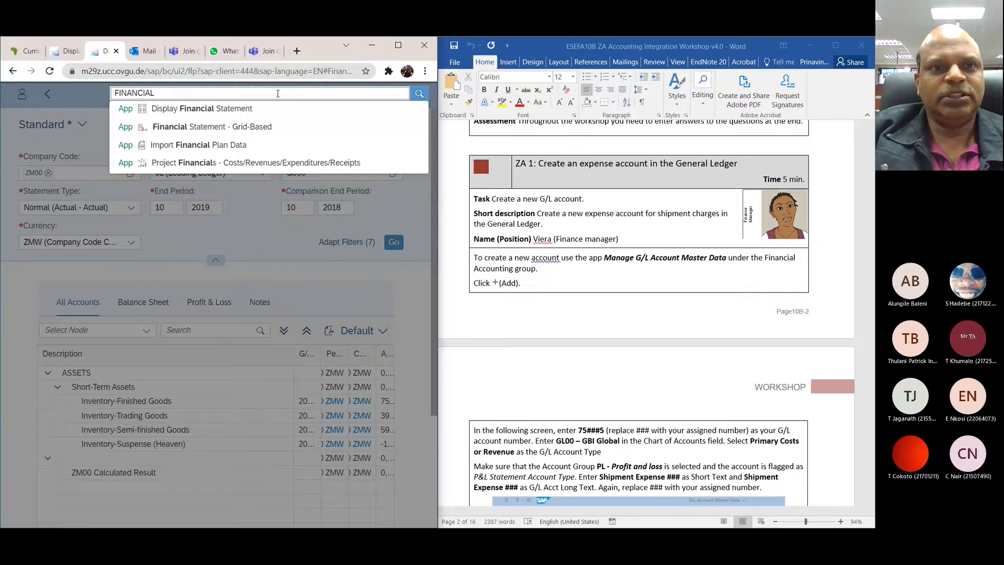
{"action": "left_click", "coordinate": [49, 95]}
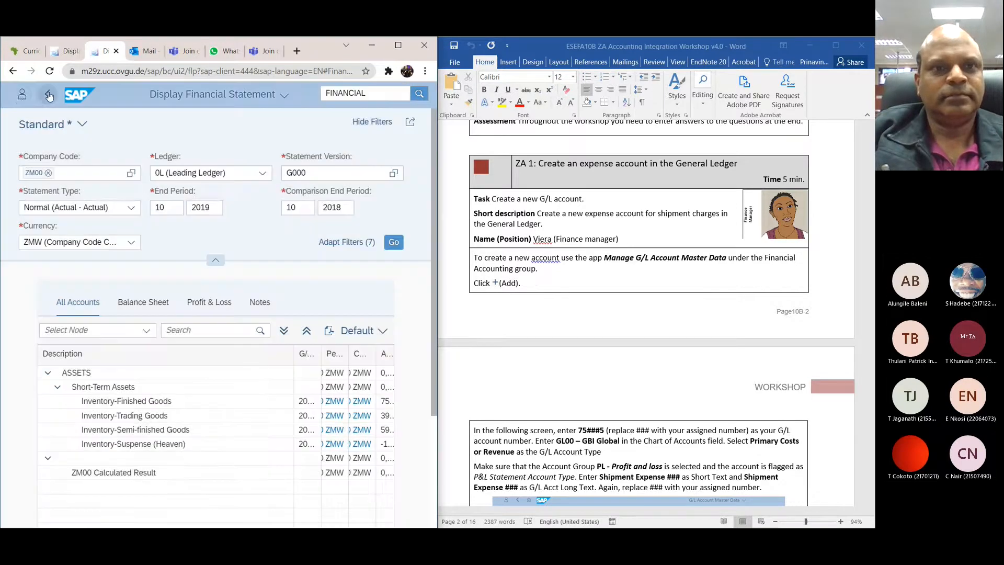
Step: Look through the user's recent activity list and reopen the search entry from 14 days ago
{"action": "left_click", "coordinate": [21, 95]}
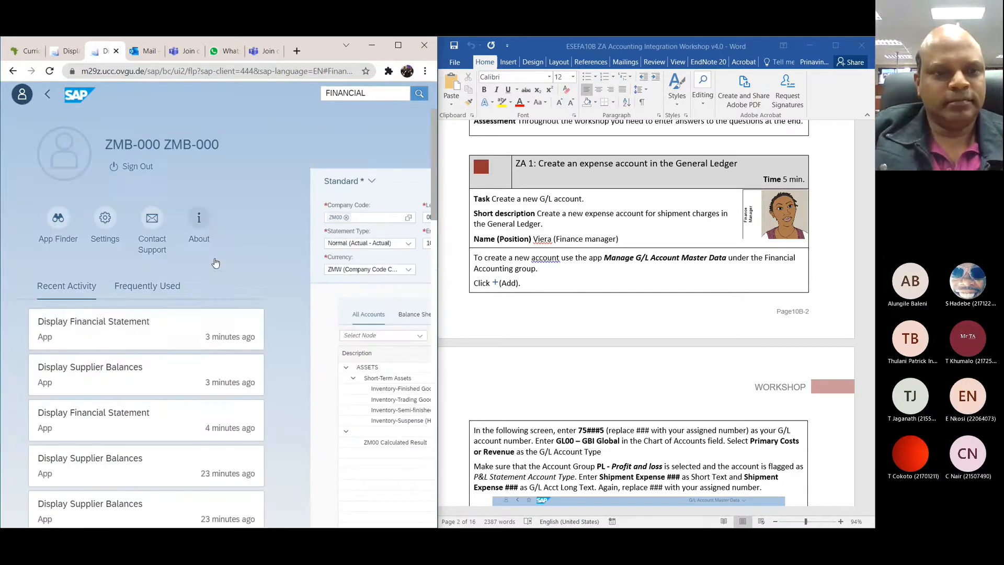
{"action": "scroll", "coordinate": [216, 263], "scroll_direction": "down", "scroll_amount": 6}
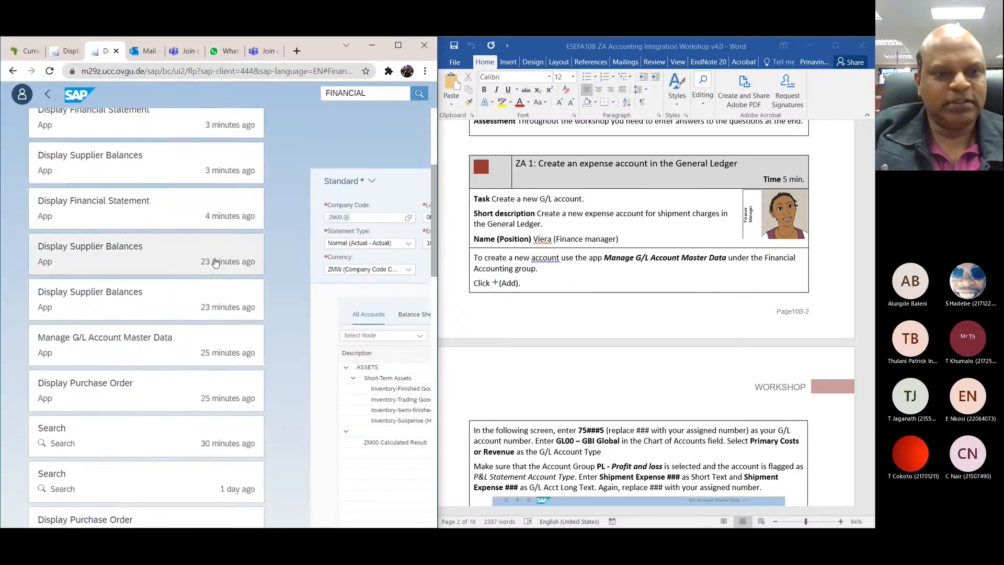
{"action": "scroll", "coordinate": [216, 263], "scroll_direction": "down", "scroll_amount": 5}
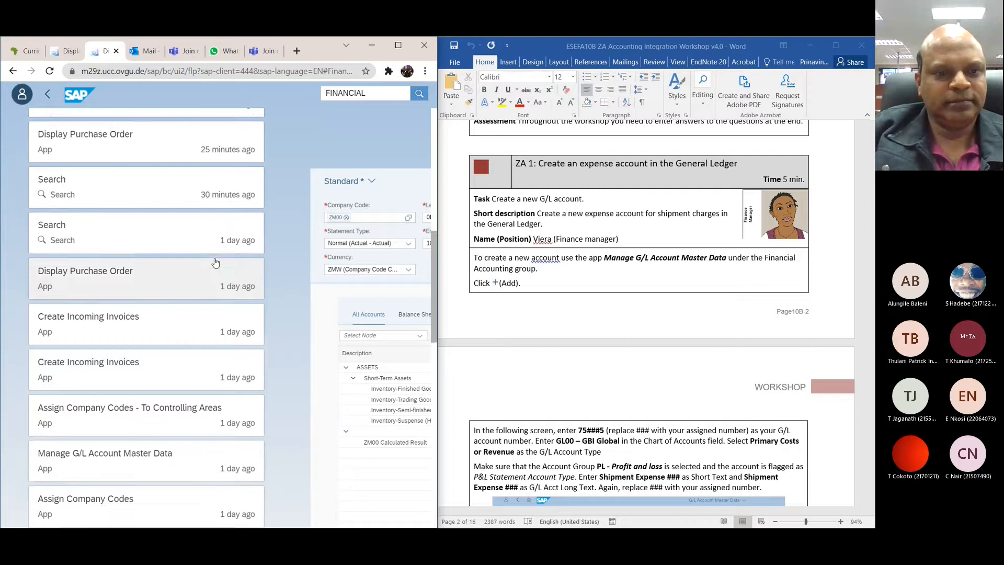
{"action": "scroll", "coordinate": [215, 258], "scroll_direction": "down", "scroll_amount": 2}
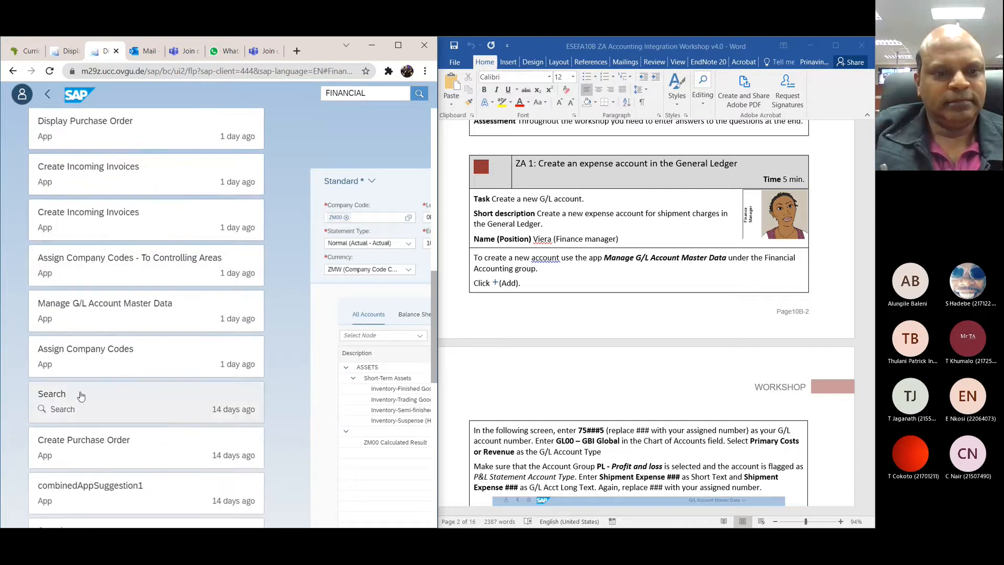
{"action": "left_click", "coordinate": [65, 402]}
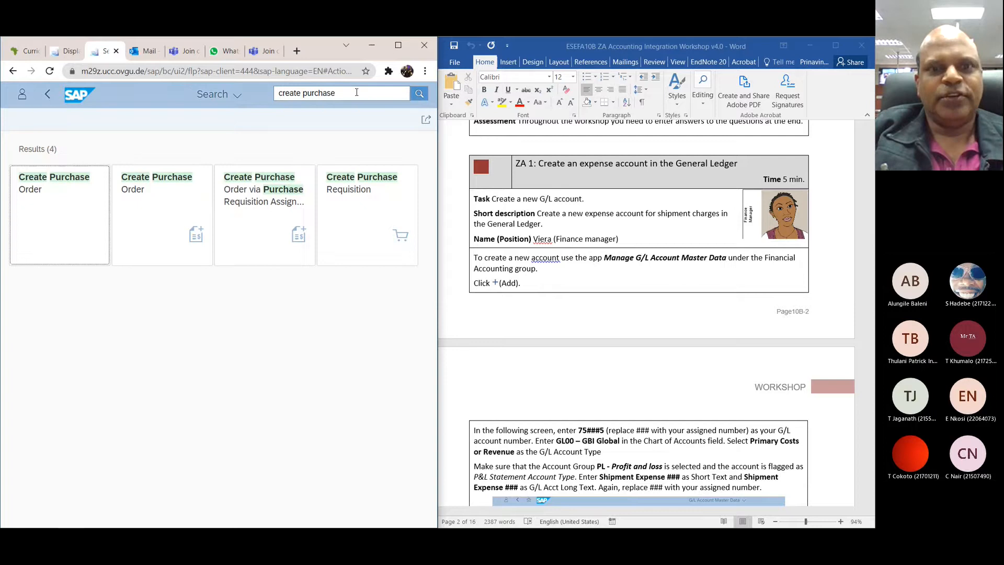
Step: Replace the search term with FINANCIAL and run the app search
{"action": "left_click", "coordinate": [355, 93]}
{"action": "key", "text": "BackSpace"}
{"action": "key", "text": "BackSpace"}
{"action": "key", "text": "BackSpace"}
{"action": "key", "text": "BackSpace"}
{"action": "key", "text": "BackSpace"}
{"action": "key", "text": "BackSpace"}
{"action": "key", "text": "BackSpace"}
{"action": "key", "text": "BackSpace"}
{"action": "key", "text": "BackSpace"}
{"action": "key", "text": "BackSpace"}
{"action": "key", "text": "BackSpace"}
{"action": "key", "text": "BackSpace"}
{"action": "key", "text": "BackSpace"}
{"action": "key", "text": "BackSpace"}
{"action": "key", "text": "BackSpace"}
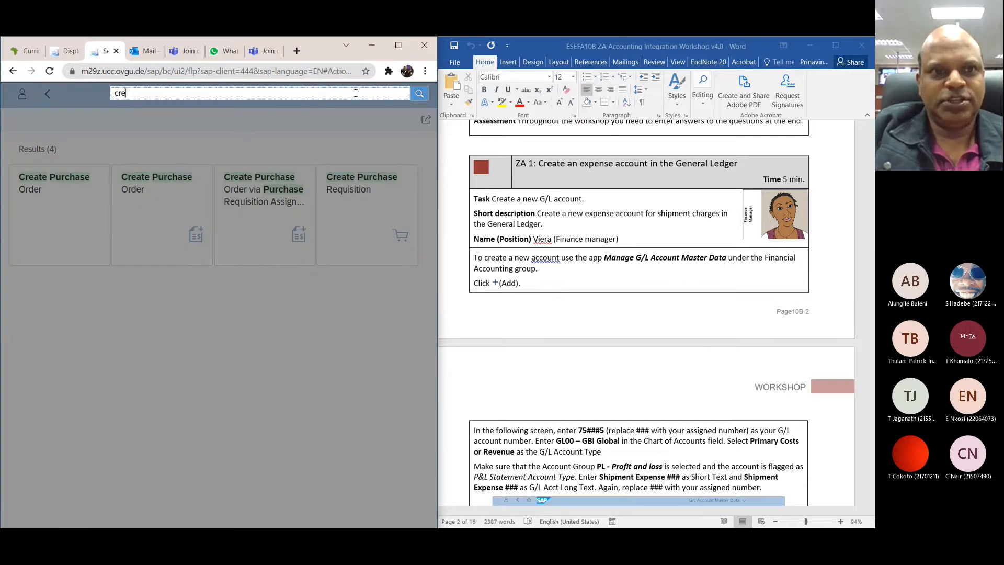
{"action": "type", "text": "FINANCIAL"}
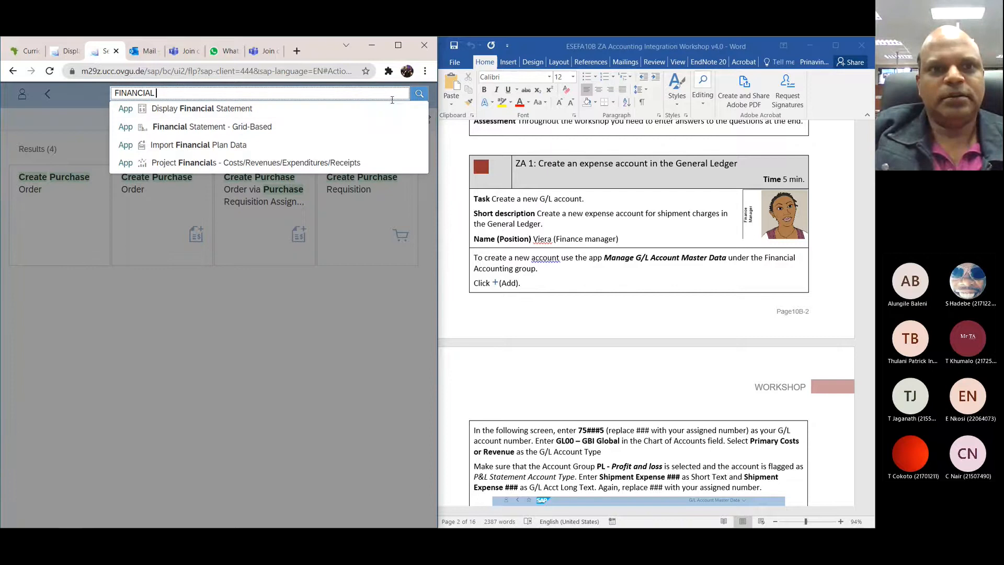
{"action": "left_click", "coordinate": [418, 94]}
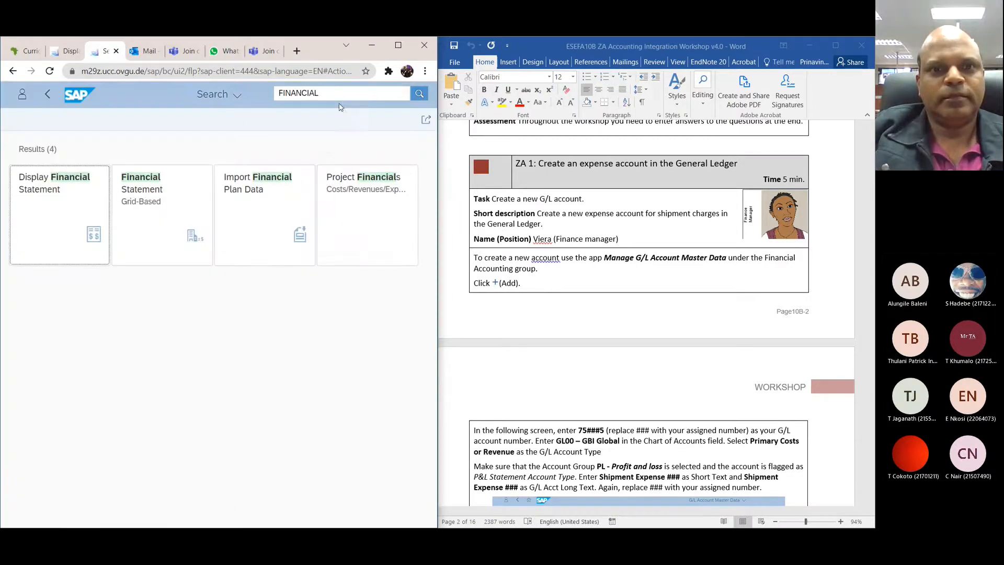
Step: Clear the app search term and go back through the previous pages to the SAP home page
{"action": "left_click", "coordinate": [337, 93]}
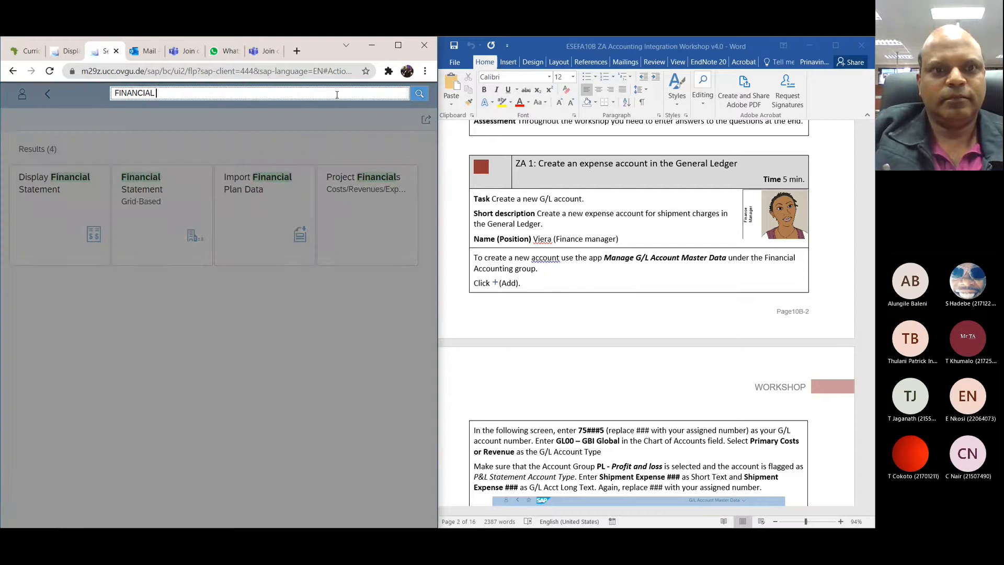
{"action": "key", "text": "BackSpace"}
{"action": "key", "text": "BackSpace"}
{"action": "key", "text": "BackSpace"}
{"action": "key", "text": "BackSpace"}
{"action": "key", "text": "BackSpace"}
{"action": "key", "text": "BackSpace"}
{"action": "key", "text": "BackSpace"}
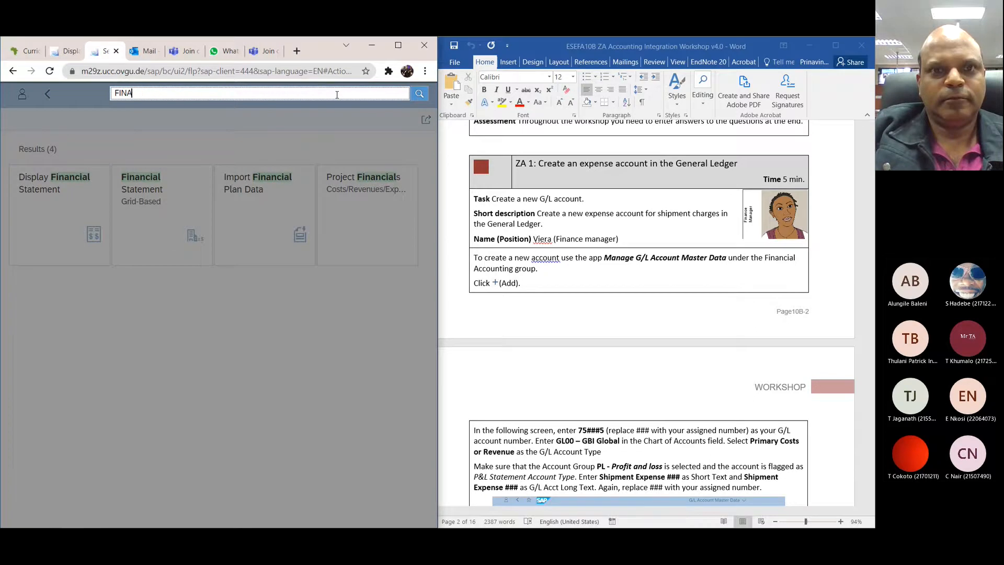
{"action": "left_click", "coordinate": [23, 95]}
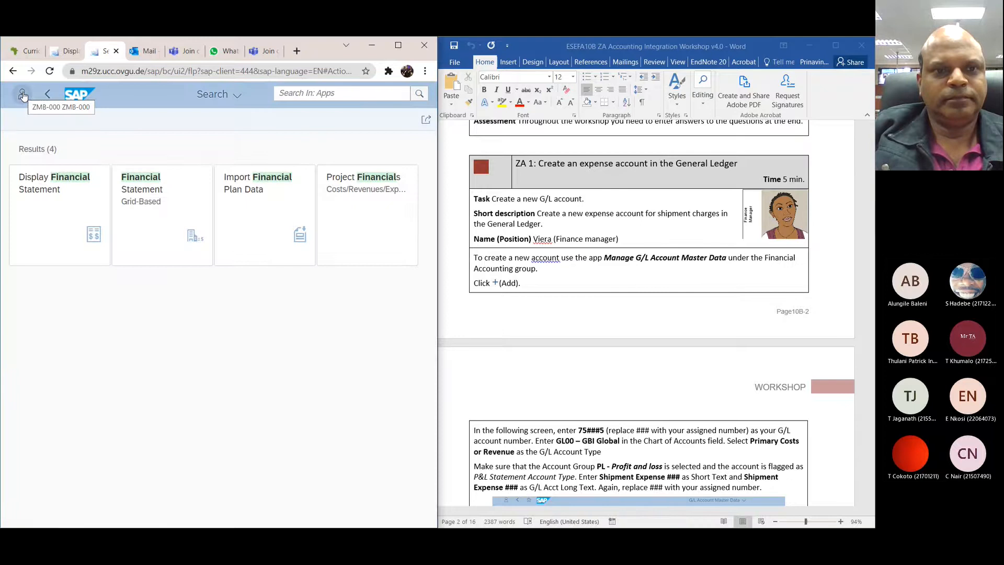
{"action": "left_click", "coordinate": [48, 95]}
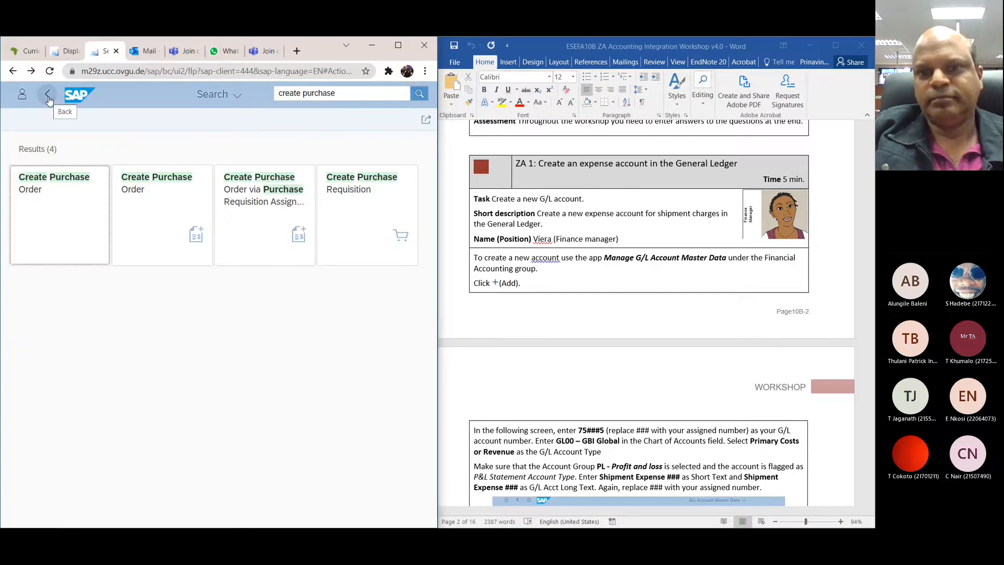
{"action": "left_click", "coordinate": [47, 95]}
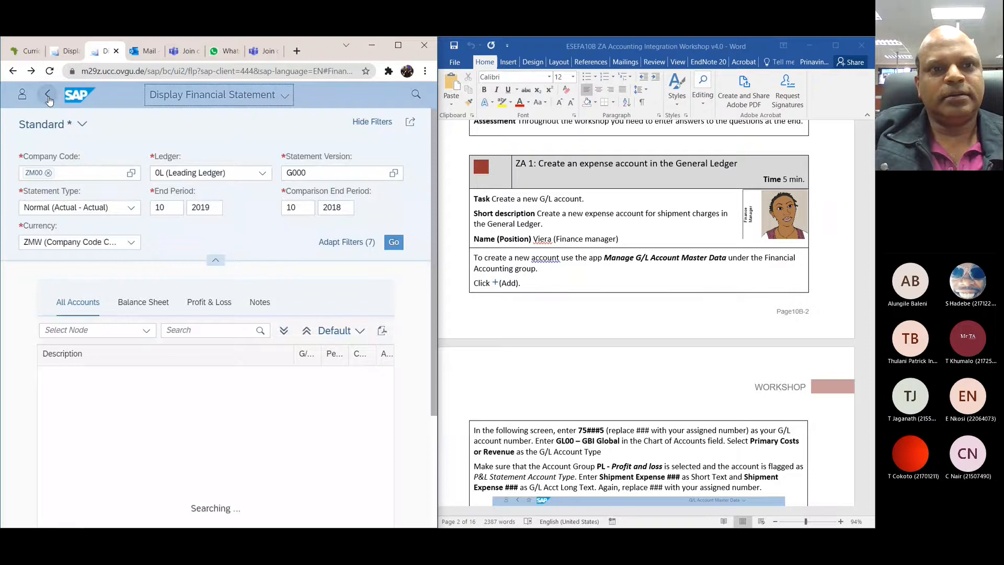
{"action": "left_click", "coordinate": [48, 97]}
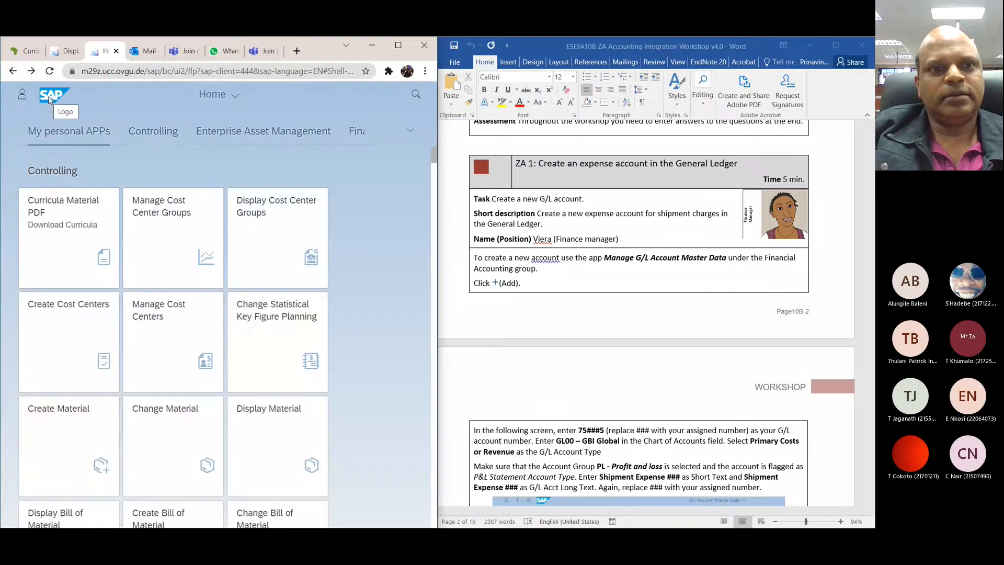
Step: Search the SAP apps for FINANCIAL ACCOUNTING from the home page
{"action": "left_click", "coordinate": [415, 95]}
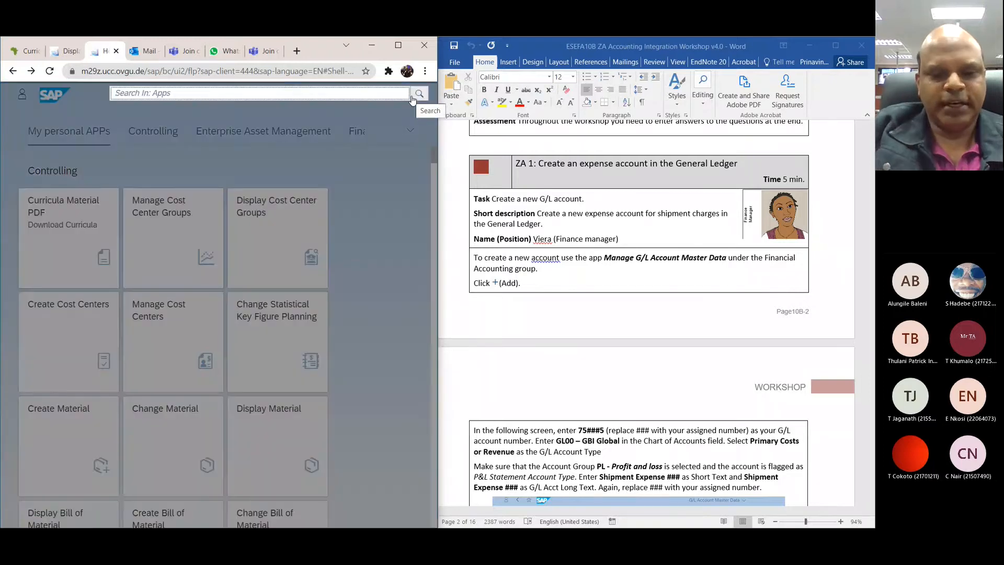
{"action": "type", "text": "FINA"}
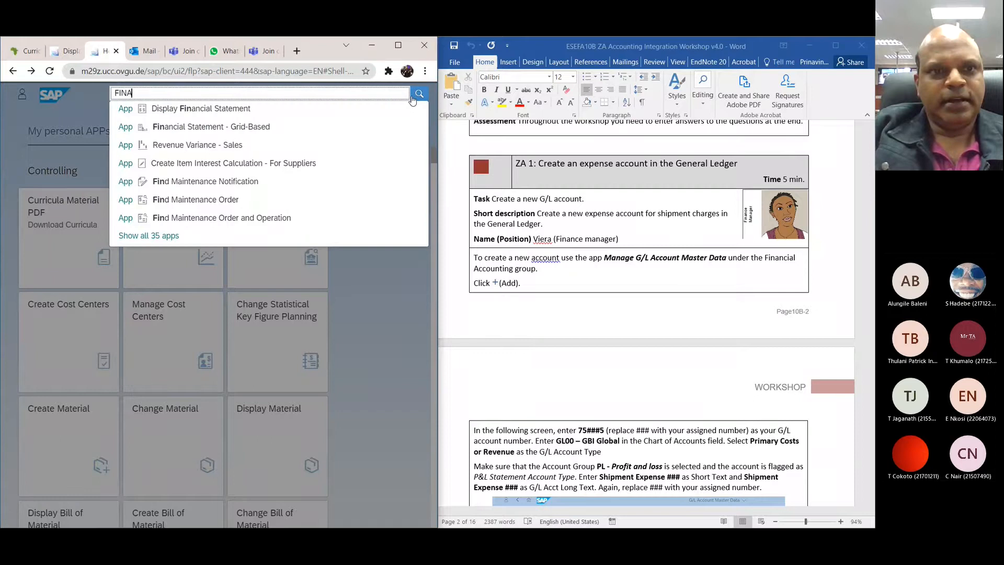
{"action": "type", "text": "NCIAL"}
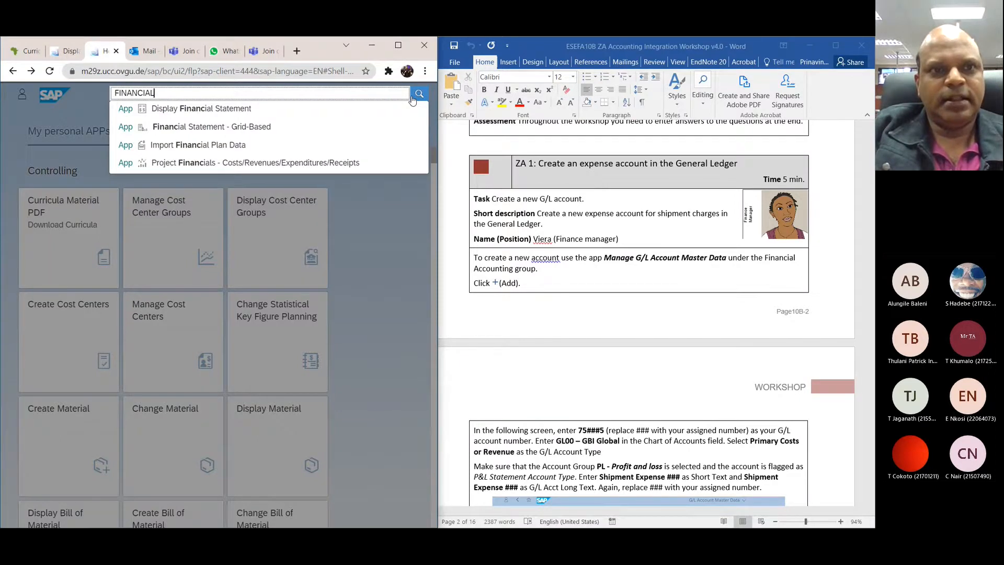
{"action": "type", "text": " ACC"}
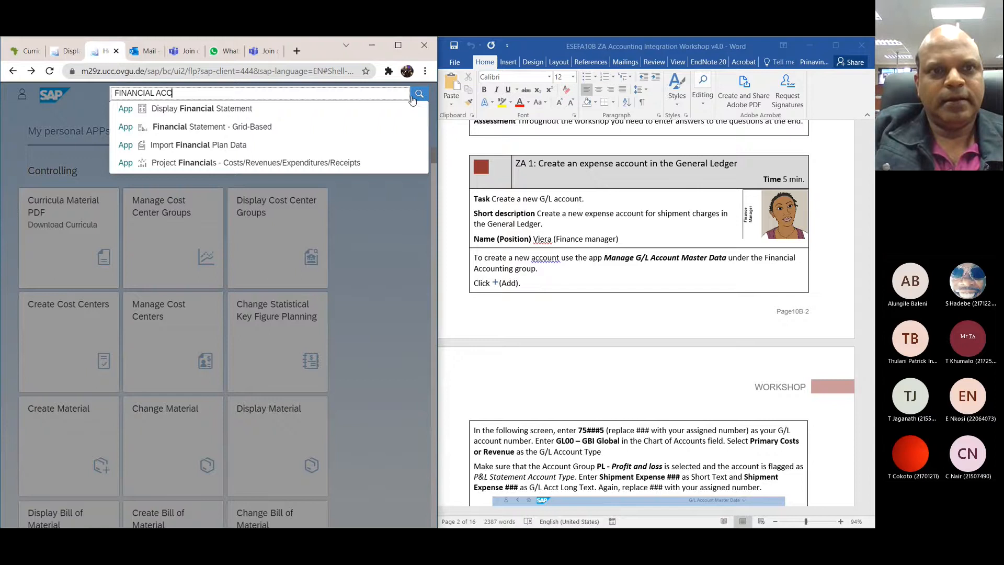
{"action": "type", "text": "OUNTING"}
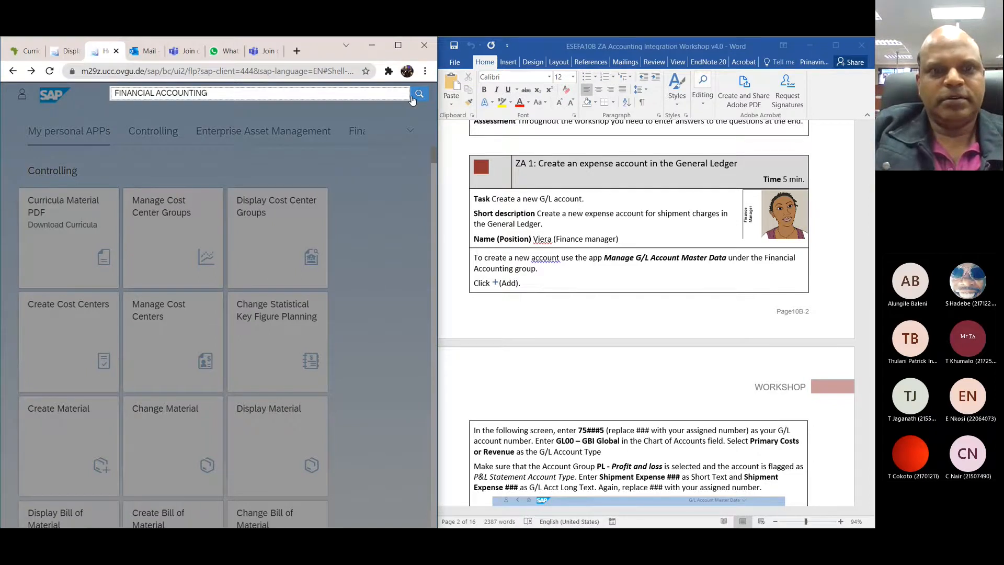
{"action": "left_click", "coordinate": [412, 98]}
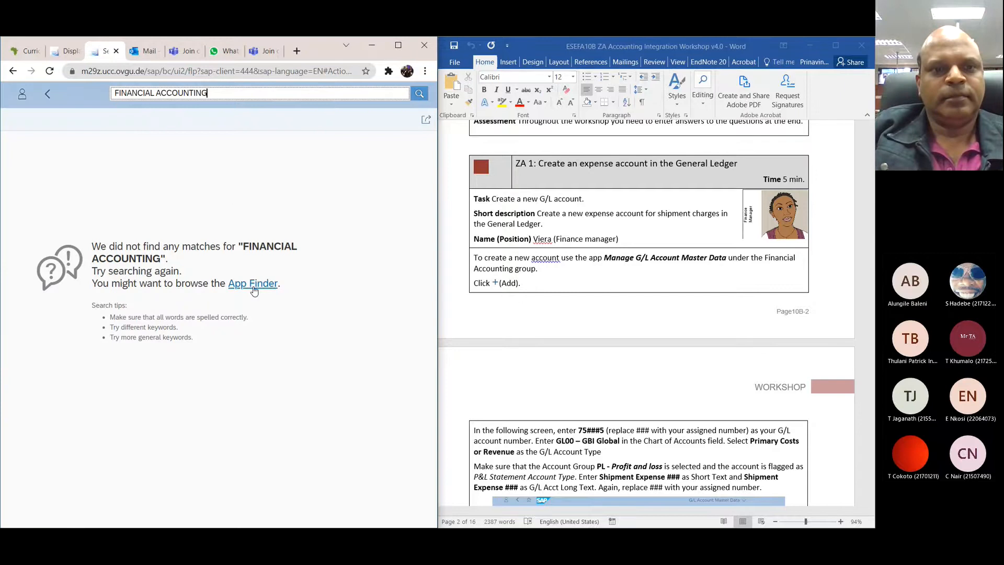
Step: Open the App Finder and look through its catalog for the Financial Accounting group
{"action": "left_click", "coordinate": [253, 284]}
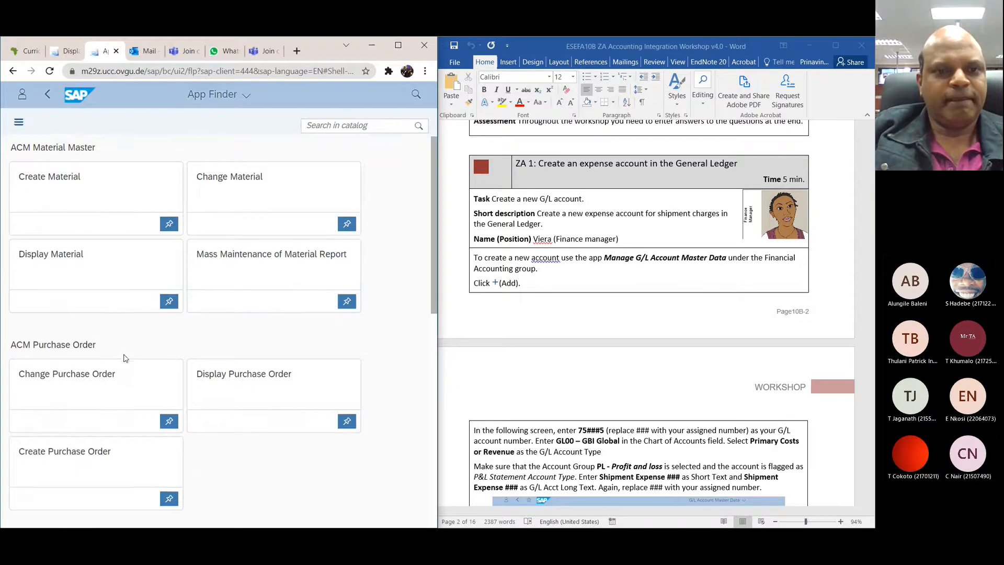
{"action": "scroll", "coordinate": [125, 358], "scroll_direction": "down", "scroll_amount": 3}
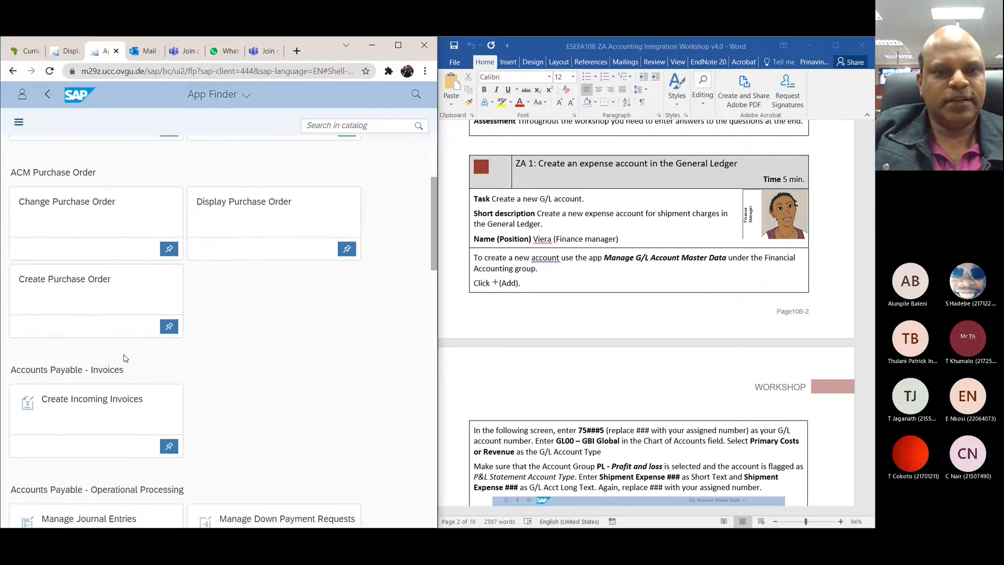
{"action": "scroll", "coordinate": [125, 358], "scroll_direction": "down", "scroll_amount": 10}
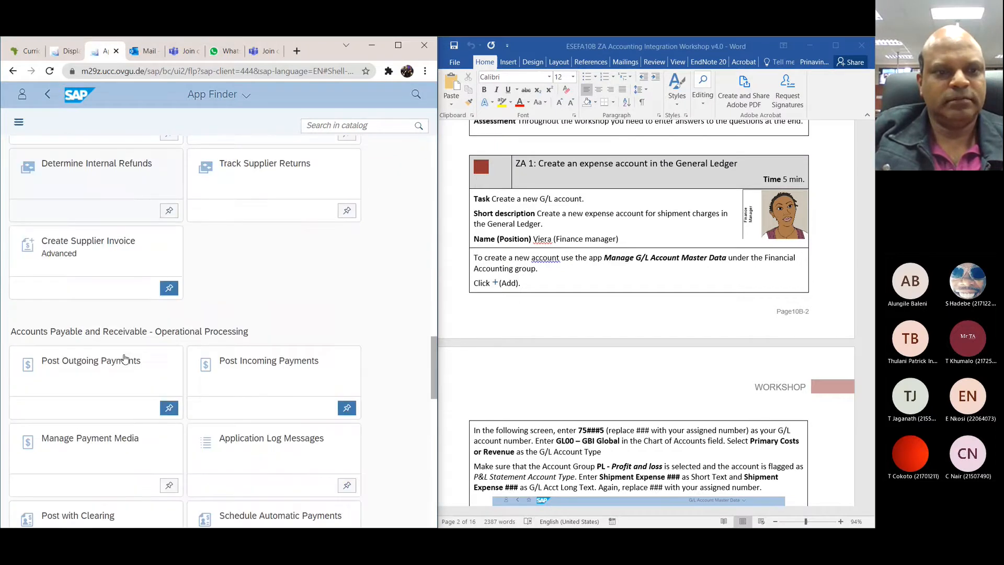
{"action": "scroll", "coordinate": [125, 358], "scroll_direction": "down", "scroll_amount": 10}
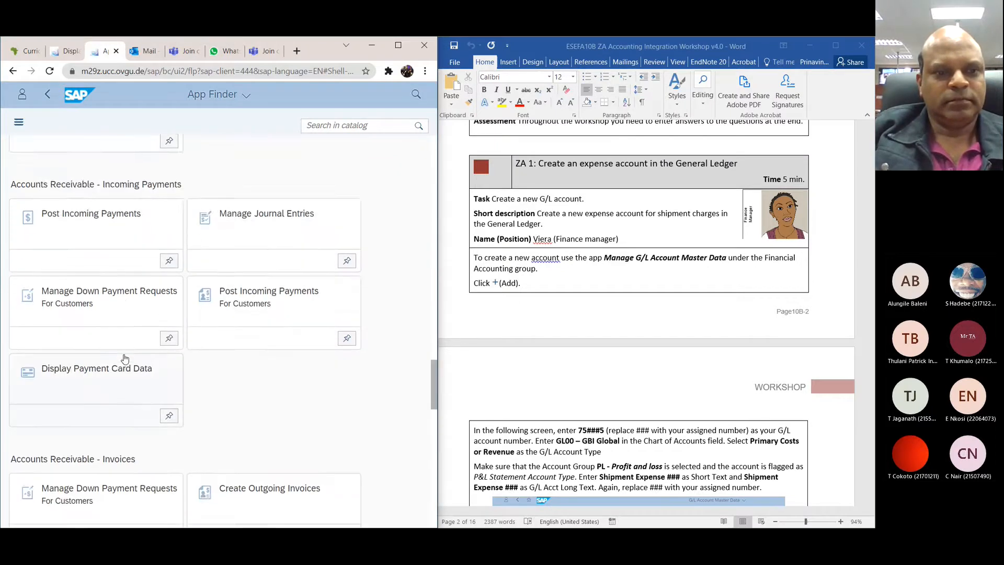
{"action": "scroll", "coordinate": [124, 358], "scroll_direction": "down", "scroll_amount": 10}
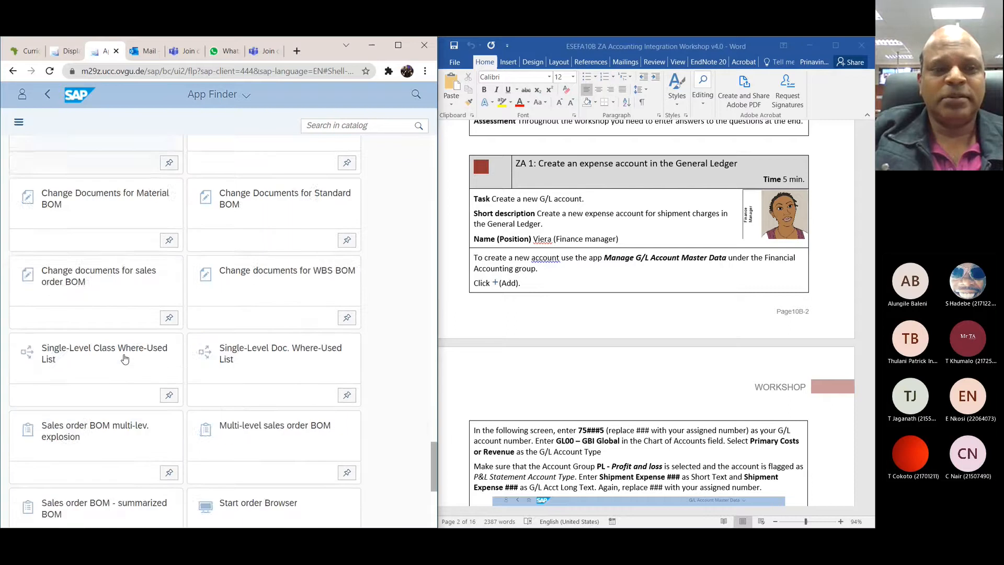
{"action": "scroll", "coordinate": [124, 358], "scroll_direction": "down", "scroll_amount": 10}
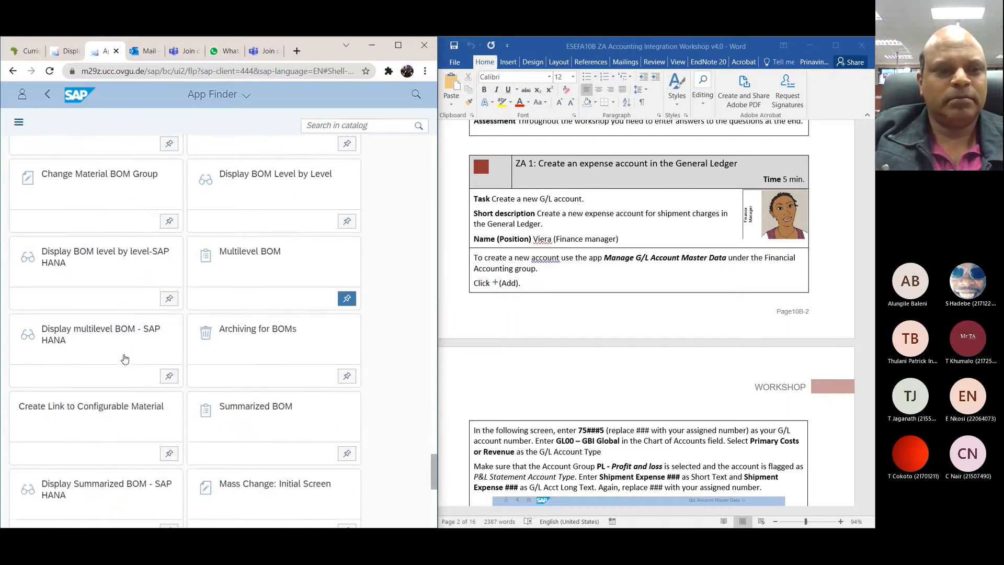
{"action": "scroll", "coordinate": [125, 358], "scroll_direction": "down", "scroll_amount": 10}
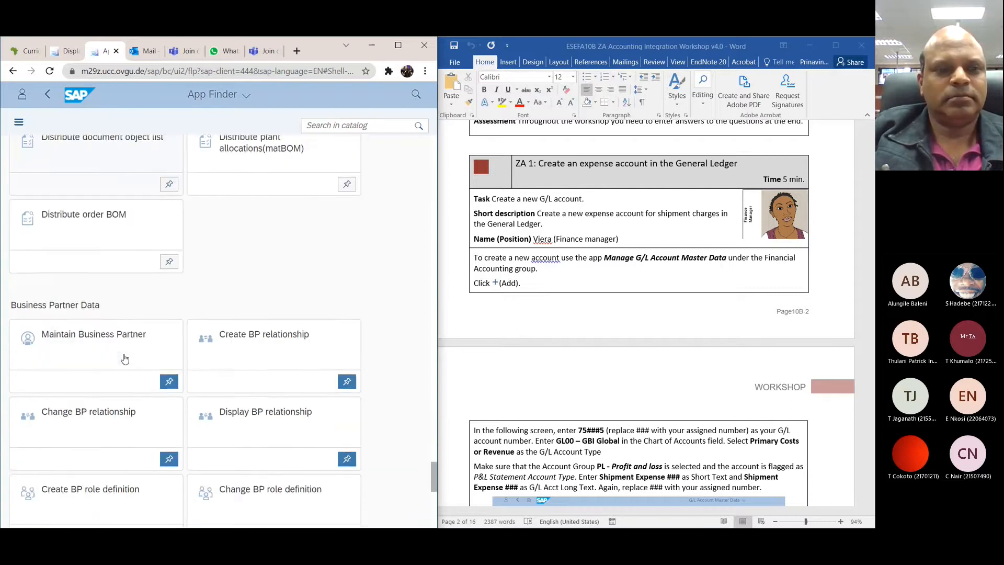
{"action": "scroll", "coordinate": [124, 358], "scroll_direction": "down", "scroll_amount": 5}
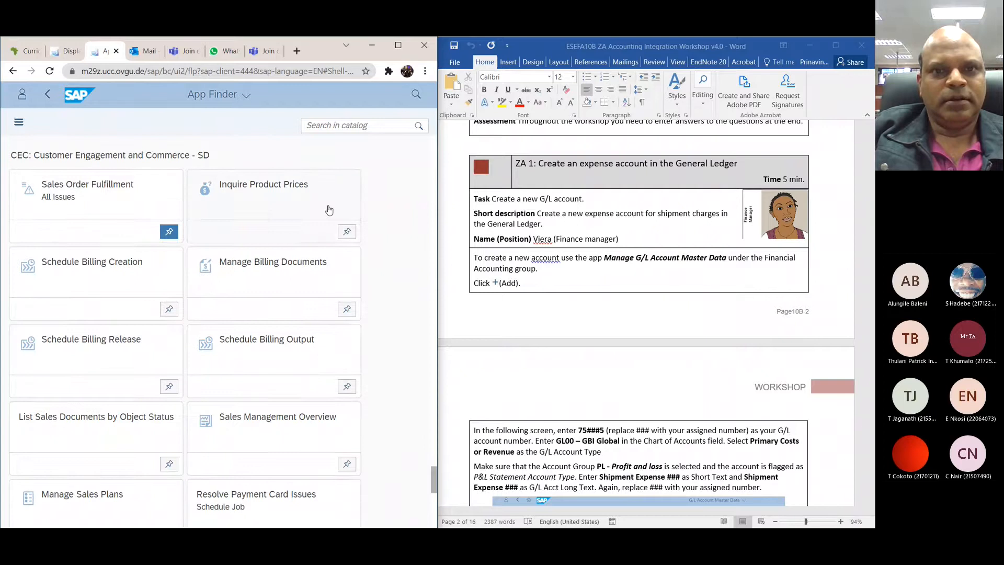
Step: Search the App Finder catalog for FINANCIAL and try to open the grid-based Financial Statement app
{"action": "left_click", "coordinate": [351, 126]}
{"action": "type", "text": "Fl"}
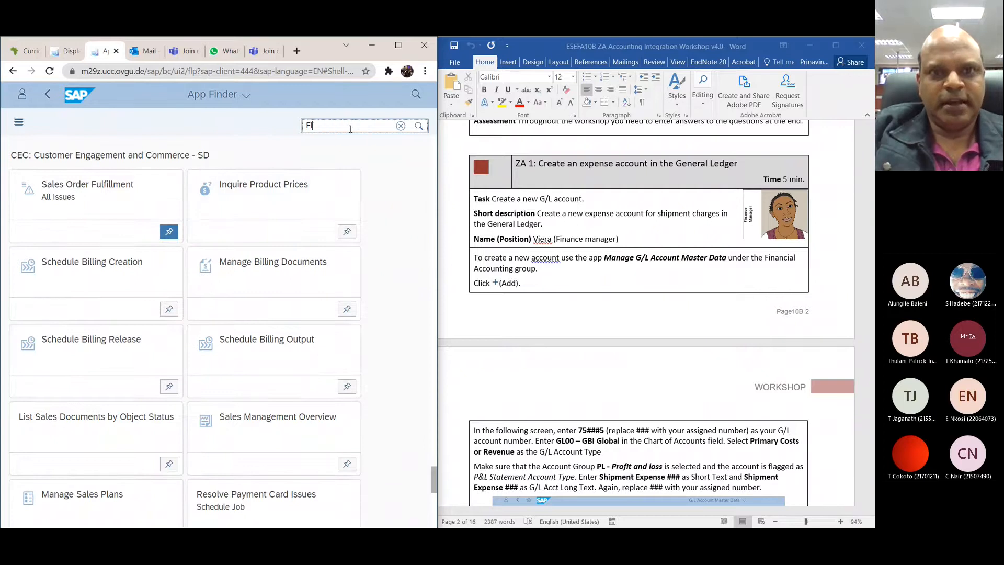
{"action": "type", "text": "NANCIAL"}
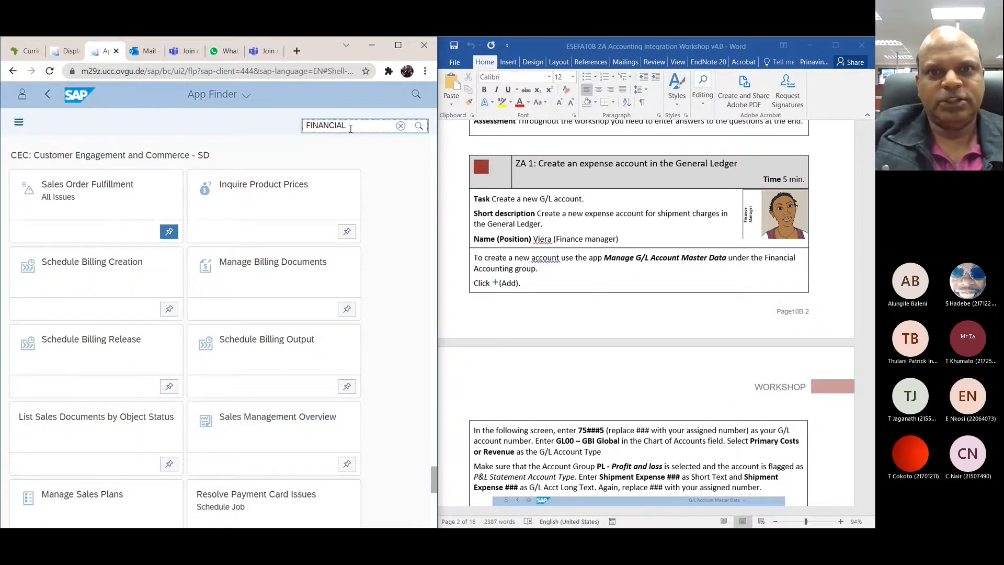
{"action": "left_click", "coordinate": [418, 127]}
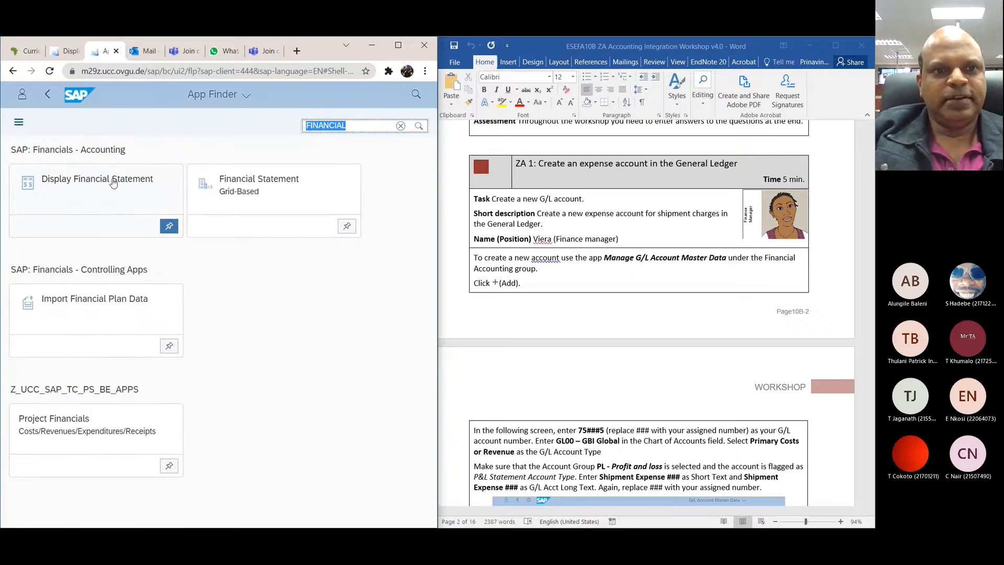
{"action": "left_click", "coordinate": [240, 190]}
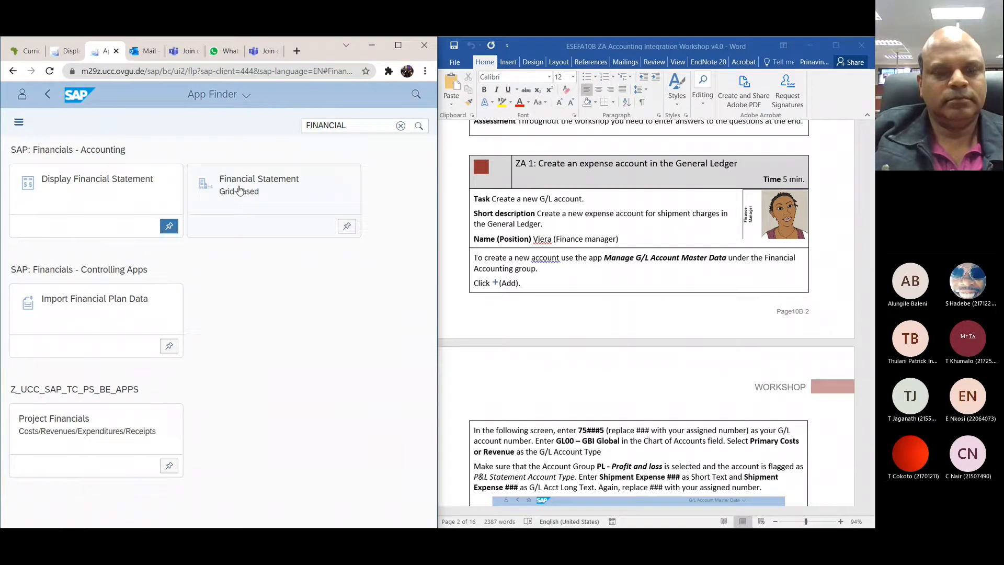
{"action": "left_click", "coordinate": [416, 98]}
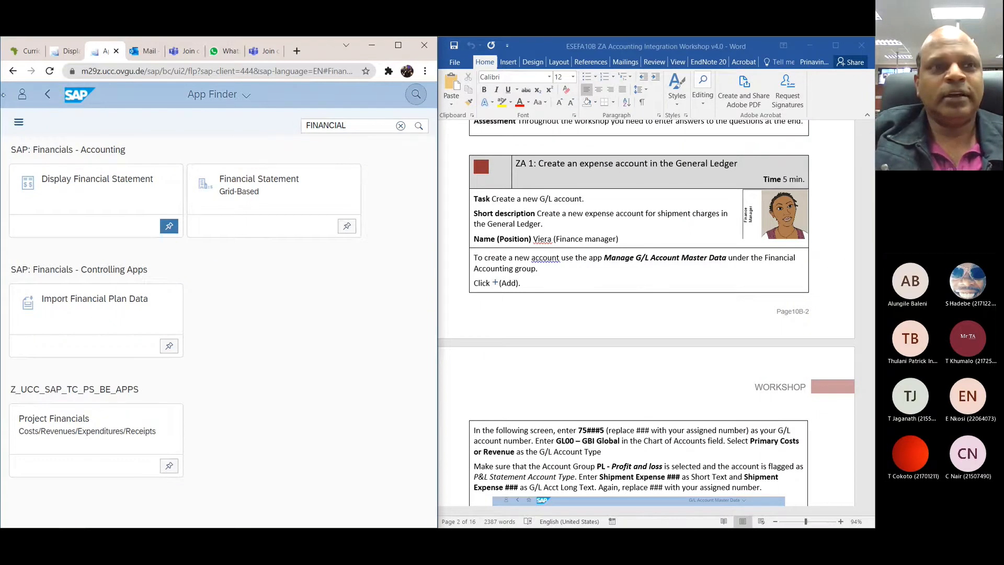
Step: Sign out of the current SAP session and confirm the sign-out
{"action": "left_click", "coordinate": [21, 95]}
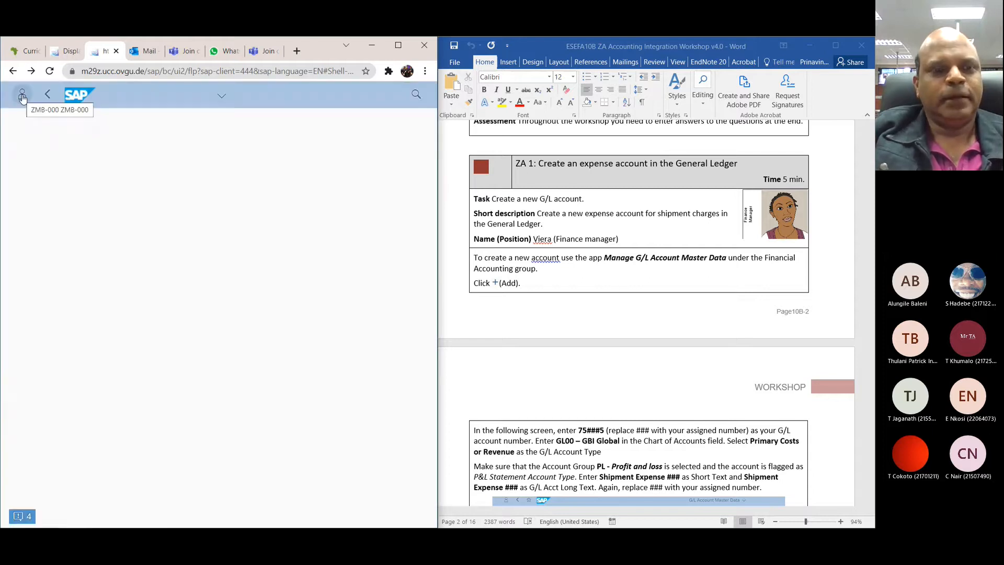
{"action": "left_click", "coordinate": [22, 96]}
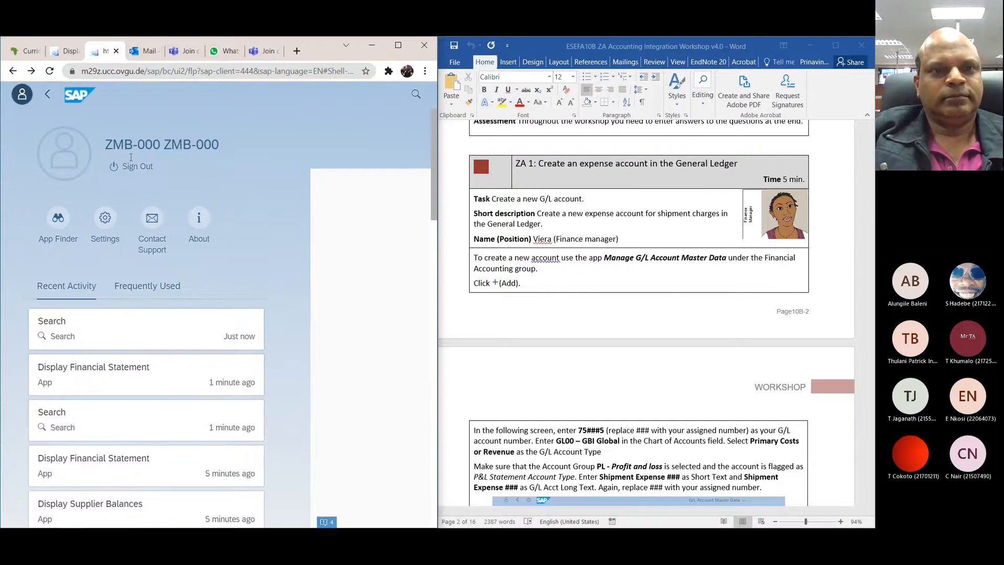
{"action": "left_click", "coordinate": [131, 167]}
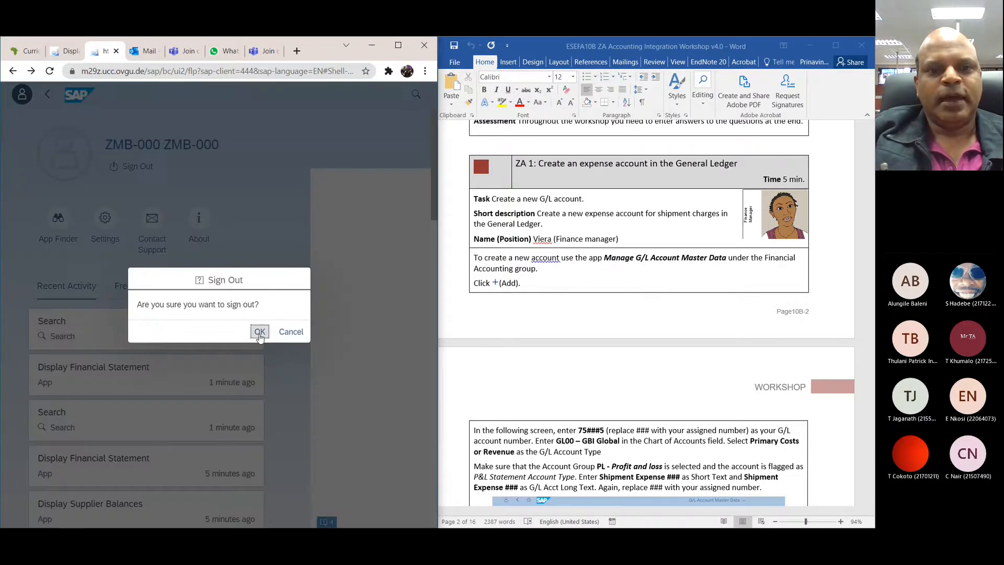
{"action": "left_click", "coordinate": [259, 334]}
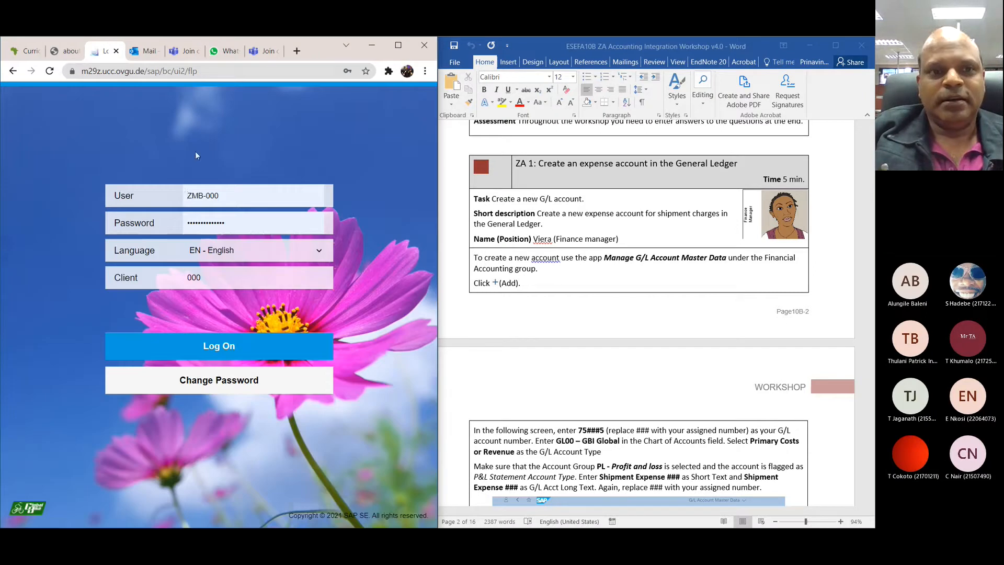
Step: Log back on to SAP by re-entering the account password and setting the client to 444
{"action": "left_click", "coordinate": [232, 197]}
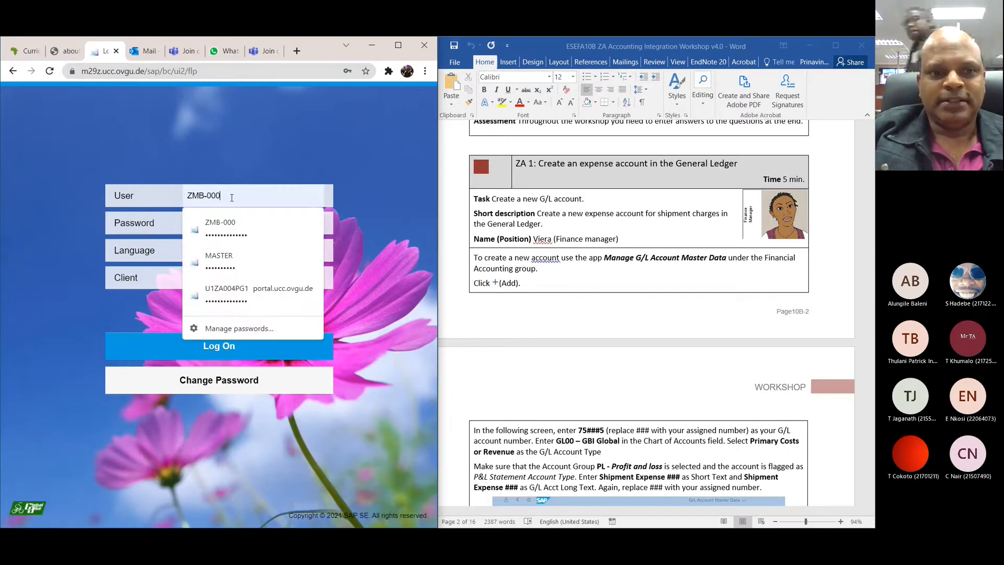
{"action": "left_click", "coordinate": [35, 272]}
{"action": "left_click", "coordinate": [259, 220]}
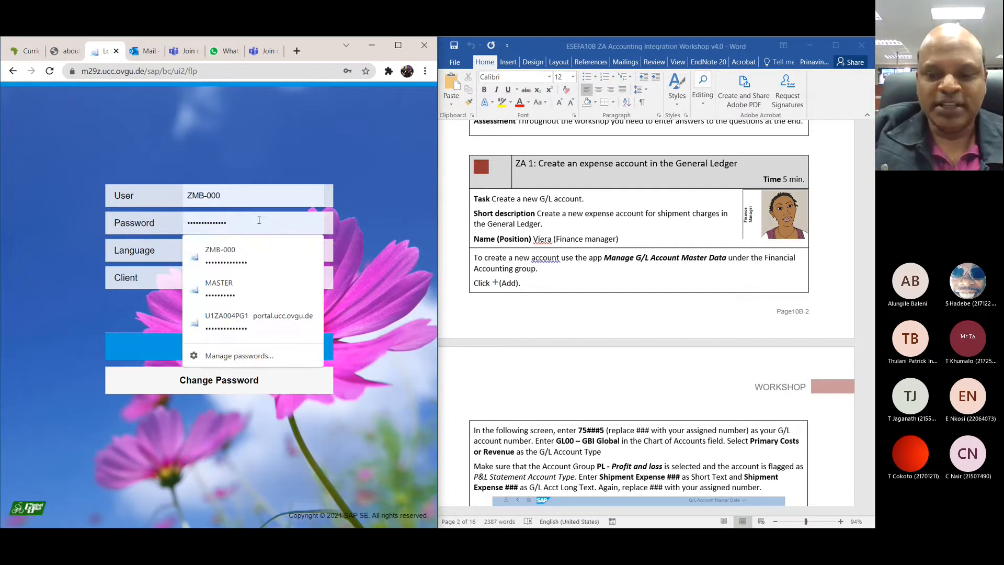
{"action": "key", "text": "BackSpace"}
{"action": "key", "text": "BackSpace"}
{"action": "key", "text": "BackSpace"}
{"action": "key", "text": "BackSpace"}
{"action": "key", "text": "BackSpace"}
{"action": "key", "text": "BackSpace"}
{"action": "key", "text": "BackSpace"}
{"action": "key", "text": "BackSpace"}
{"action": "key", "text": "BackSpace"}
{"action": "key", "text": "BackSpace"}
{"action": "key", "text": "BackSpace"}
{"action": "key", "text": "BackSpace"}
{"action": "key", "text": "BackSpace"}
{"action": "key", "text": "BackSpace"}
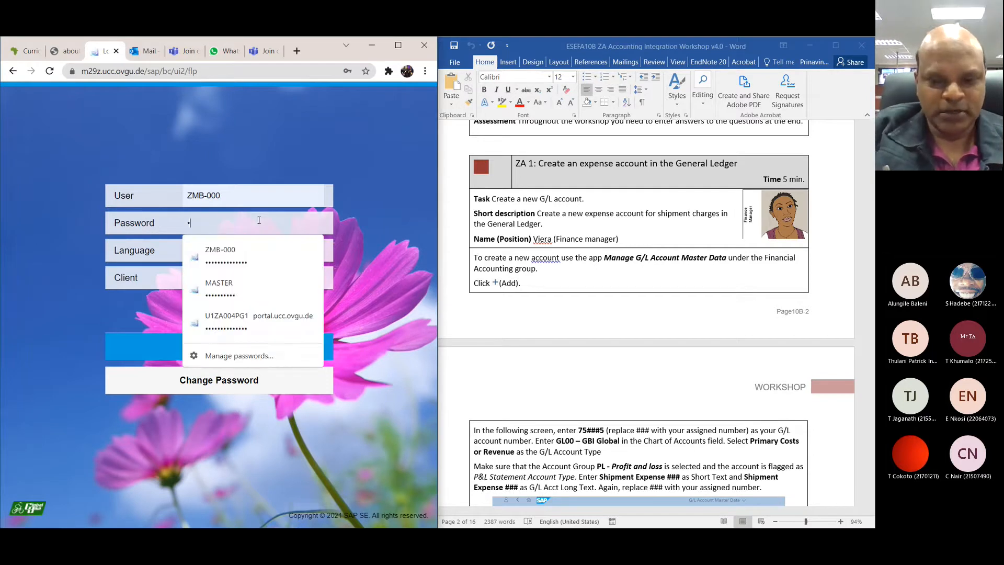
{"action": "key", "text": "BackSpace"}
{"action": "type", "text": "•••••"}
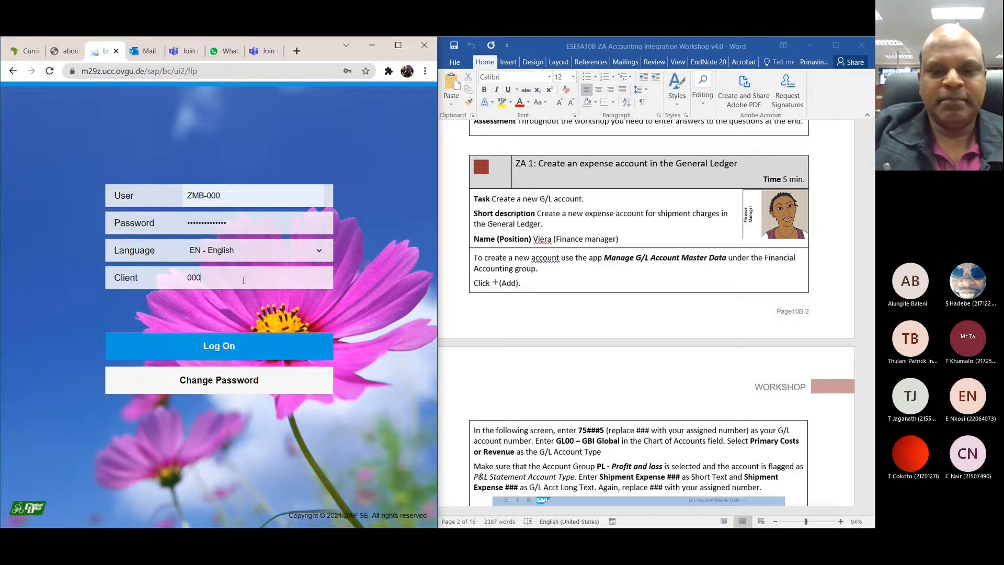
{"action": "type", "text": "444"}
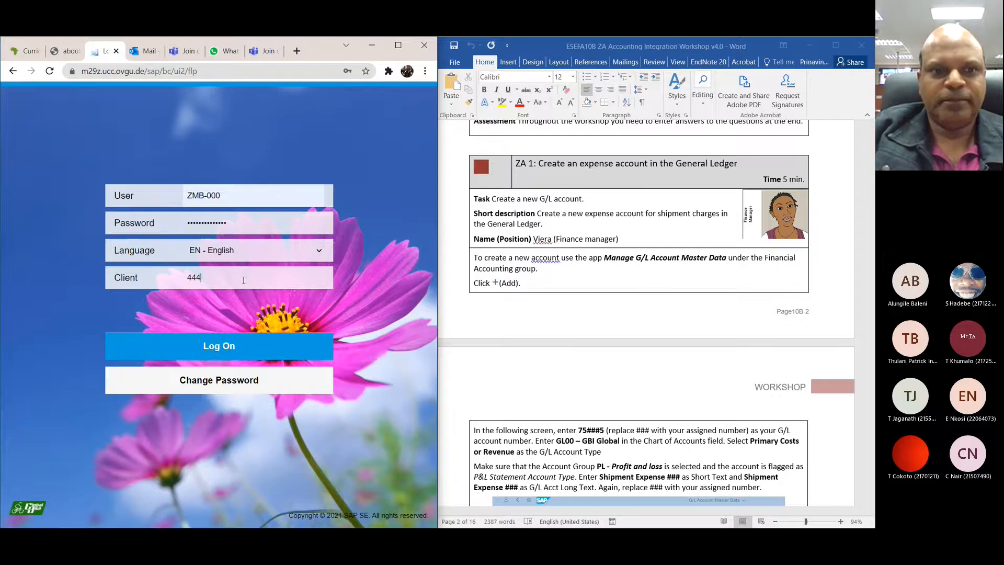
{"action": "left_click", "coordinate": [228, 347]}
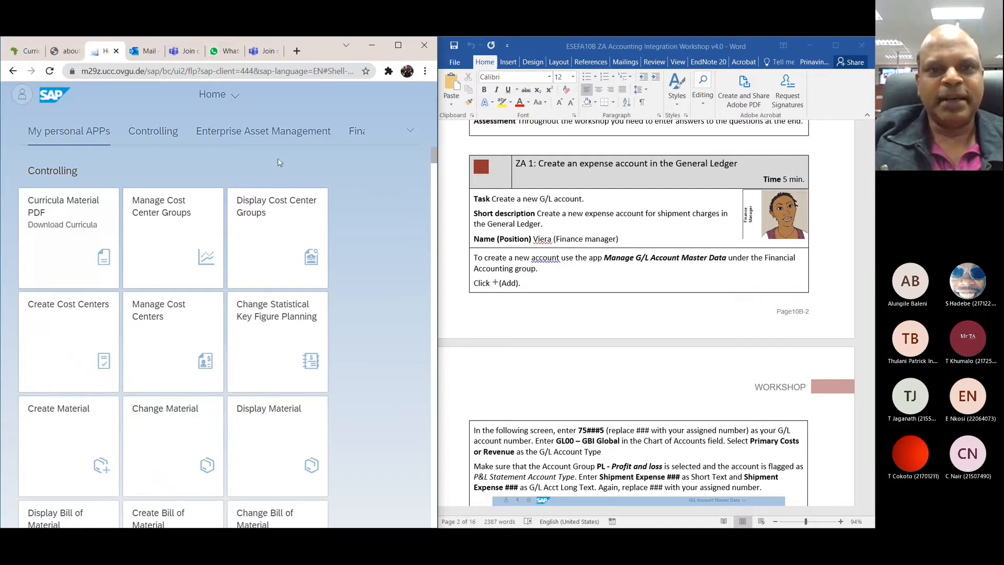
Step: Search the SAP apps for financial from the home page
{"action": "left_click", "coordinate": [422, 100]}
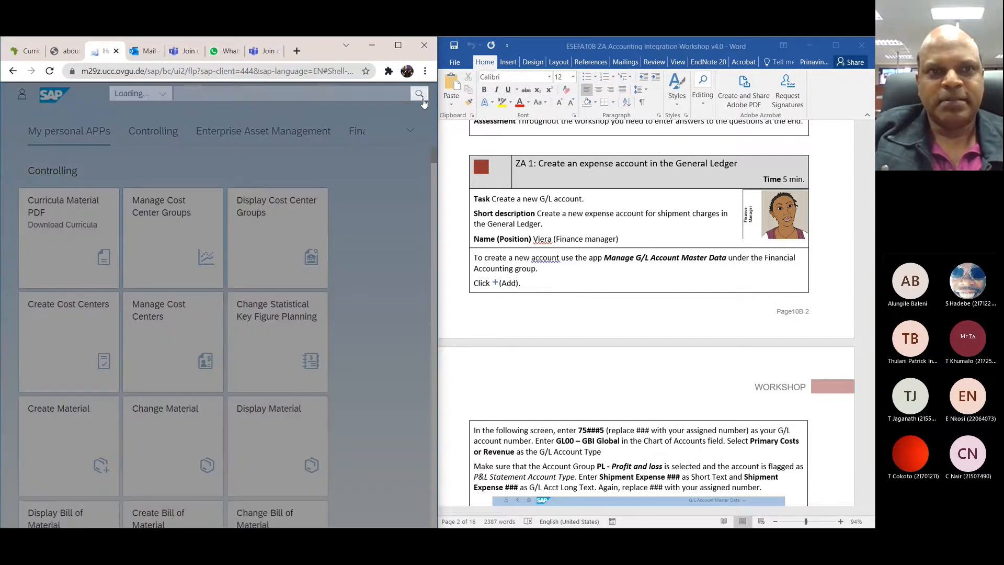
{"action": "type", "text": "financial"}
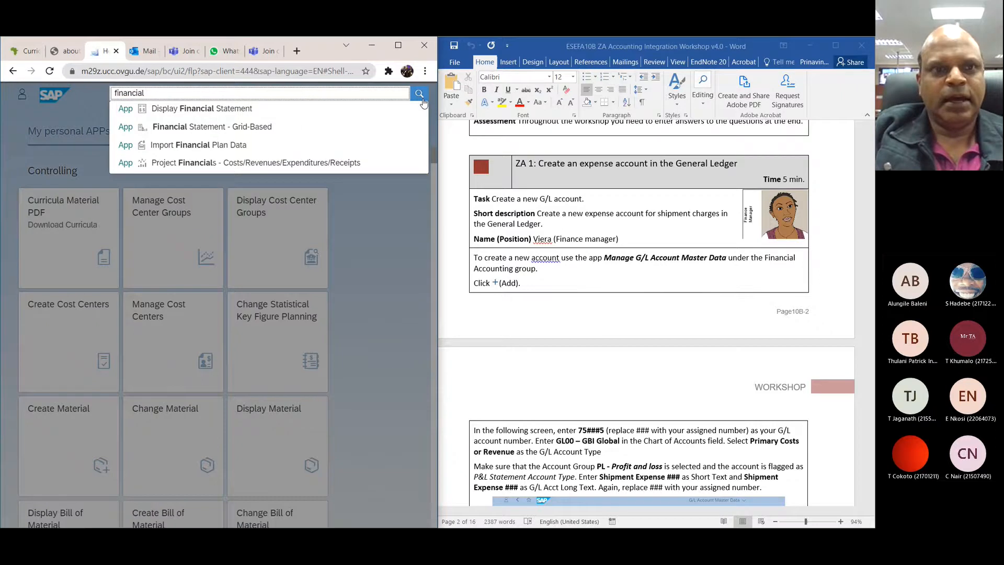
{"action": "left_click", "coordinate": [422, 99]}
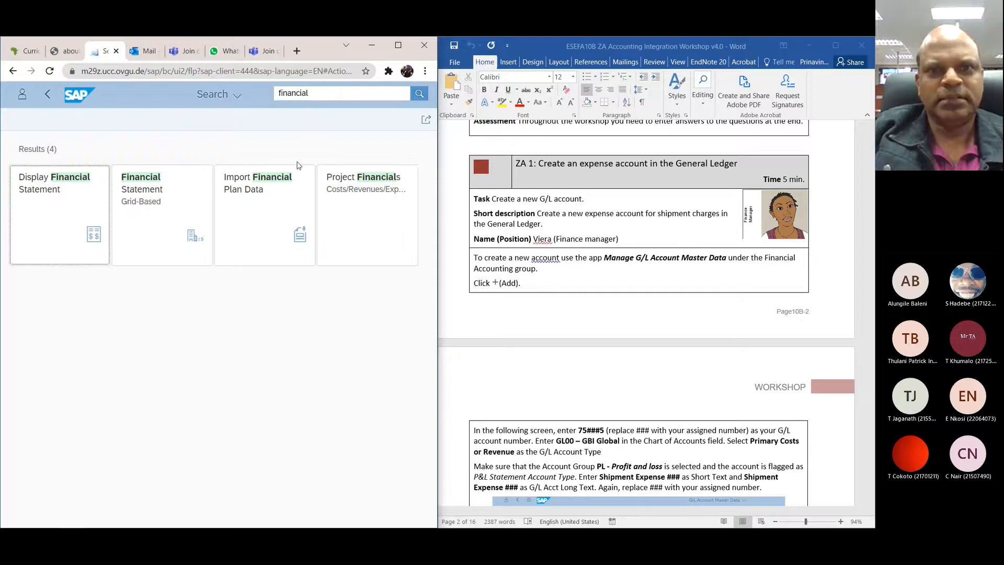
Step: Try to go back from the financial search results and rerun the search
{"action": "left_click", "coordinate": [328, 95]}
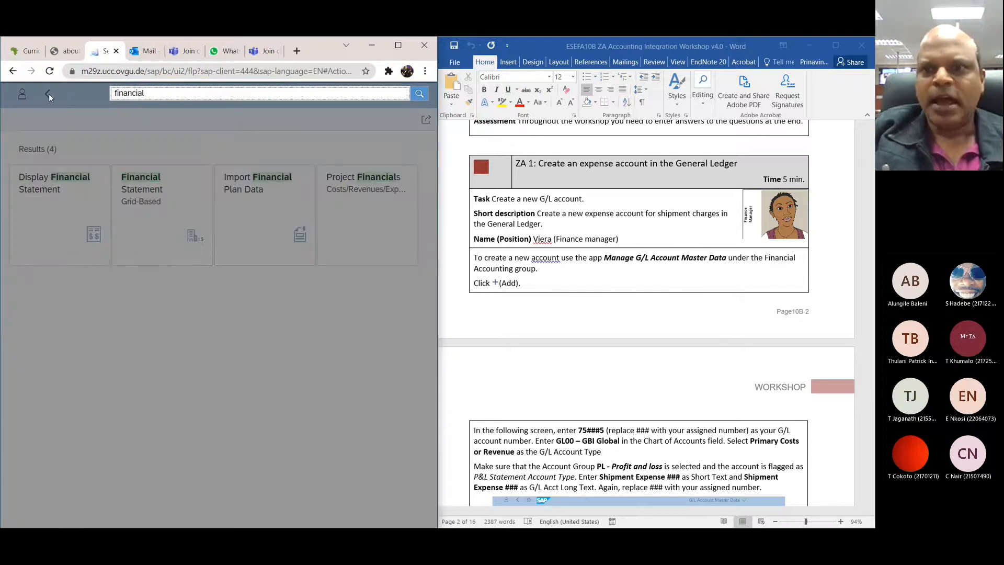
{"action": "left_click", "coordinate": [48, 95]}
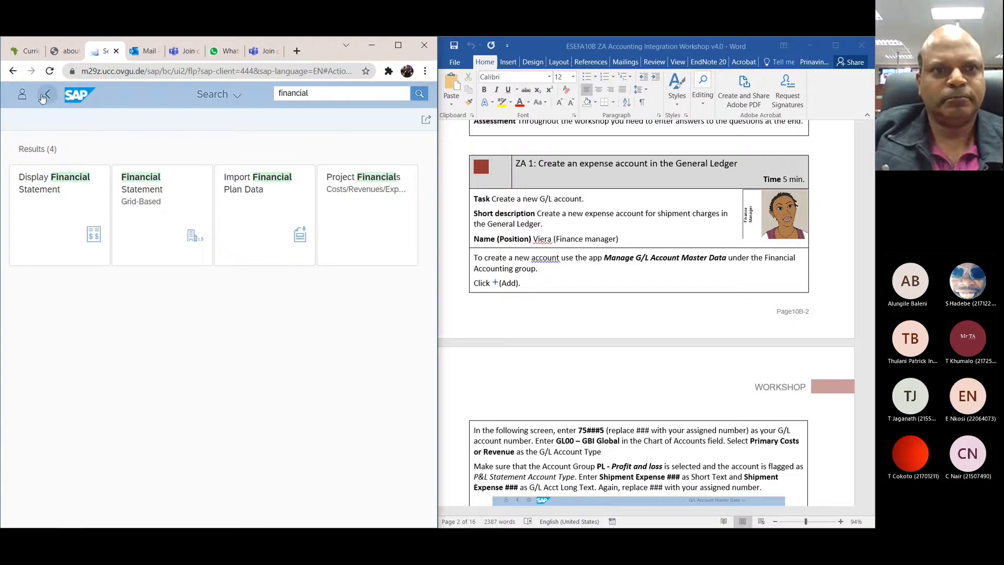
{"action": "left_click", "coordinate": [48, 96]}
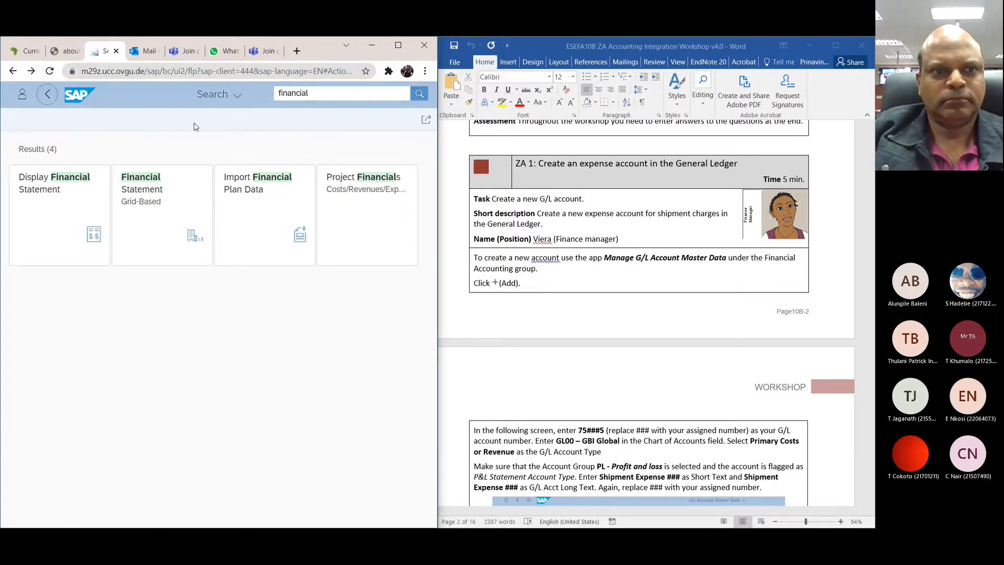
{"action": "left_click", "coordinate": [419, 93]}
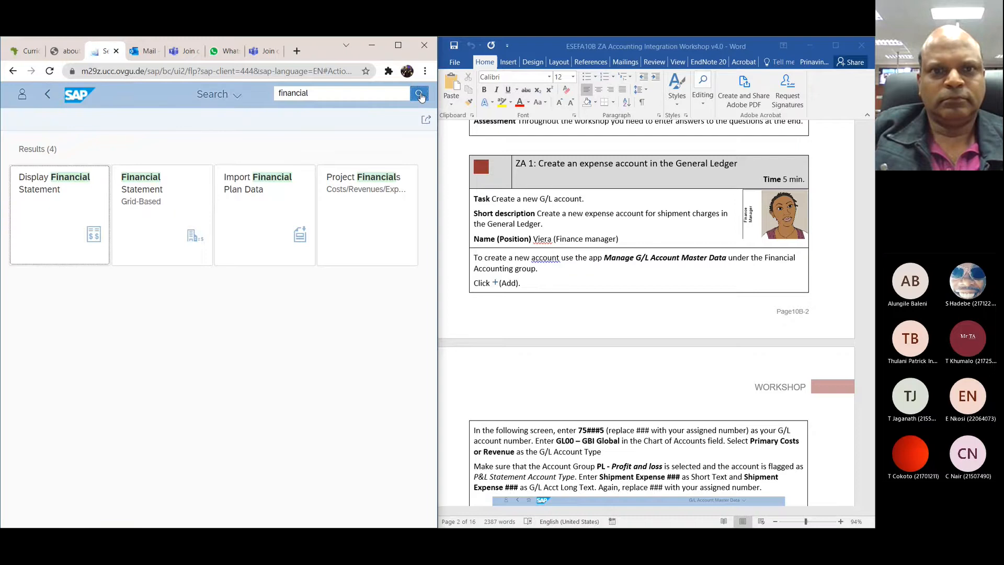
{"action": "left_click", "coordinate": [348, 95]}
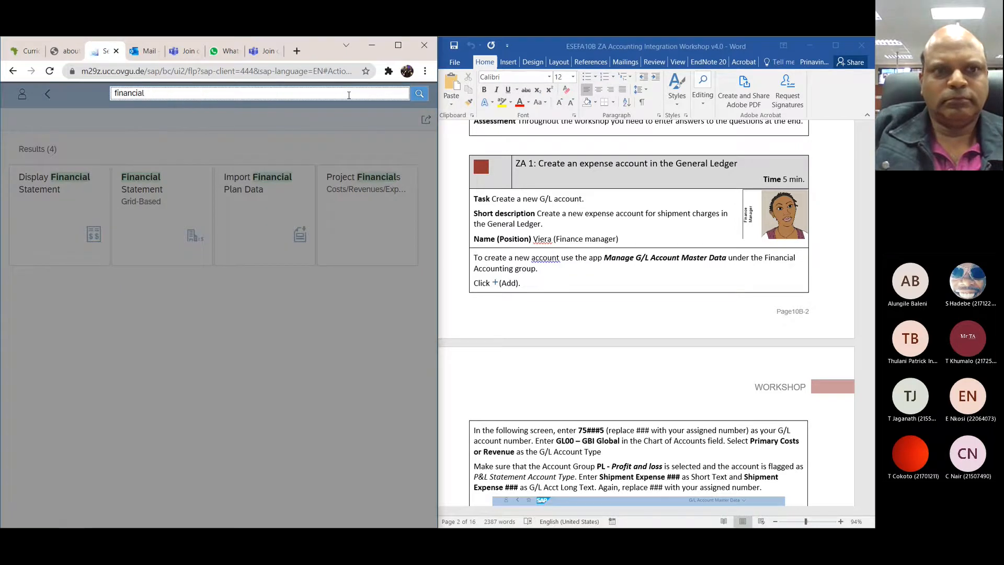
{"action": "left_click", "coordinate": [46, 95]}
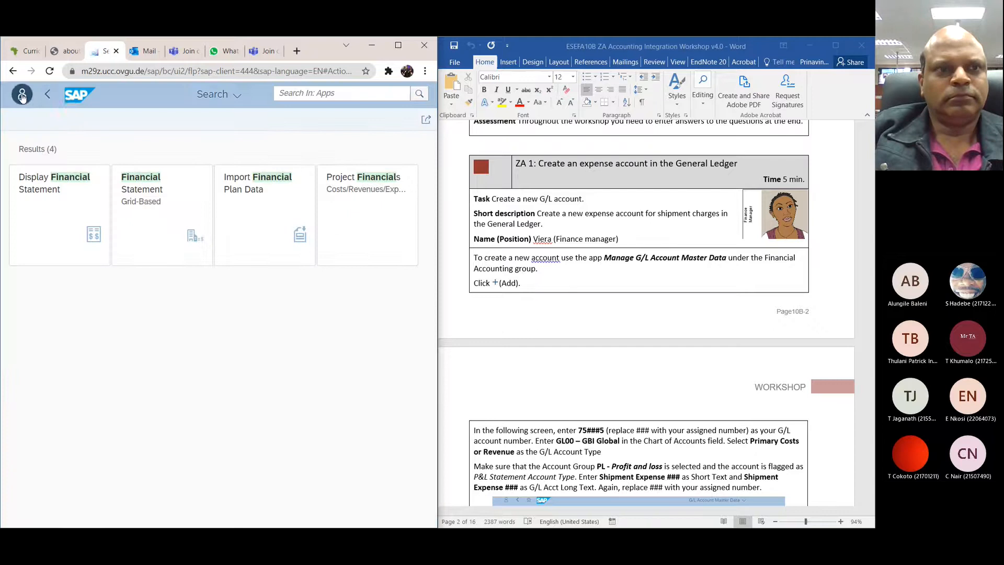
Step: Open the App Finder by way of the recent search page and activate its catalog search
{"action": "left_click", "coordinate": [22, 95]}
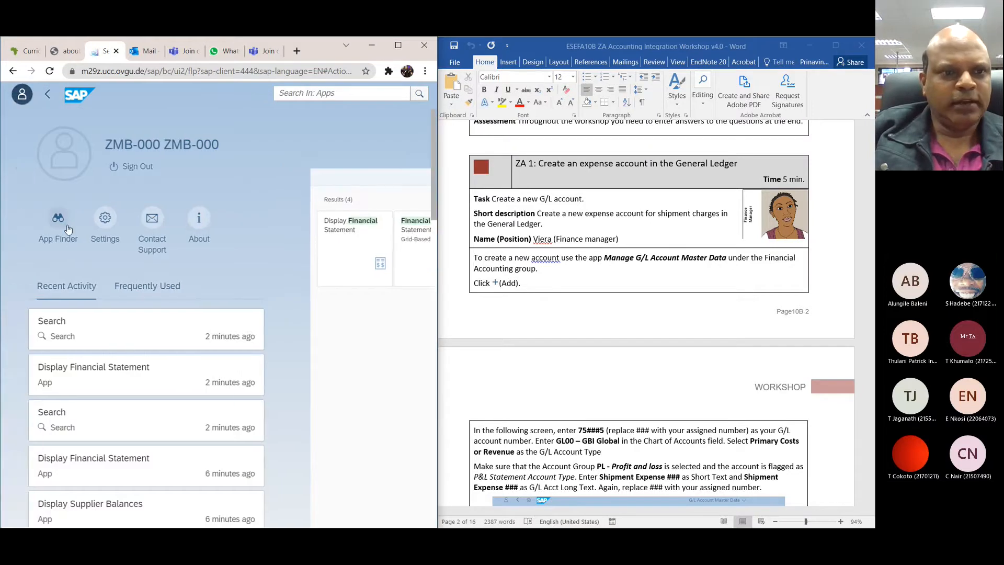
{"action": "left_click", "coordinate": [135, 340]}
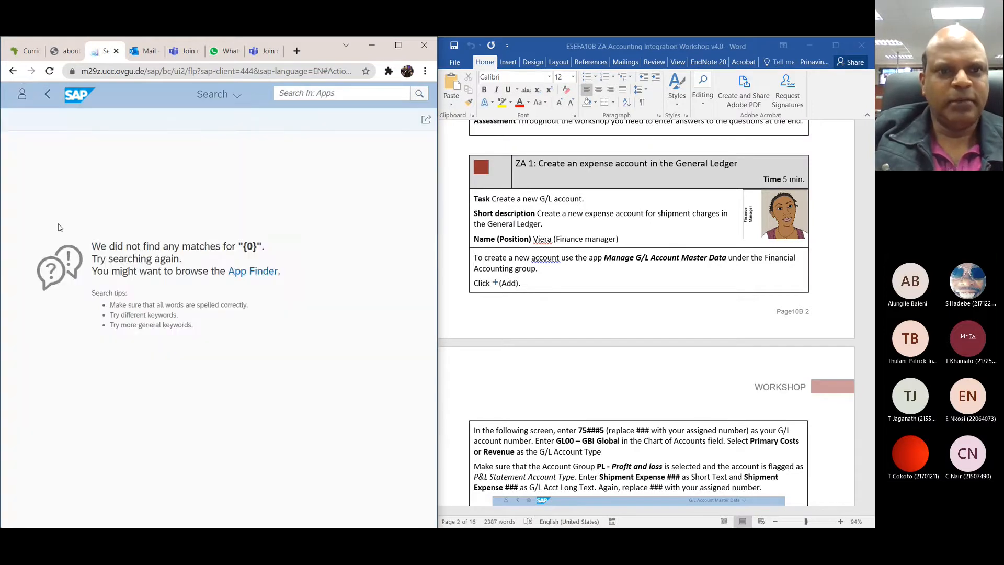
{"action": "left_click", "coordinate": [253, 271]}
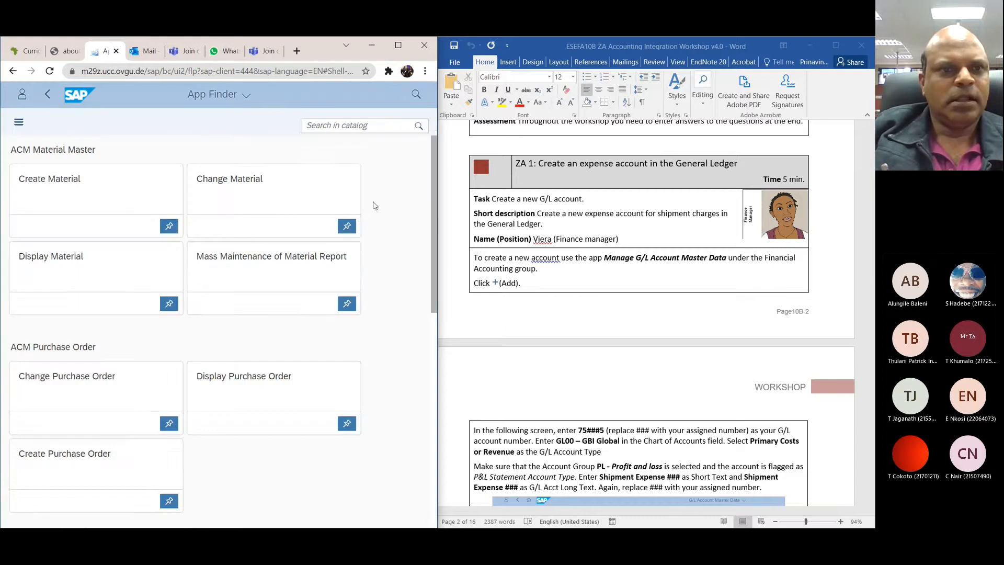
{"action": "left_click", "coordinate": [370, 125]}
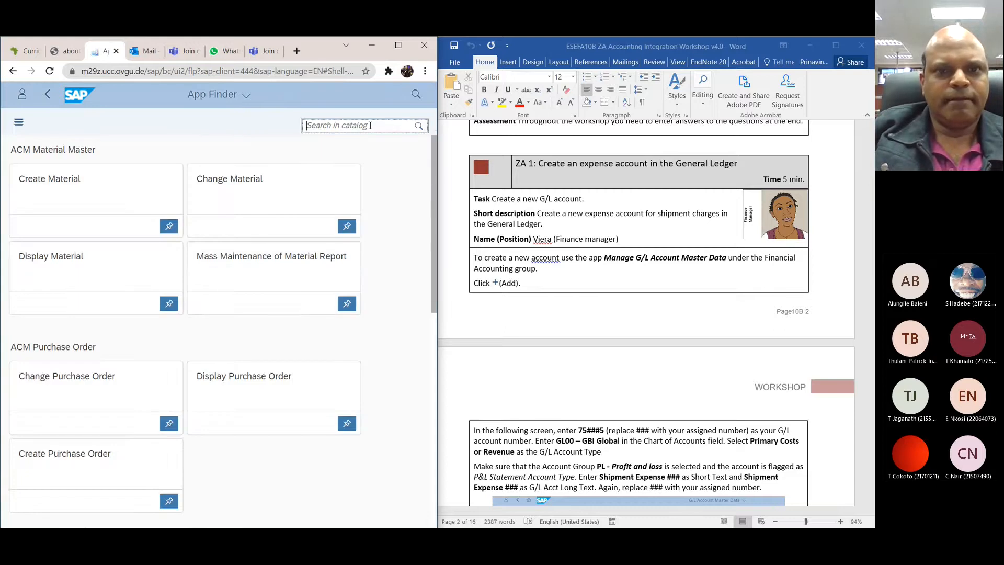
{"action": "type", "text": "finncial"}
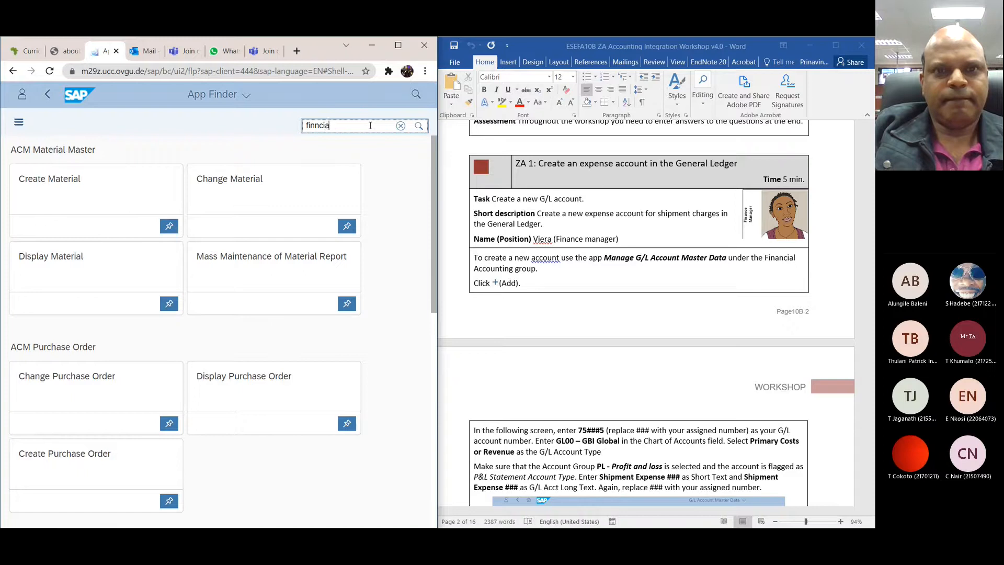
{"action": "key", "text": "BackSpace"}
{"action": "key", "text": "BackSpace"}
{"action": "key", "text": "BackSpace"}
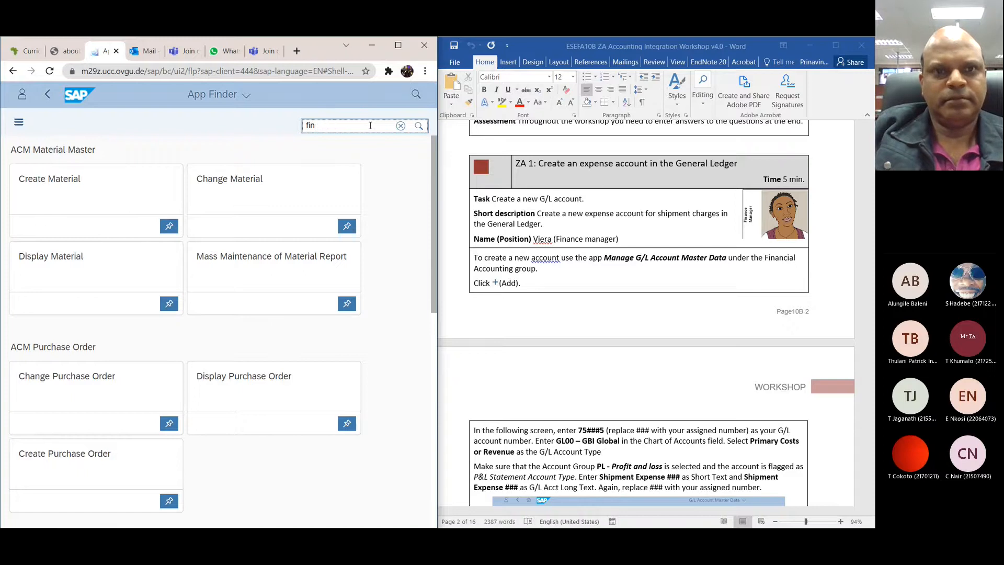
{"action": "key", "text": "BackSpace"}
{"action": "key", "text": "BackSpace"}
{"action": "key", "text": "BackSpace"}
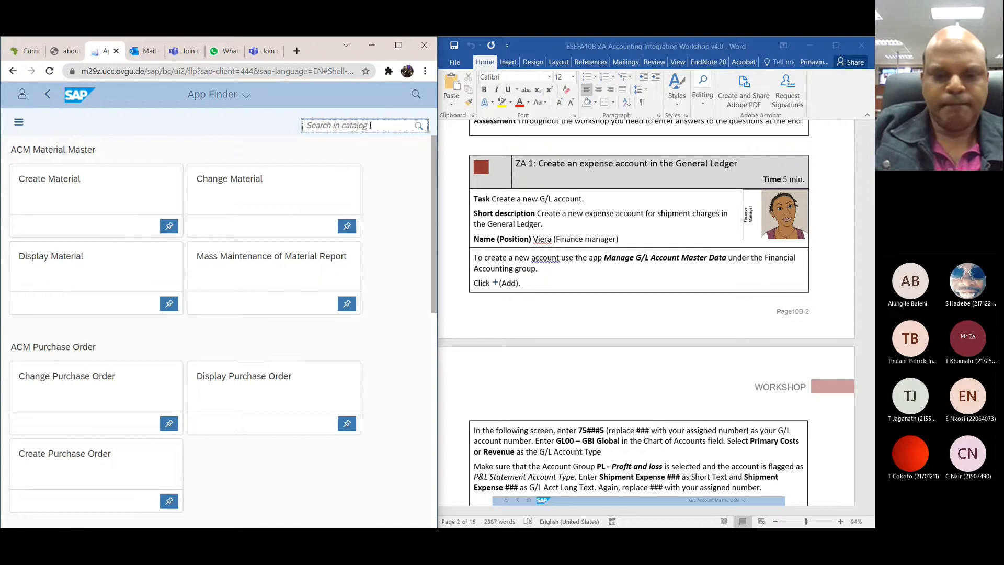
Step: Search the catalog for manage g/l, open the Manage G/L Account Master Data app and read the account instructions in the workshop document
{"action": "type", "text": "manag"}
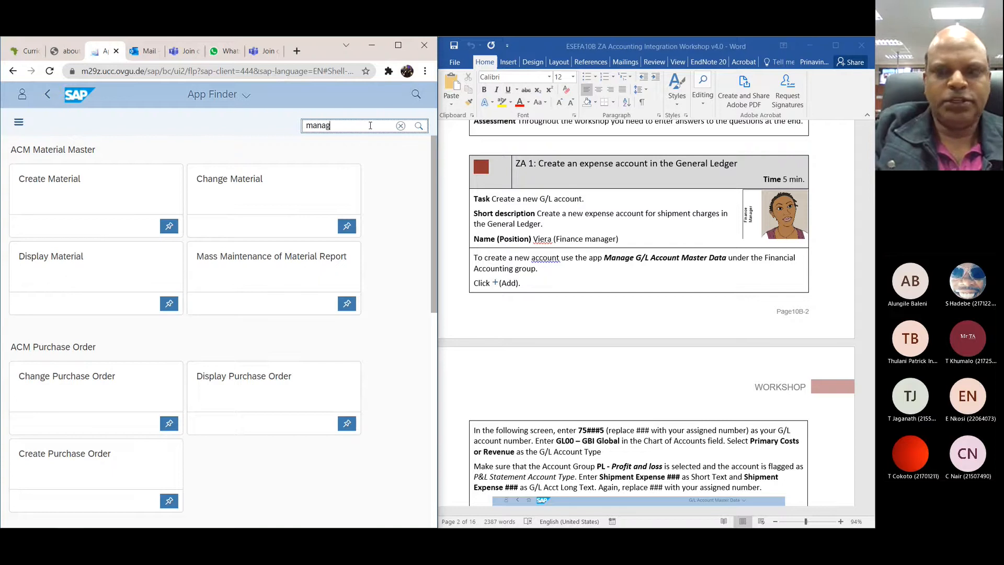
{"action": "type", "text": "e g/l"}
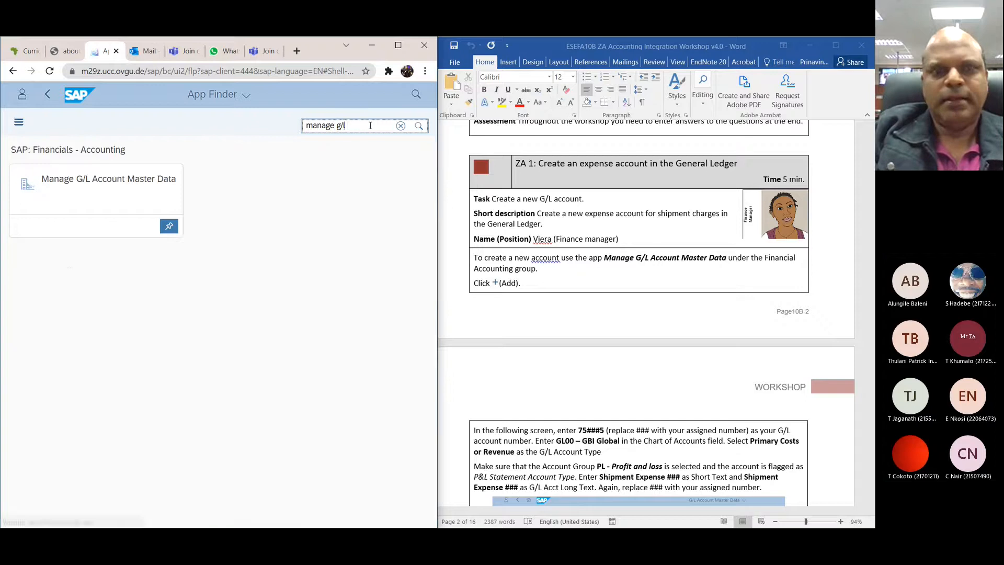
{"action": "left_click", "coordinate": [100, 179]}
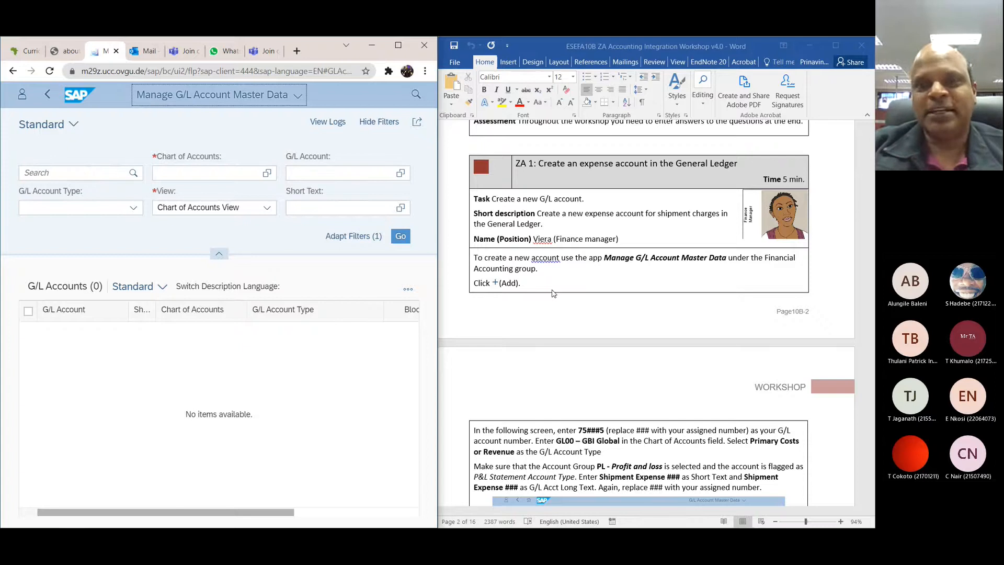
{"action": "scroll", "coordinate": [553, 294], "scroll_direction": "down", "scroll_amount": 6}
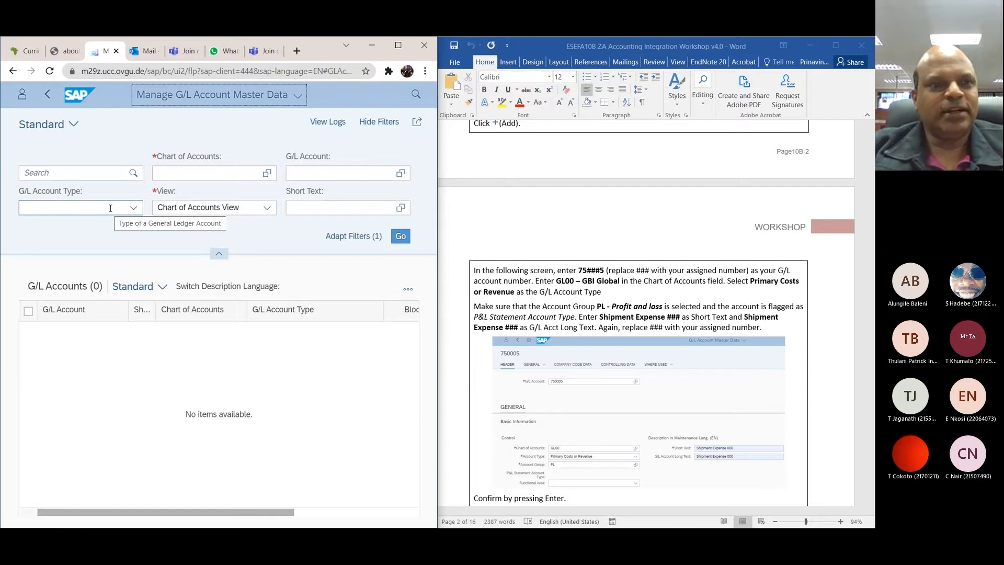
Step: Read the ZA 1 instructions on adding the G/L account and assigning it to a company code in the workshop document
{"action": "scroll", "coordinate": [602, 250], "scroll_direction": "up", "scroll_amount": 3}
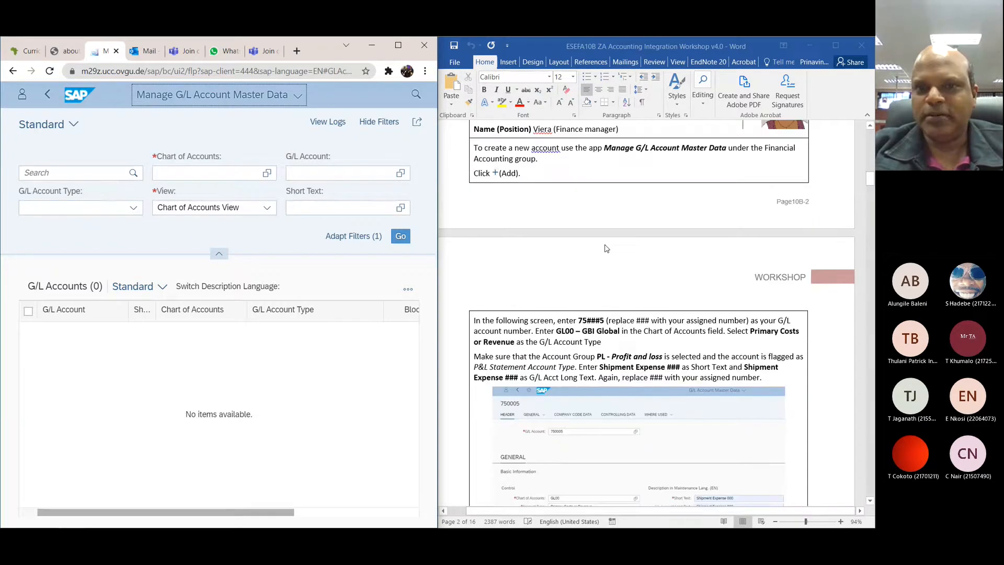
{"action": "scroll", "coordinate": [605, 248], "scroll_direction": "down", "scroll_amount": 1}
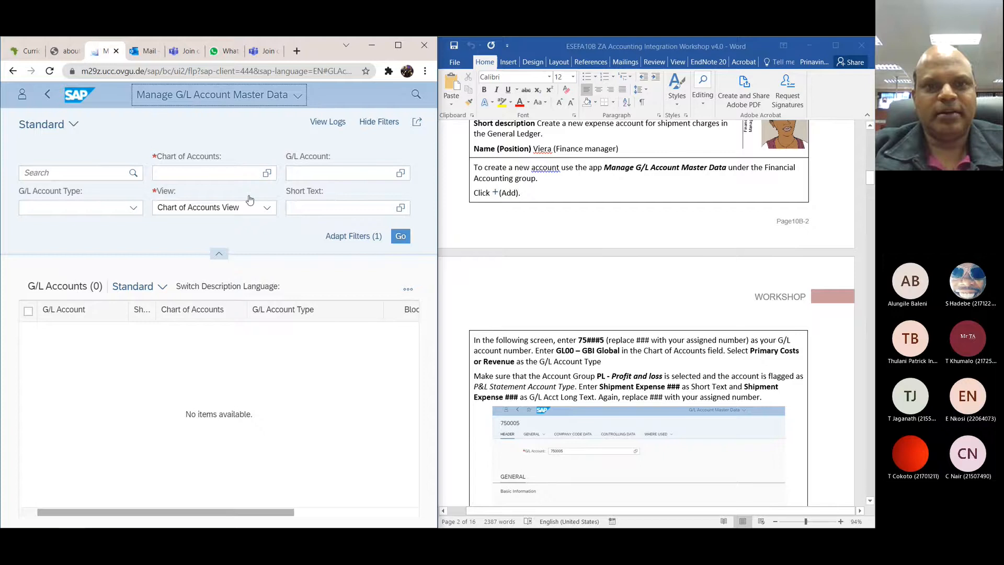
{"action": "scroll", "coordinate": [606, 238], "scroll_direction": "down", "scroll_amount": 1}
{"action": "scroll", "coordinate": [605, 238], "scroll_direction": "down", "scroll_amount": 3}
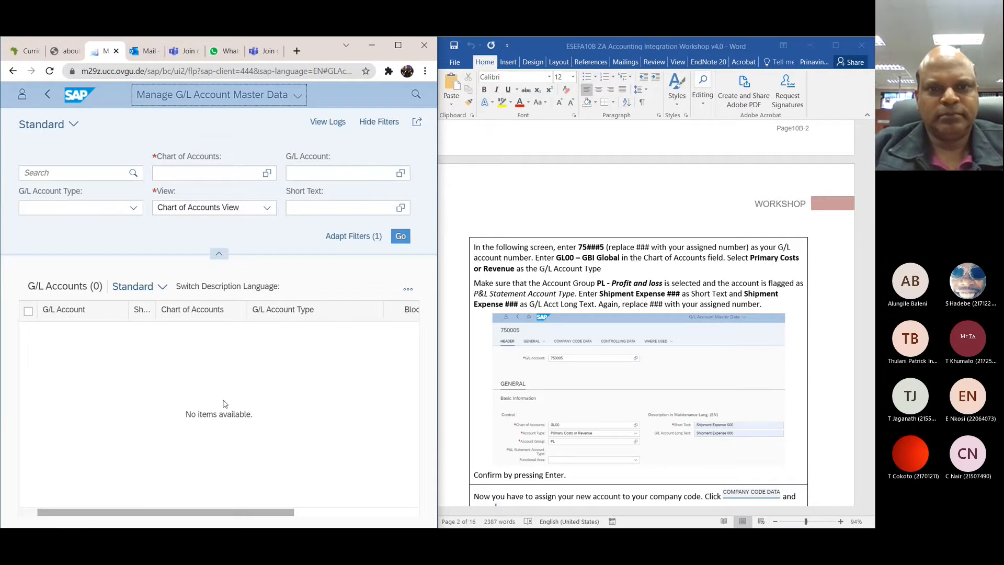
{"action": "scroll", "coordinate": [599, 238], "scroll_direction": "up", "scroll_amount": 6}
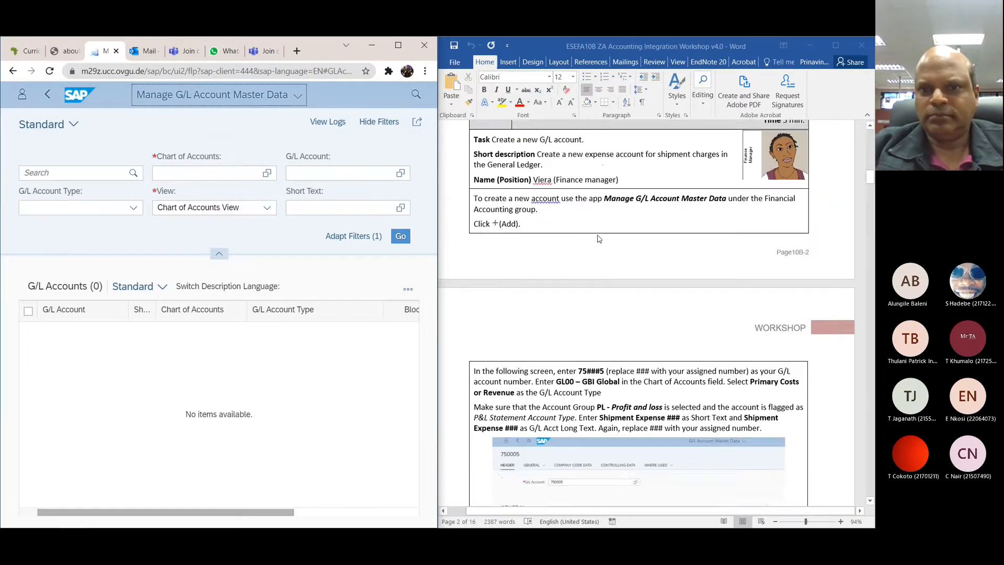
{"action": "scroll", "coordinate": [599, 238], "scroll_direction": "down", "scroll_amount": 2}
{"action": "scroll", "coordinate": [600, 238], "scroll_direction": "down", "scroll_amount": 4}
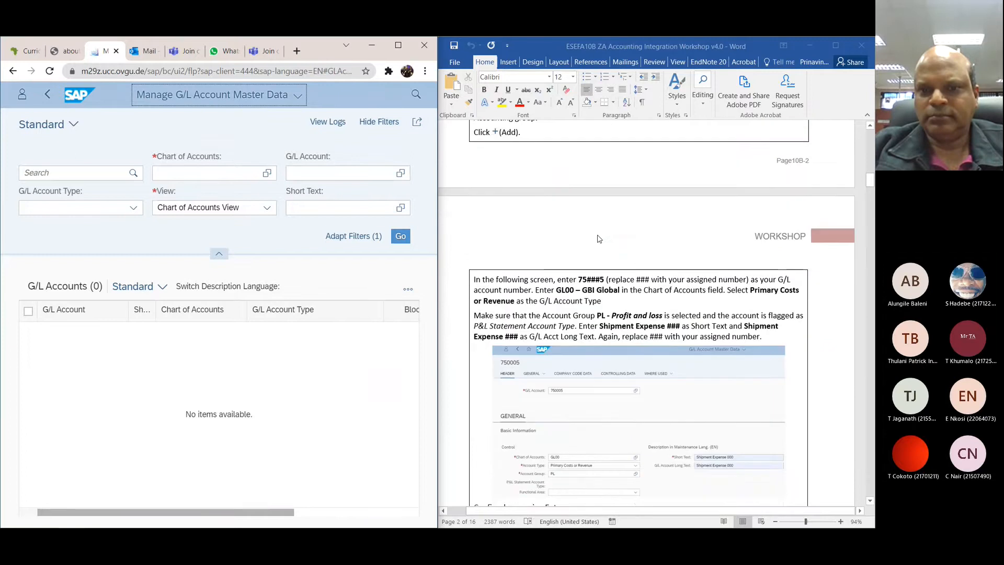
{"action": "scroll", "coordinate": [599, 238], "scroll_direction": "down", "scroll_amount": 5}
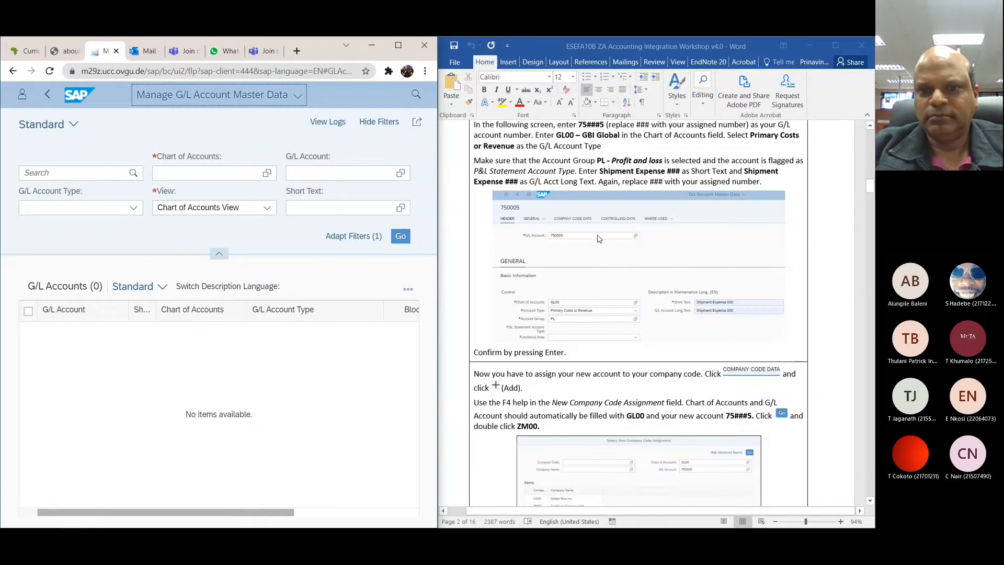
{"action": "scroll", "coordinate": [599, 239], "scroll_direction": "down", "scroll_amount": 5}
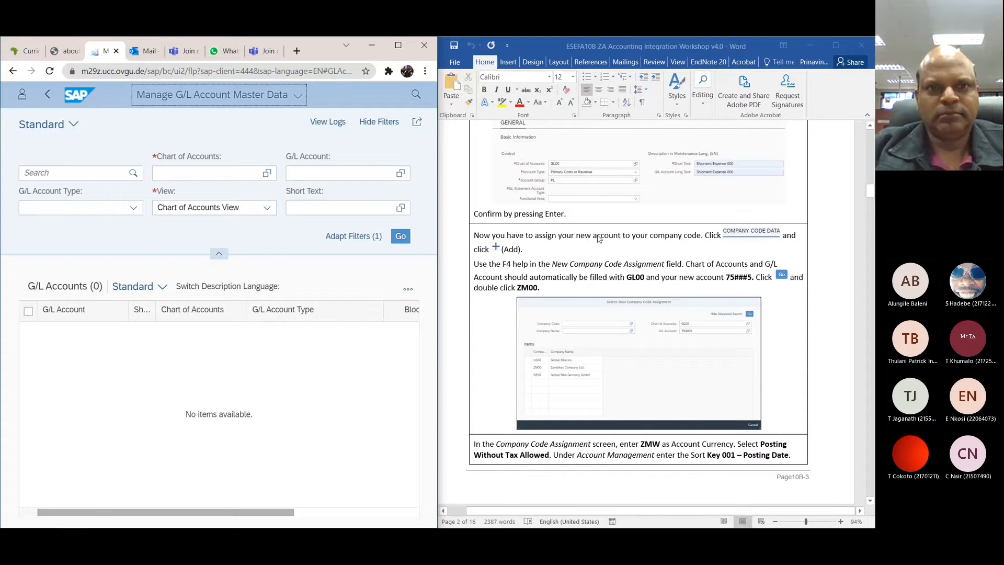
{"action": "scroll", "coordinate": [600, 238], "scroll_direction": "up", "scroll_amount": 13}
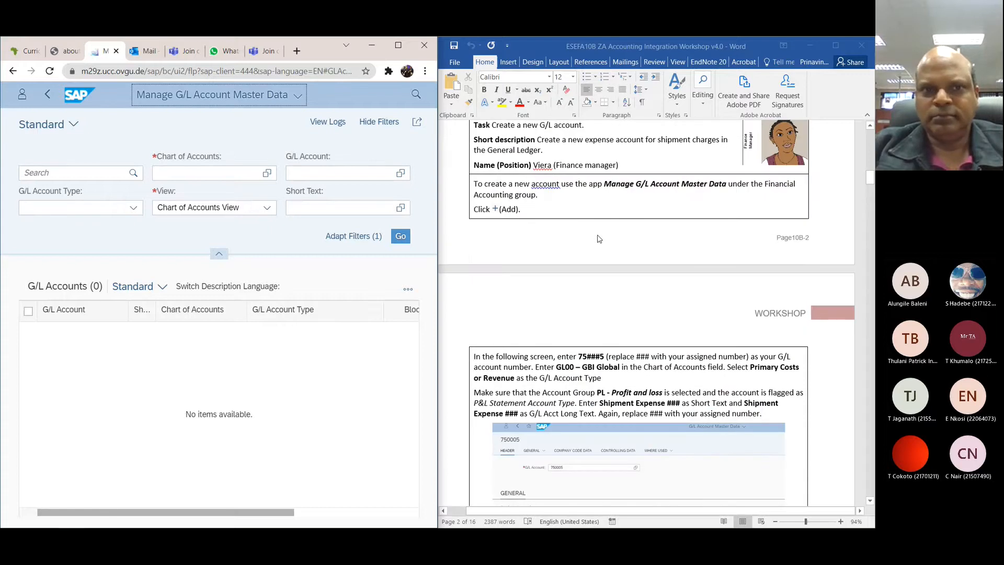
Step: Try to search the G/L accounts without filter values and reopen the Manage G/L Account Master Data app from the App Finder
{"action": "left_click", "coordinate": [133, 173]}
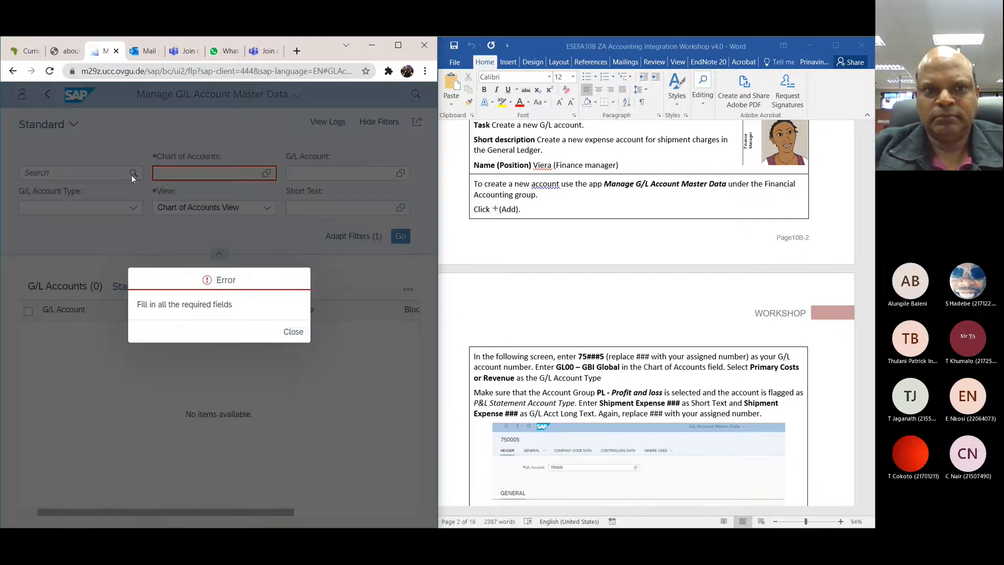
{"action": "left_click", "coordinate": [292, 331]}
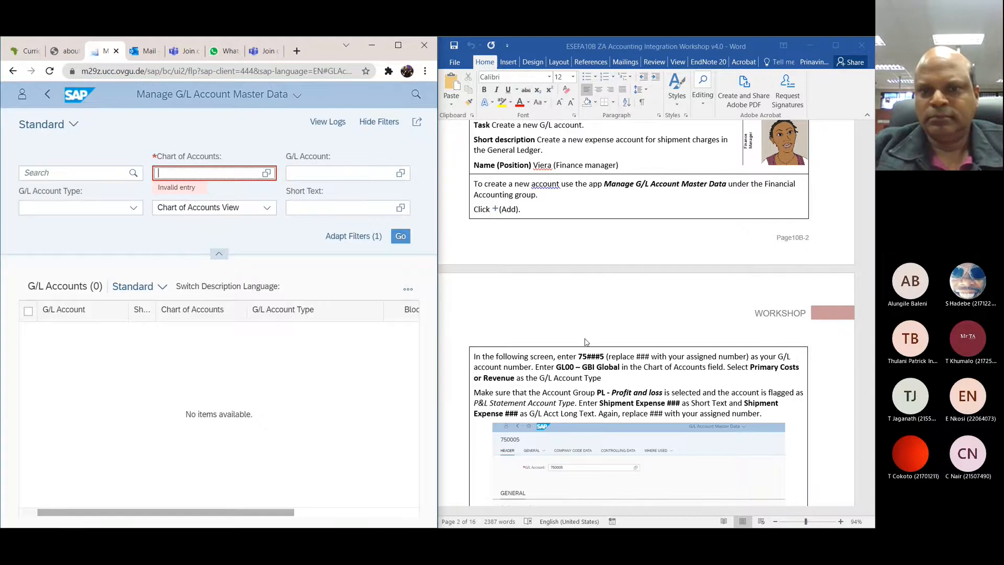
{"action": "scroll", "coordinate": [586, 341], "scroll_direction": "up", "scroll_amount": 3}
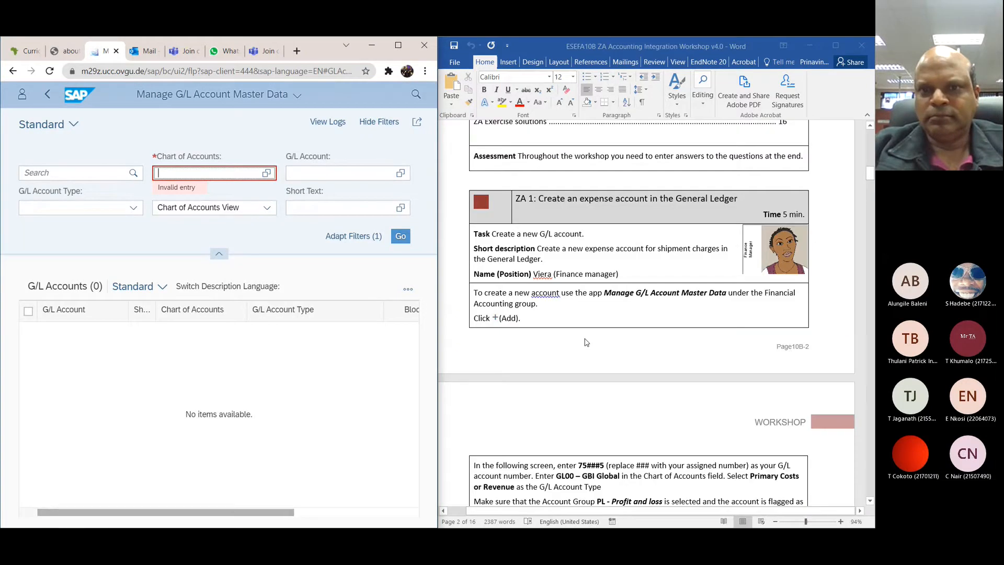
{"action": "scroll", "coordinate": [586, 342], "scroll_direction": "down", "scroll_amount": 1}
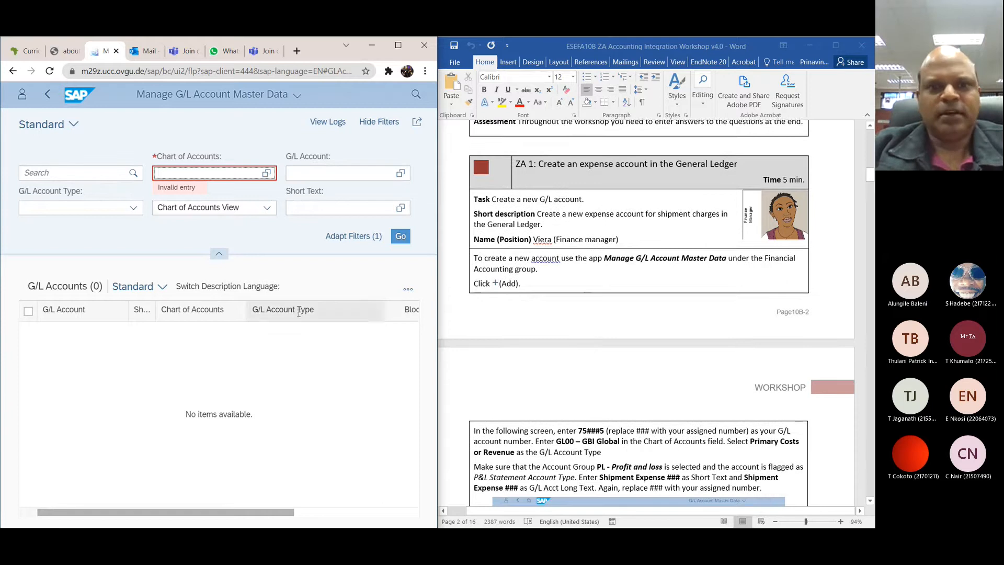
{"action": "scroll", "coordinate": [242, 334], "scroll_direction": "right", "scroll_amount": 5}
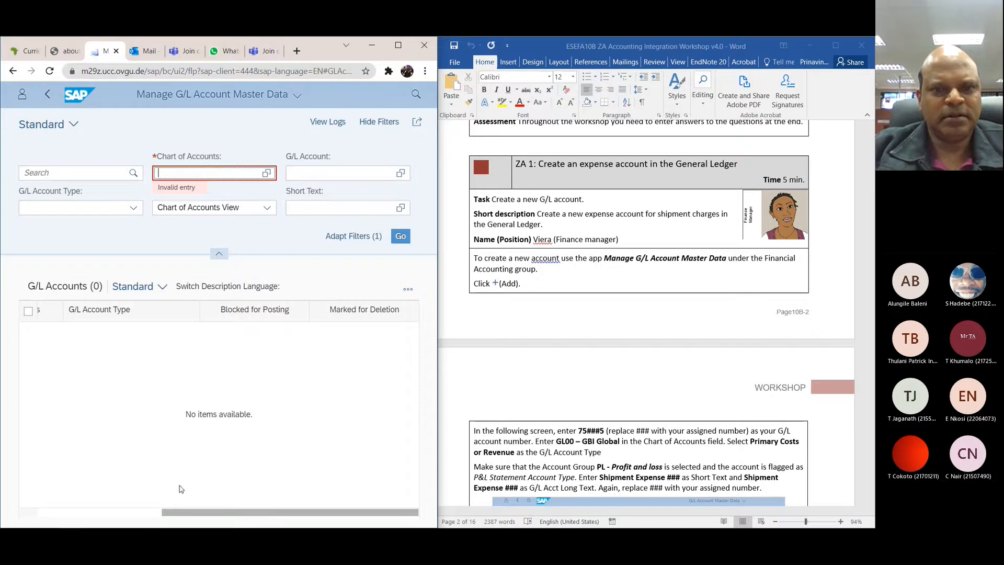
{"action": "left_click_drag", "start_coordinate": [179, 515], "coordinate": [55, 515]}
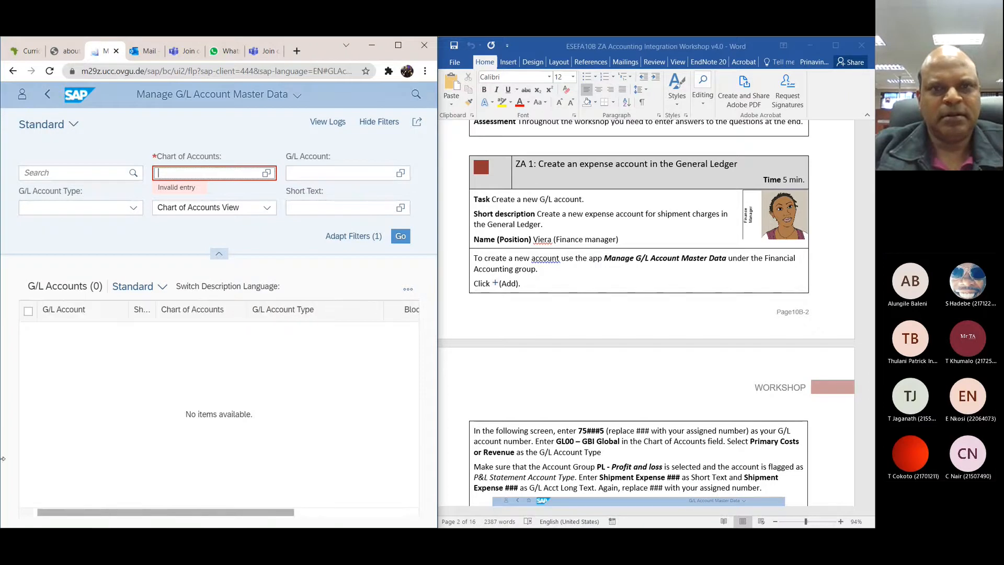
{"action": "left_click", "coordinate": [47, 98]}
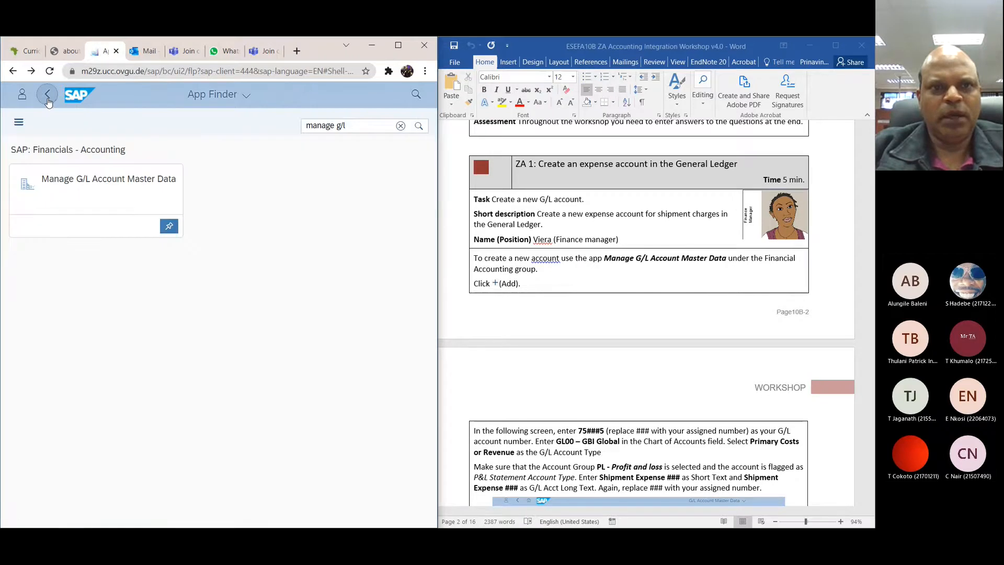
{"action": "left_click", "coordinate": [113, 187]}
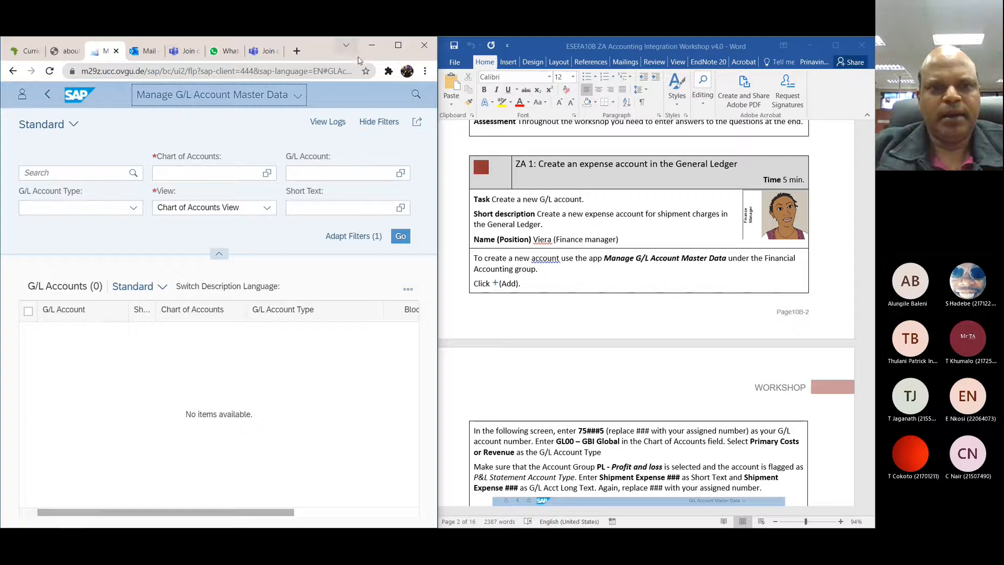
Step: Maximize the browser window, add a new G/L account and resume the existing draft
{"action": "left_click", "coordinate": [400, 44]}
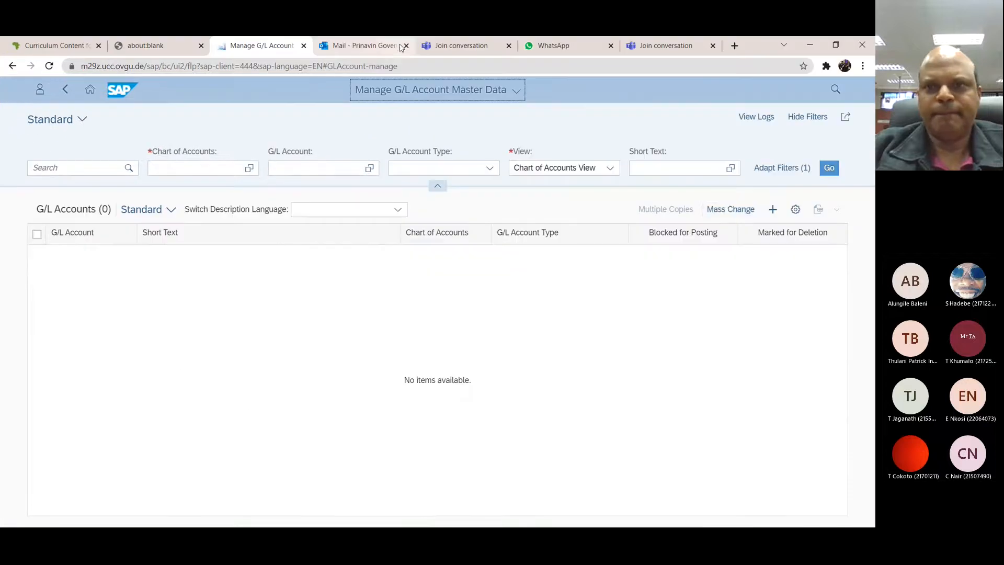
{"action": "left_click", "coordinate": [770, 211]}
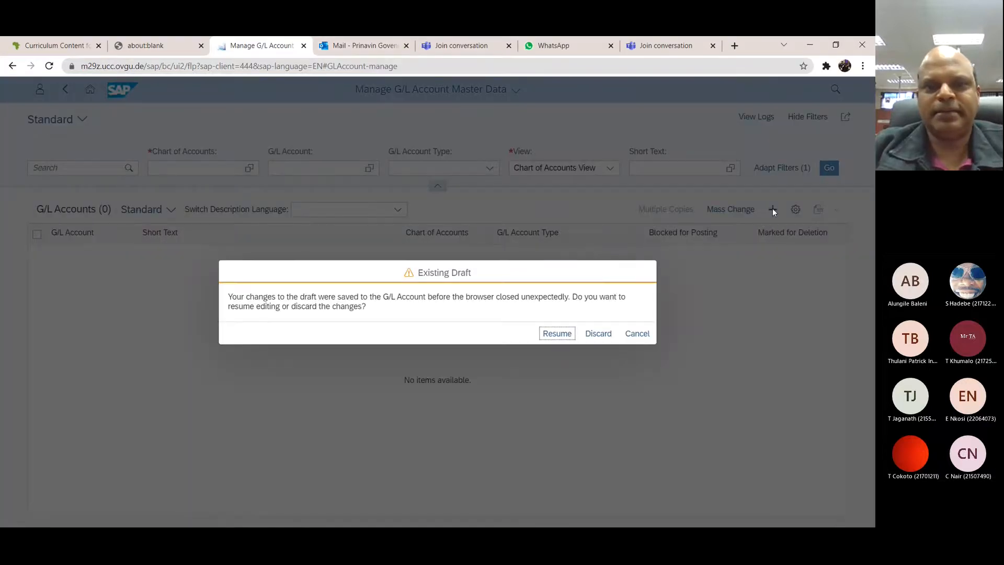
{"action": "left_click", "coordinate": [558, 335]}
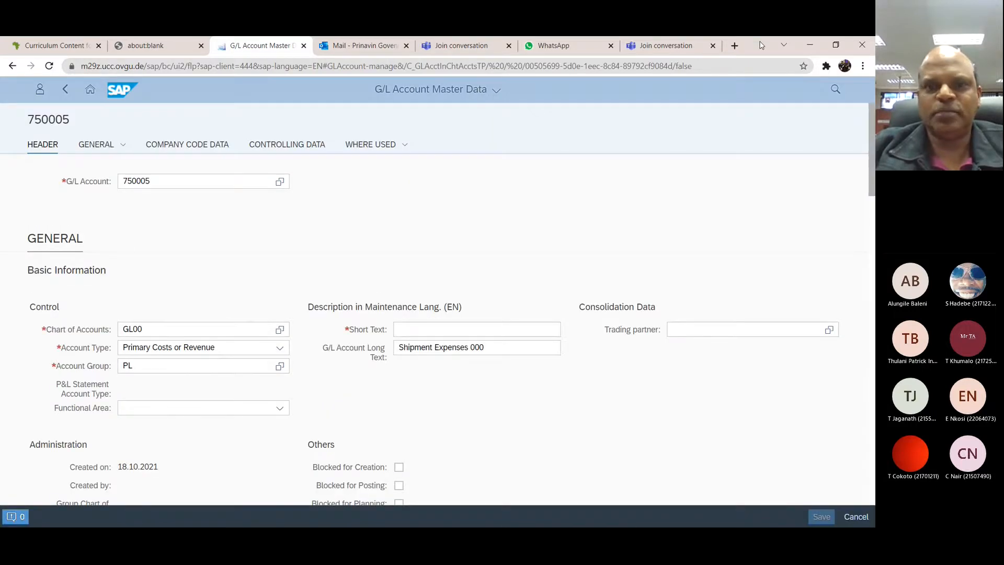
Step: Place the browser window beside the workshop document and stretch it to full height
{"action": "left_click_drag", "start_coordinate": [760, 45], "coordinate": [1, 48]}
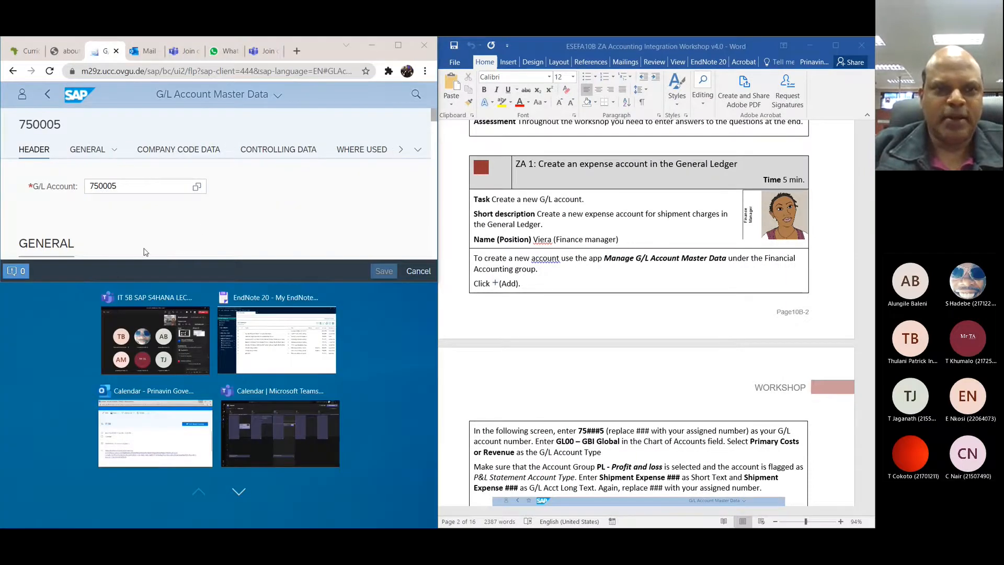
{"action": "left_click", "coordinate": [87, 281]}
{"action": "left_click_drag", "start_coordinate": [126, 282], "coordinate": [145, 525]}
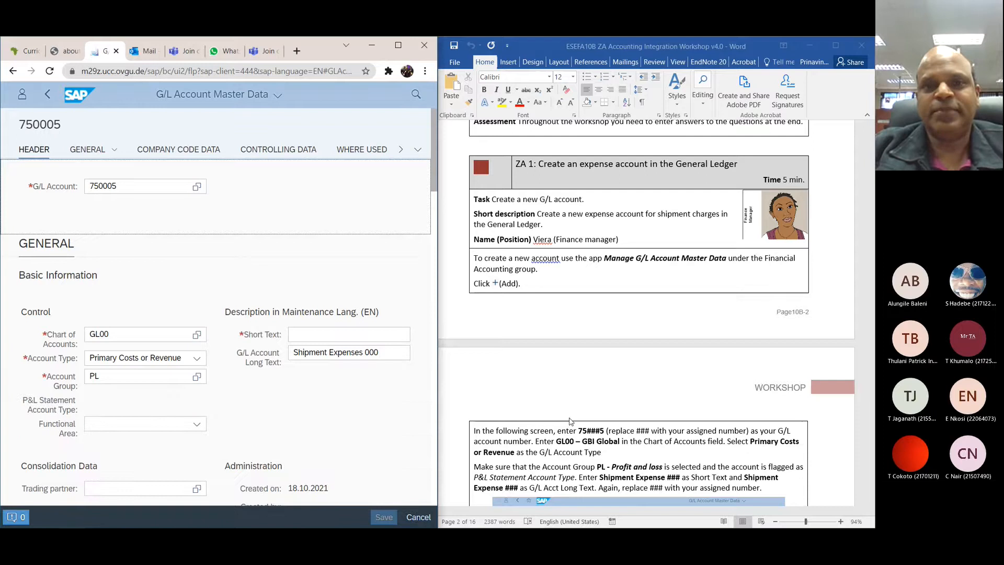
Step: Check the draft account against the workshop instructions and set its Short Text to Shipment Expenses 000
{"action": "scroll", "coordinate": [570, 421], "scroll_direction": "down", "scroll_amount": 2}
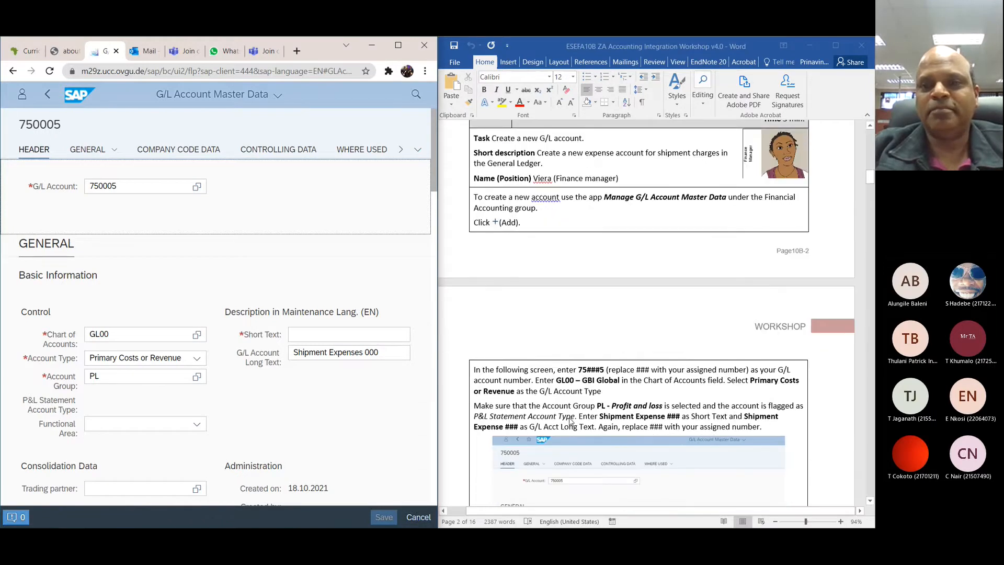
{"action": "scroll", "coordinate": [570, 421], "scroll_direction": "down", "scroll_amount": 8}
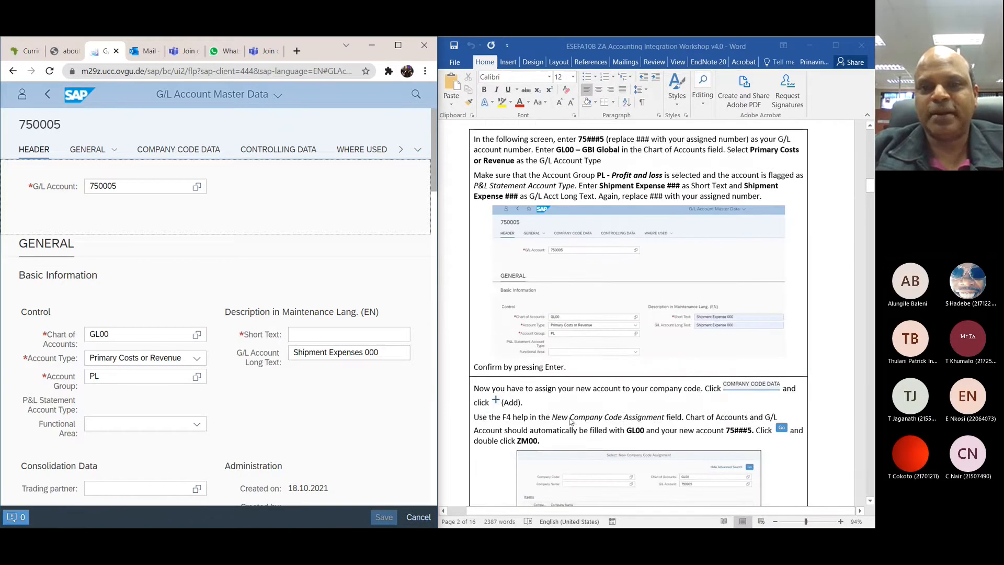
{"action": "scroll", "coordinate": [569, 421], "scroll_direction": "down", "scroll_amount": 2}
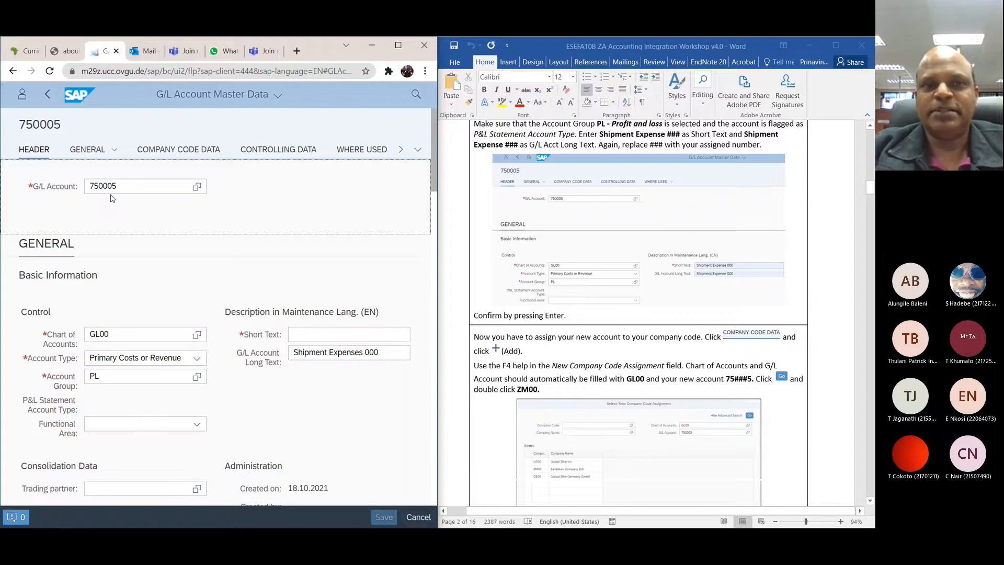
{"action": "scroll", "coordinate": [614, 195], "scroll_direction": "up", "scroll_amount": 2}
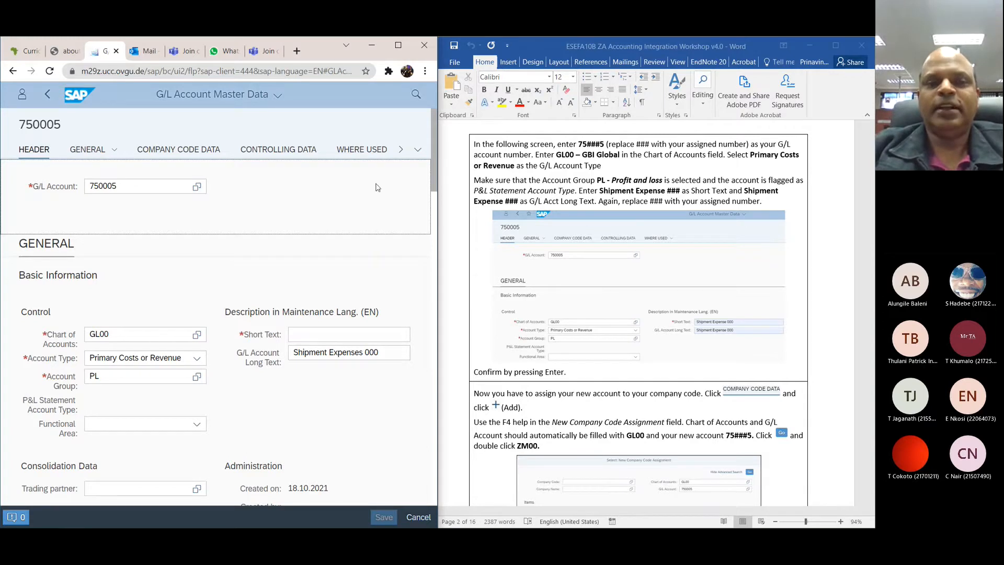
{"action": "scroll", "coordinate": [182, 266], "scroll_direction": "down", "scroll_amount": 1}
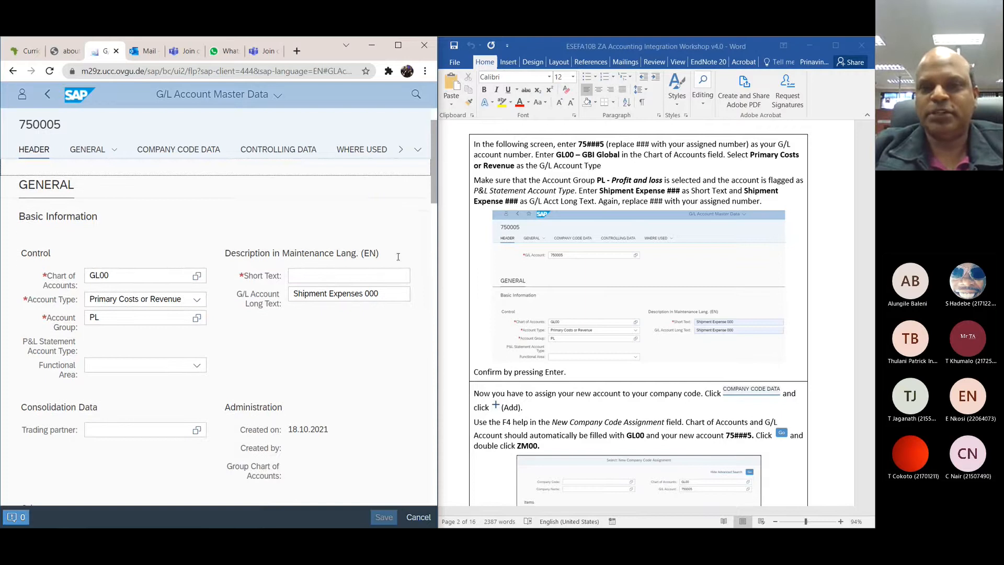
{"action": "scroll", "coordinate": [596, 269], "scroll_direction": "down", "scroll_amount": 1}
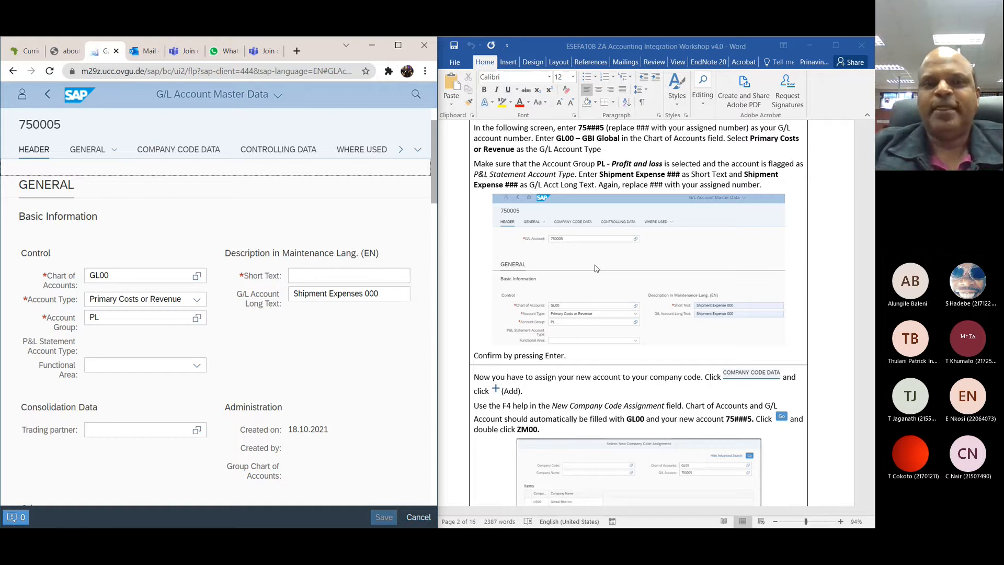
{"action": "scroll", "coordinate": [596, 268], "scroll_direction": "down", "scroll_amount": 1}
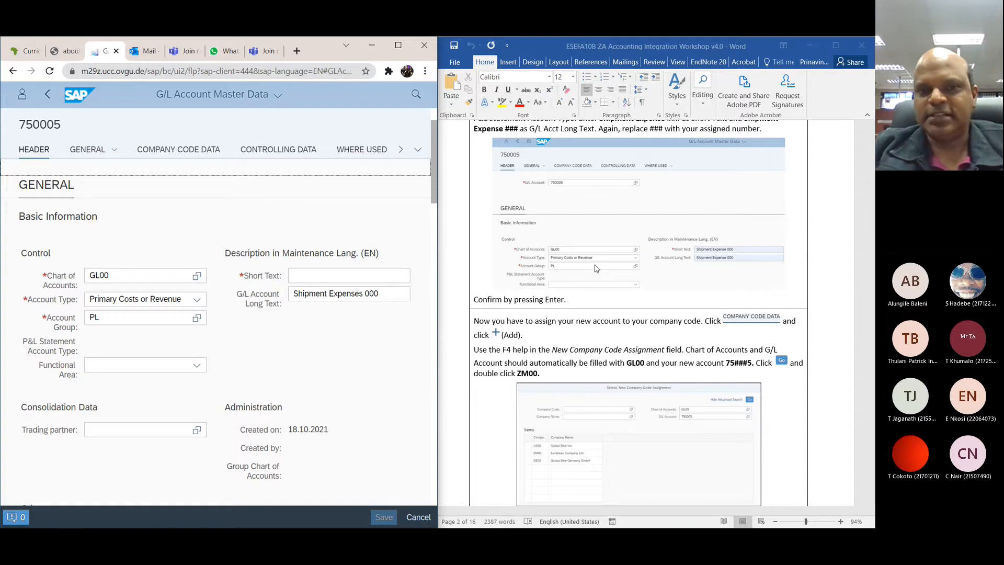
{"action": "left_click", "coordinate": [382, 296]}
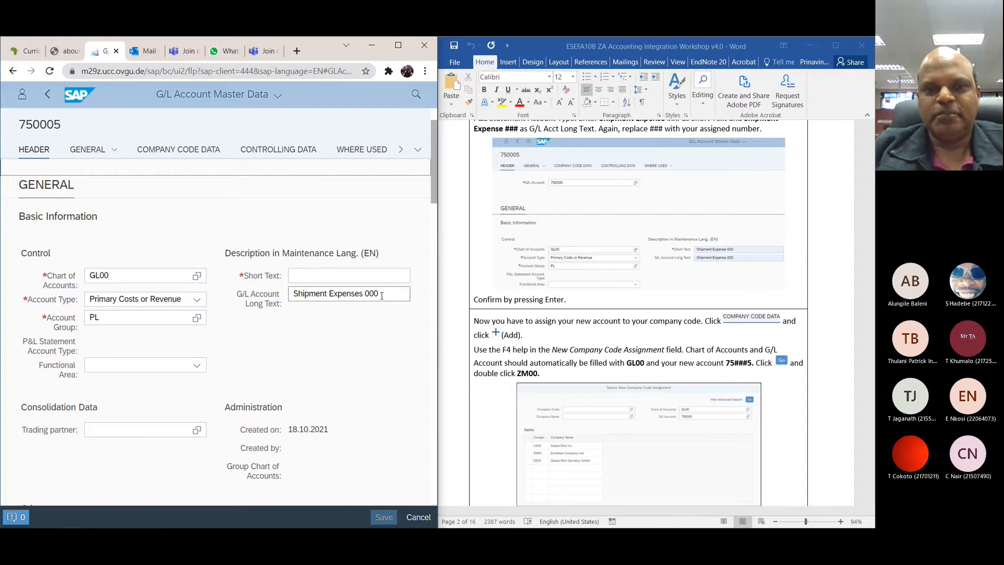
{"action": "left_click_drag", "start_coordinate": [381, 296], "coordinate": [296, 288]}
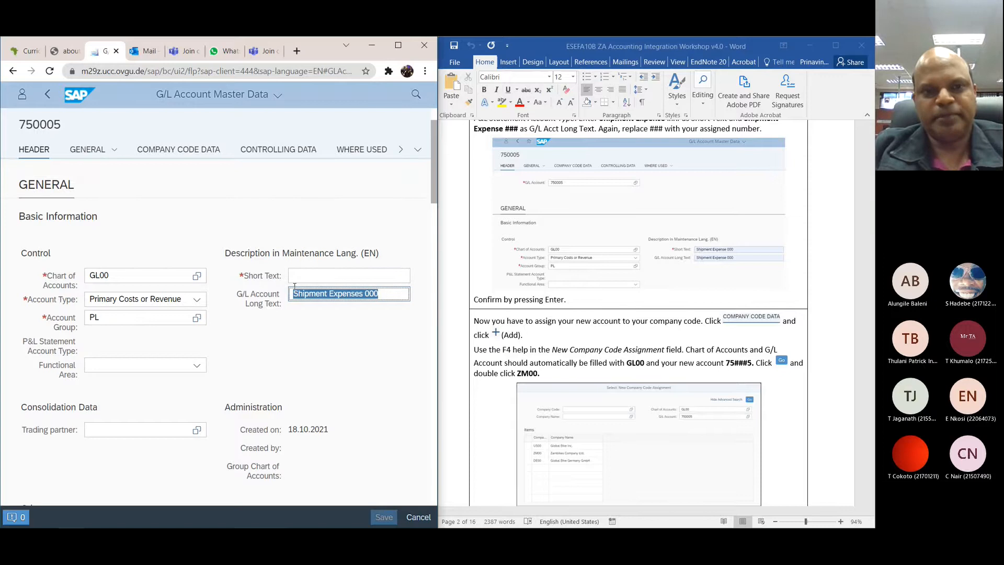
{"action": "left_click", "coordinate": [297, 277]}
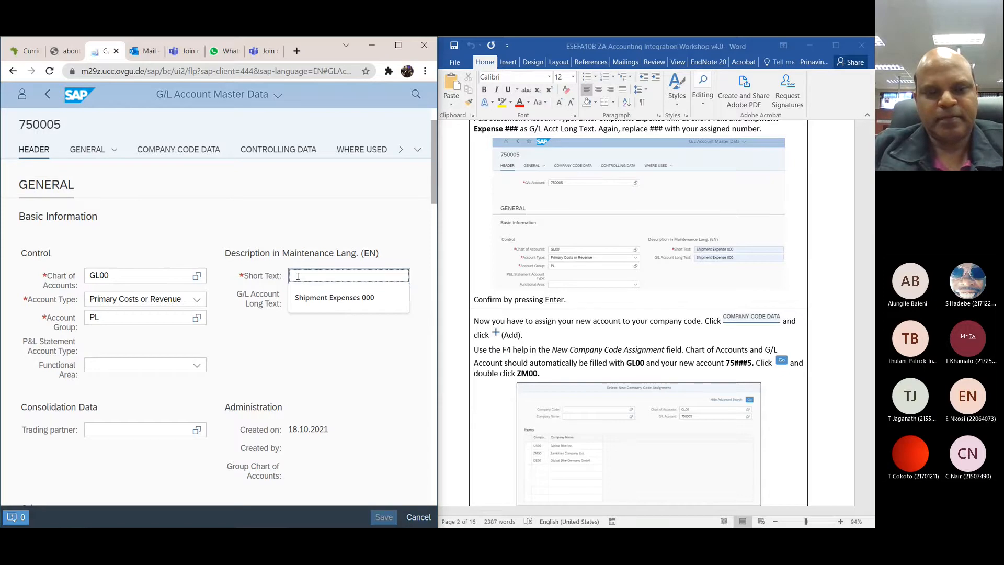
{"action": "left_click", "coordinate": [313, 297]}
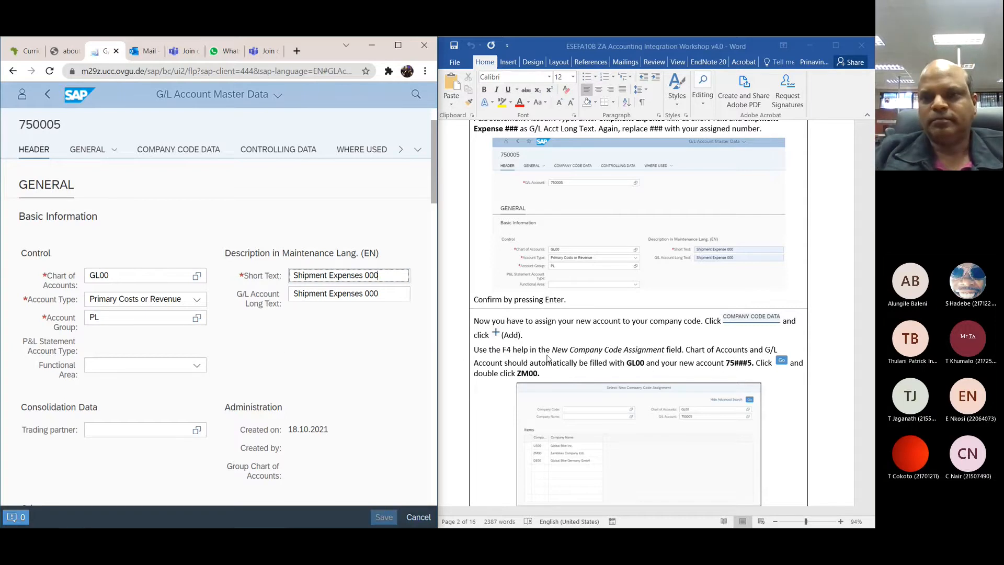
Step: Review the workshop's account instructions and delete the second, duplicate ZM00 row from the draft account's company code assignments
{"action": "scroll", "coordinate": [549, 359], "scroll_direction": "up", "scroll_amount": 3}
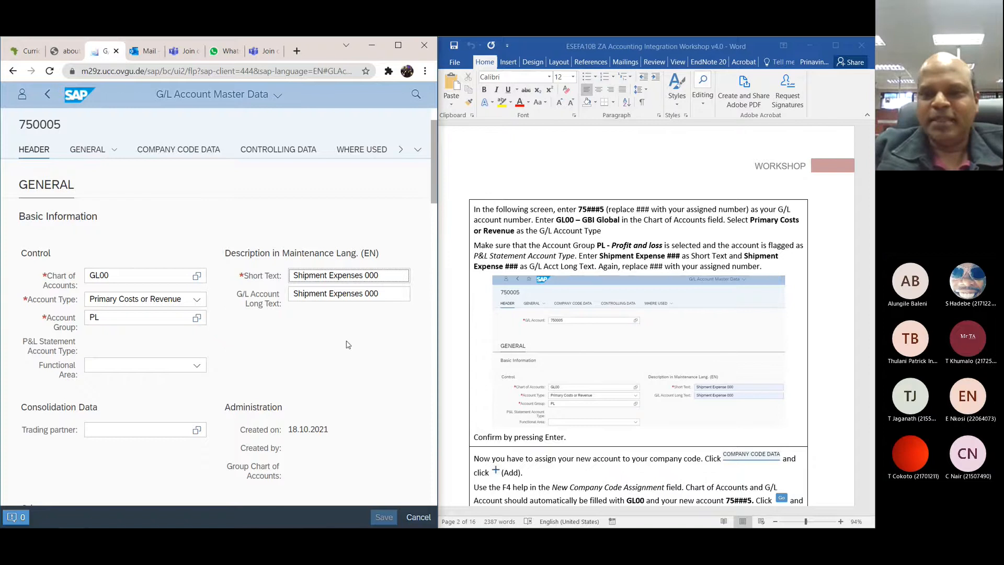
{"action": "scroll", "coordinate": [556, 372], "scroll_direction": "down", "scroll_amount": 5}
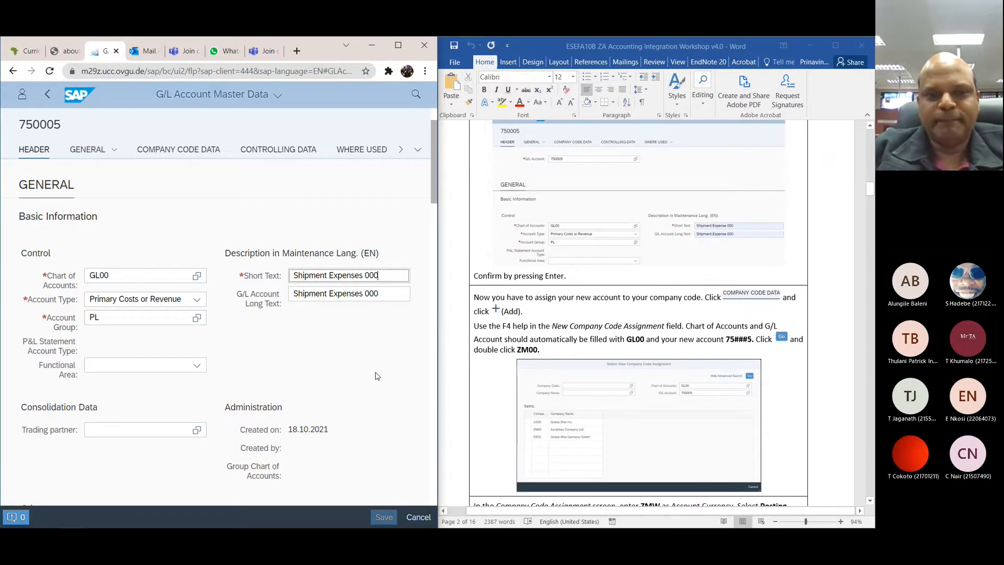
{"action": "scroll", "coordinate": [376, 373], "scroll_direction": "down", "scroll_amount": 2}
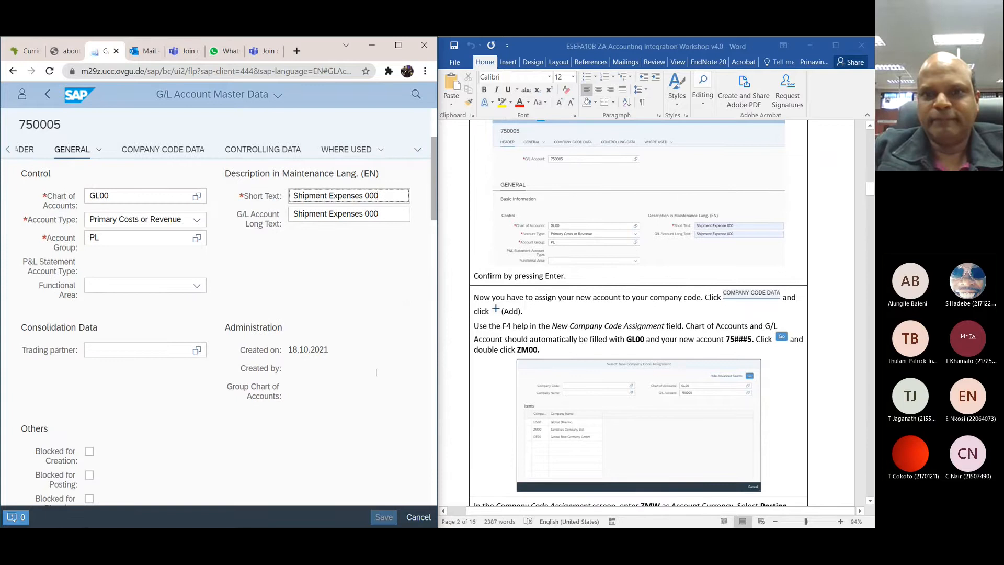
{"action": "scroll", "coordinate": [600, 323], "scroll_direction": "up", "scroll_amount": 3}
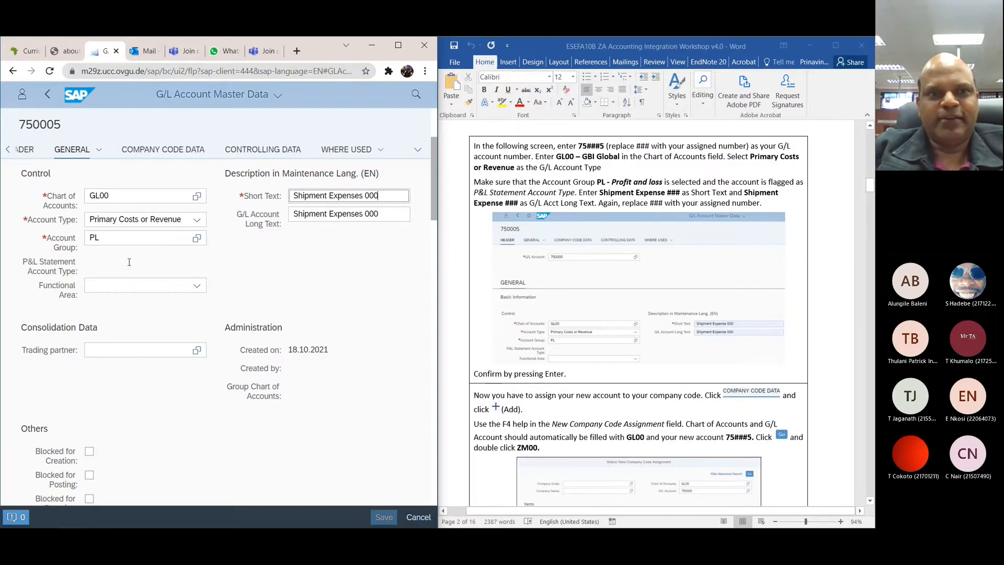
{"action": "left_click", "coordinate": [162, 151]}
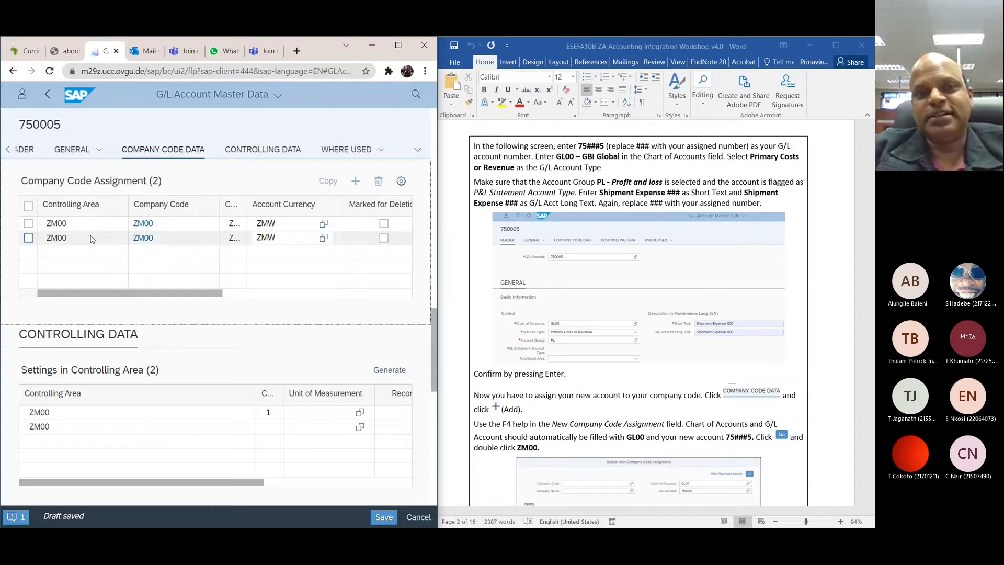
{"action": "left_click", "coordinate": [28, 239]}
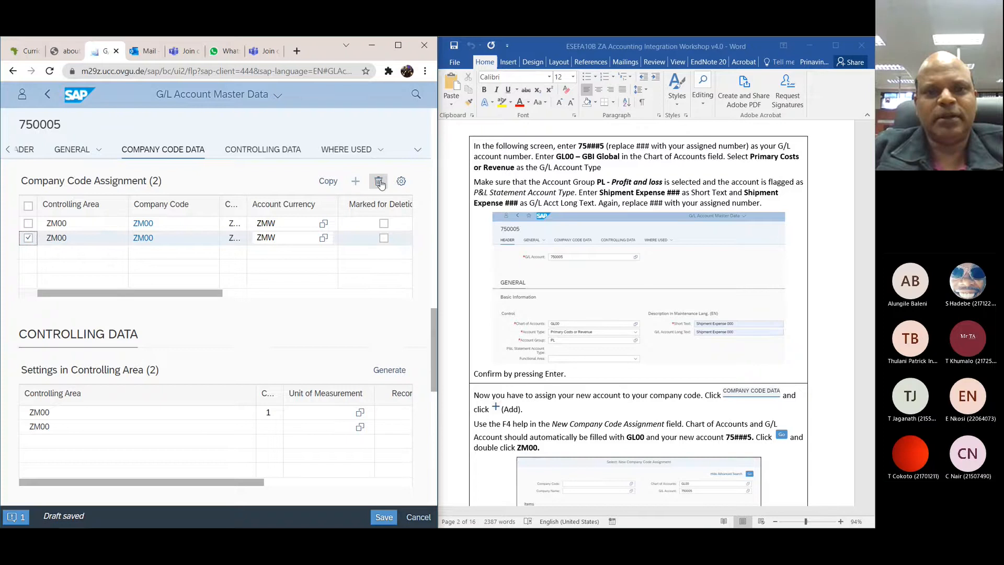
{"action": "left_click", "coordinate": [379, 182]}
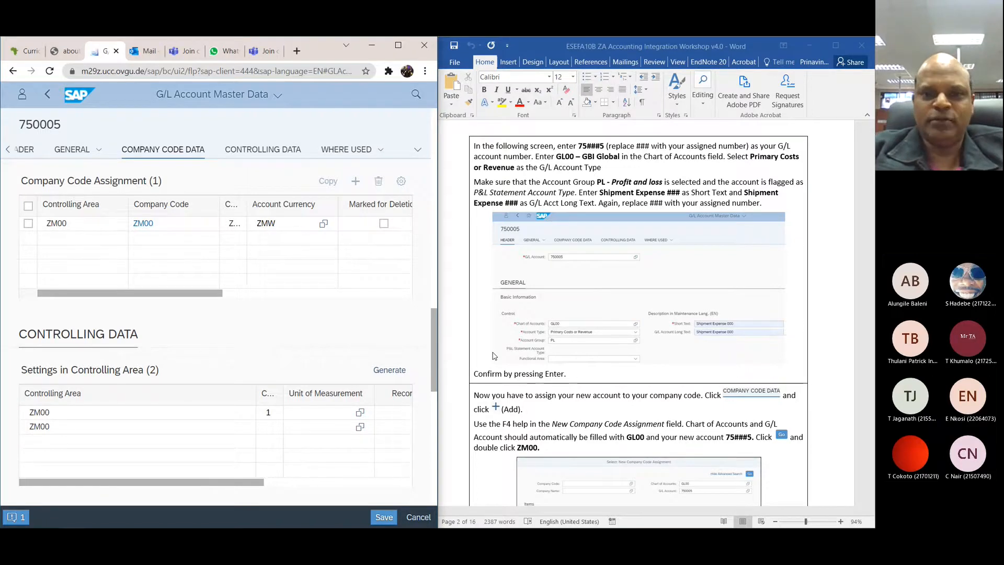
Step: Check the remaining ZM00 company code assignment against the workshop's instructions for adding and setting up a company code
{"action": "scroll", "coordinate": [493, 356], "scroll_direction": "down", "scroll_amount": 4}
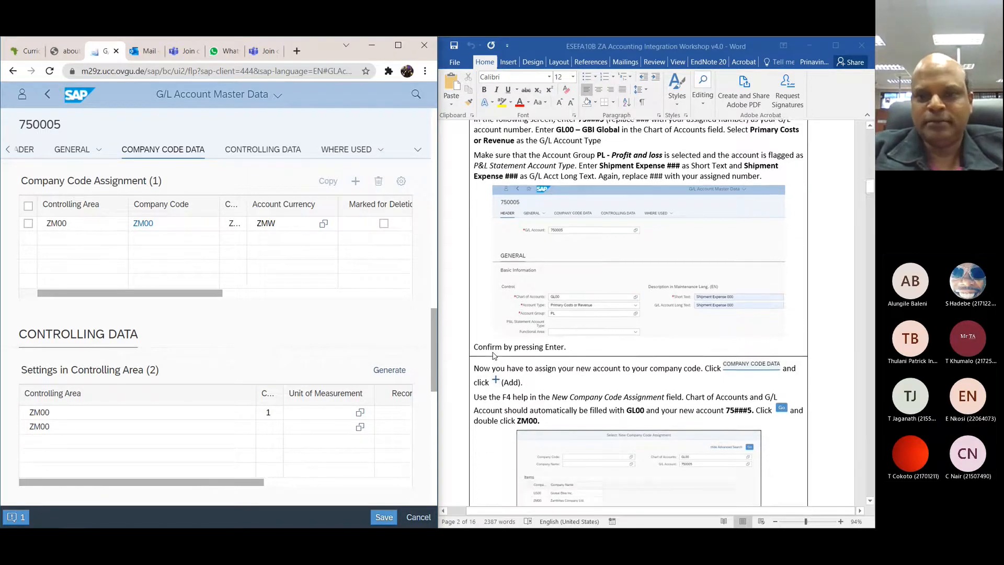
{"action": "left_click", "coordinate": [356, 183]}
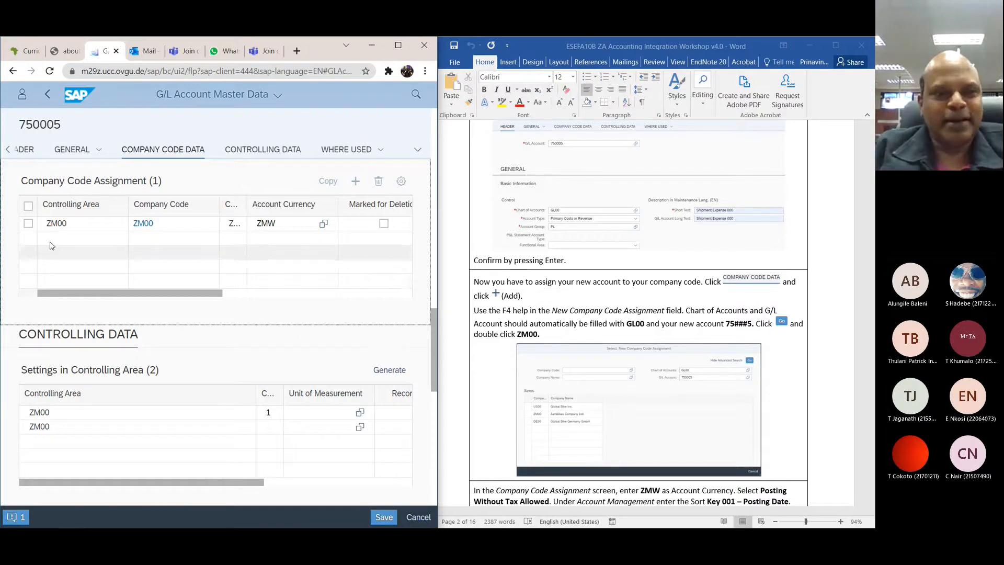
{"action": "left_click", "coordinate": [29, 224]}
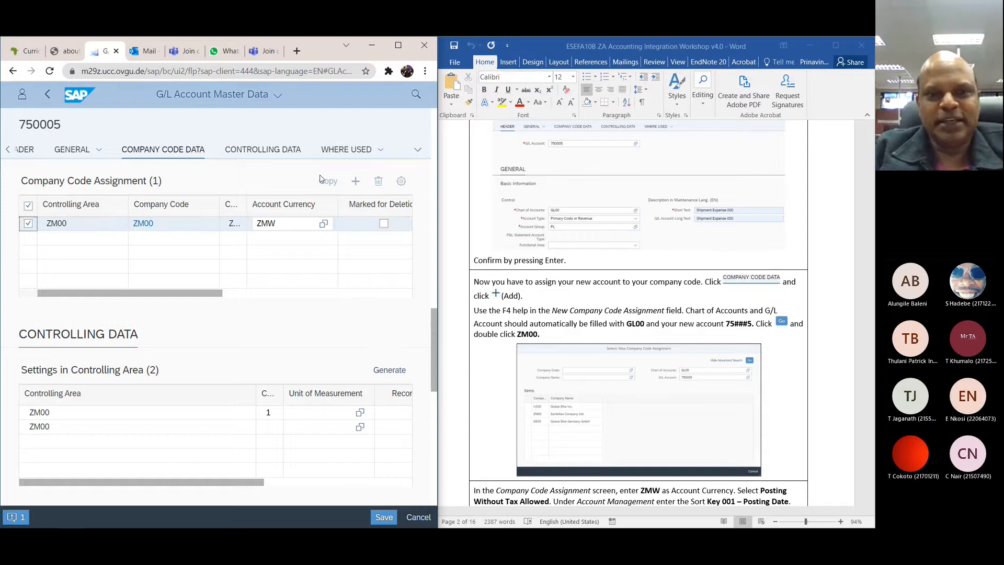
{"action": "left_click", "coordinate": [28, 223]}
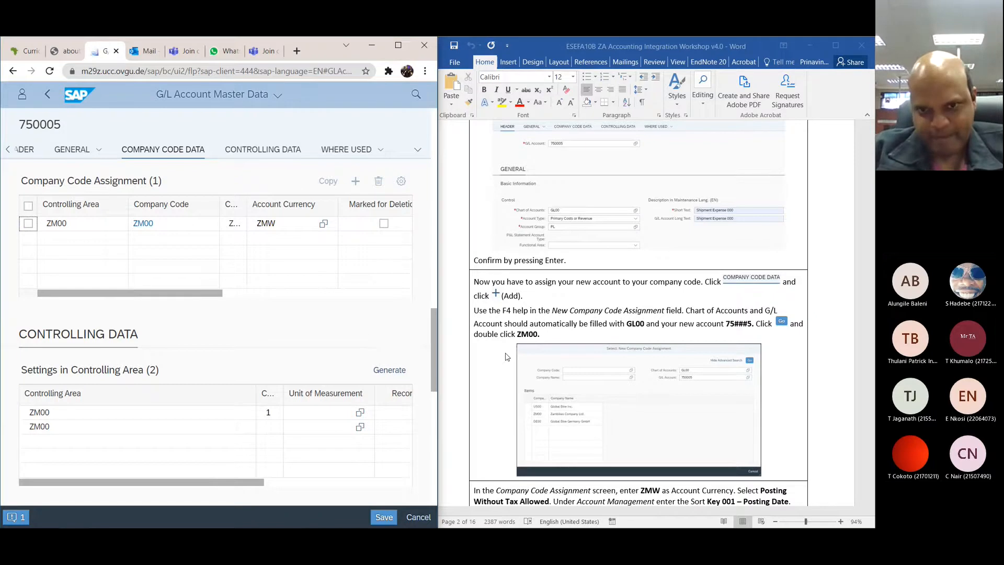
{"action": "scroll", "coordinate": [505, 357], "scroll_direction": "down", "scroll_amount": 3}
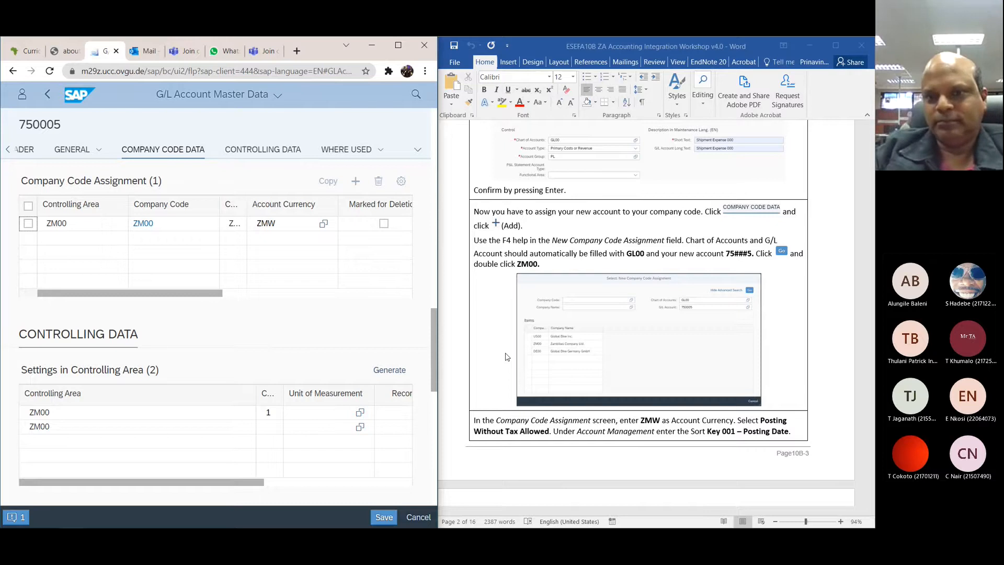
{"action": "scroll", "coordinate": [601, 342], "scroll_direction": "down", "scroll_amount": 3}
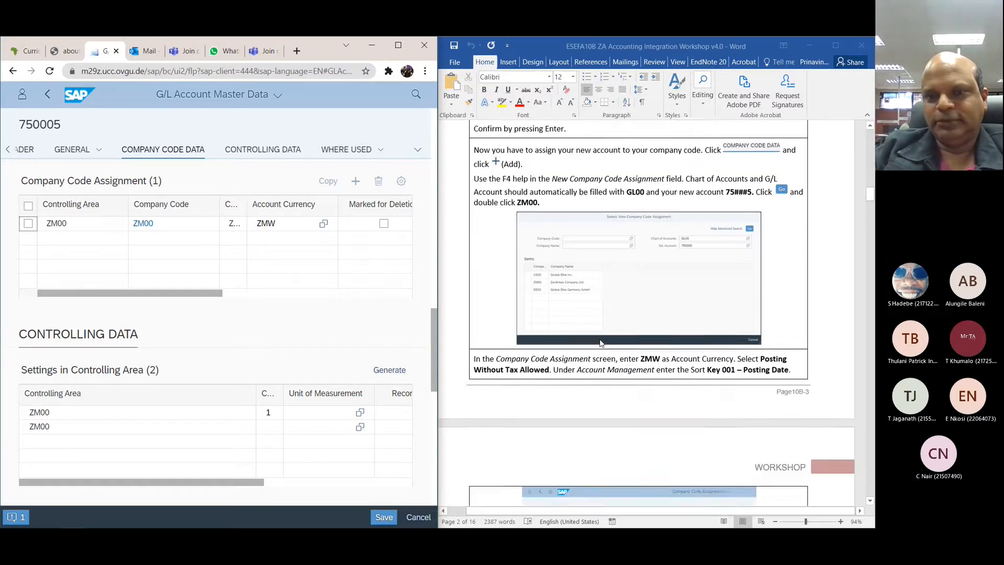
{"action": "scroll", "coordinate": [601, 342], "scroll_direction": "down", "scroll_amount": 3}
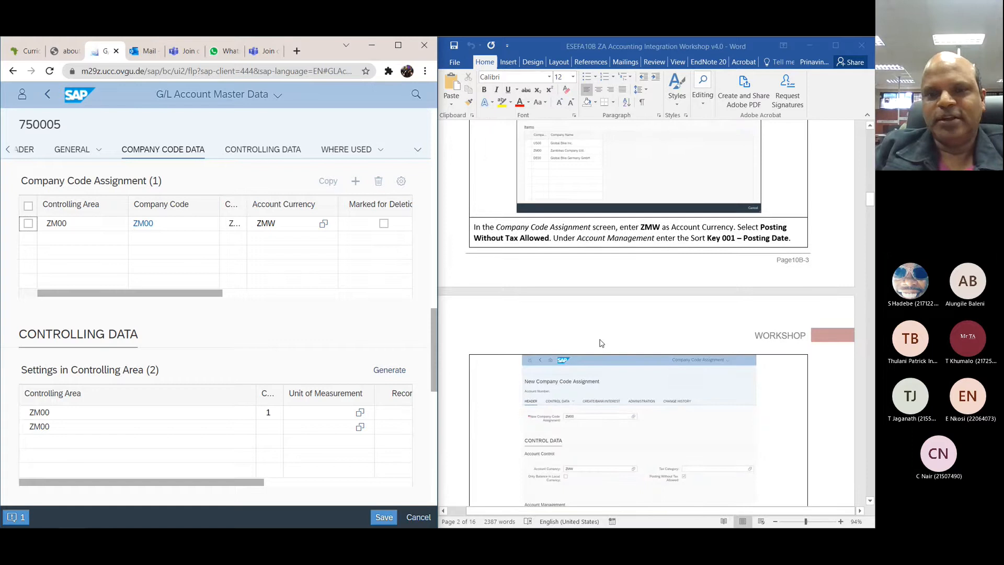
Step: Compare the account's controlling area settings with the workshop's remaining ZA 1 instructions and read on to the start of exercise ZA 2
{"action": "left_click", "coordinate": [259, 152]}
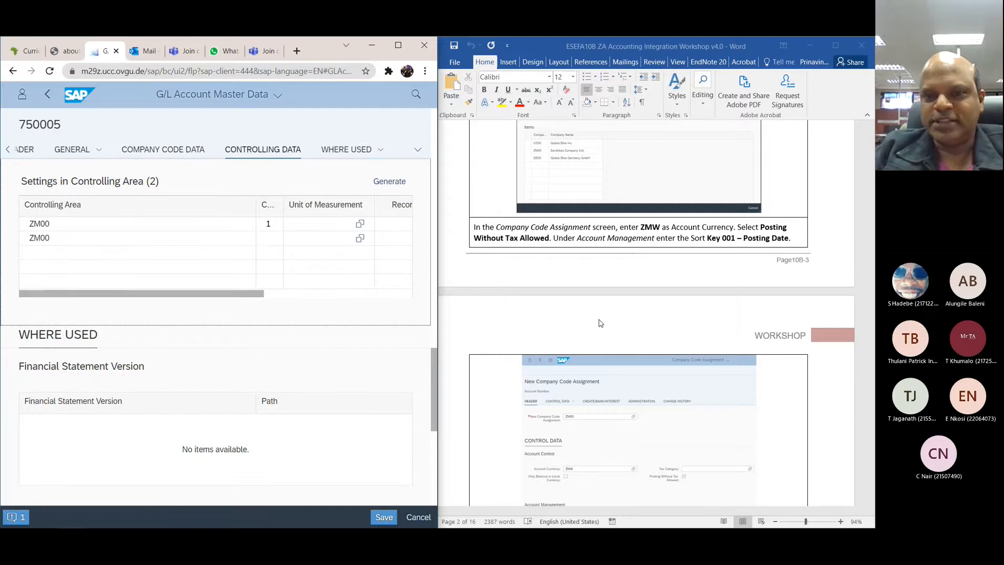
{"action": "scroll", "coordinate": [601, 323], "scroll_direction": "down", "scroll_amount": 8}
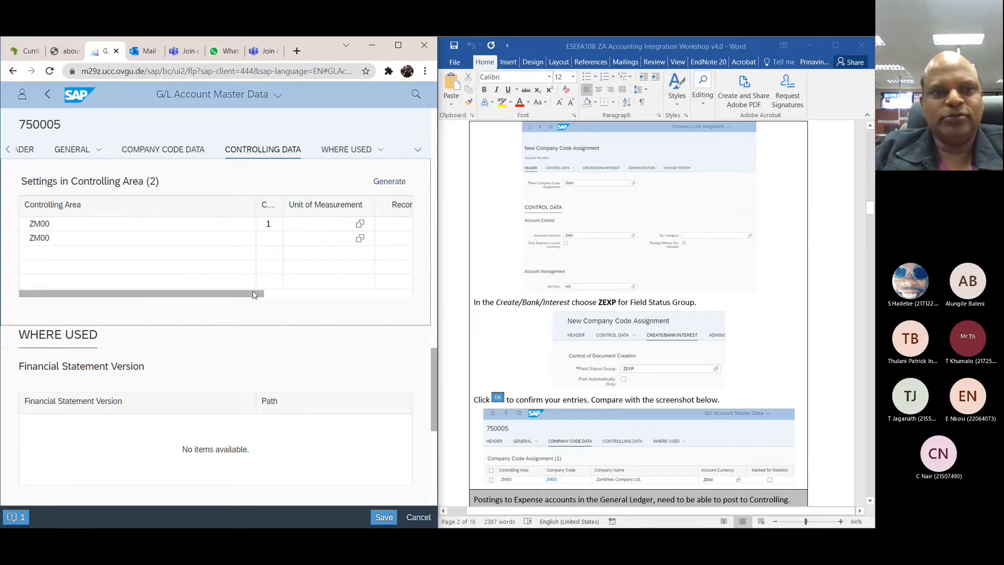
{"action": "left_click_drag", "start_coordinate": [254, 295], "coordinate": [215, 289]}
{"action": "scroll", "coordinate": [610, 351], "scroll_direction": "down", "scroll_amount": 3}
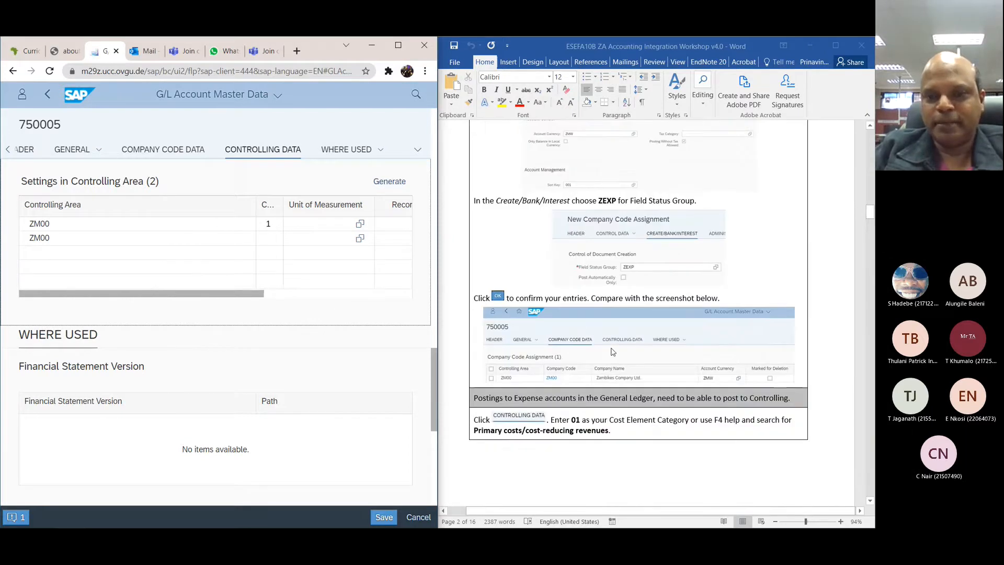
{"action": "scroll", "coordinate": [613, 351], "scroll_direction": "down", "scroll_amount": 8}
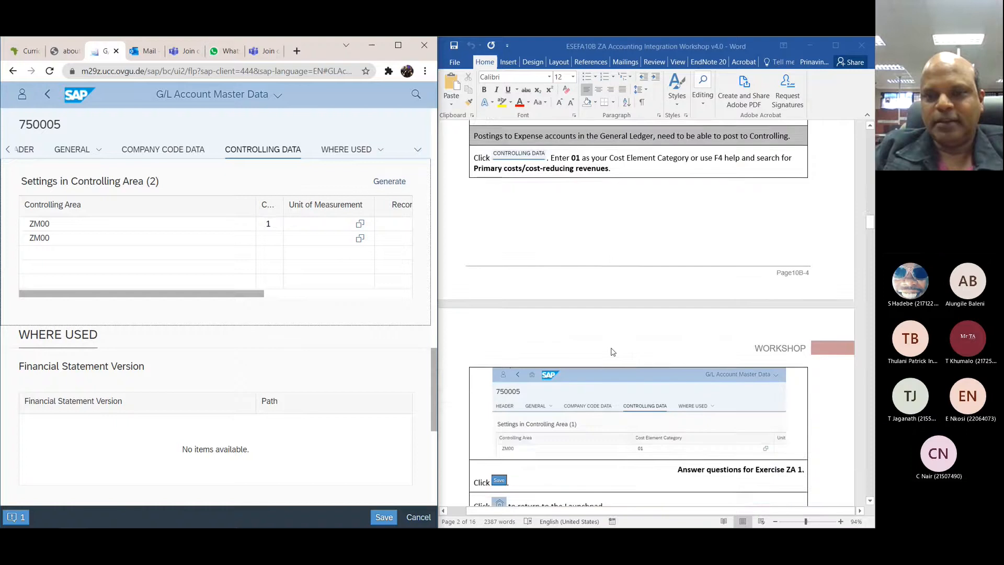
{"action": "scroll", "coordinate": [613, 351], "scroll_direction": "down", "scroll_amount": 3}
{"action": "scroll", "coordinate": [613, 351], "scroll_direction": "down", "scroll_amount": 2}
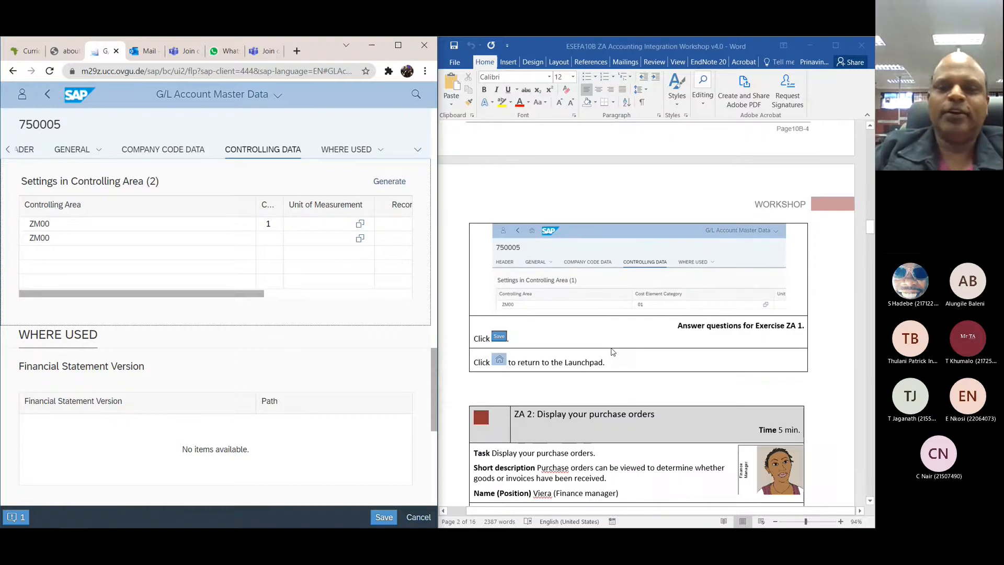
{"action": "scroll", "coordinate": [613, 352], "scroll_direction": "down", "scroll_amount": 4}
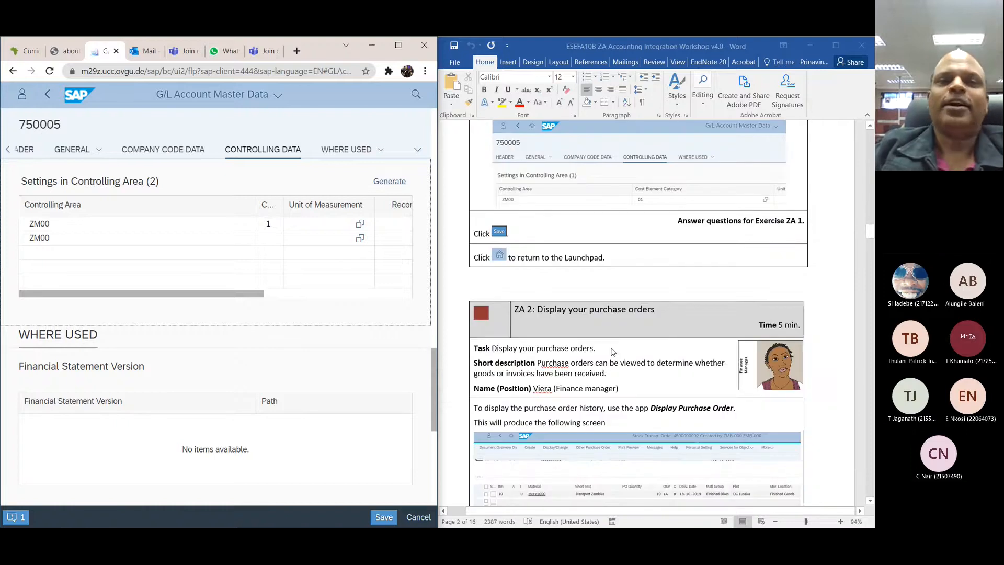
{"action": "scroll", "coordinate": [613, 352], "scroll_direction": "down", "scroll_amount": 3}
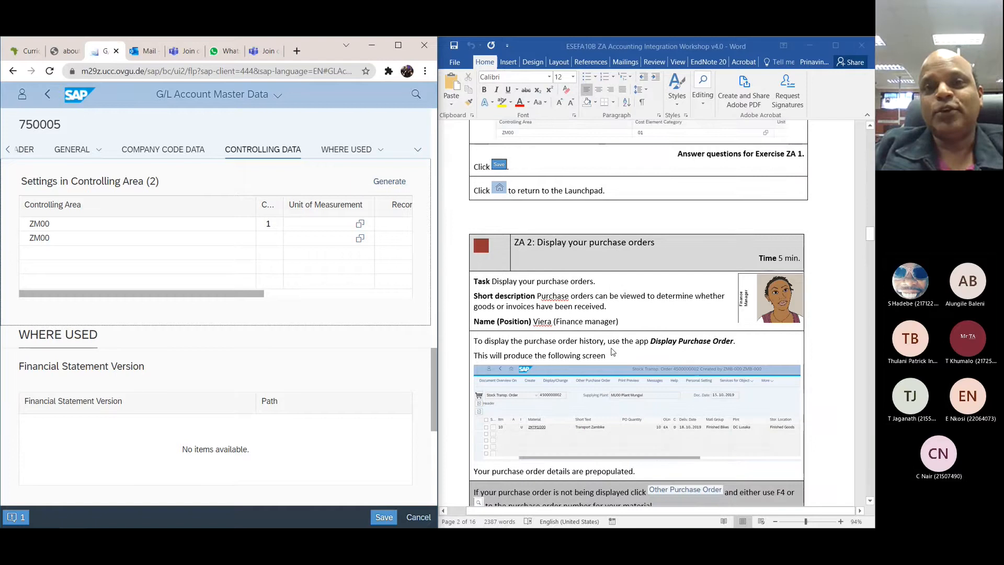
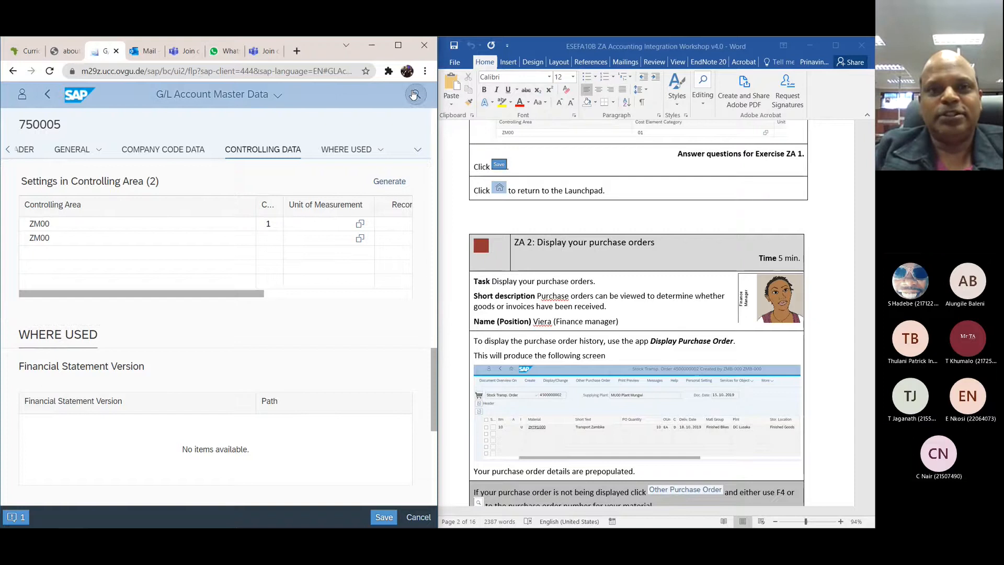
Step: Find and open the Display Purchase Order app, and narrow the help area so the order details have more room
{"action": "left_click", "coordinate": [414, 94]}
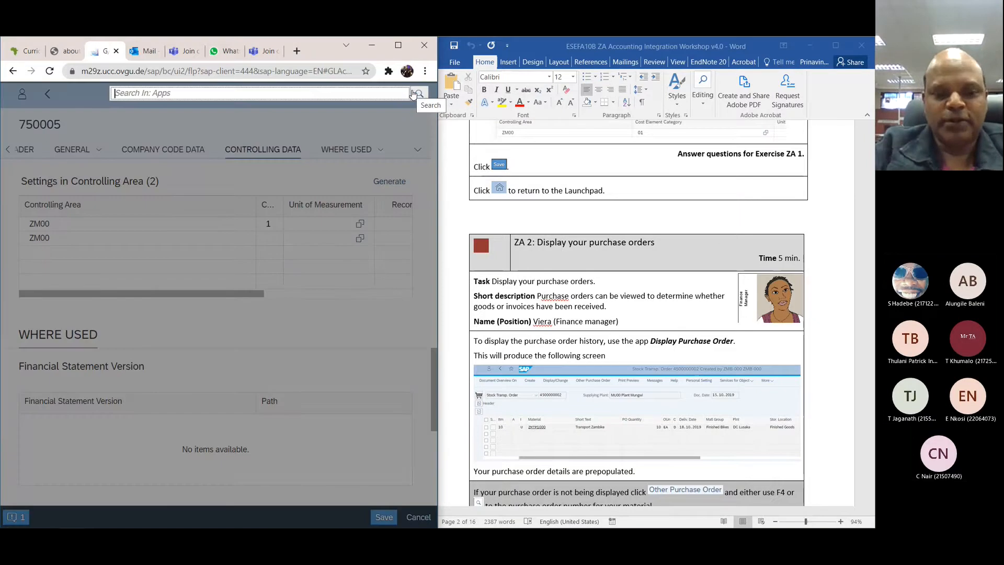
{"action": "type", "text": "display"}
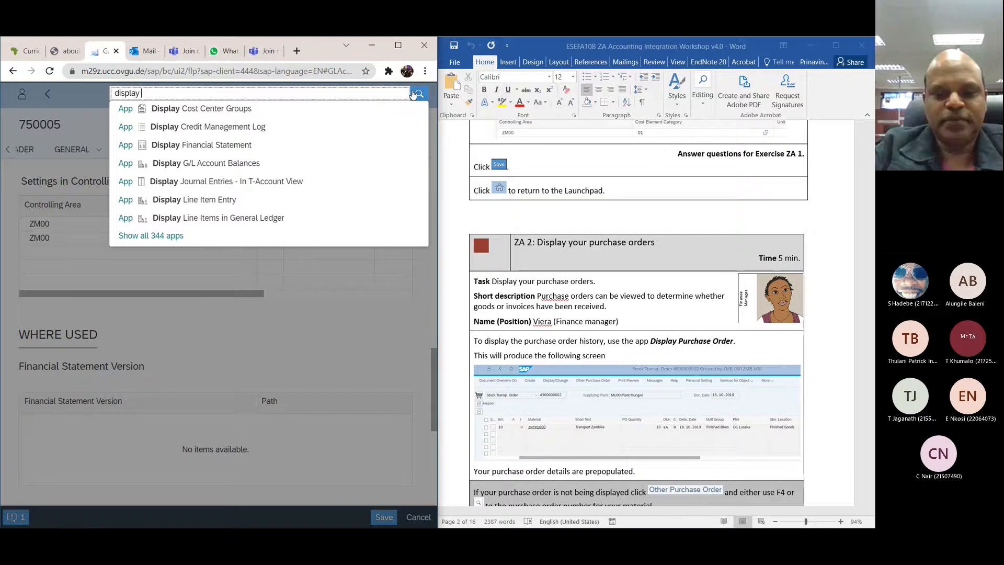
{"action": "type", "text": " pu"}
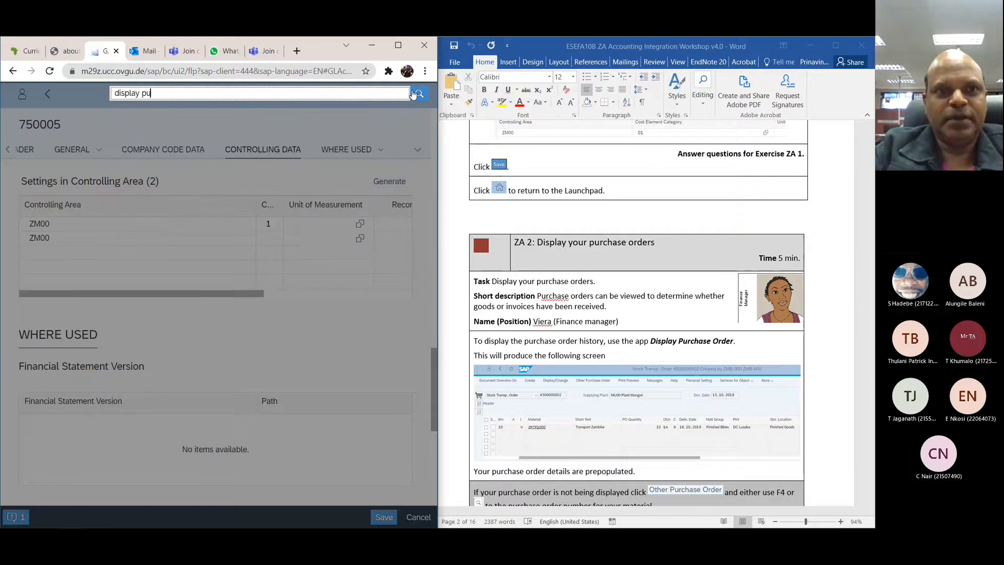
{"action": "type", "text": "rchase"}
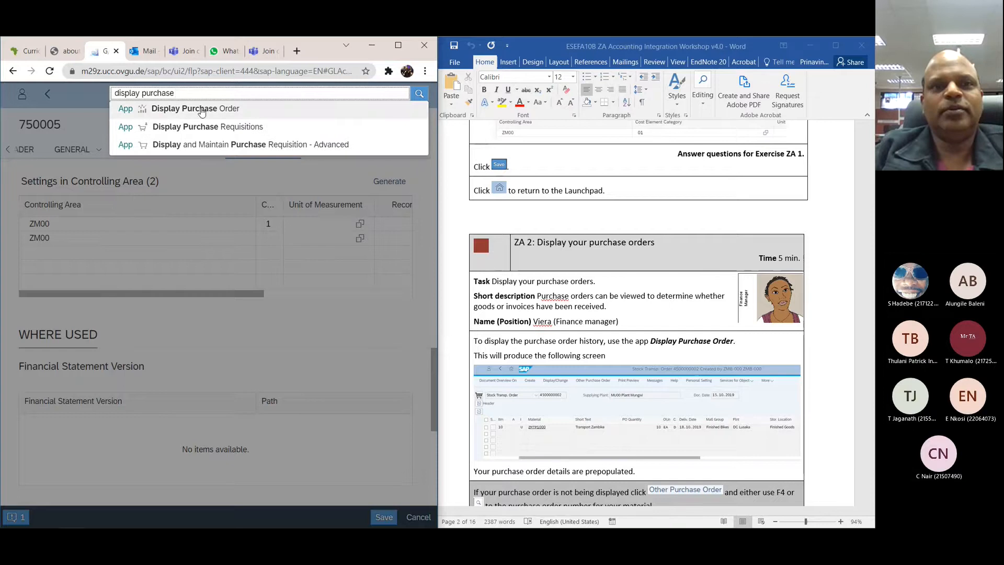
{"action": "left_click", "coordinate": [202, 110]}
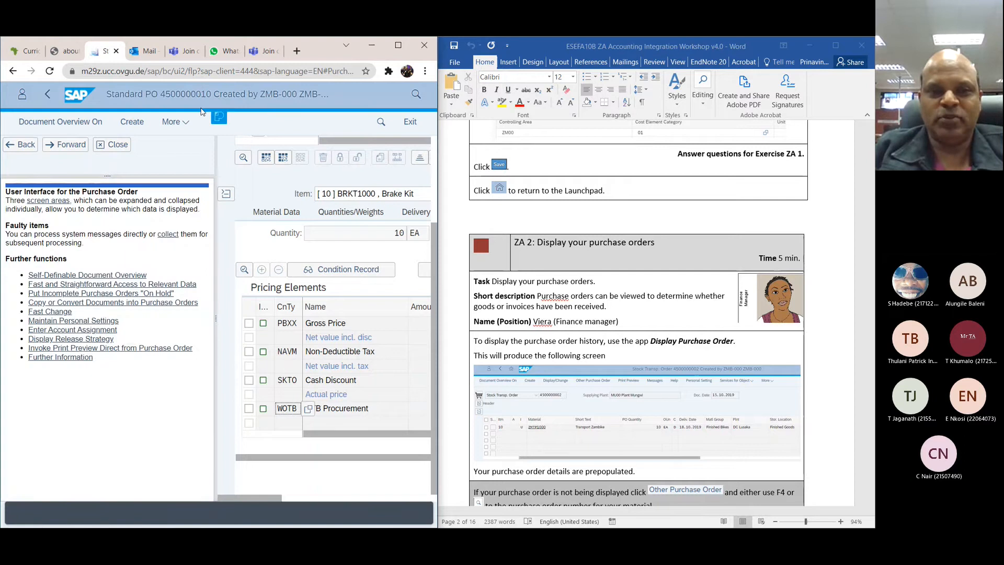
{"action": "left_click_drag", "start_coordinate": [215, 318], "coordinate": [65, 319]}
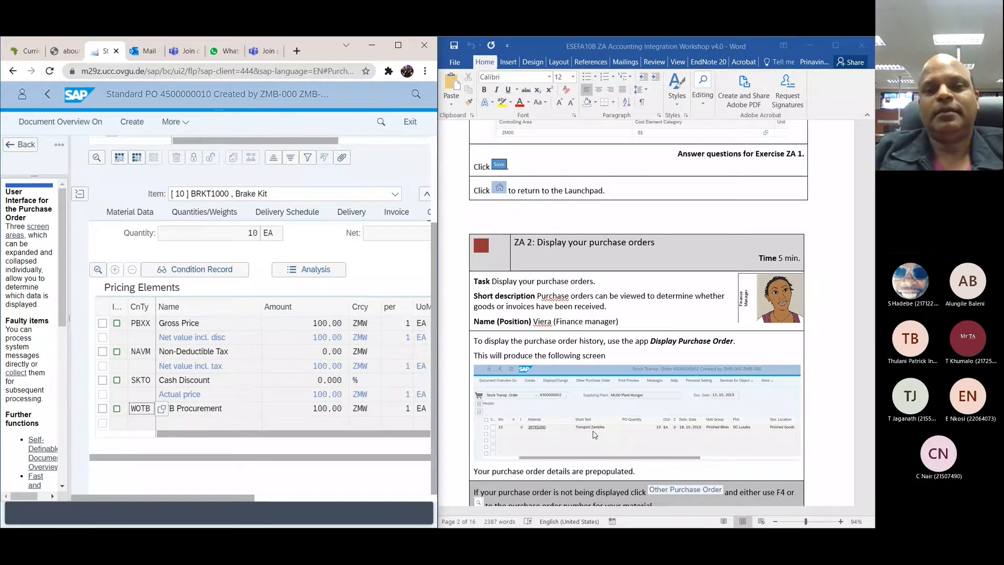
Step: Display the Brake Kit item's purchase order history and open its goods receipt's material document to view the line details
{"action": "scroll", "coordinate": [594, 434], "scroll_direction": "down", "scroll_amount": 2}
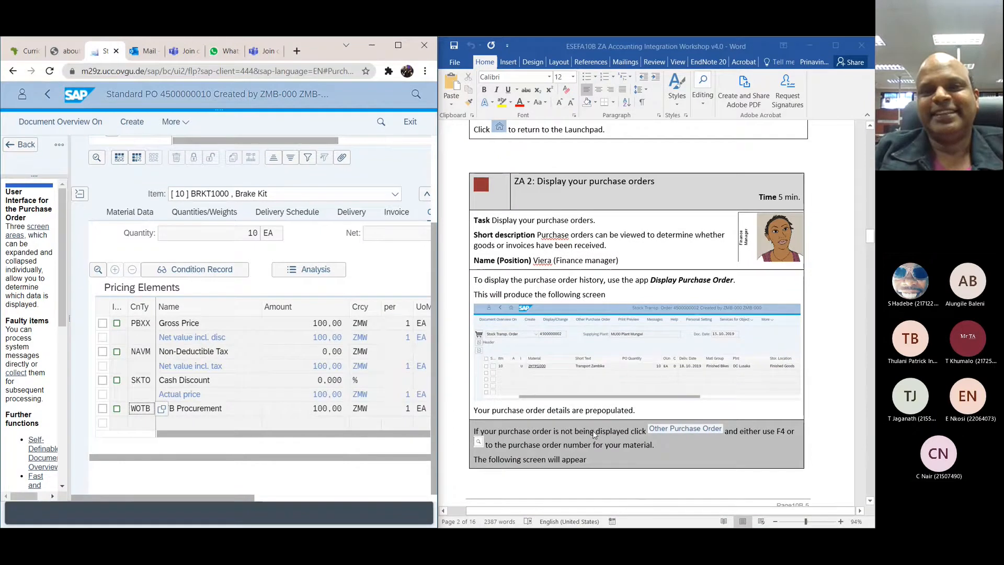
{"action": "scroll", "coordinate": [593, 433], "scroll_direction": "down", "scroll_amount": 3}
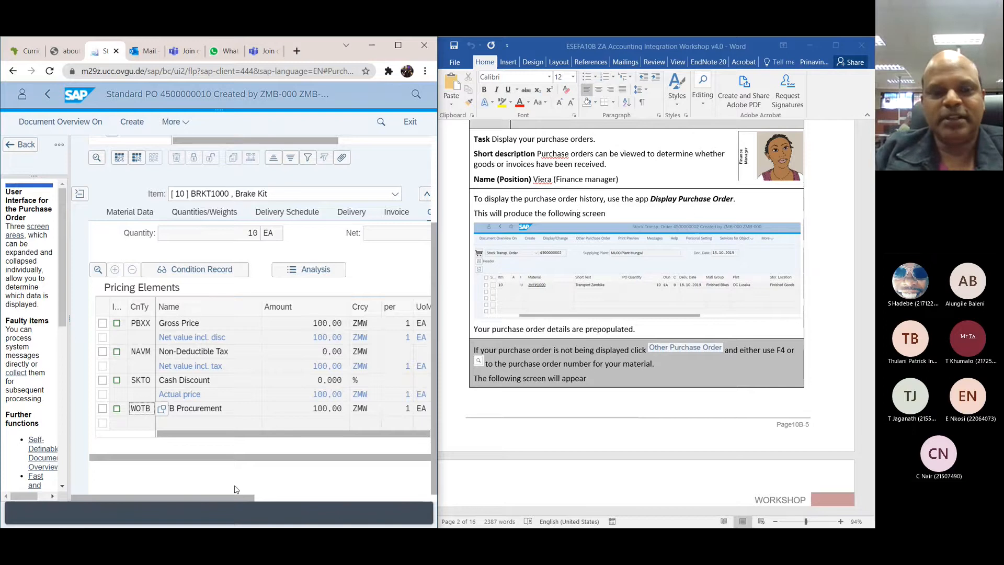
{"action": "left_click_drag", "start_coordinate": [234, 498], "coordinate": [335, 503]}
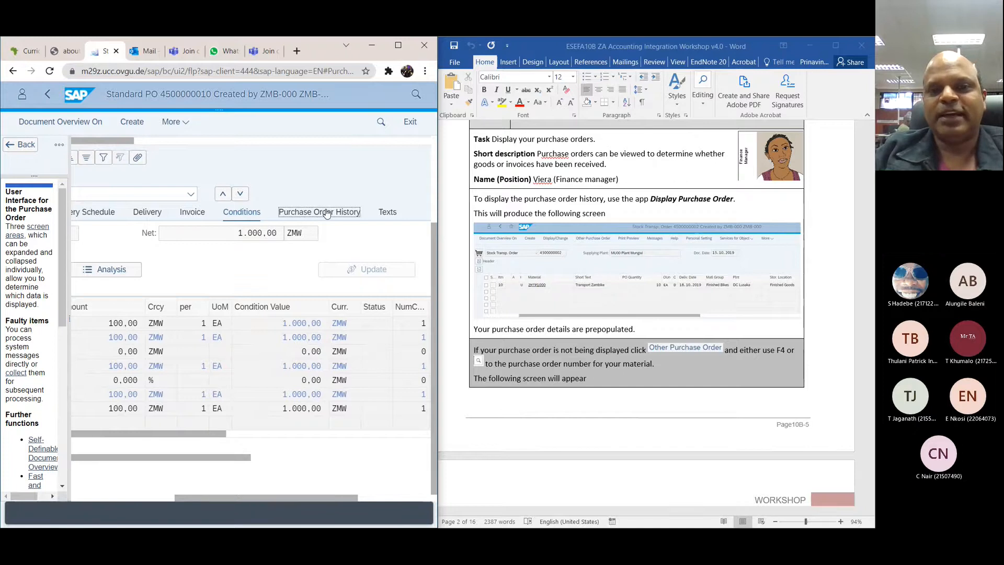
{"action": "left_click", "coordinate": [327, 212]}
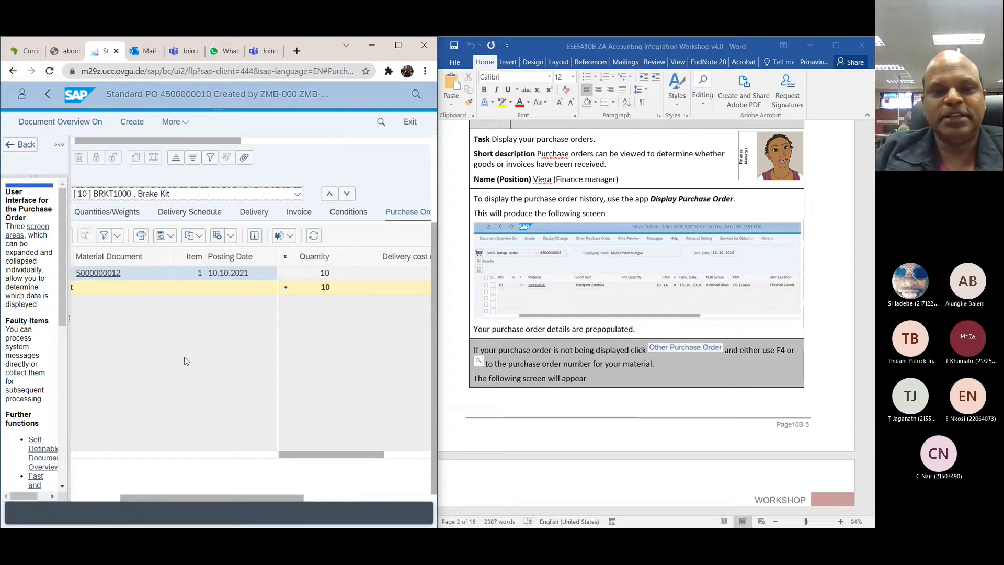
{"action": "left_click_drag", "start_coordinate": [199, 495], "coordinate": [130, 498]}
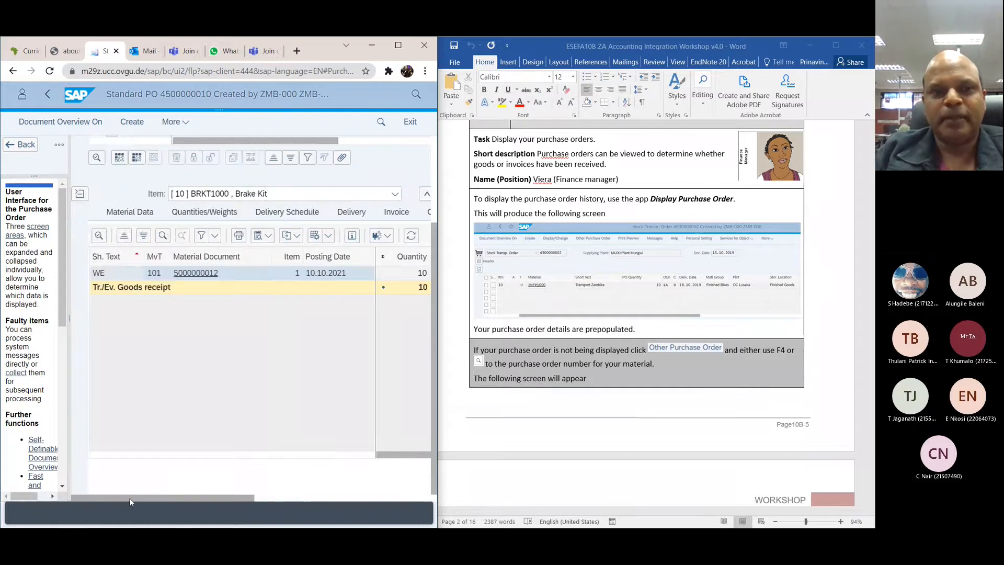
{"action": "left_click", "coordinate": [211, 274]}
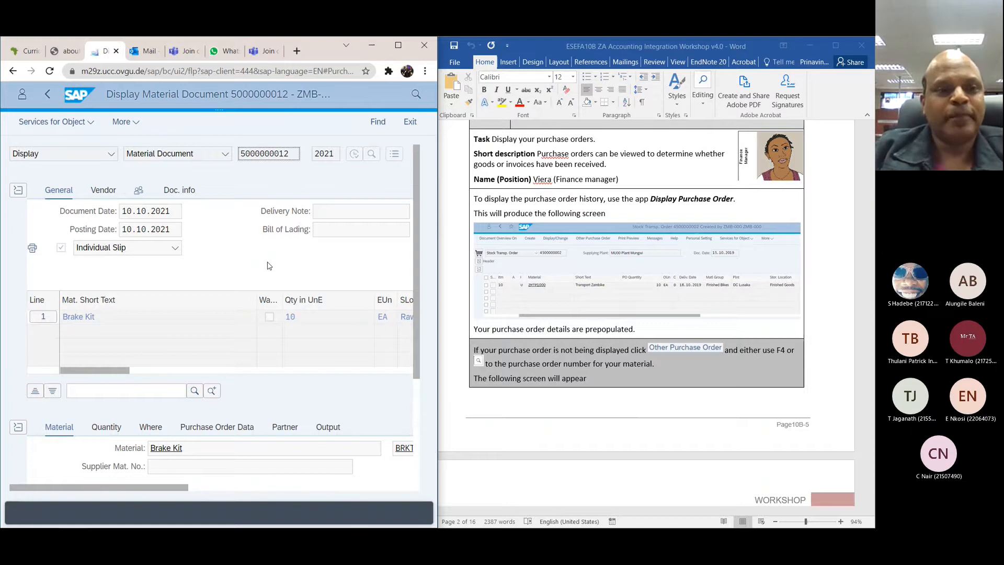
{"action": "left_click_drag", "start_coordinate": [99, 371], "coordinate": [235, 376]}
Step: Read the workshop's remaining ZA 2 instructions and the ZA 3 instructions for creating a return delivery
{"action": "scroll", "coordinate": [547, 345], "scroll_direction": "down", "scroll_amount": 3}
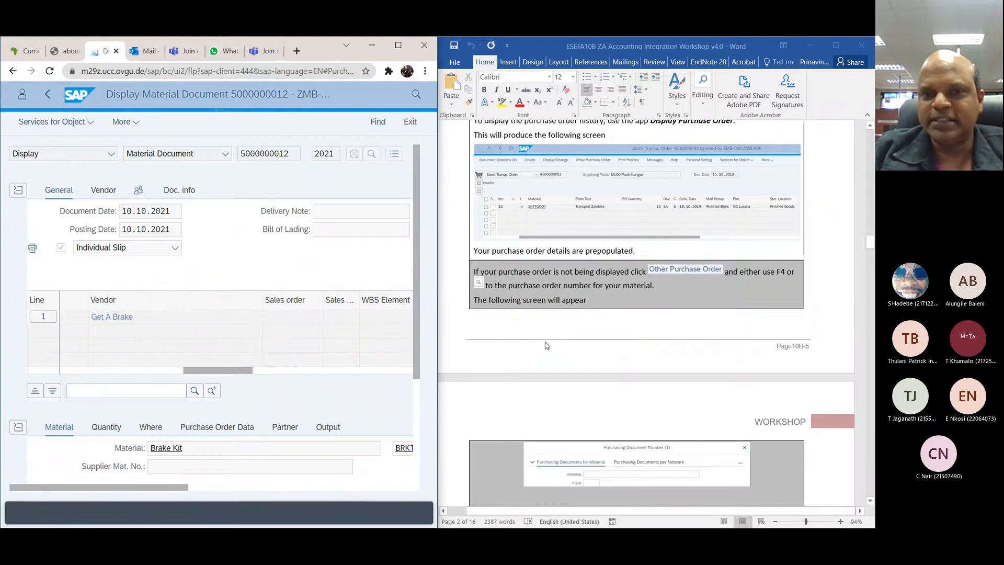
{"action": "scroll", "coordinate": [546, 345], "scroll_direction": "down", "scroll_amount": 10}
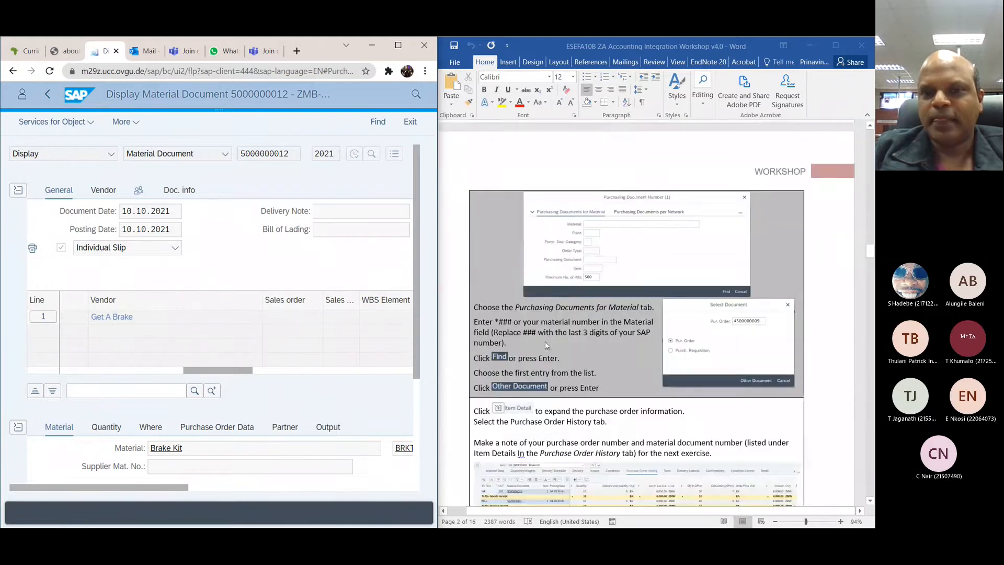
{"action": "scroll", "coordinate": [546, 345], "scroll_direction": "down", "scroll_amount": 5}
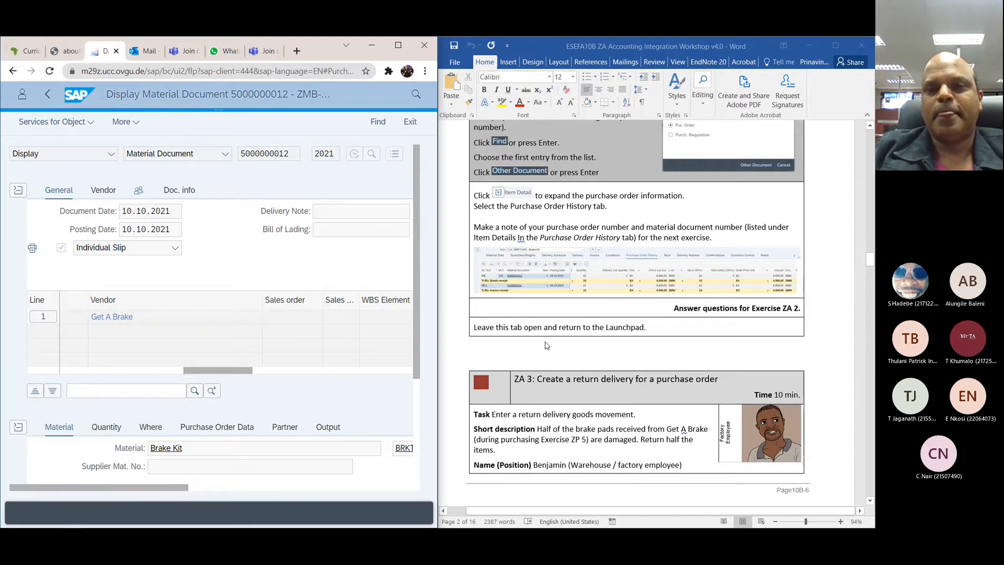
{"action": "scroll", "coordinate": [546, 345], "scroll_direction": "up", "scroll_amount": 12}
{"action": "scroll", "coordinate": [546, 345], "scroll_direction": "down", "scroll_amount": 8}
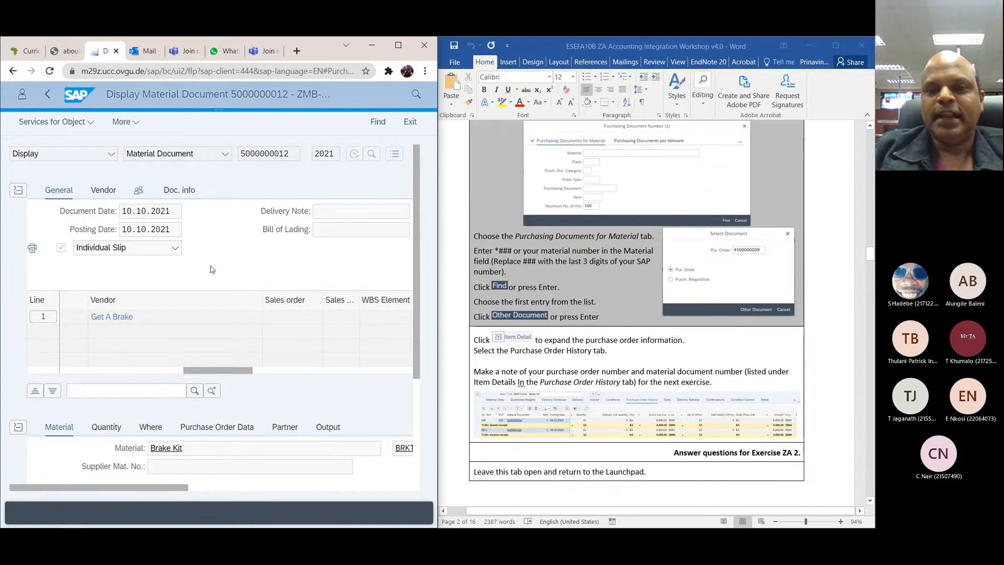
{"action": "scroll", "coordinate": [543, 305], "scroll_direction": "down", "scroll_amount": 4}
{"action": "scroll", "coordinate": [543, 304], "scroll_direction": "down", "scroll_amount": 7}
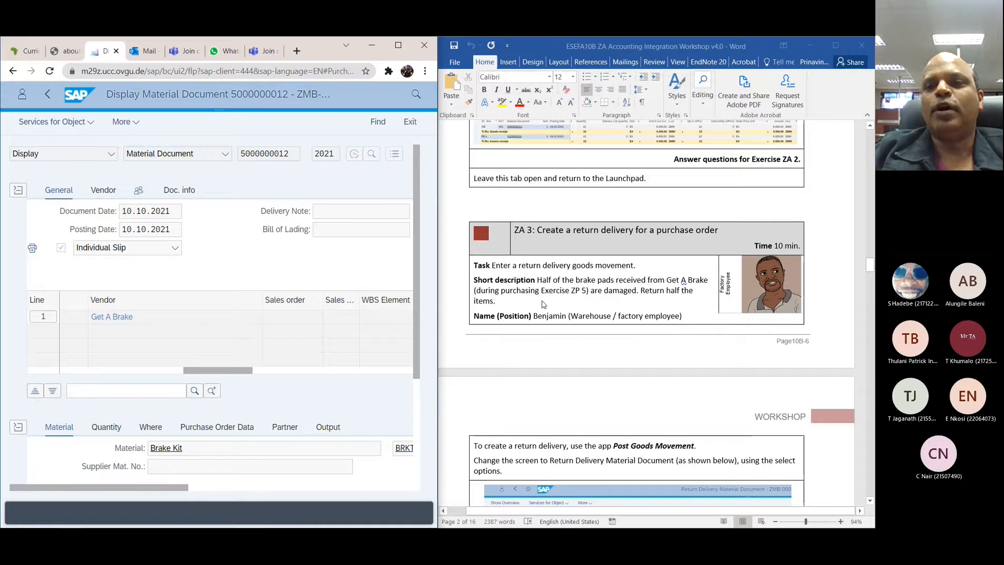
{"action": "scroll", "coordinate": [543, 305], "scroll_direction": "down", "scroll_amount": 1}
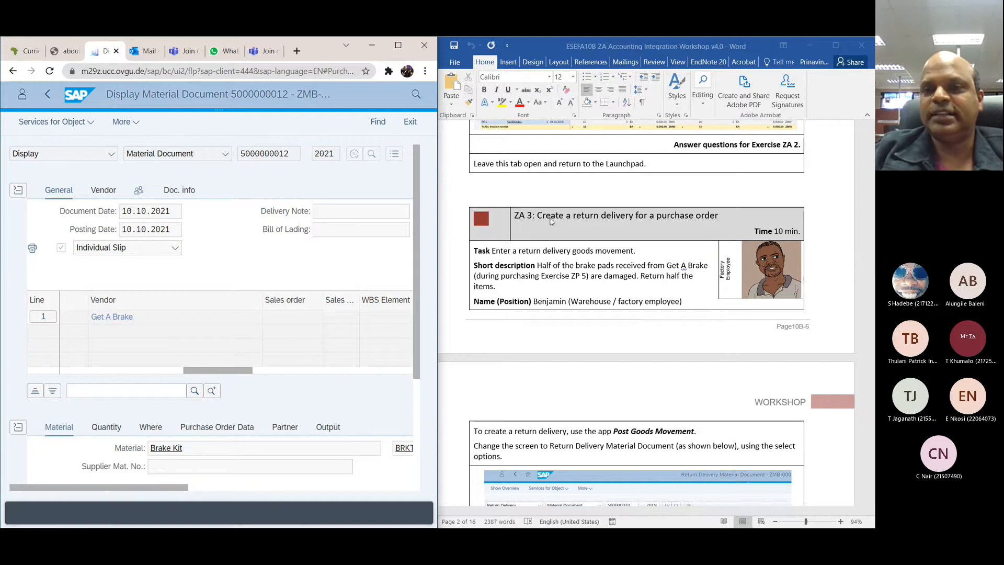
{"action": "scroll", "coordinate": [668, 225], "scroll_direction": "down", "scroll_amount": 2}
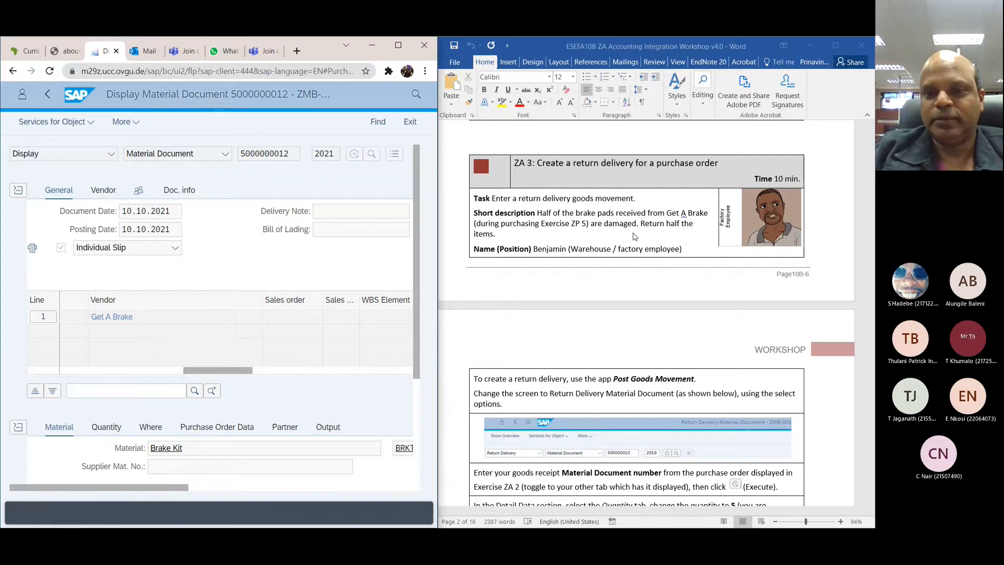
{"action": "scroll", "coordinate": [609, 293], "scroll_direction": "down", "scroll_amount": 4}
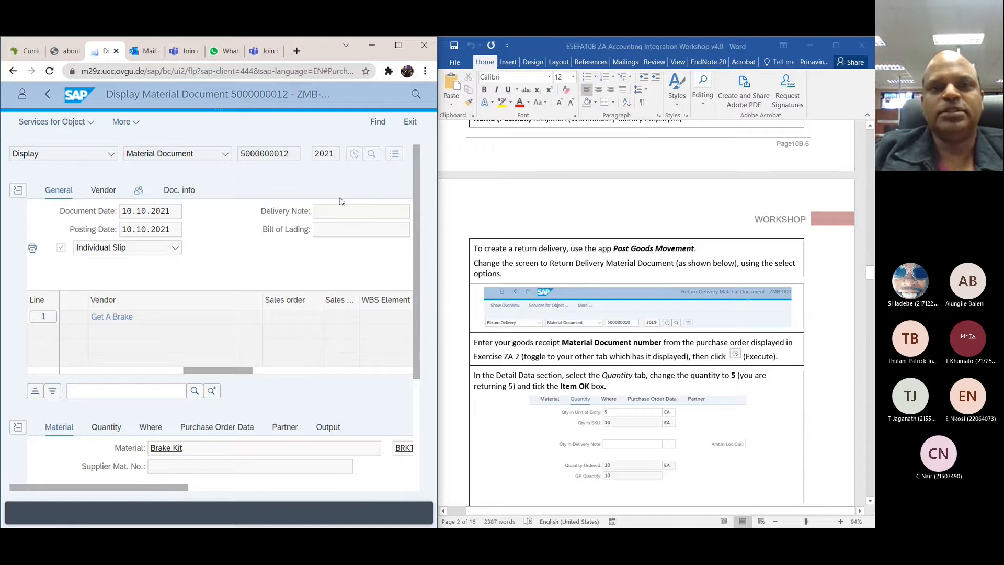
Step: Search the apps for "post goods" and open Post Goods Movement
{"action": "left_click", "coordinate": [419, 95]}
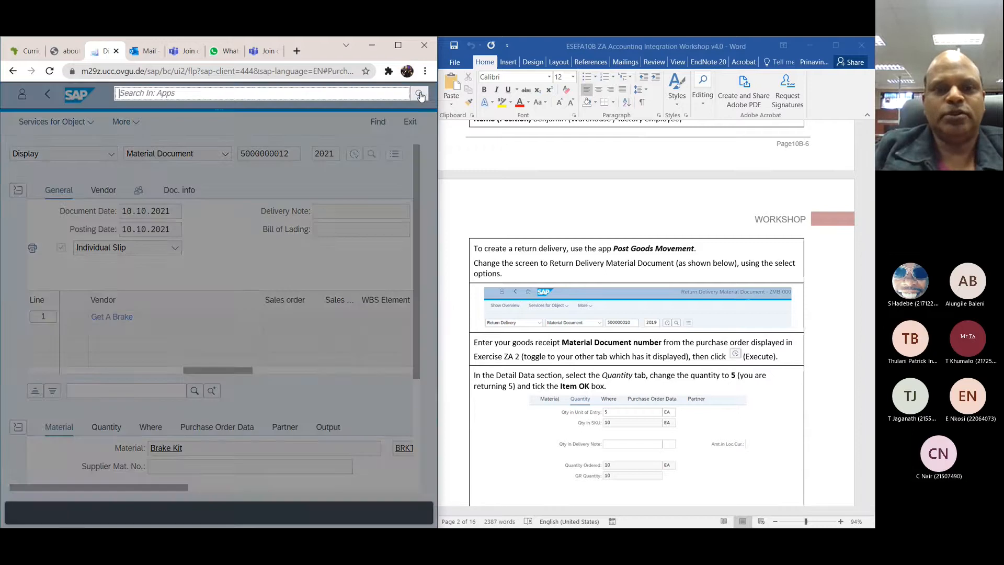
{"action": "type", "text": "post "}
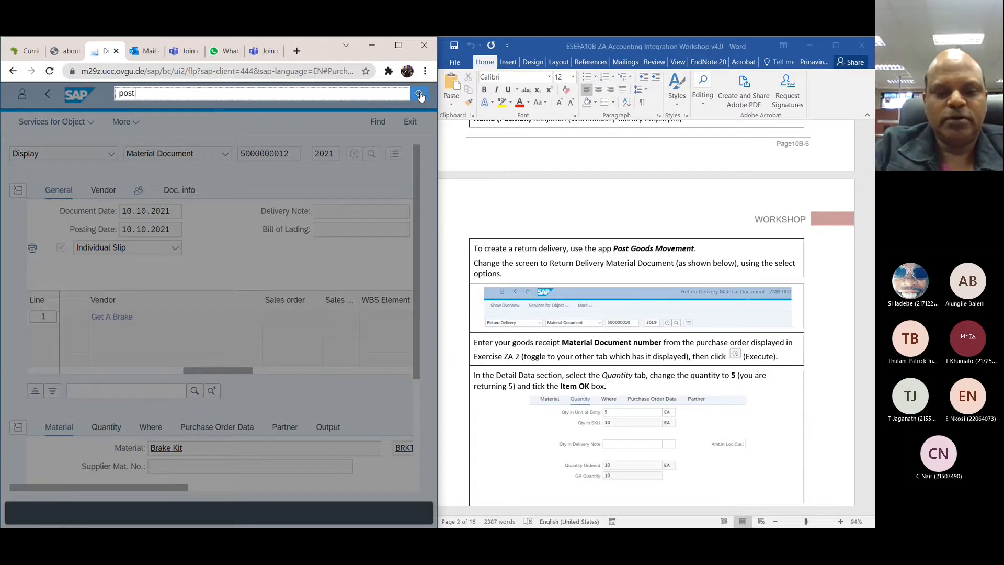
{"action": "type", "text": "goods"}
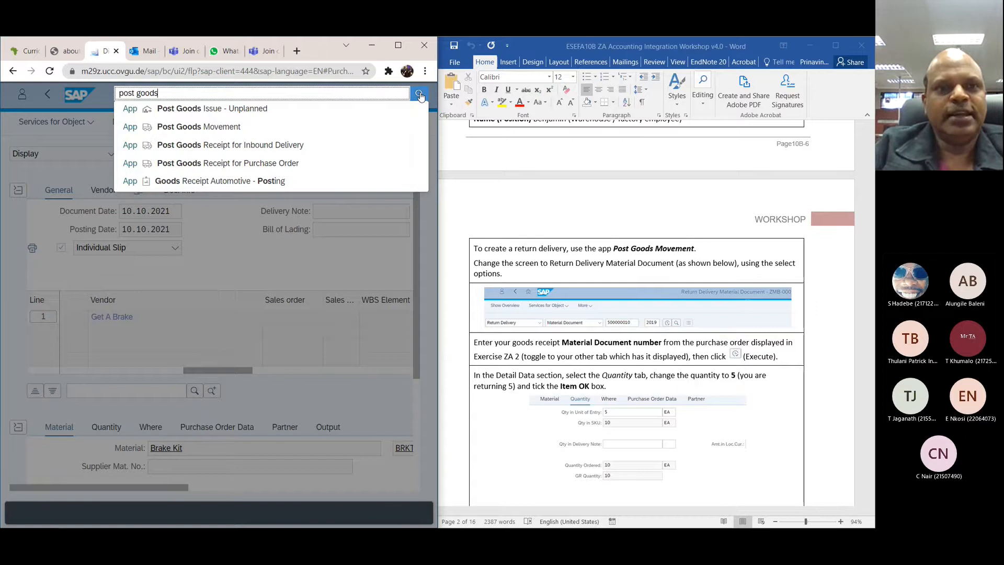
{"action": "left_click", "coordinate": [200, 127]}
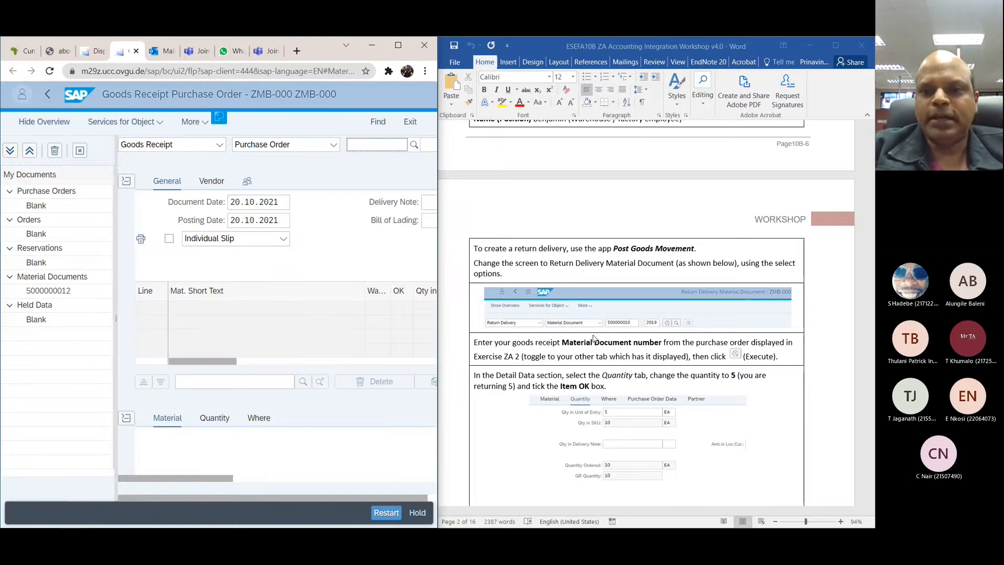
Step: Check the ZA 3 instructions and switch the goods movement to a Return Delivery based on a Material Document
{"action": "scroll", "coordinate": [593, 339], "scroll_direction": "down", "scroll_amount": 2}
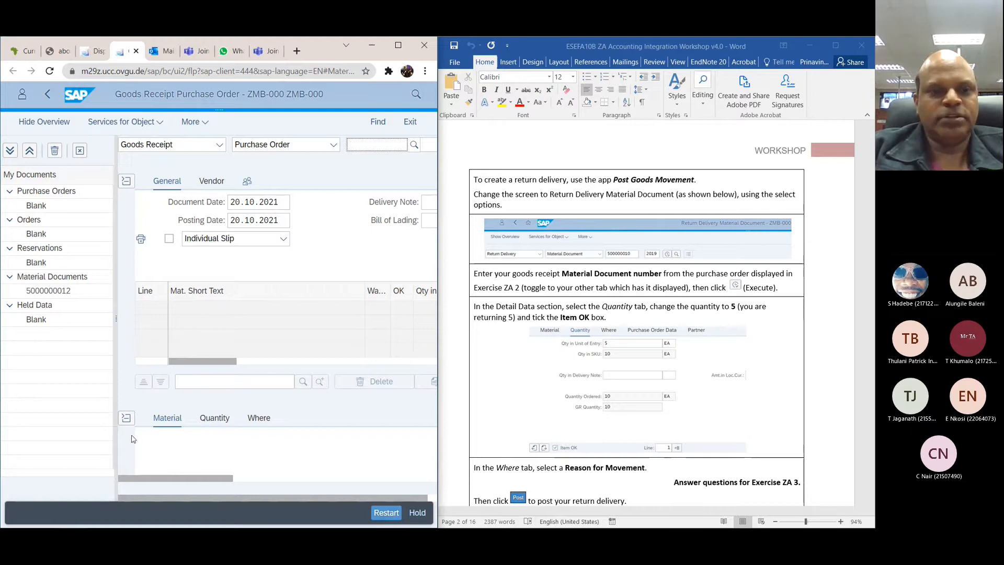
{"action": "left_click", "coordinate": [151, 477]}
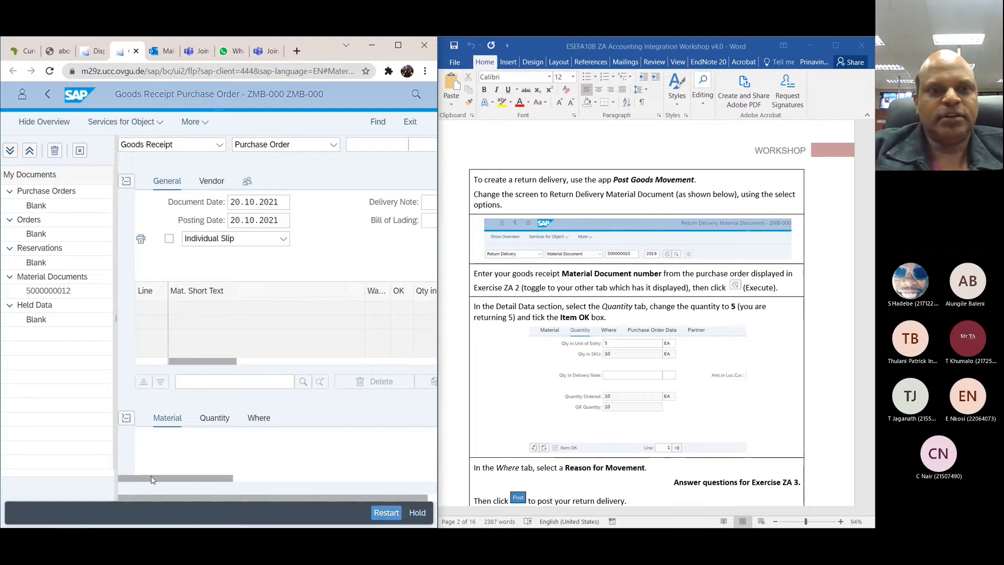
{"action": "left_click", "coordinate": [219, 146]}
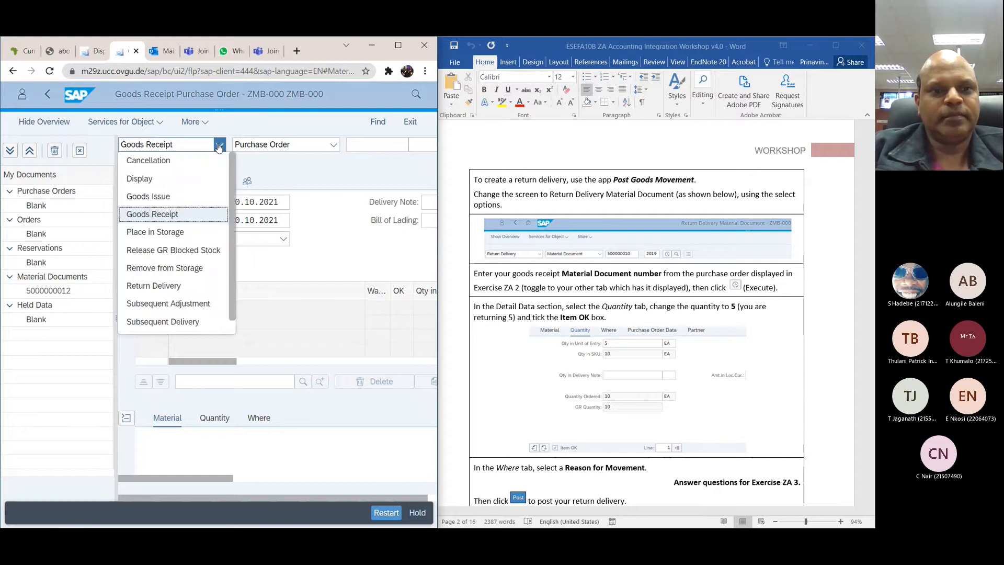
{"action": "left_click", "coordinate": [163, 286]}
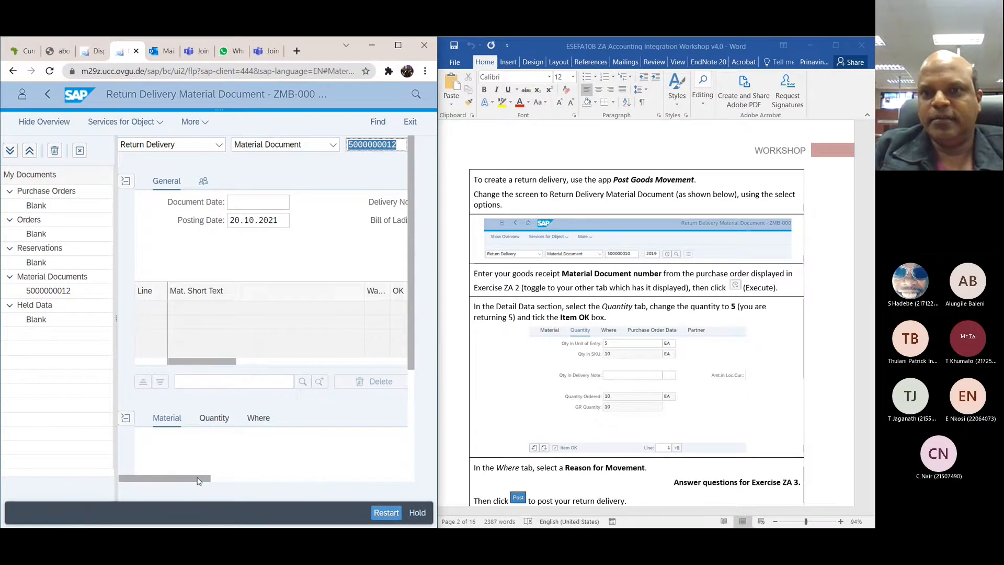
{"action": "left_click_drag", "start_coordinate": [201, 480], "coordinate": [168, 472]}
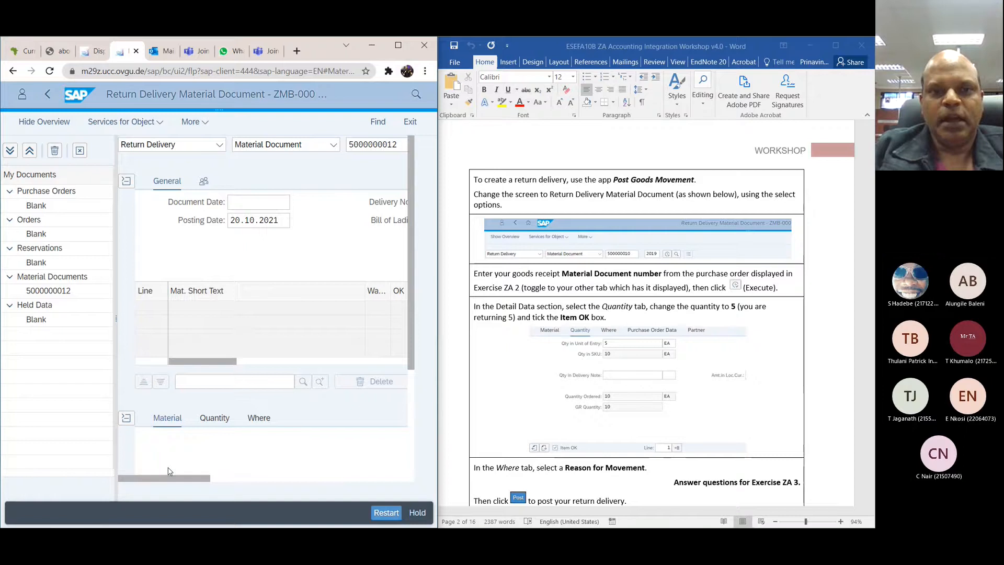
Step: Load the 2021 goods receipt's material document with the Brake Kit item into the return delivery
{"action": "scroll", "coordinate": [515, 382], "scroll_direction": "down", "scroll_amount": 2}
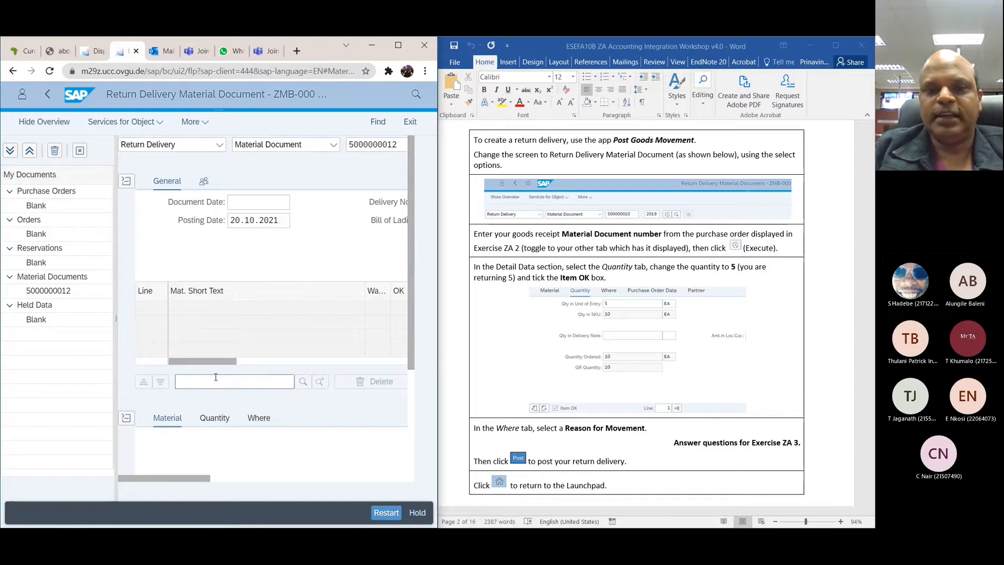
{"action": "left_click_drag", "start_coordinate": [203, 361], "coordinate": [323, 361]}
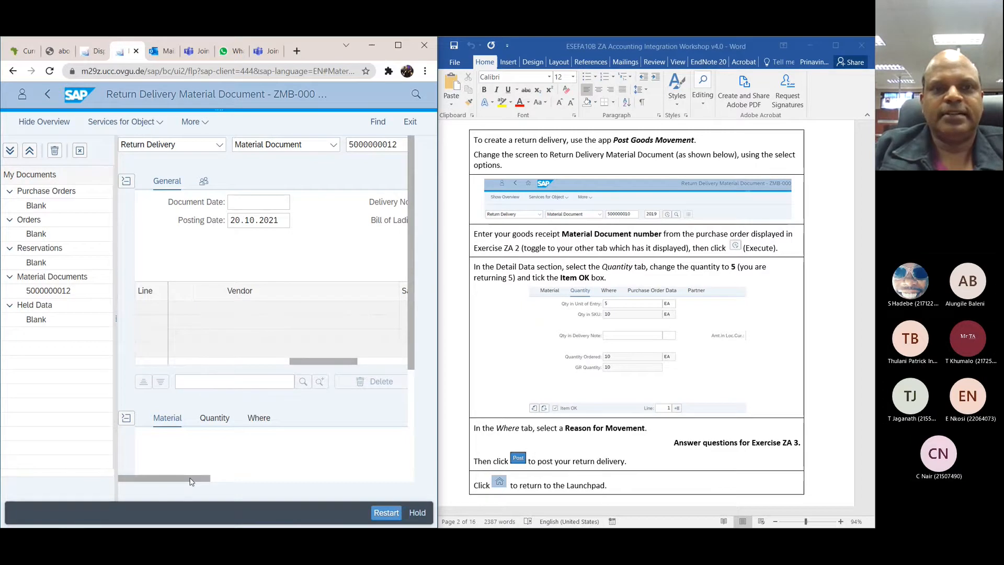
{"action": "left_click_drag", "start_coordinate": [191, 479], "coordinate": [248, 480]}
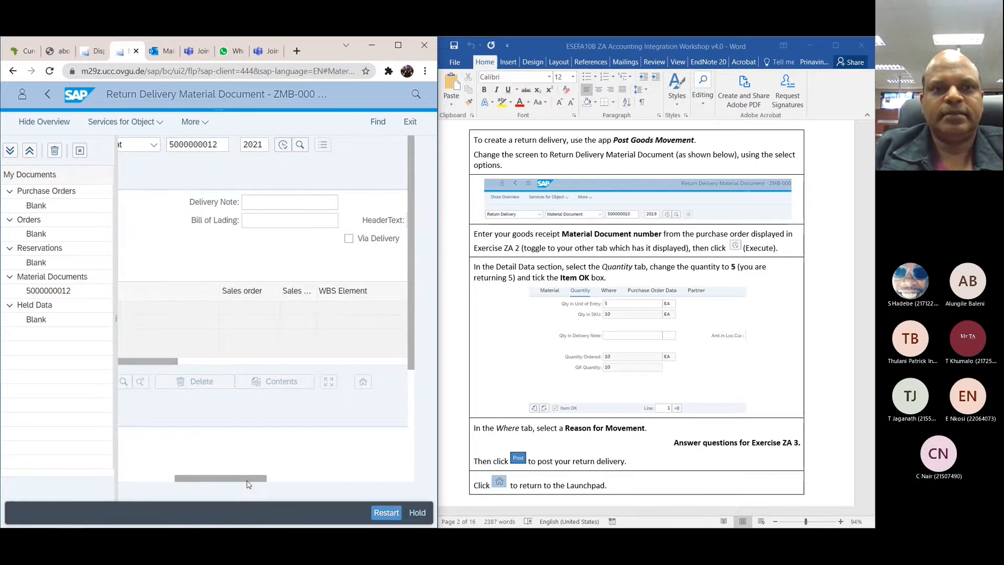
{"action": "left_click", "coordinate": [220, 147]}
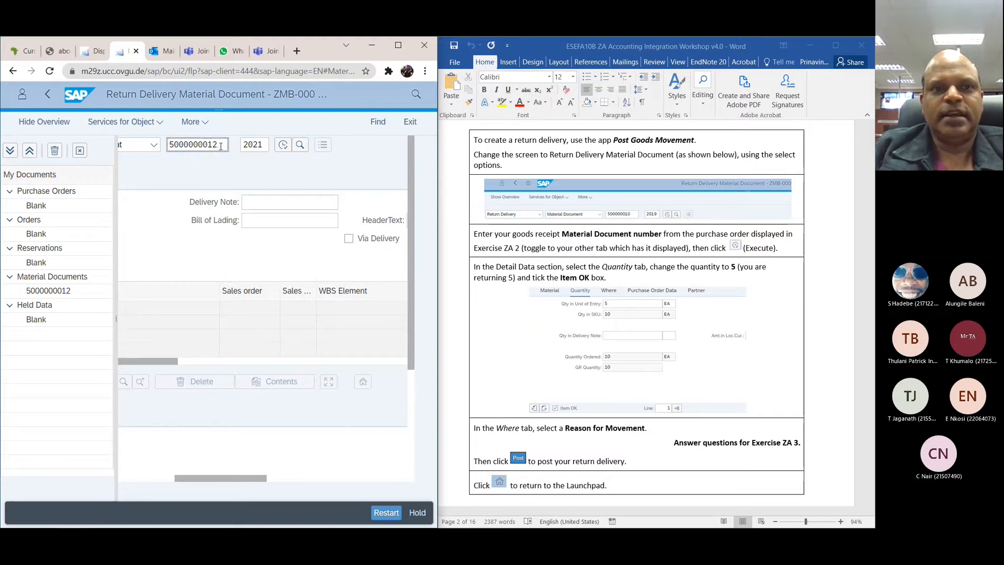
{"action": "left_click", "coordinate": [283, 145]}
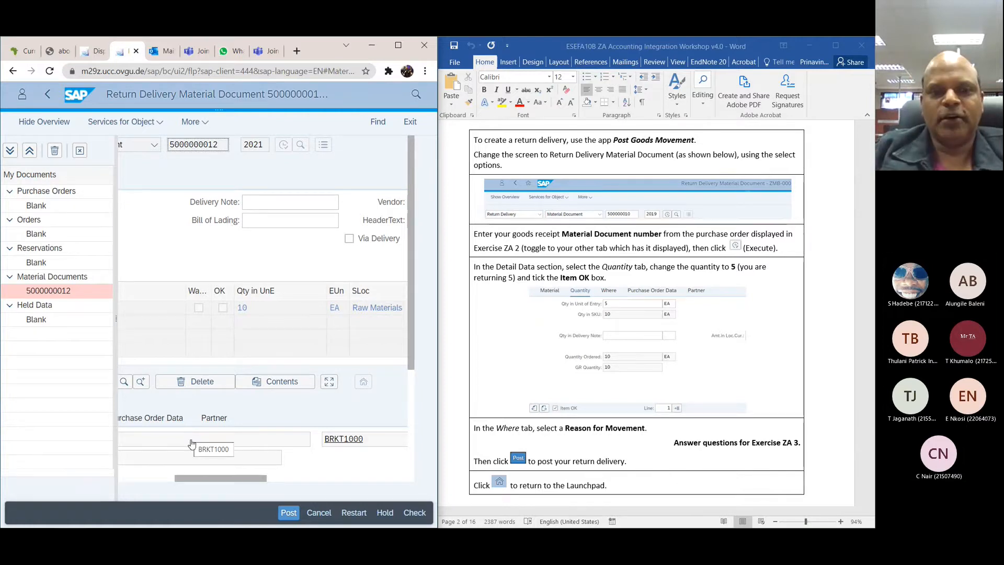
{"action": "left_click_drag", "start_coordinate": [191, 478], "coordinate": [96, 466]}
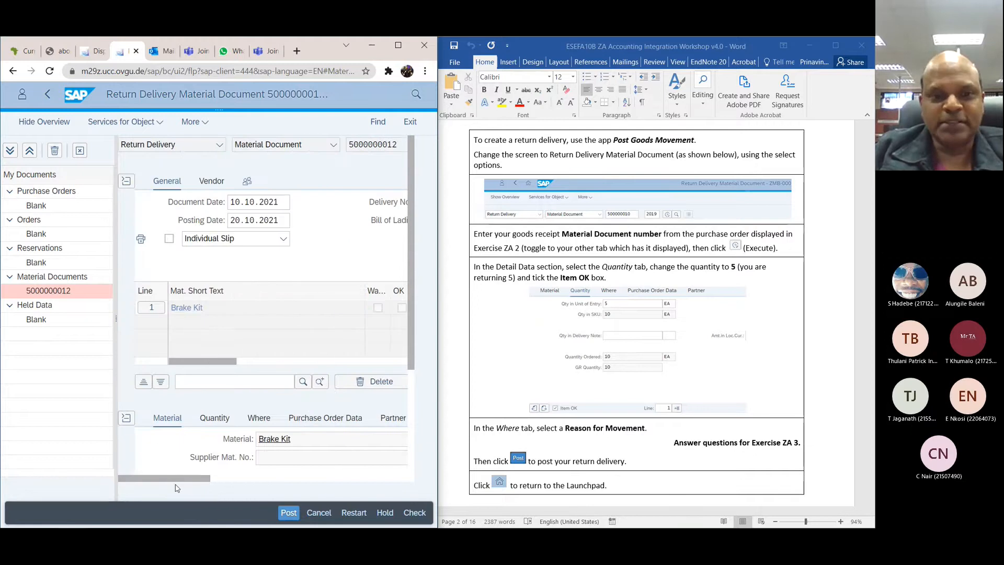
Step: Look over the return delivery's Brake Kit item details and read the ZA 4 instructions for entering a vendor credit memo
{"action": "left_click_drag", "start_coordinate": [412, 303], "coordinate": [416, 387]}
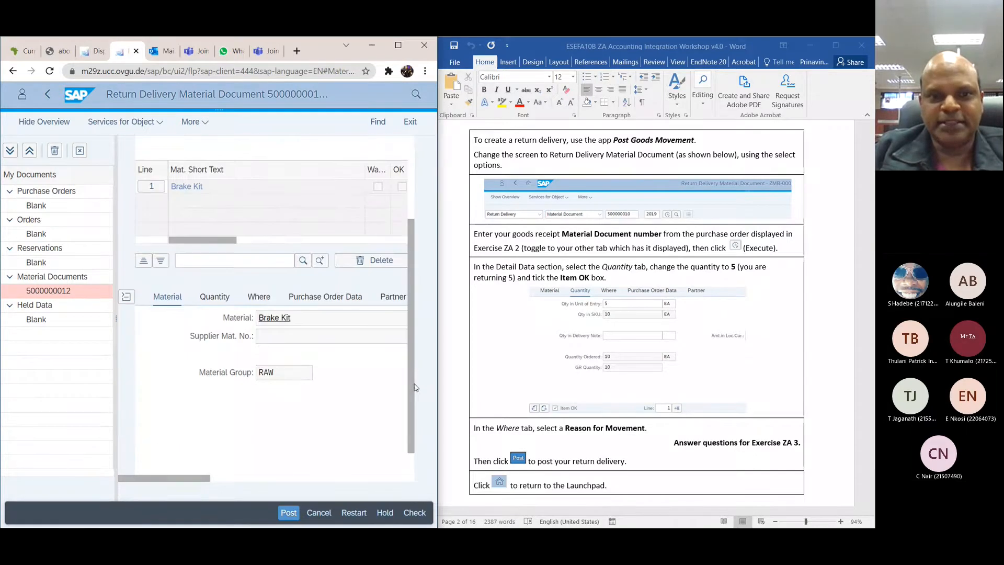
{"action": "left_click_drag", "start_coordinate": [188, 478], "coordinate": [284, 475]}
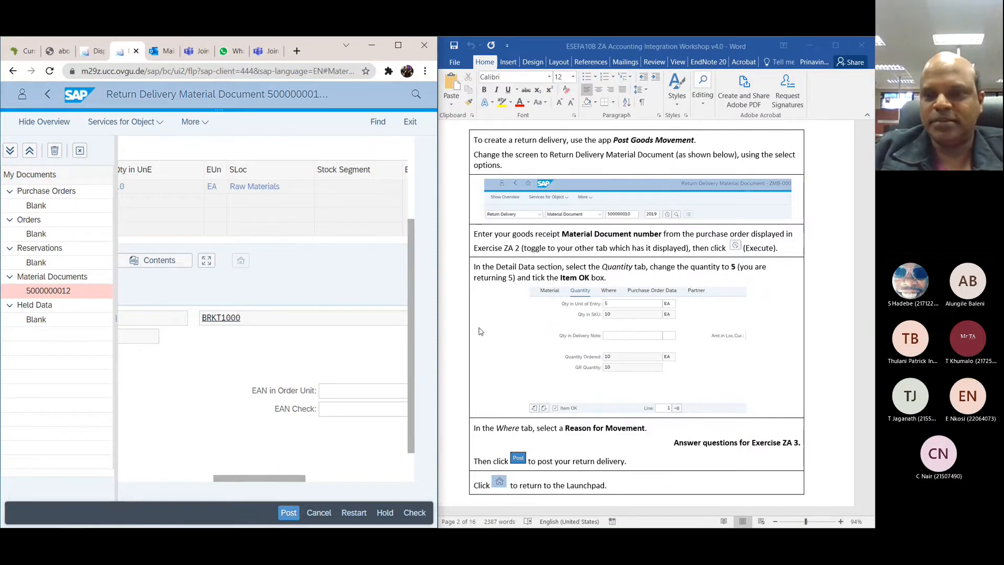
{"action": "scroll", "coordinate": [732, 337], "scroll_direction": "down", "scroll_amount": 3}
{"action": "scroll", "coordinate": [732, 337], "scroll_direction": "down", "scroll_amount": 4}
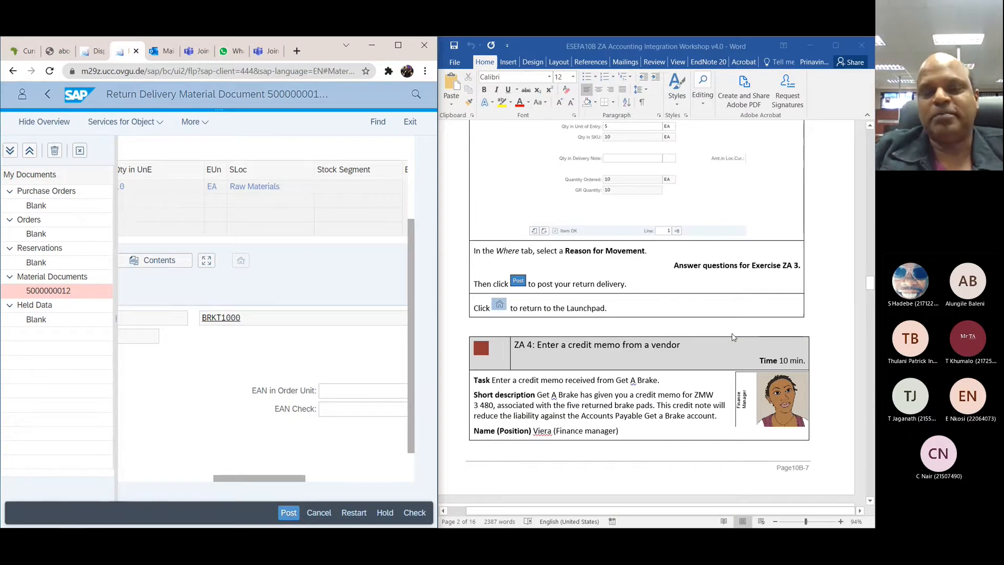
{"action": "scroll", "coordinate": [732, 338], "scroll_direction": "down", "scroll_amount": 3}
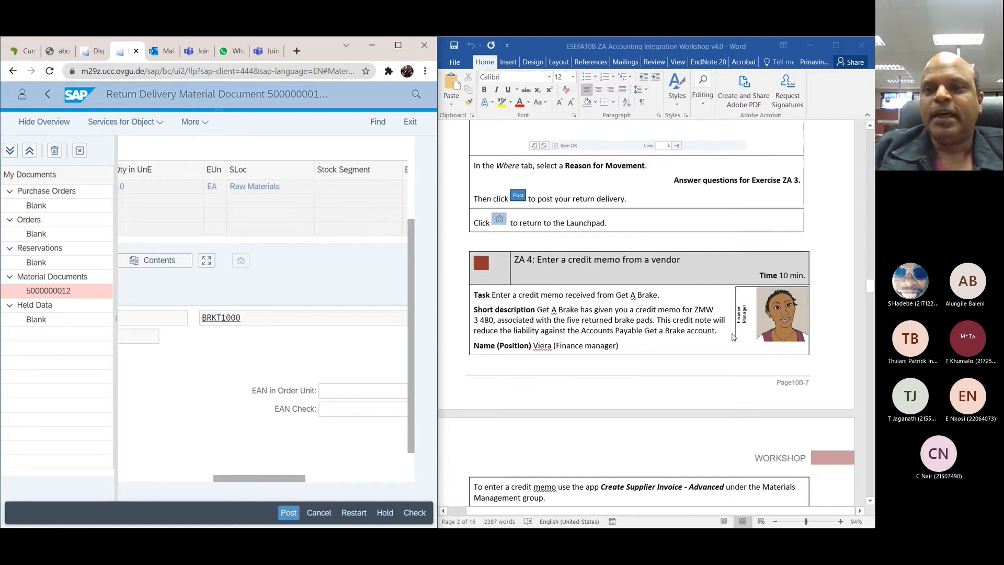
{"action": "scroll", "coordinate": [642, 335], "scroll_direction": "down", "scroll_amount": 3}
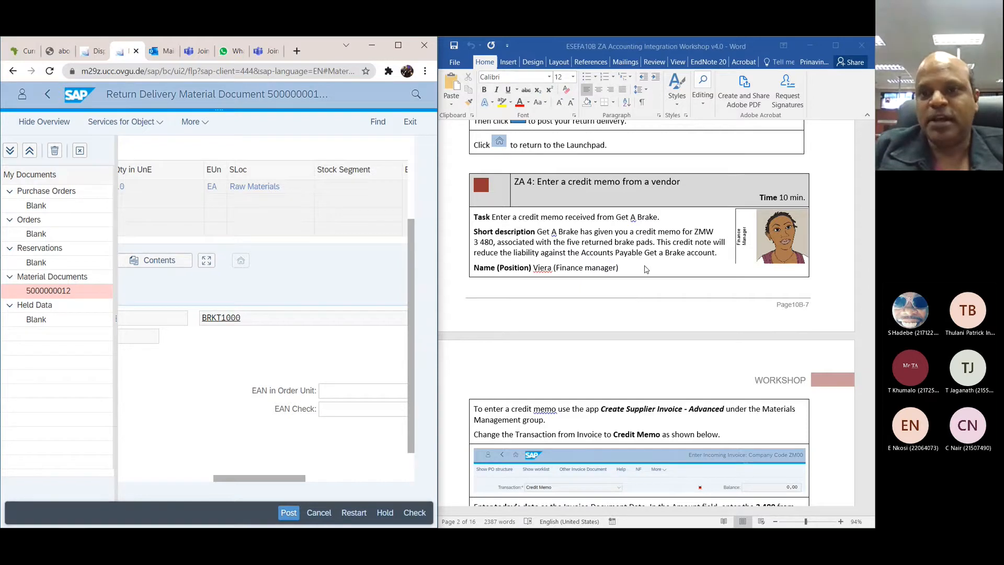
{"action": "scroll", "coordinate": [647, 269], "scroll_direction": "down", "scroll_amount": 1}
{"action": "scroll", "coordinate": [647, 269], "scroll_direction": "down", "scroll_amount": 5}
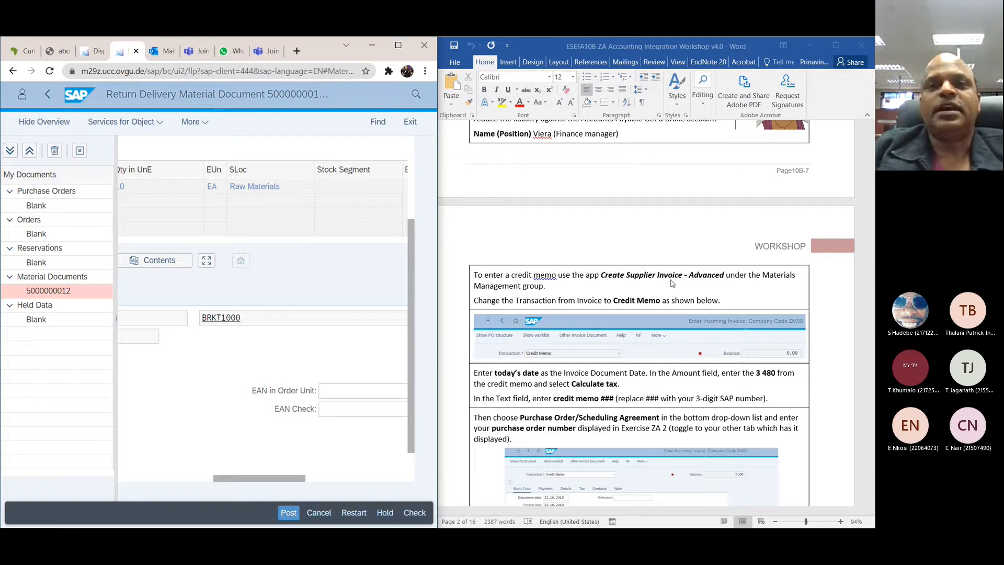
Step: Search the apps for "credit supplier invoice", leaving the return delivery without saving it
{"action": "left_click", "coordinate": [413, 95]}
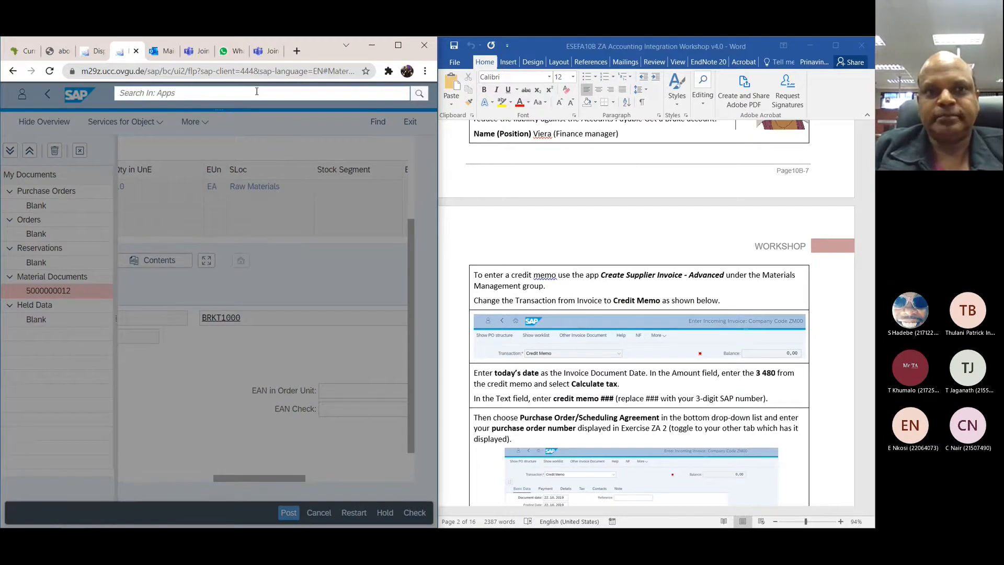
{"action": "type", "text": "credit "}
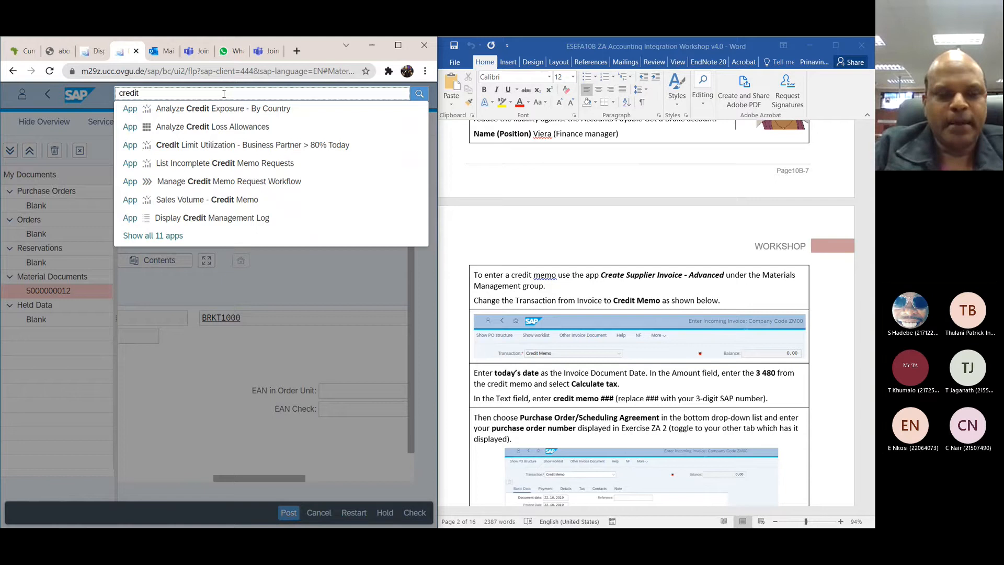
{"action": "type", "text": "supp"}
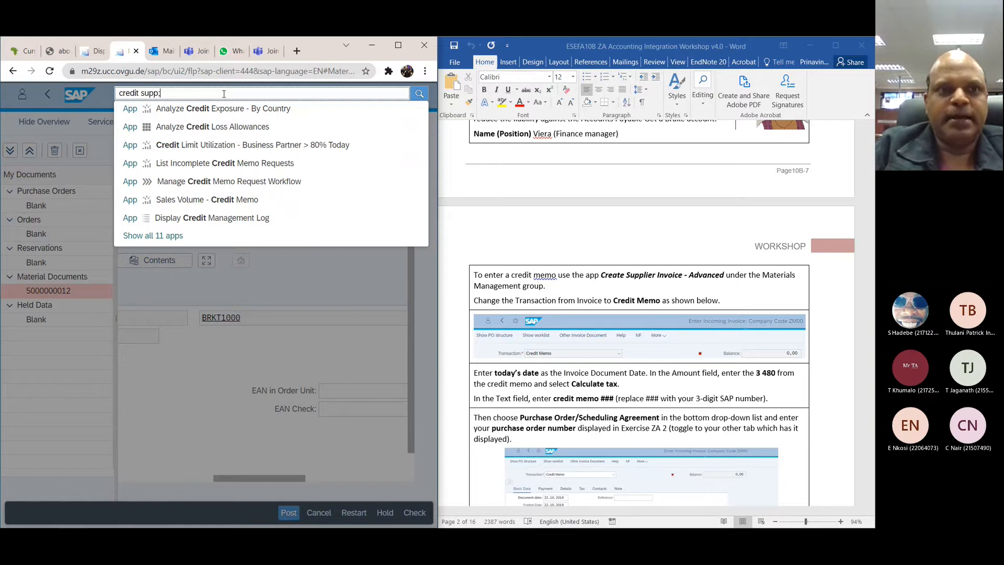
{"action": "type", "text": "li"}
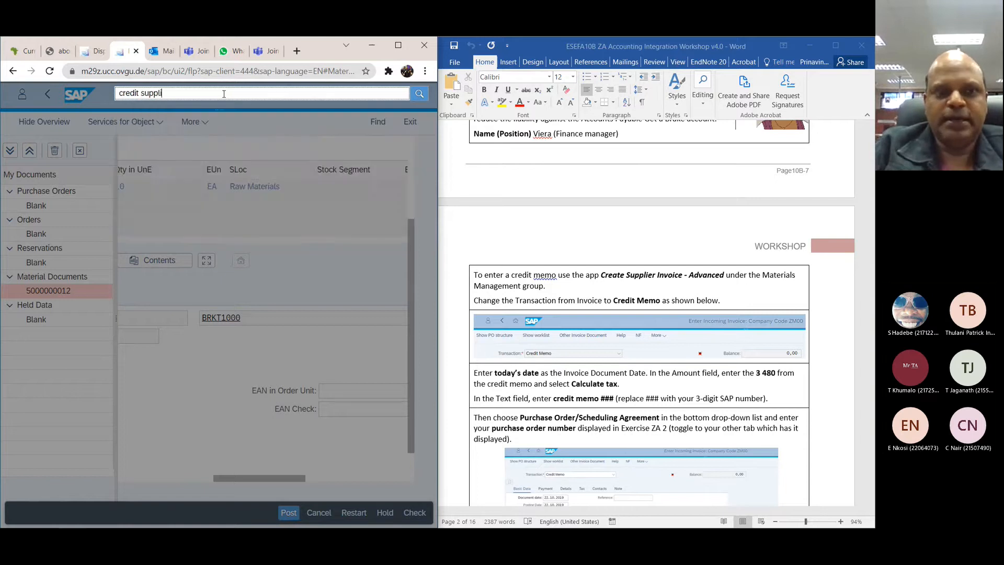
{"action": "type", "text": "er invoice"}
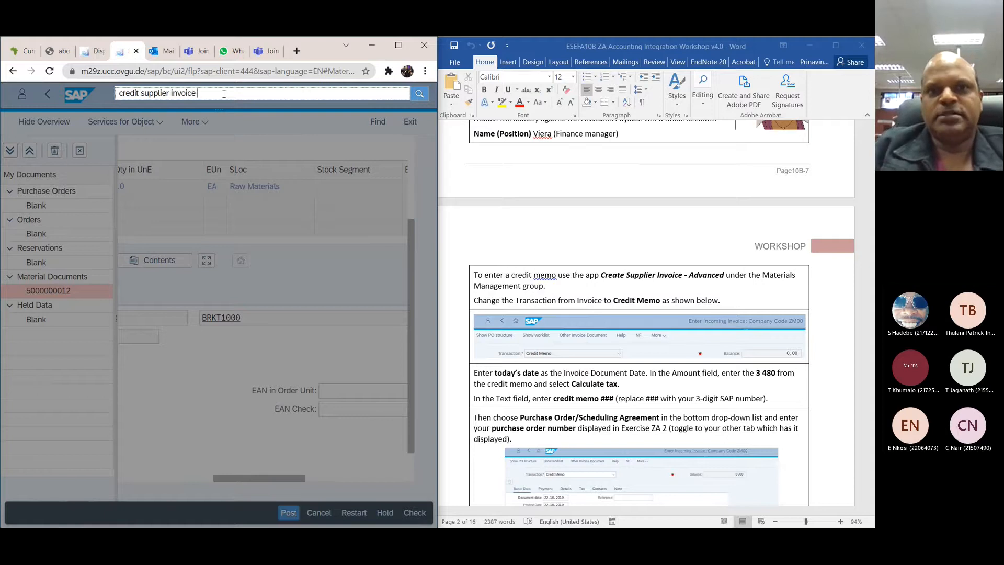
{"action": "left_click", "coordinate": [418, 95]}
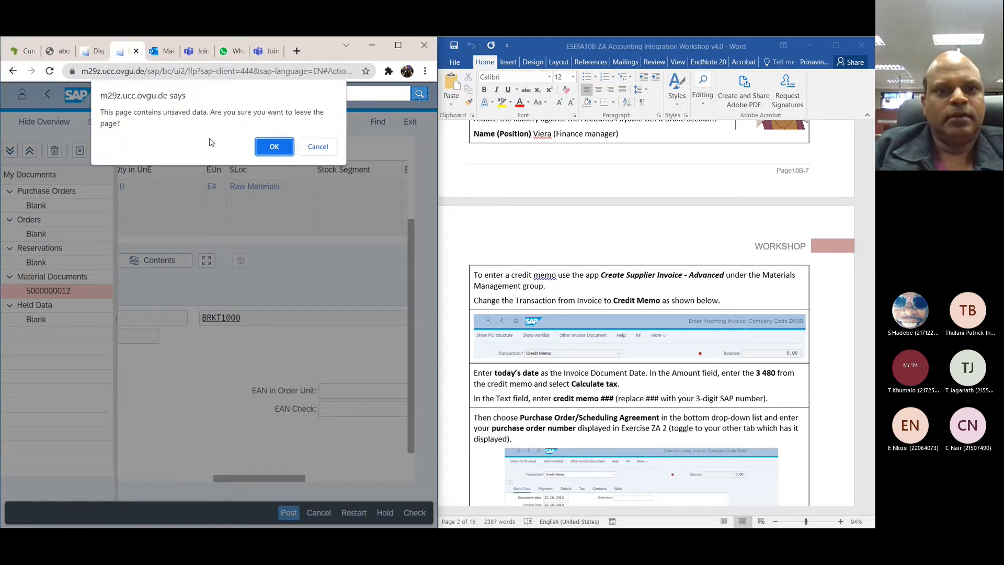
{"action": "left_click", "coordinate": [277, 149]}
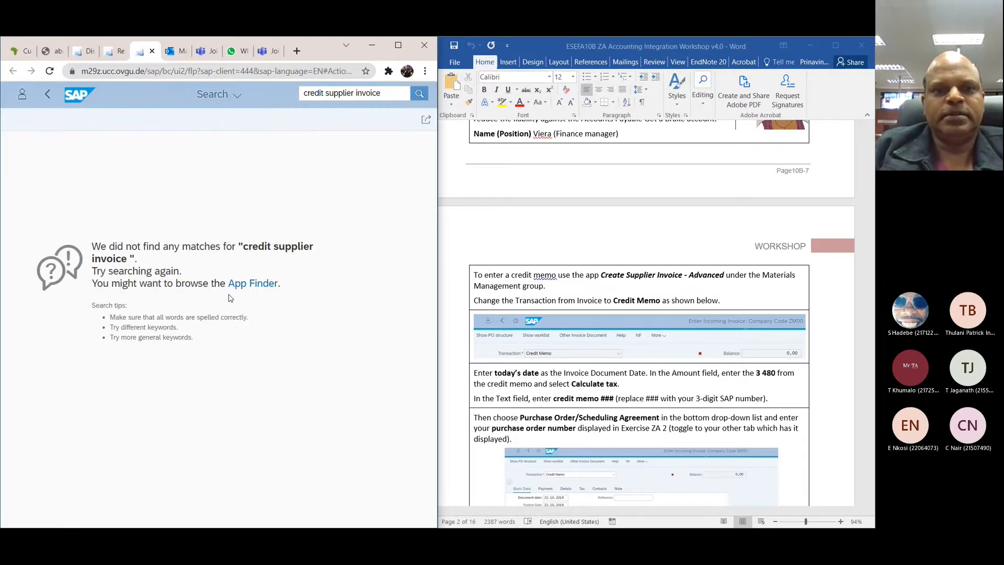
Step: Open the App Finder, search its catalog for "materials management", and shorten the search term to "materials"
{"action": "left_click", "coordinate": [253, 284]}
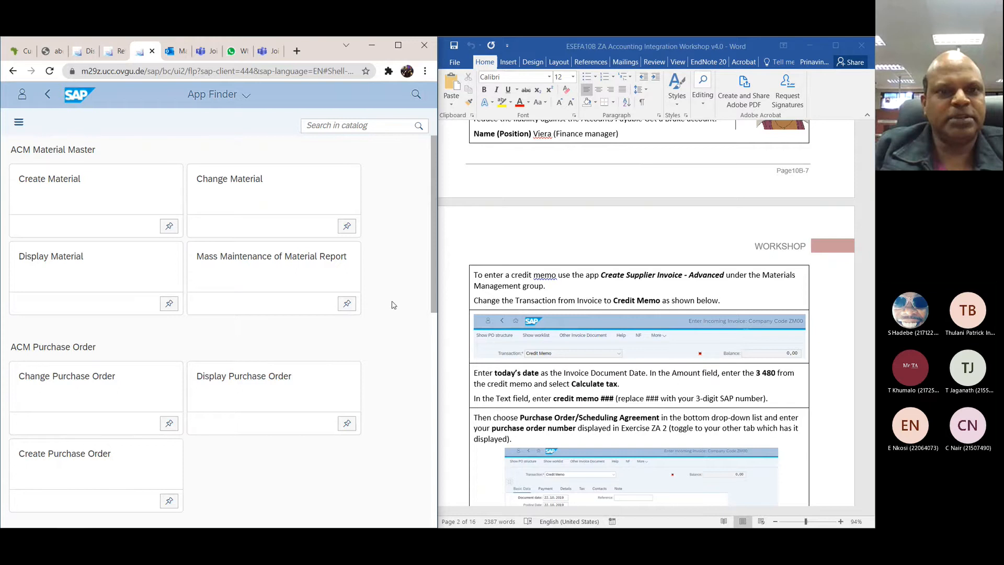
{"action": "left_click", "coordinate": [369, 126]}
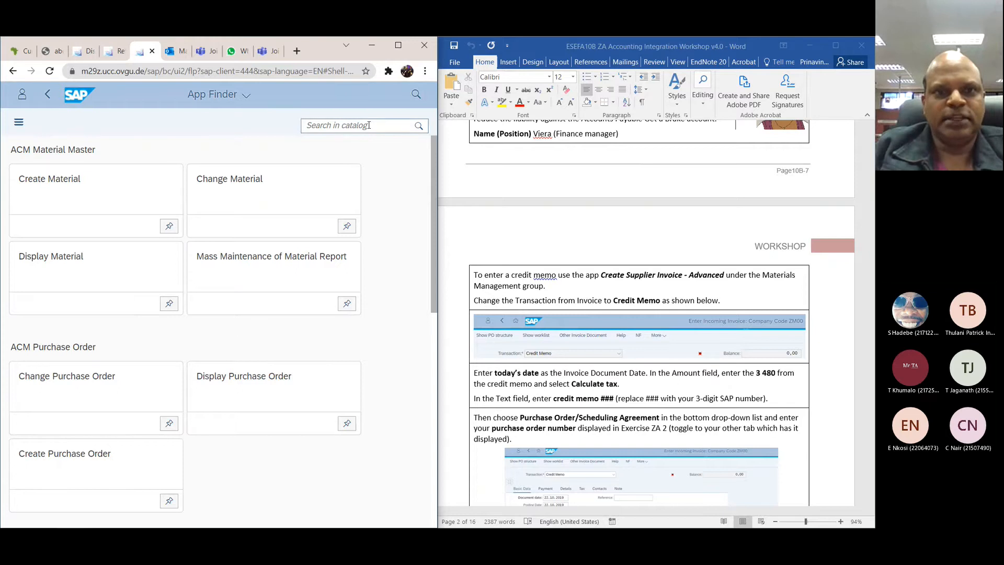
{"action": "type", "text": "mater"}
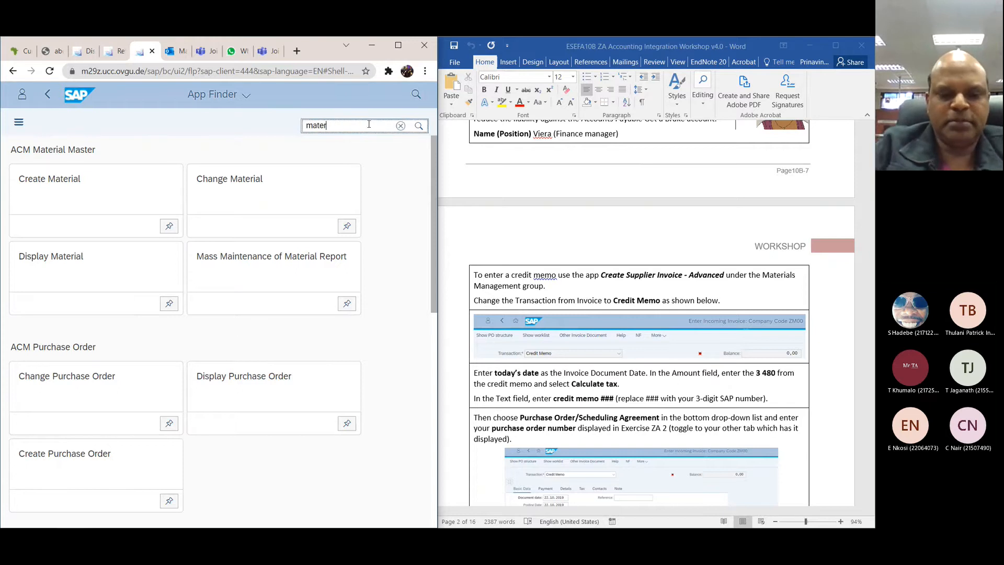
{"action": "type", "text": "ials management"}
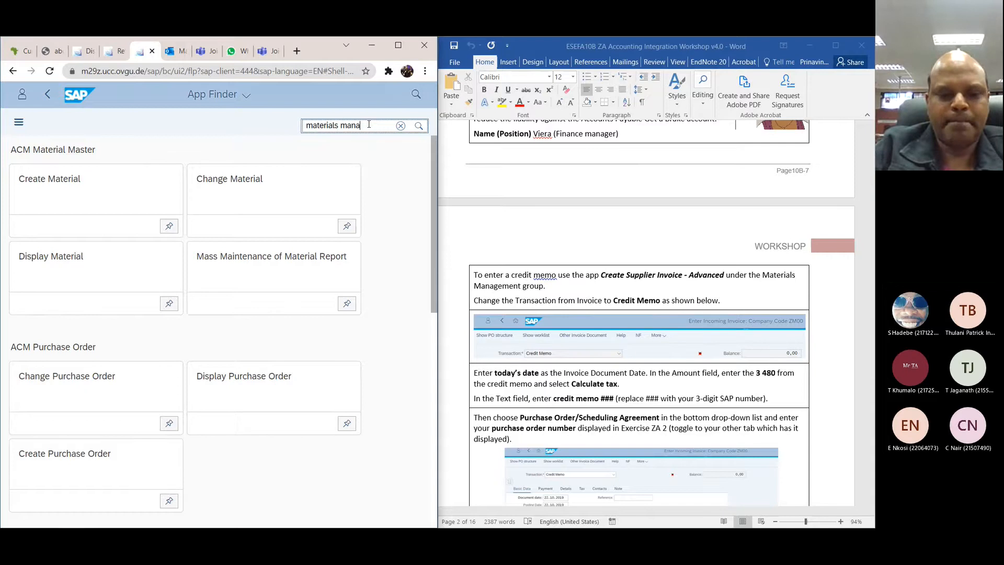
{"action": "left_click", "coordinate": [418, 126]}
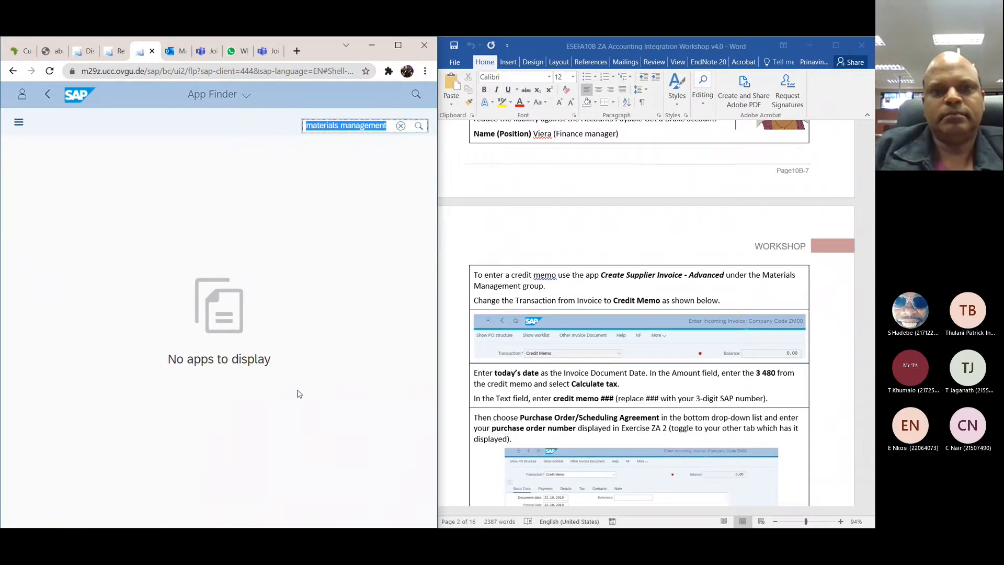
{"action": "key", "text": "Right"}
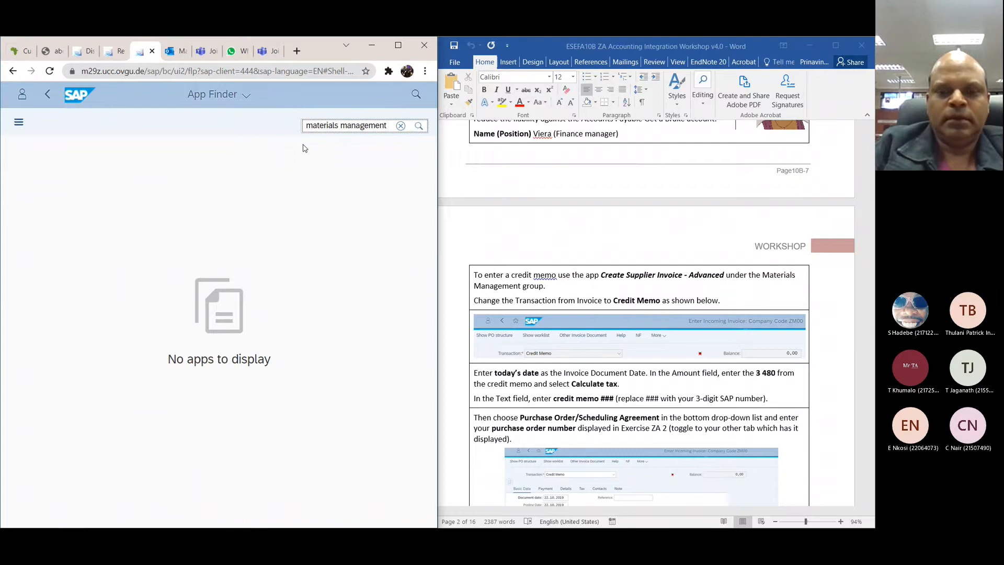
{"action": "key", "text": "BackSpace"}
{"action": "key", "text": "BackSpace"}
{"action": "key", "text": "BackSpace"}
{"action": "key", "text": "BackSpace"}
{"action": "key", "text": "BackSpace"}
{"action": "key", "text": "BackSpace"}
{"action": "key", "text": "BackSpace"}
{"action": "key", "text": "BackSpace"}
{"action": "key", "text": "BackSpace"}
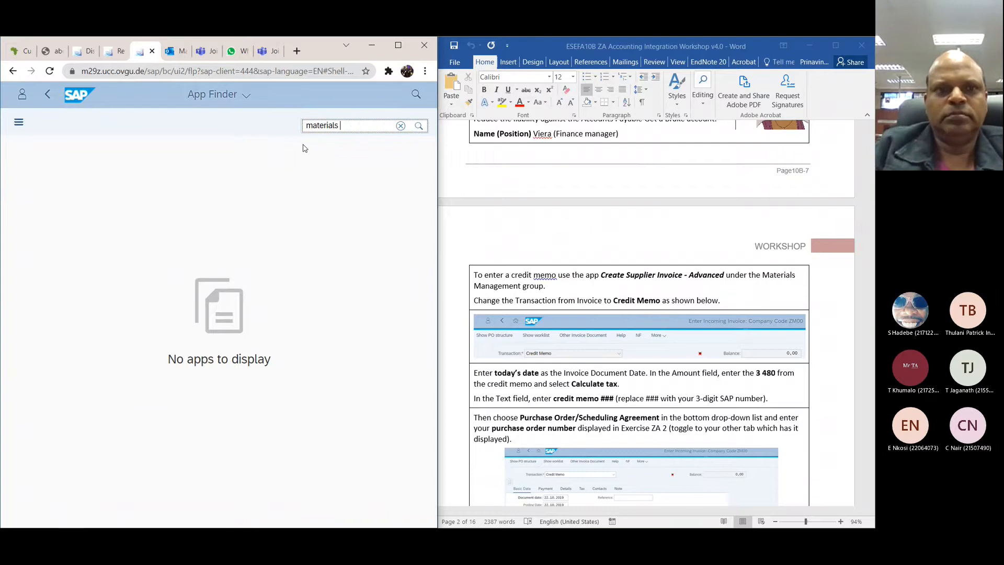
Step: Search all apps for "materials management" using the general app search
{"action": "left_click", "coordinate": [415, 95]}
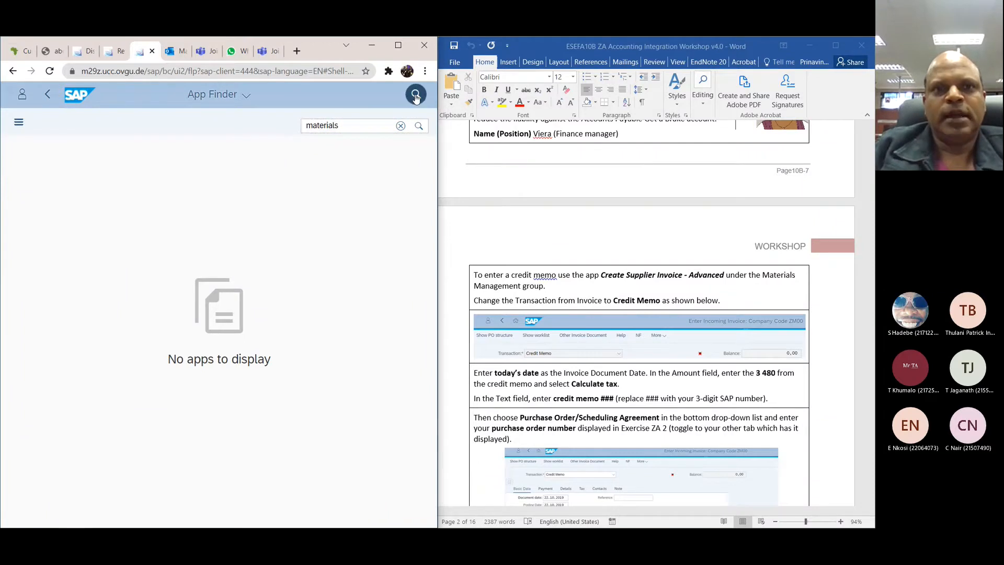
{"action": "type", "text": "mat"}
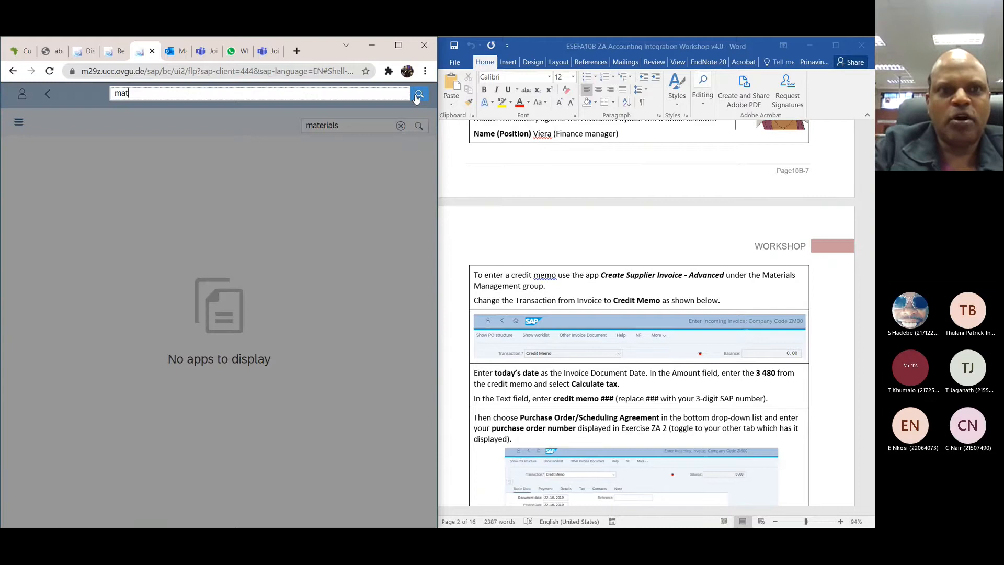
{"action": "type", "text": "erials"}
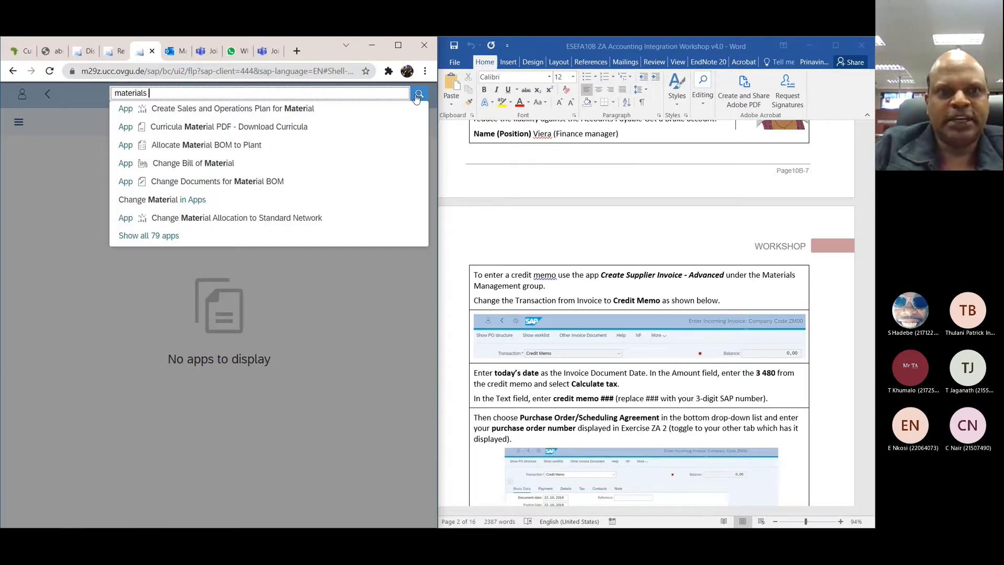
{"action": "type", "text": " management"}
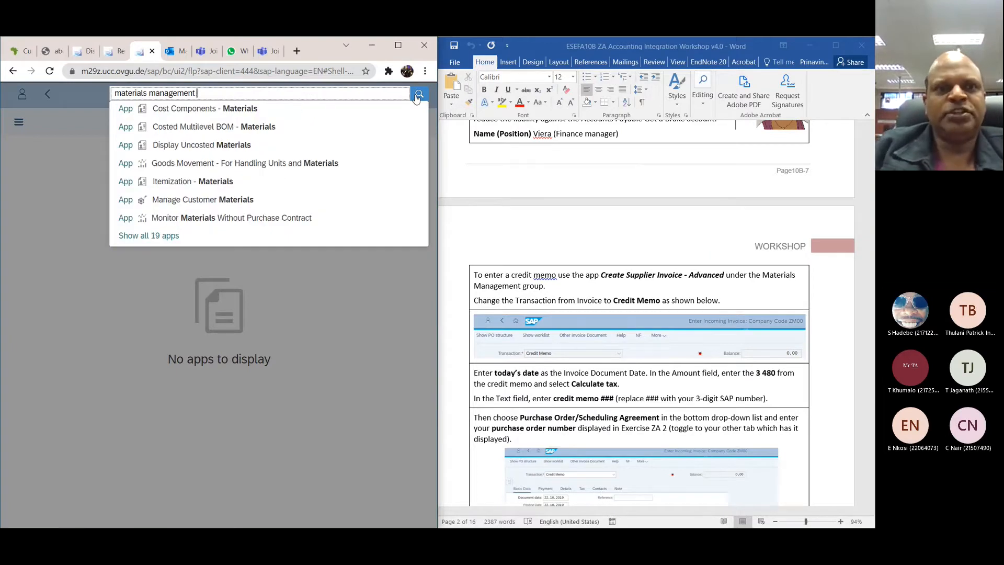
{"action": "left_click", "coordinate": [416, 98]}
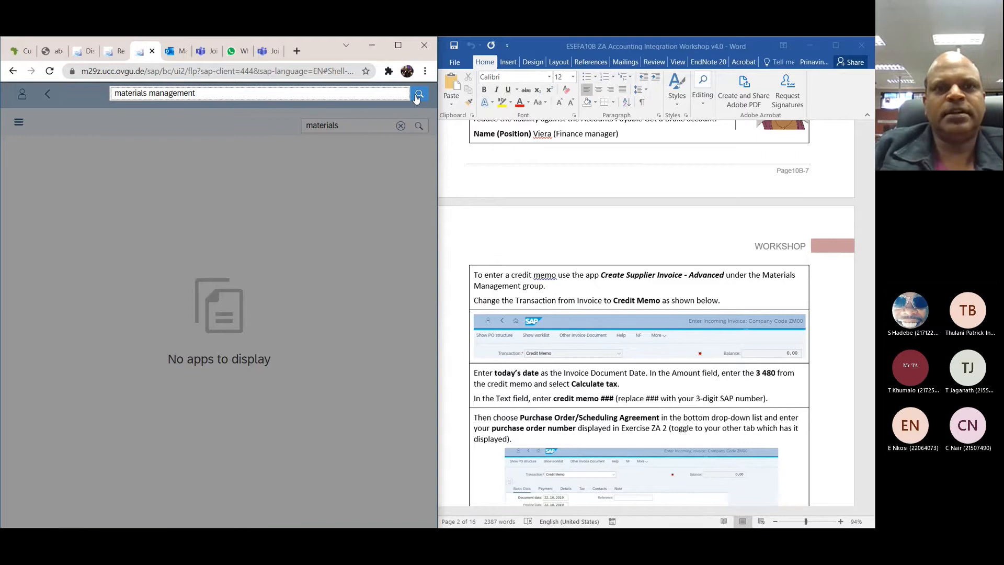
{"action": "left_click", "coordinate": [416, 99]}
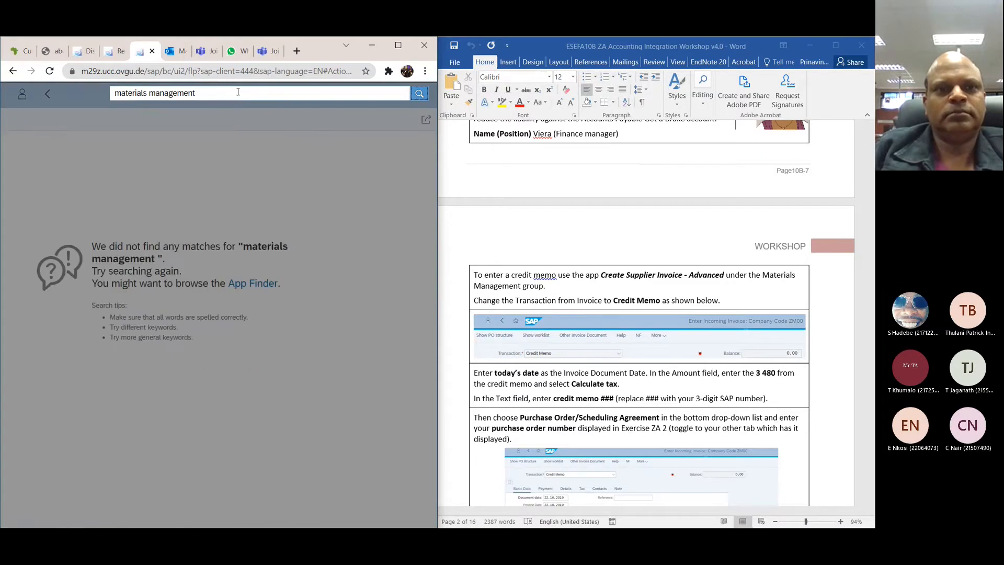
{"action": "key", "text": "Return"}
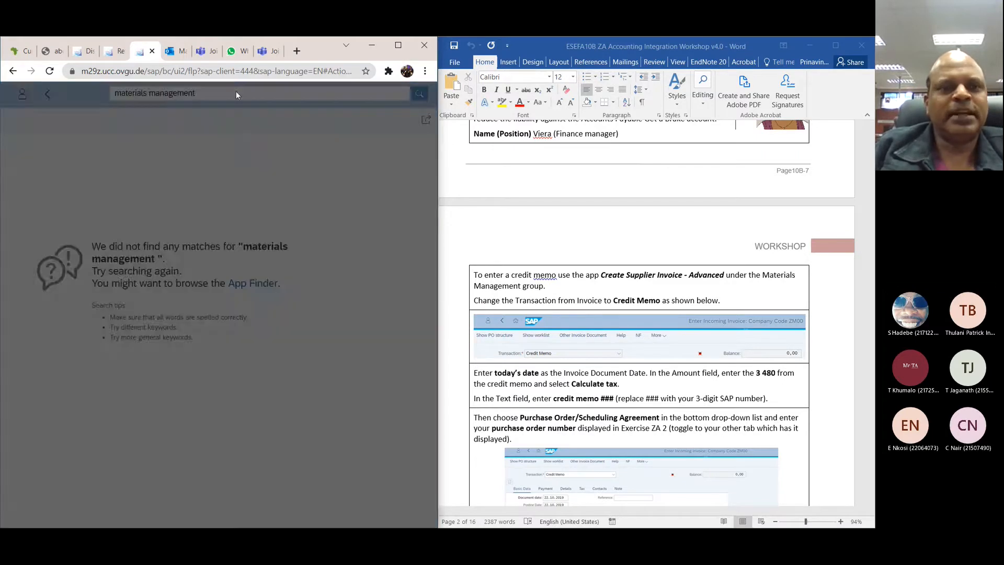
Step: Return to the launchpad's home page and show the Materials Management group of apps
{"action": "left_click", "coordinate": [253, 284]}
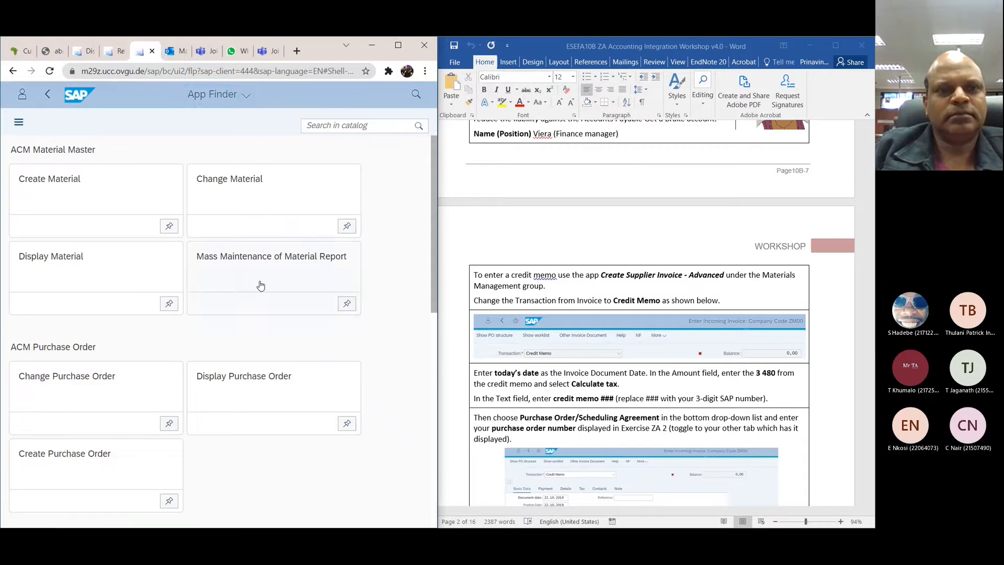
{"action": "left_click", "coordinate": [242, 95]}
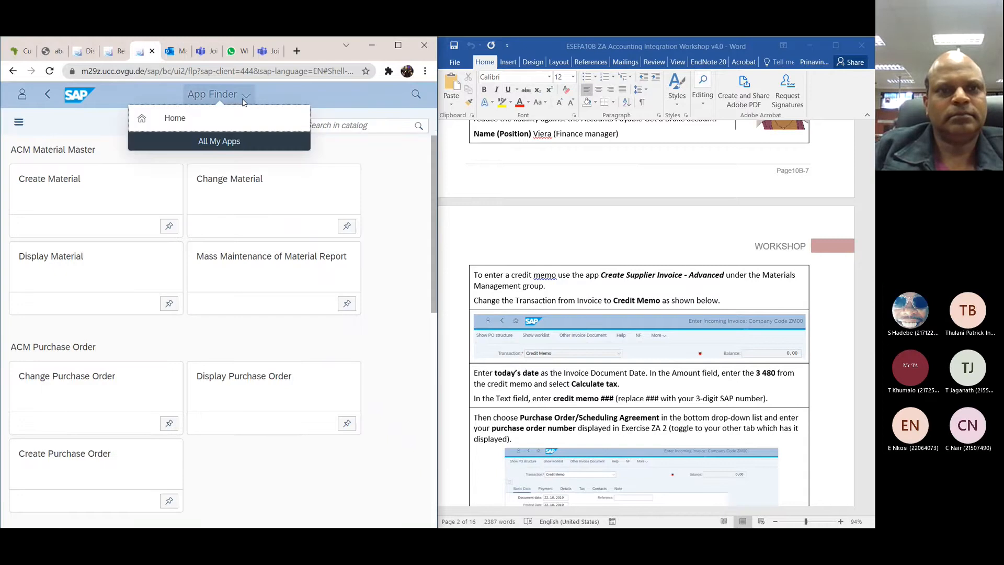
{"action": "left_click", "coordinate": [176, 118]}
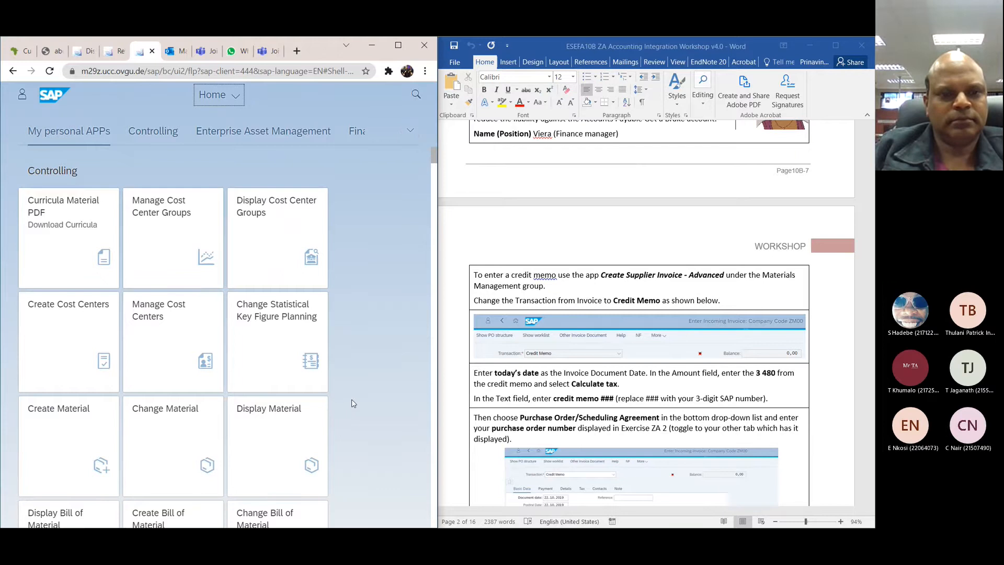
{"action": "scroll", "coordinate": [352, 400], "scroll_direction": "down", "scroll_amount": 9}
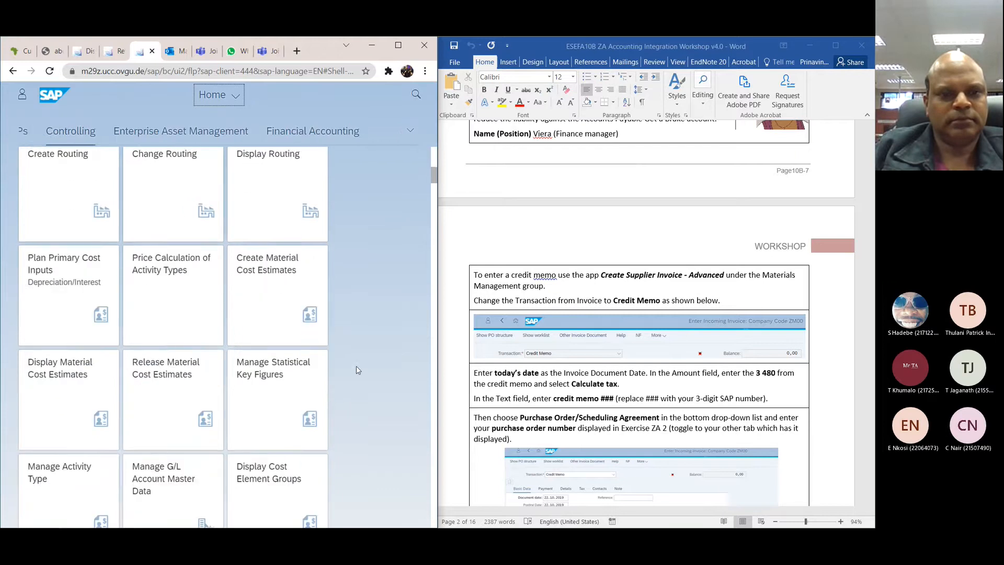
{"action": "scroll", "coordinate": [358, 370], "scroll_direction": "down", "scroll_amount": 3}
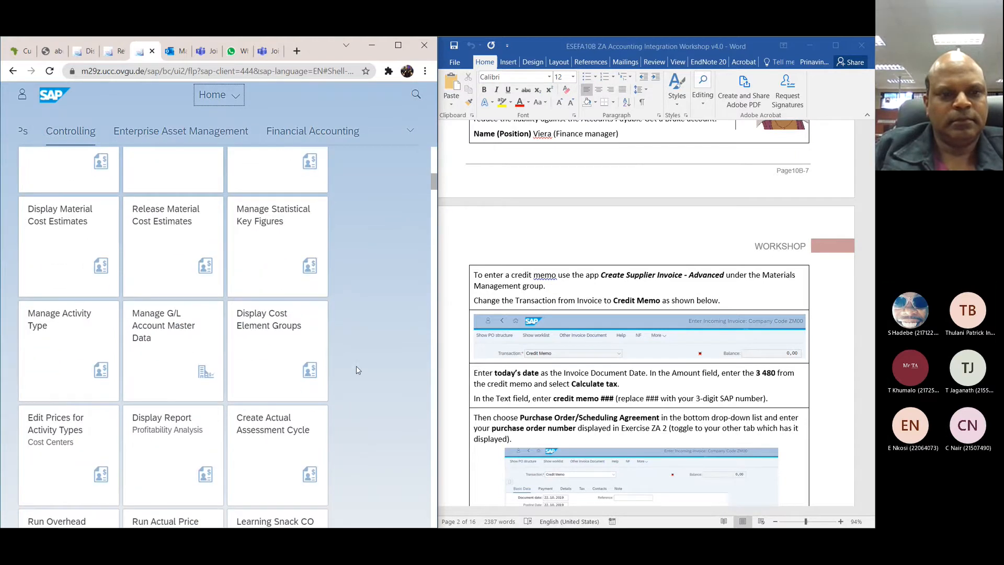
{"action": "scroll", "coordinate": [357, 370], "scroll_direction": "down", "scroll_amount": 8}
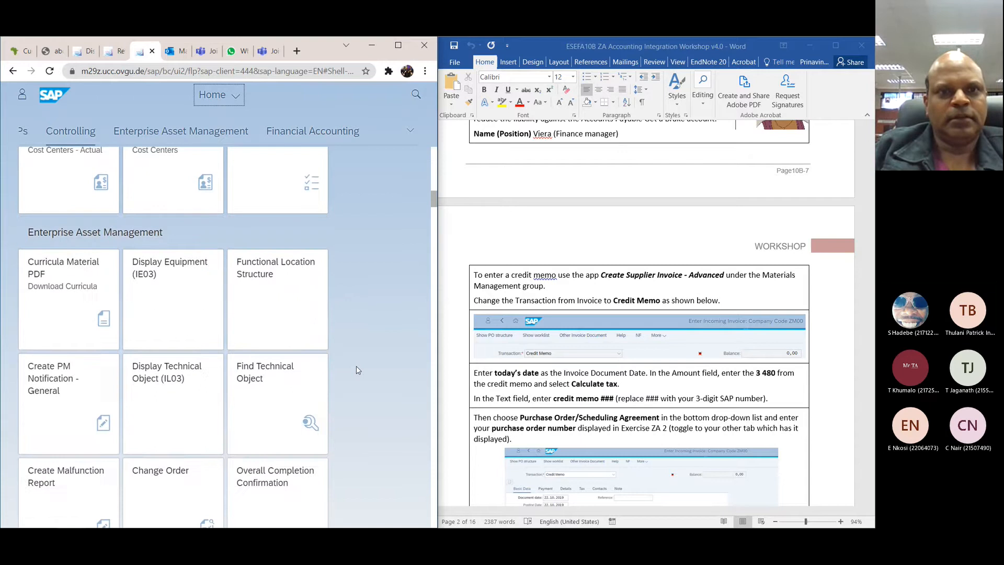
{"action": "left_click", "coordinate": [410, 131]}
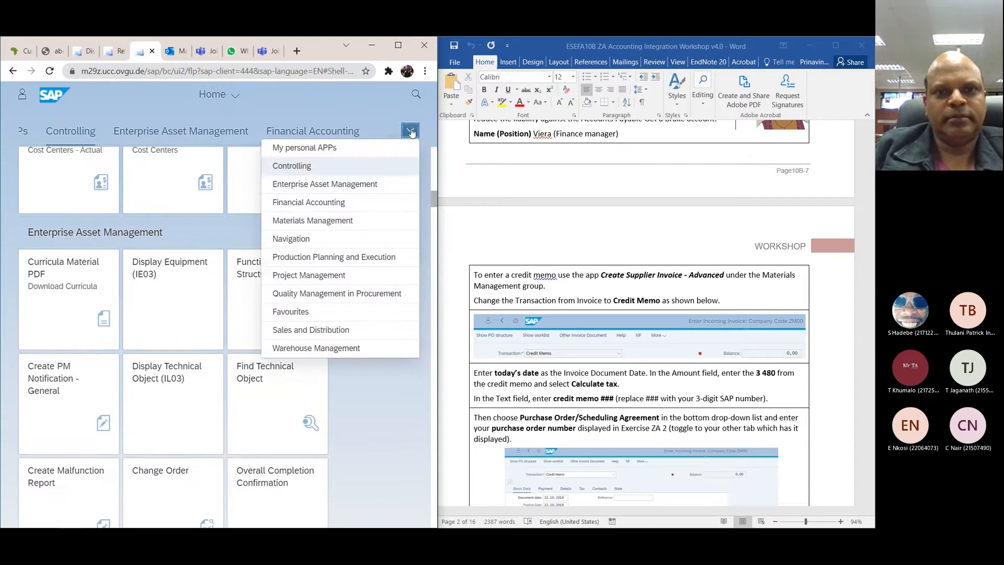
{"action": "left_click", "coordinate": [335, 227]}
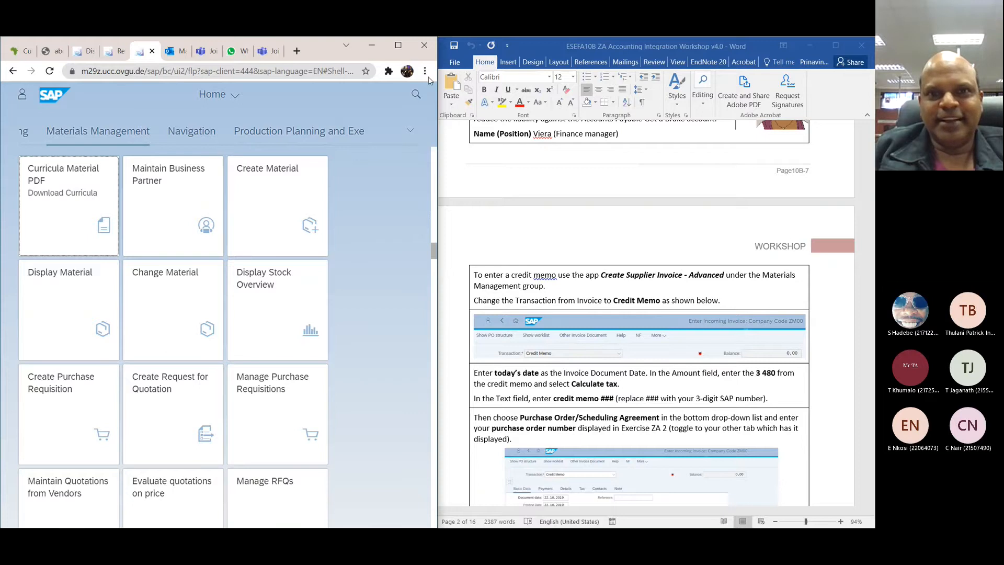
Step: Search the apps for "create suppli" and open Create Supplier Invoice - Advanced
{"action": "left_click", "coordinate": [420, 95]}
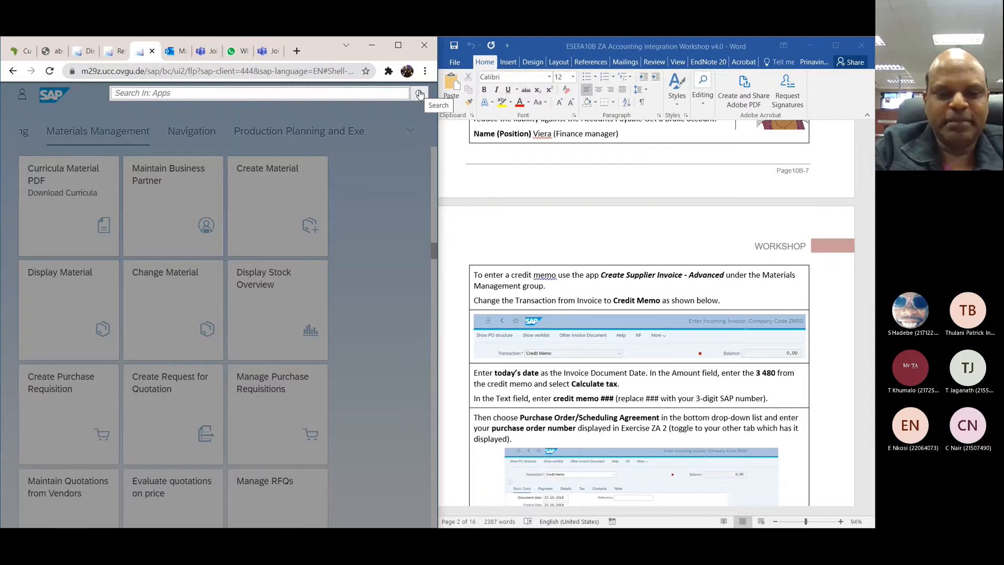
{"action": "type", "text": "create"}
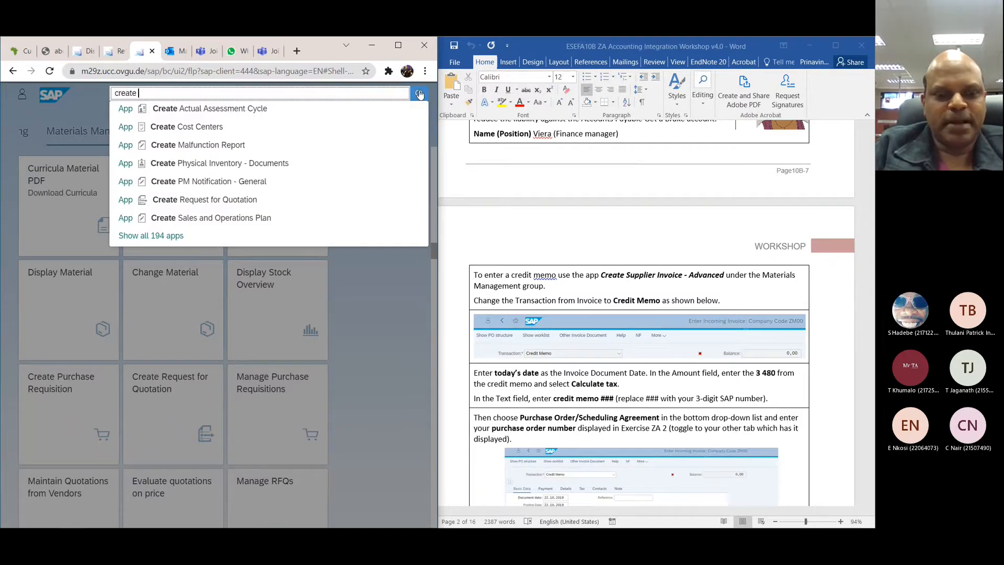
{"action": "type", "text": " suppli"}
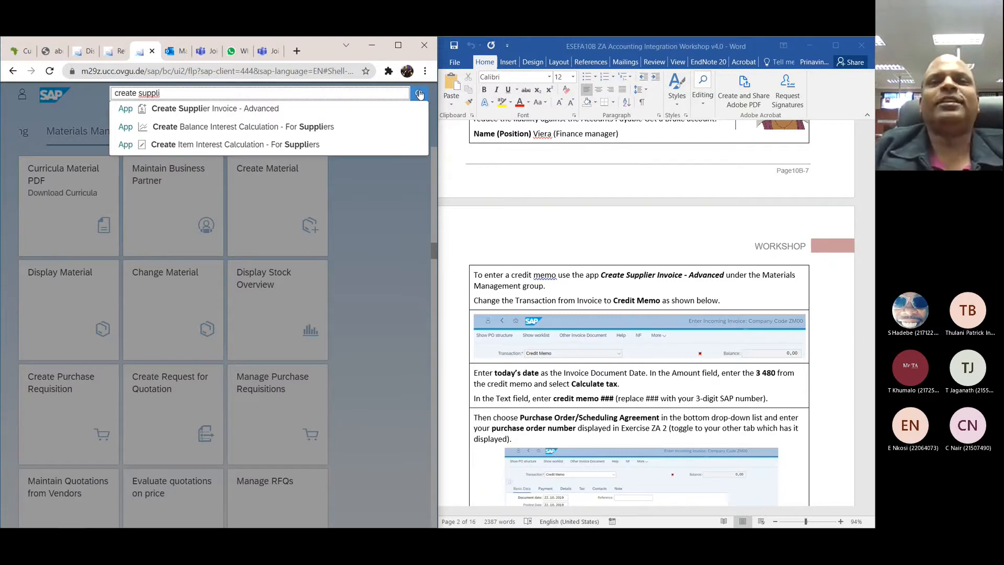
{"action": "left_click", "coordinate": [268, 108]}
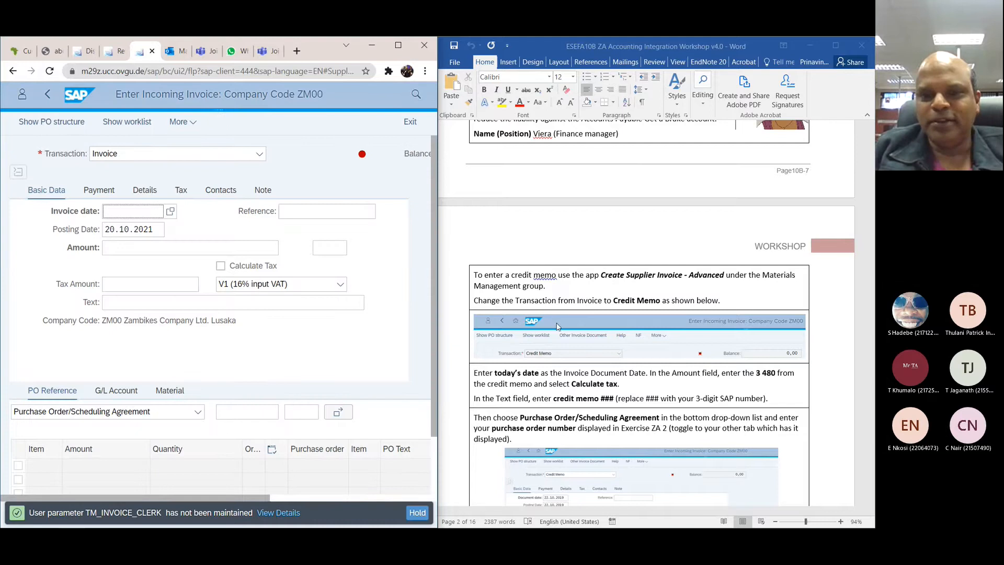
Step: Change the transaction of the incoming invoice to Credit Memo
{"action": "scroll", "coordinate": [557, 326], "scroll_direction": "down", "scroll_amount": 3}
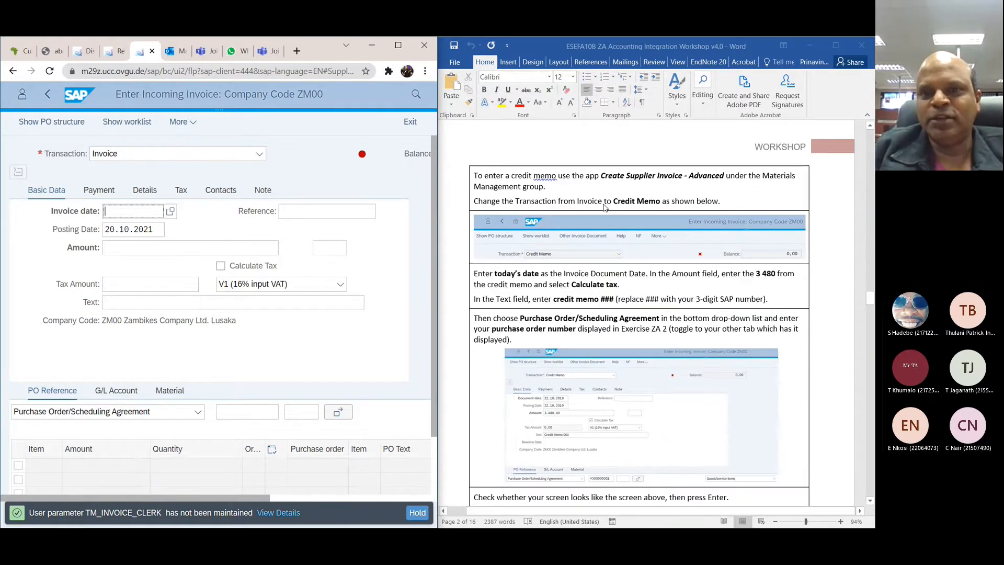
{"action": "left_click", "coordinate": [259, 155]}
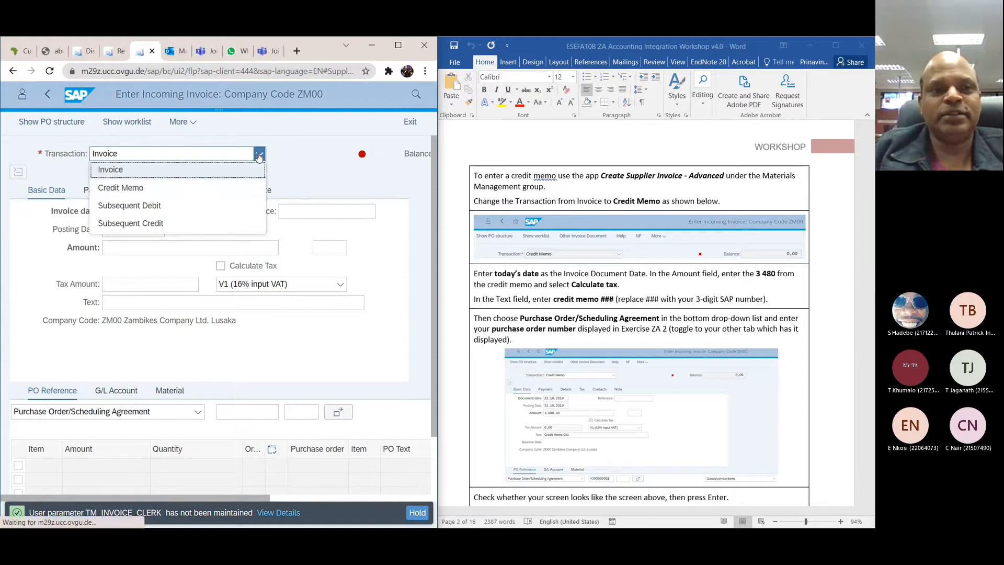
{"action": "left_click", "coordinate": [121, 190]}
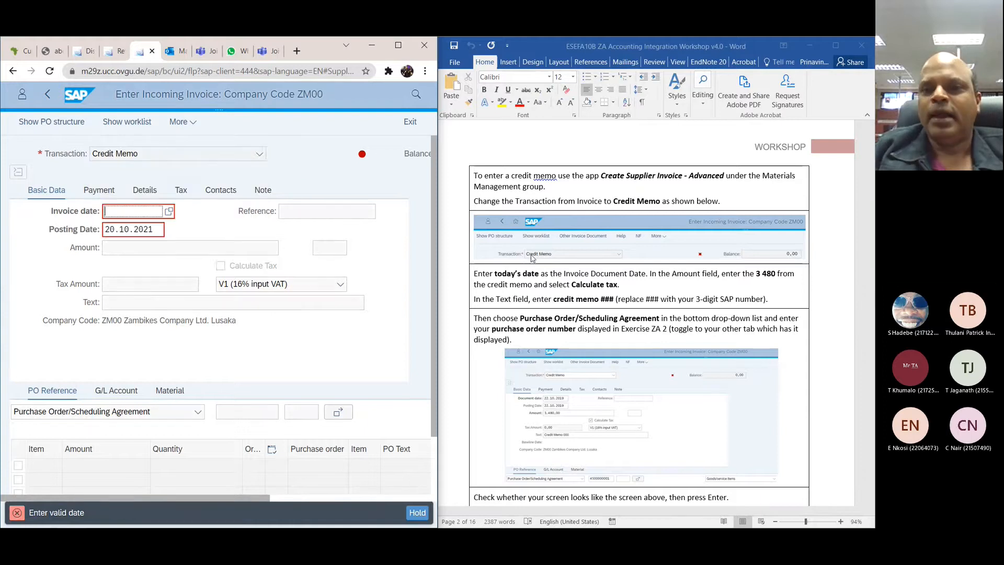
Step: Set the credit memo's invoice date to today's date, 20.10.2021, using the calendar
{"action": "scroll", "coordinate": [532, 263], "scroll_direction": "down", "scroll_amount": 1}
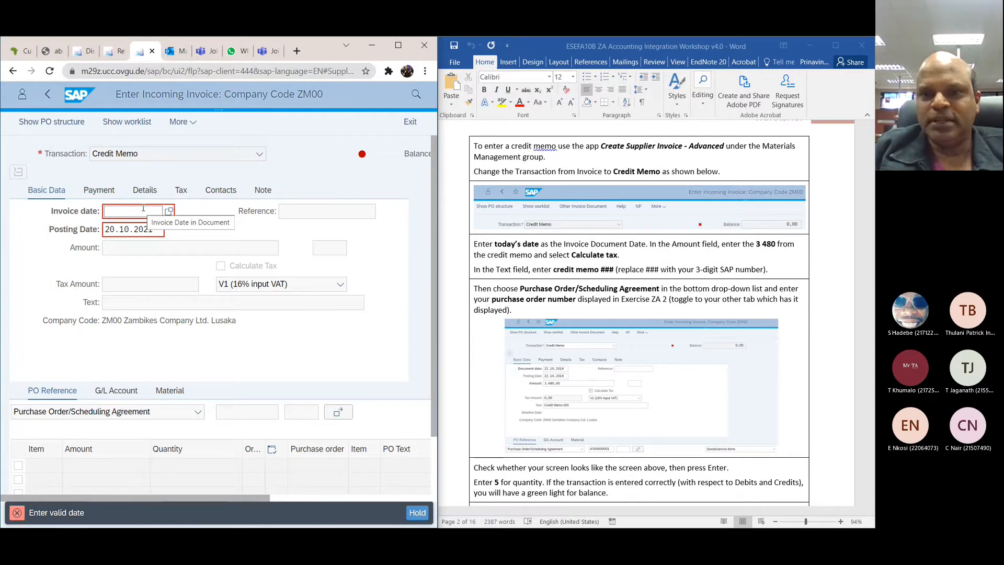
{"action": "left_click", "coordinate": [165, 211]}
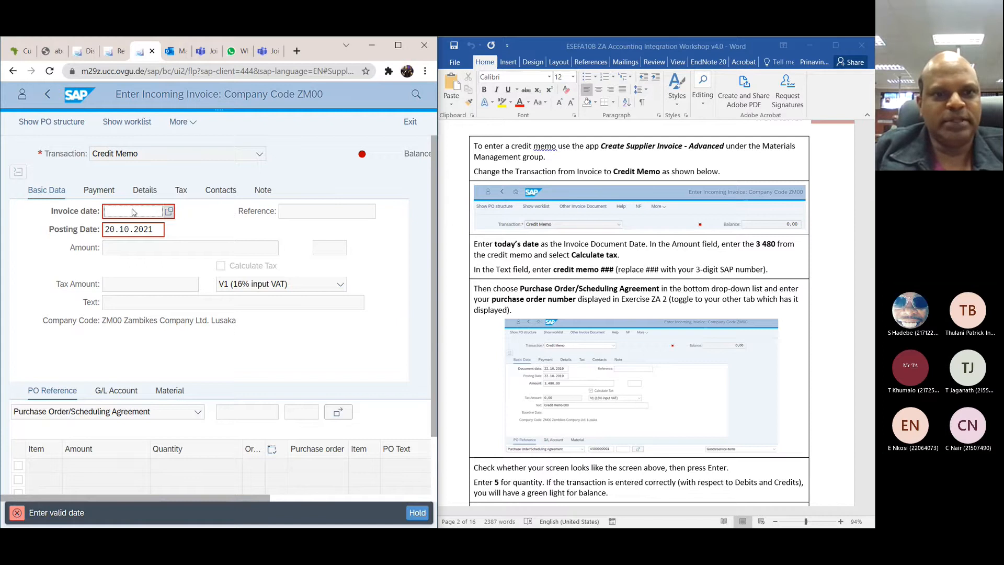
{"action": "left_click", "coordinate": [169, 211]}
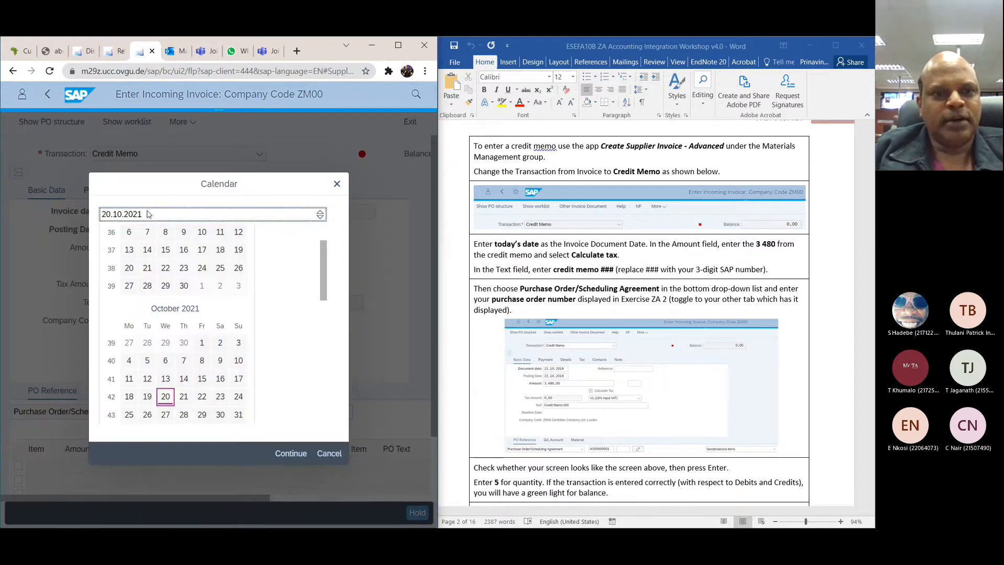
{"action": "left_click", "coordinate": [163, 399]}
{"action": "left_click", "coordinate": [285, 453]}
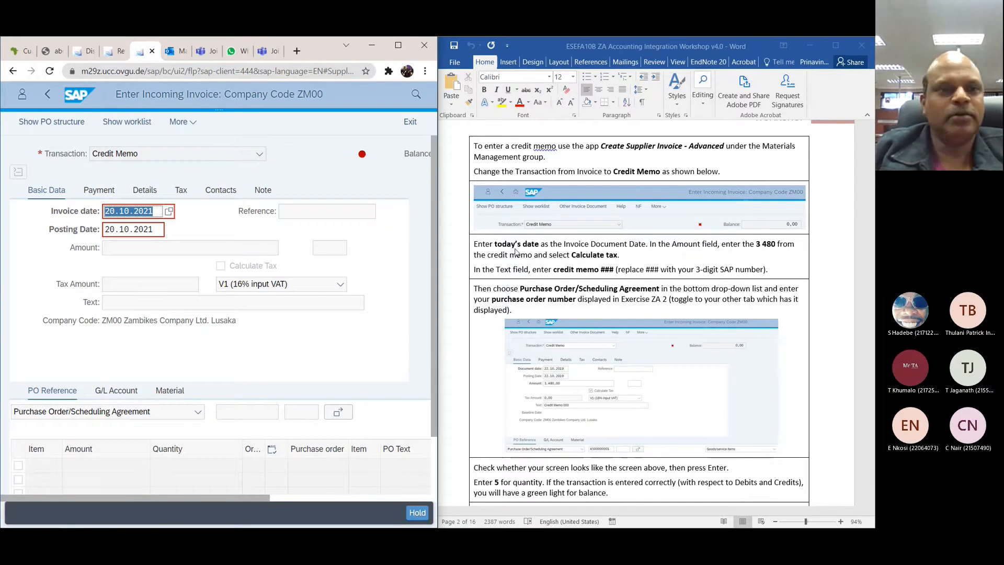
Step: Enter 3480 as the credit memo's amount and enable Calculate Tax
{"action": "left_click", "coordinate": [176, 249]}
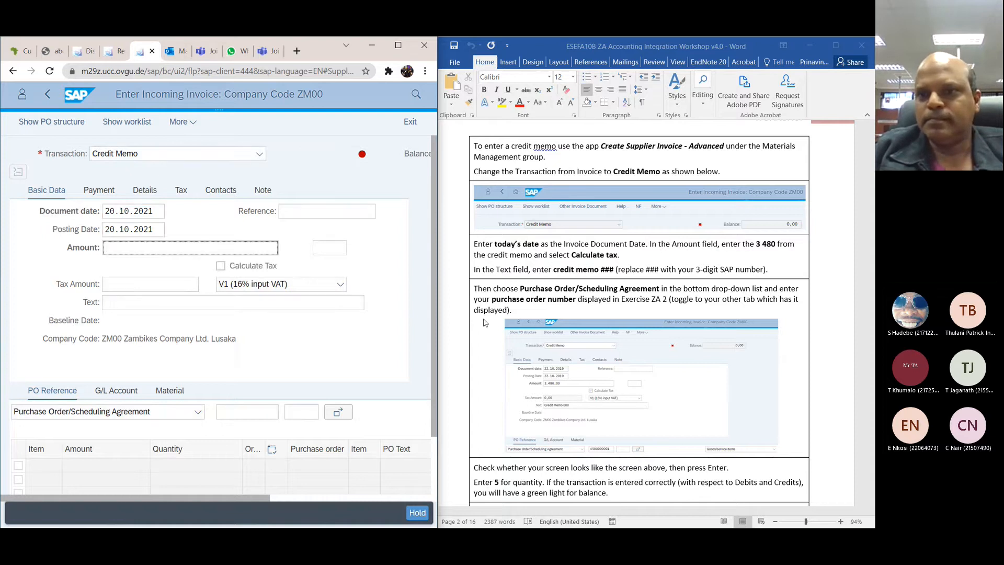
{"action": "scroll", "coordinate": [485, 323], "scroll_direction": "up", "scroll_amount": 1}
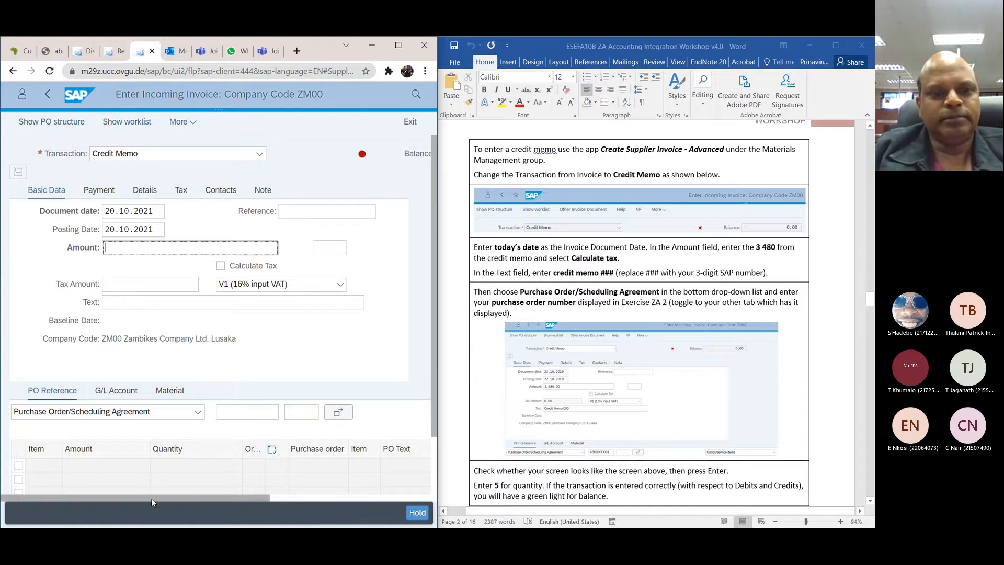
{"action": "left_click_drag", "start_coordinate": [151, 497], "coordinate": [270, 489]}
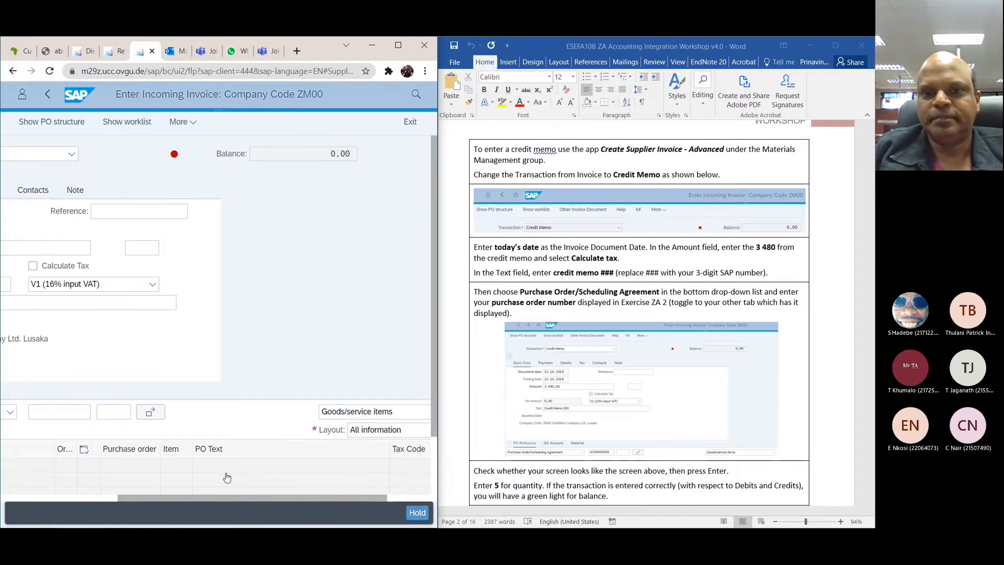
{"action": "left_click_drag", "start_coordinate": [210, 500], "coordinate": [112, 500]}
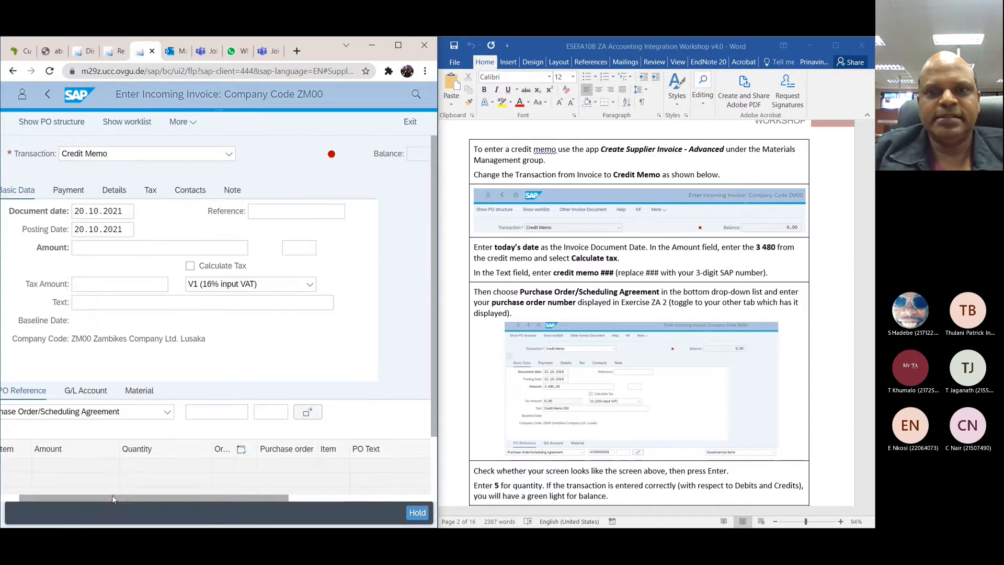
{"action": "left_click", "coordinate": [136, 247]}
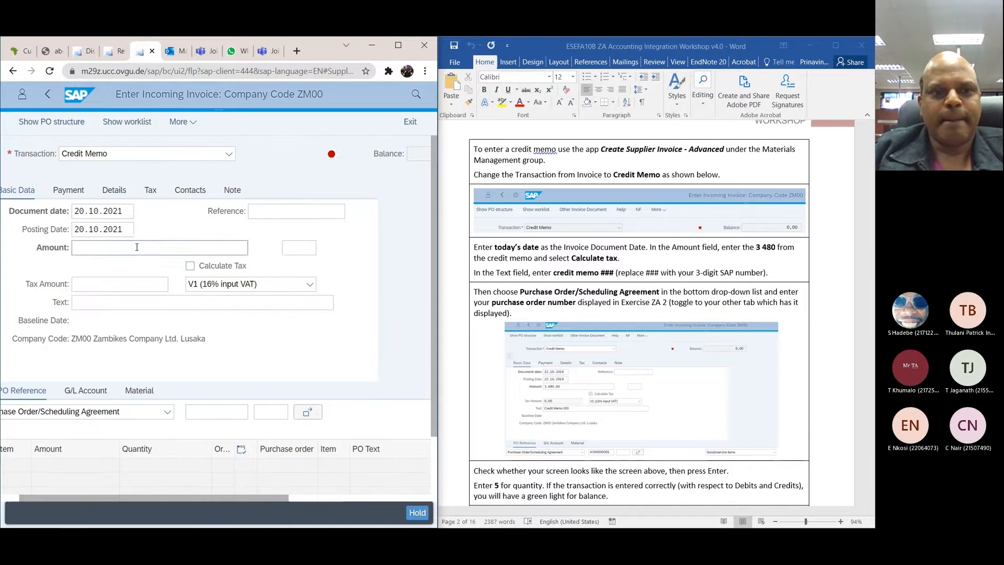
{"action": "type", "text": "3480"}
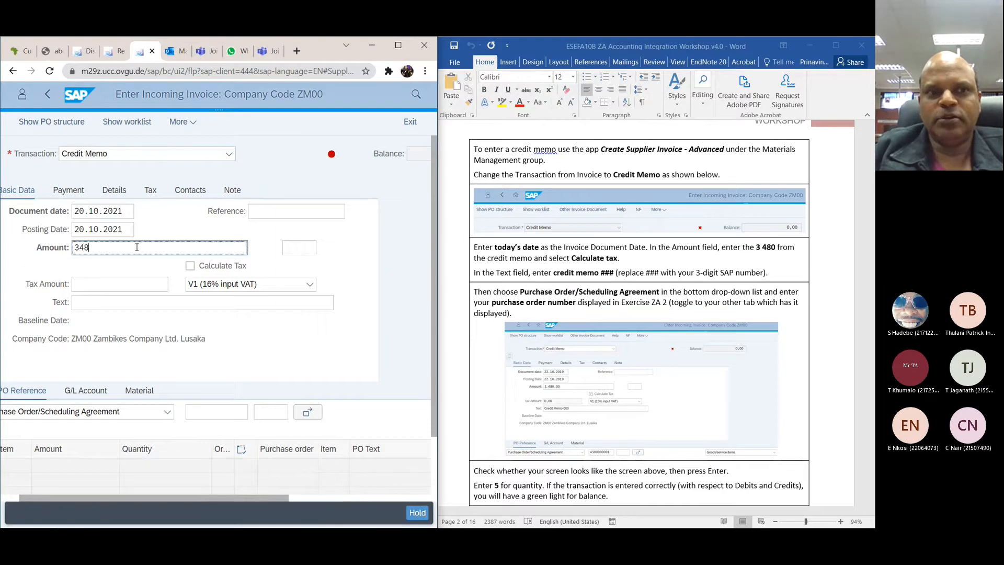
{"action": "left_click", "coordinate": [191, 267]}
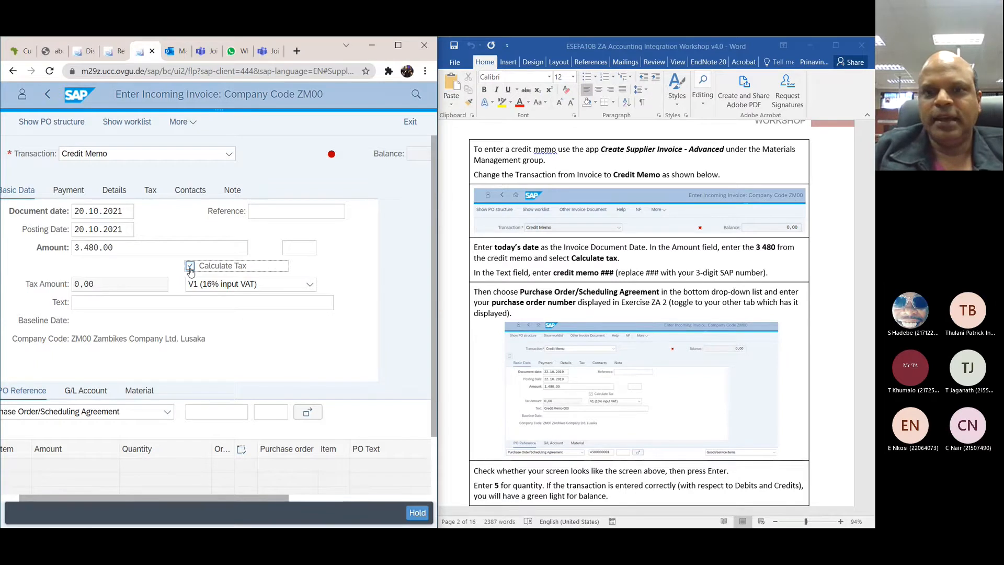
Step: Check the workshop's remaining credit memo instructions and try to hold the document
{"action": "scroll", "coordinate": [441, 333], "scroll_direction": "down", "scroll_amount": 4}
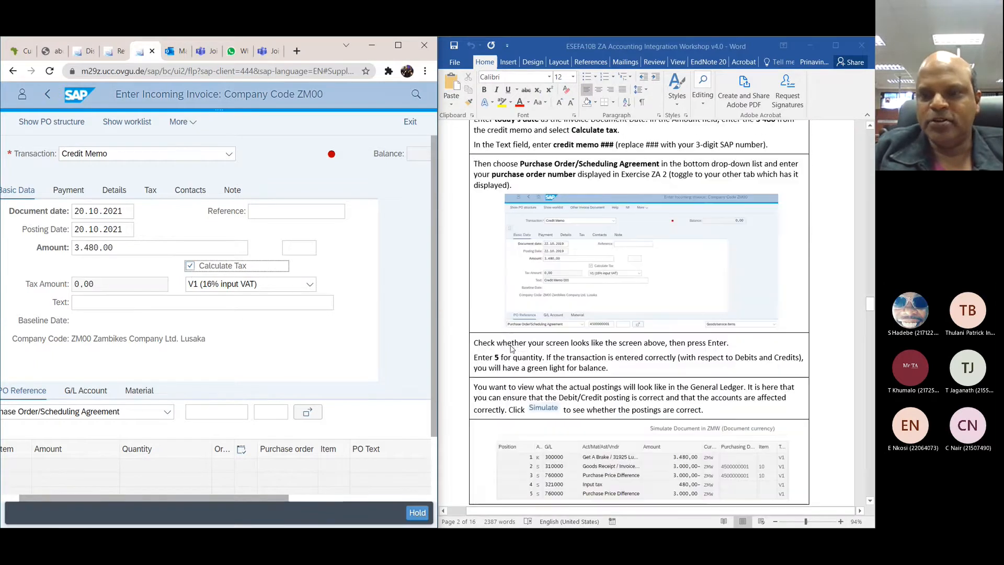
{"action": "scroll", "coordinate": [226, 352], "scroll_direction": "down", "scroll_amount": 1}
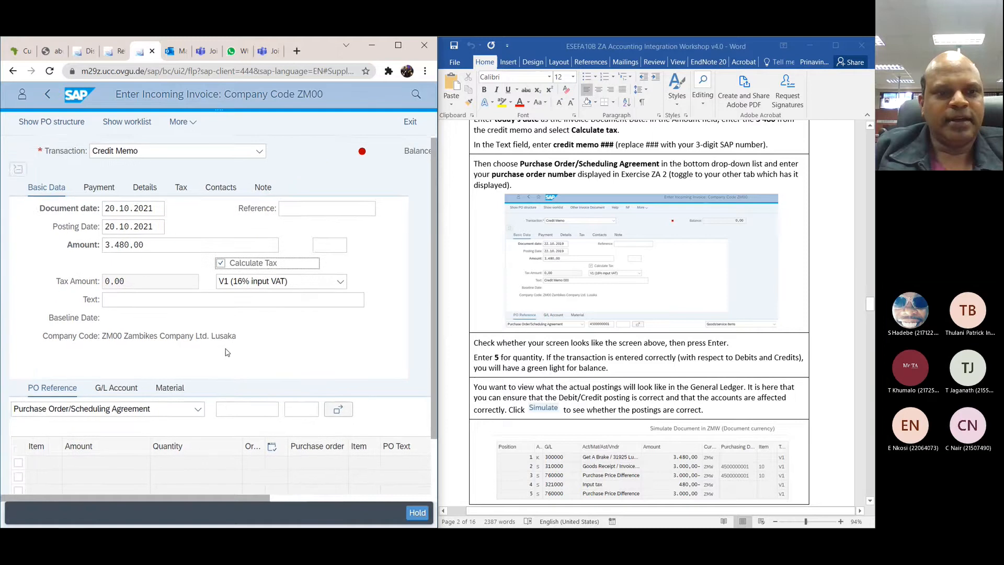
{"action": "scroll", "coordinate": [226, 353], "scroll_direction": "down", "scroll_amount": 2}
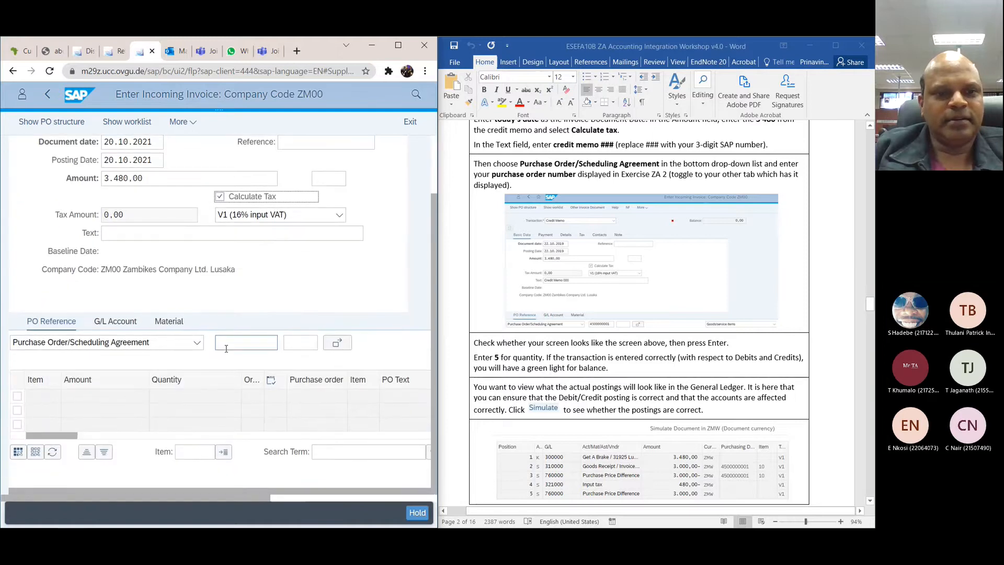
{"action": "left_click", "coordinate": [416, 512]}
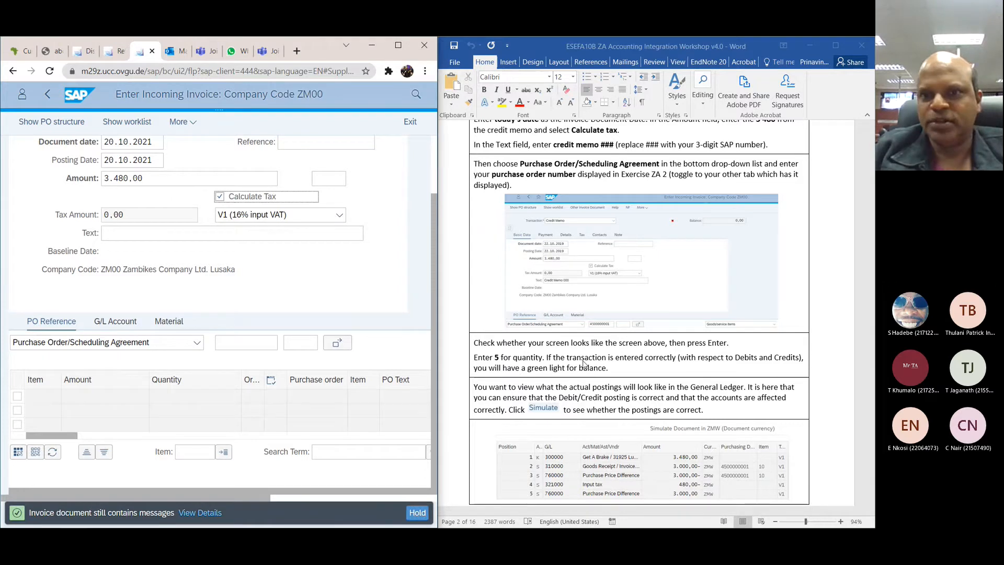
Step: Open the search for possible purchasing documents from the Purchase Order/Scheduling Agreement reference
{"action": "scroll", "coordinate": [583, 364], "scroll_direction": "up", "scroll_amount": 2}
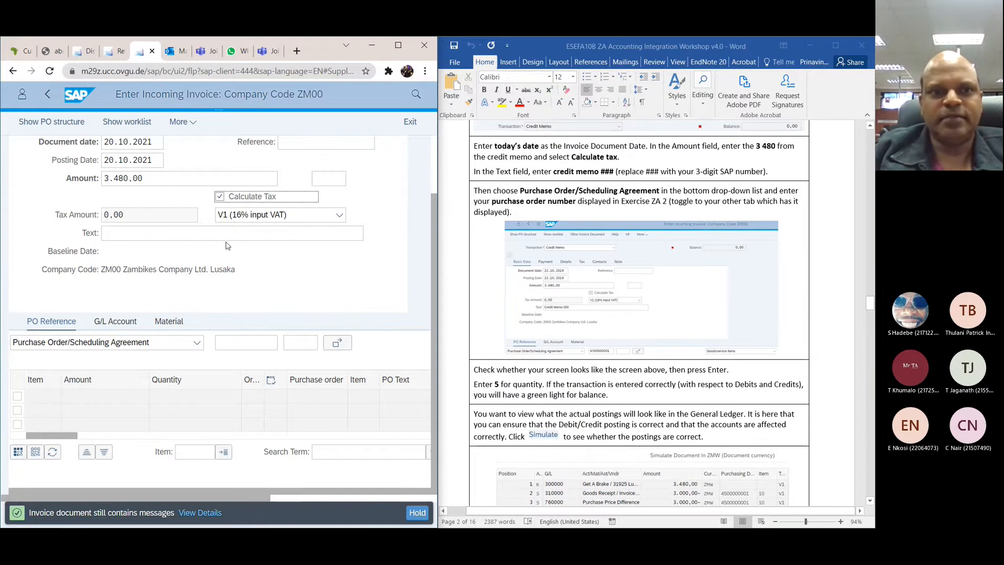
{"action": "left_click", "coordinate": [151, 217]}
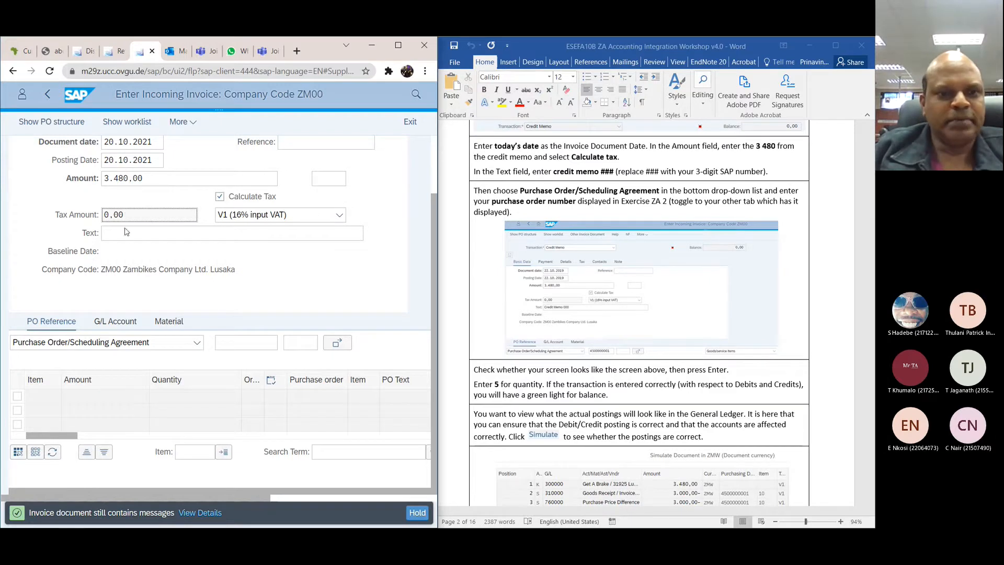
{"action": "left_click", "coordinate": [246, 342]}
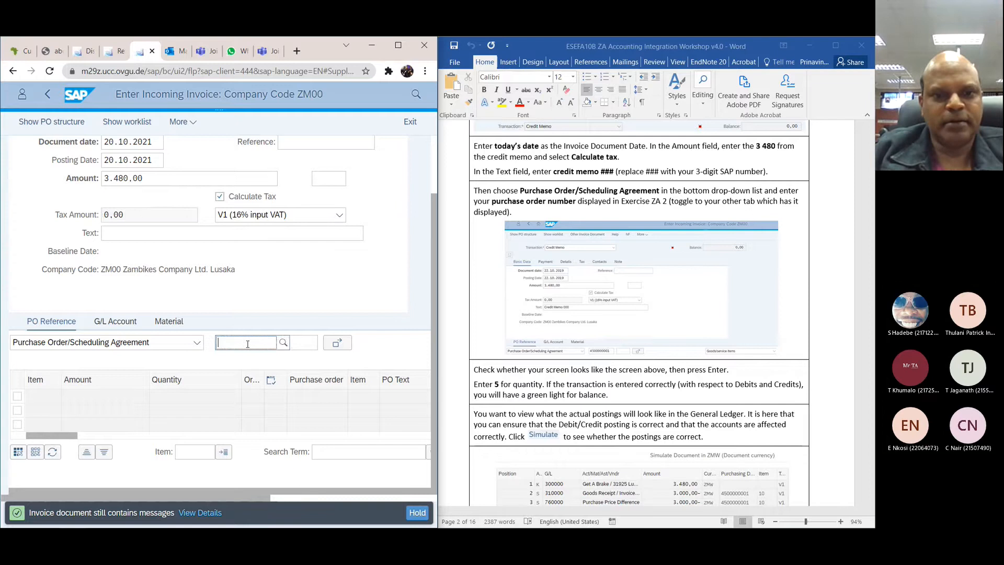
{"action": "left_click", "coordinate": [282, 347]}
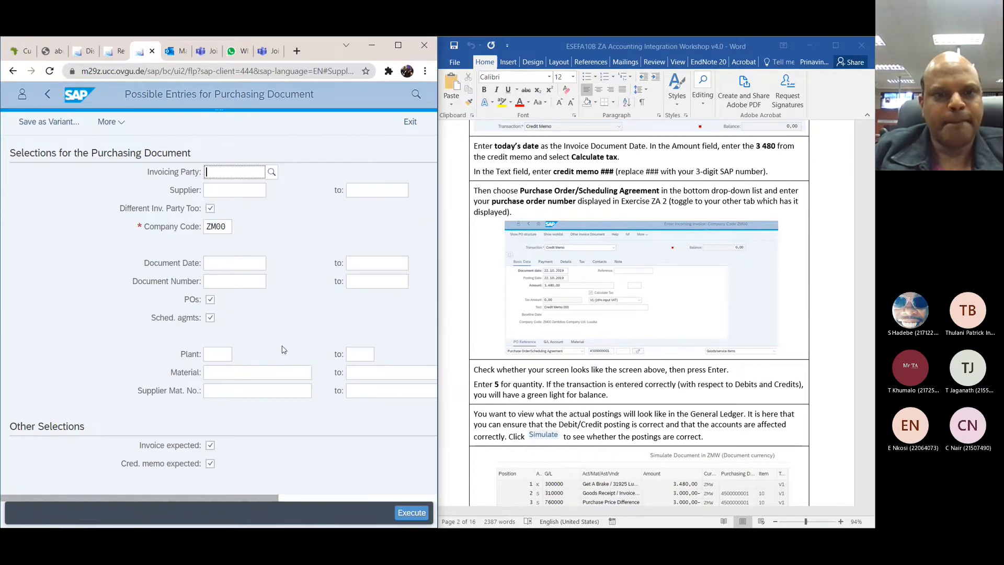
Step: Look up the invoicing party among the general suppliers with the search term *000
{"action": "left_click", "coordinate": [273, 172]}
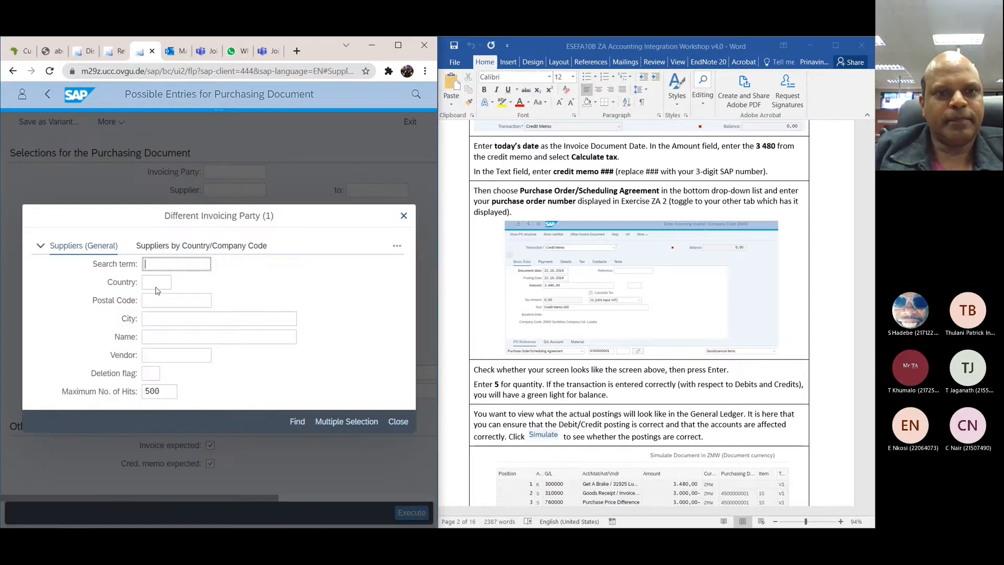
{"action": "left_click", "coordinate": [198, 266]}
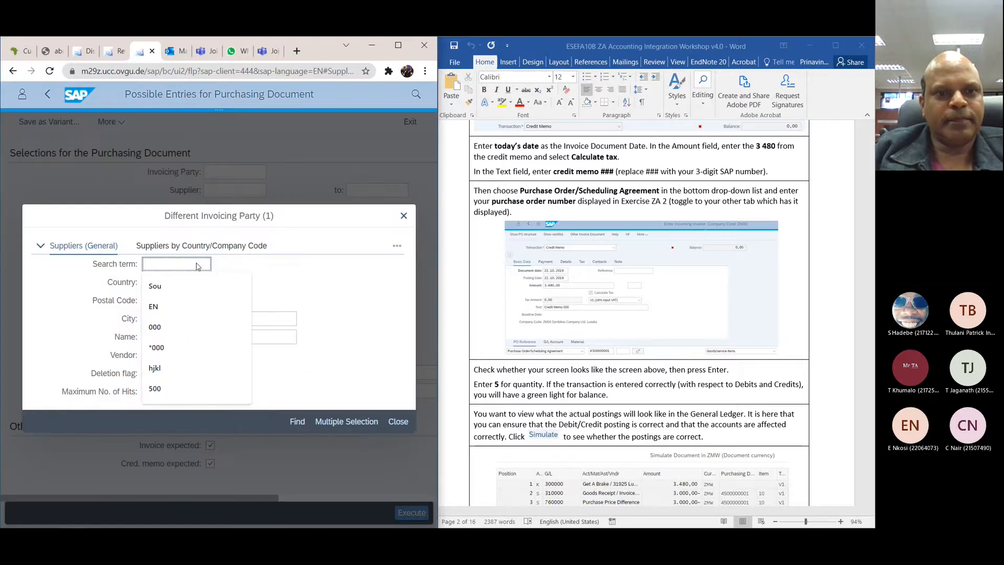
{"action": "left_click", "coordinate": [157, 347]}
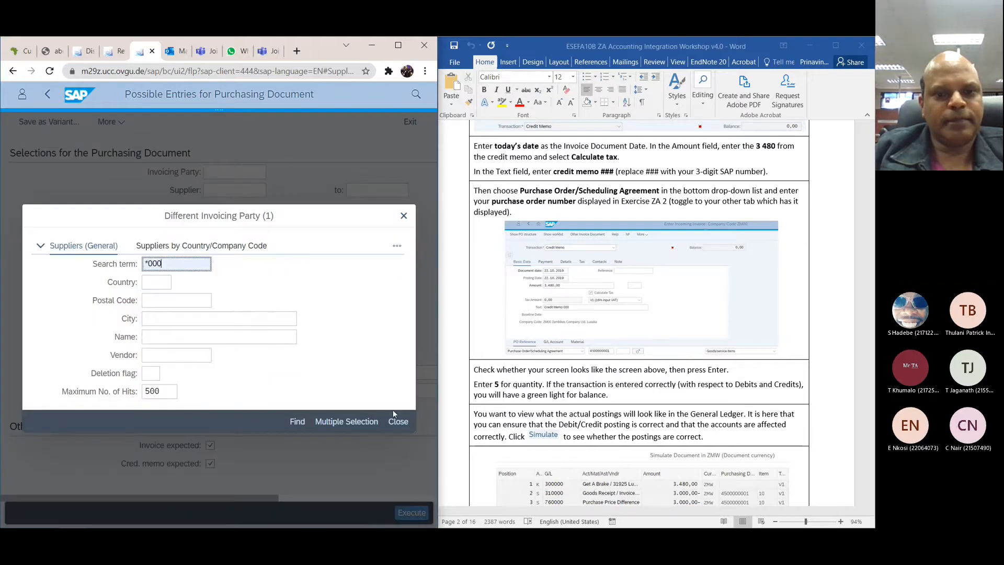
{"action": "left_click", "coordinate": [298, 428]}
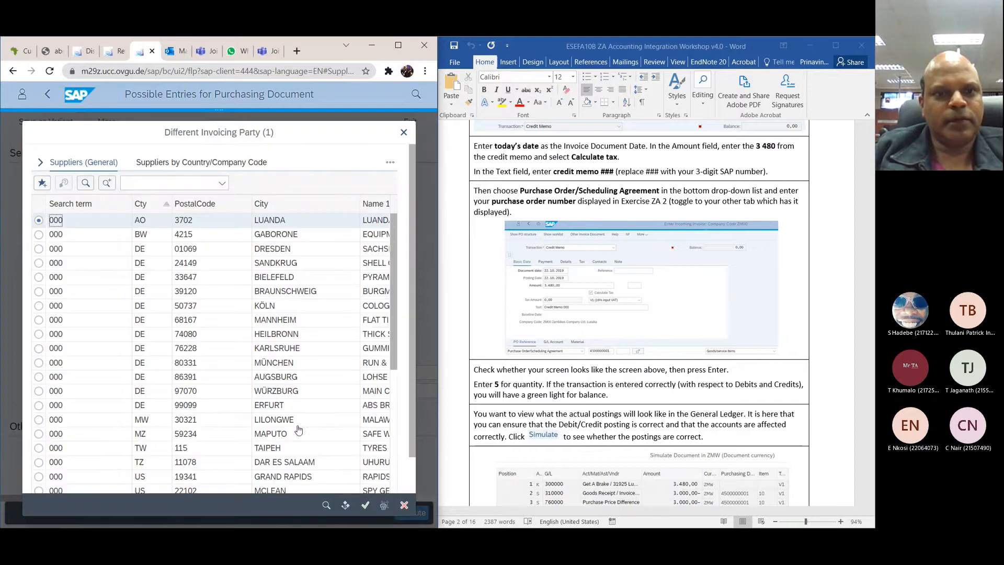
Step: Choose the Get A Brake supplier in Lusaka, Zambia, as the invoicing party for the purchasing document selection
{"action": "scroll", "coordinate": [119, 254], "scroll_direction": "down", "scroll_amount": 5}
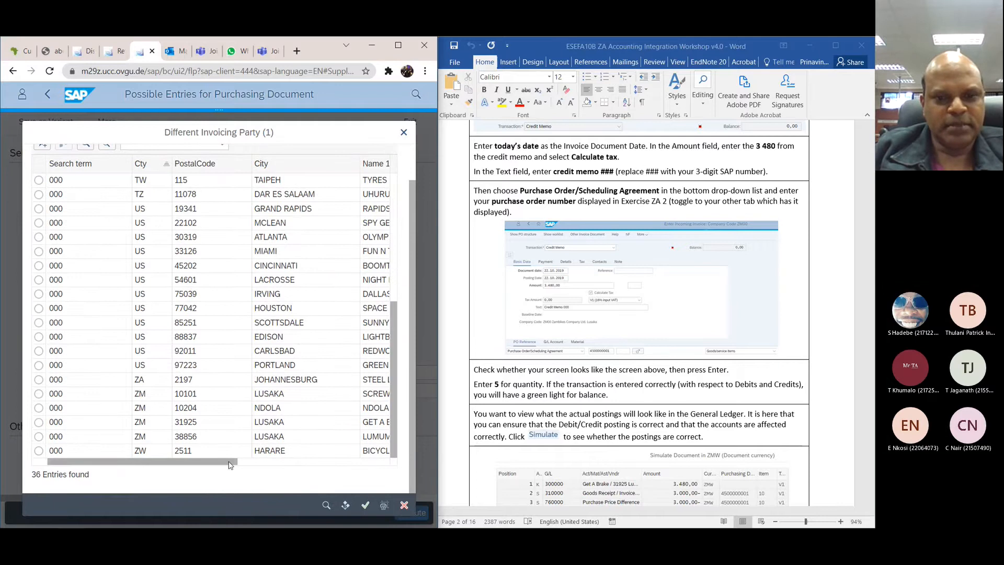
{"action": "left_click_drag", "start_coordinate": [231, 463], "coordinate": [174, 472]}
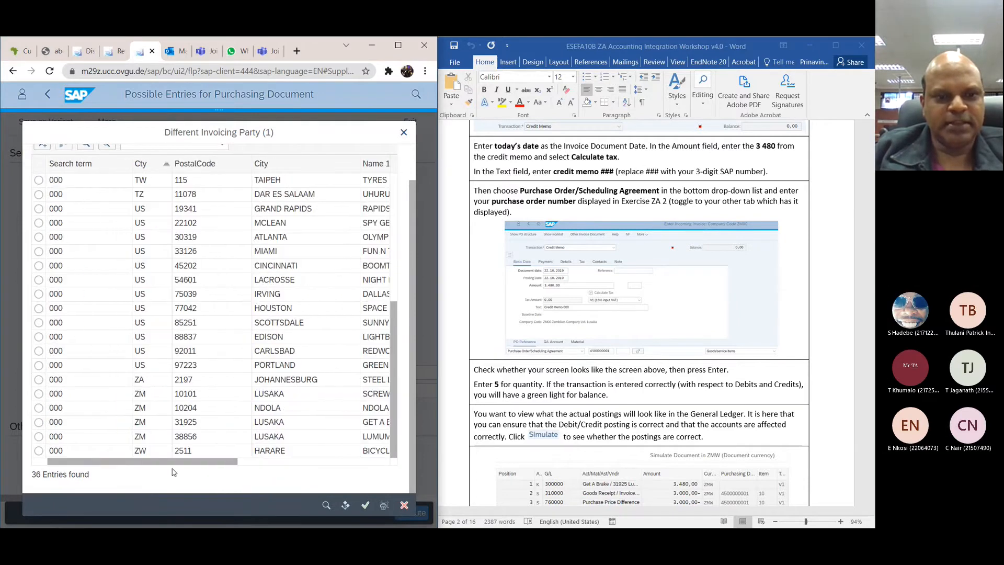
{"action": "left_click", "coordinate": [39, 425]}
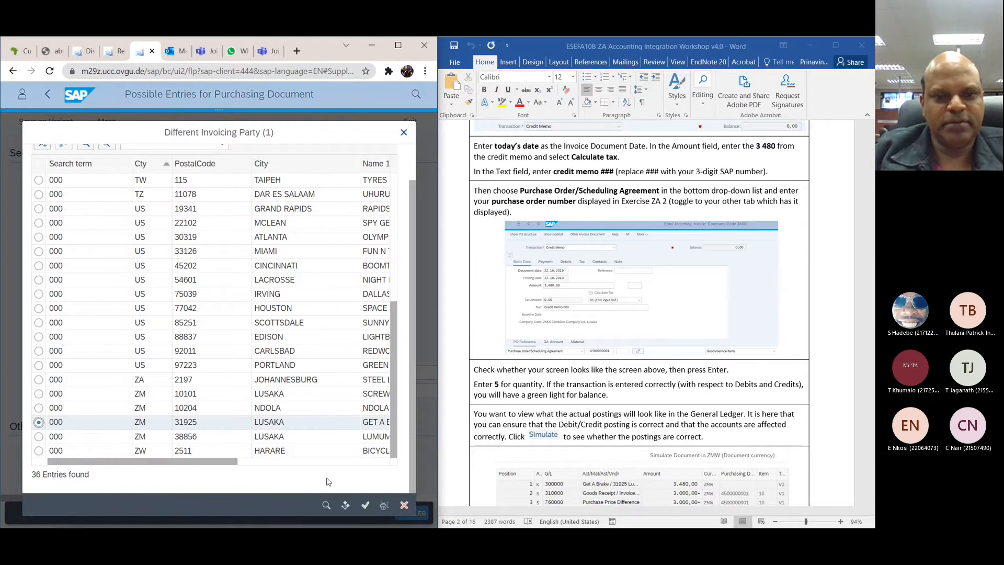
{"action": "left_click", "coordinate": [362, 506]}
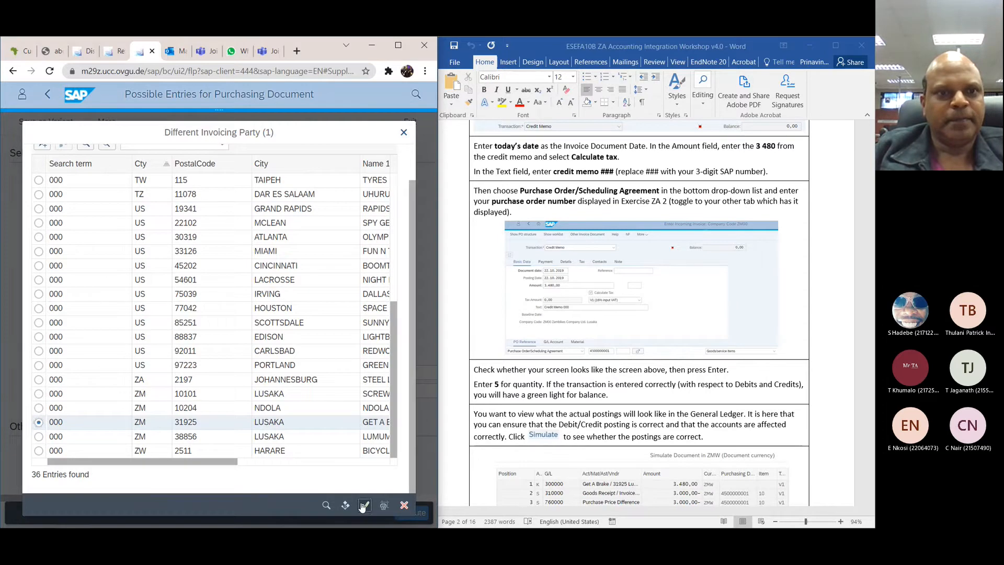
{"action": "left_click", "coordinate": [66, 244]}
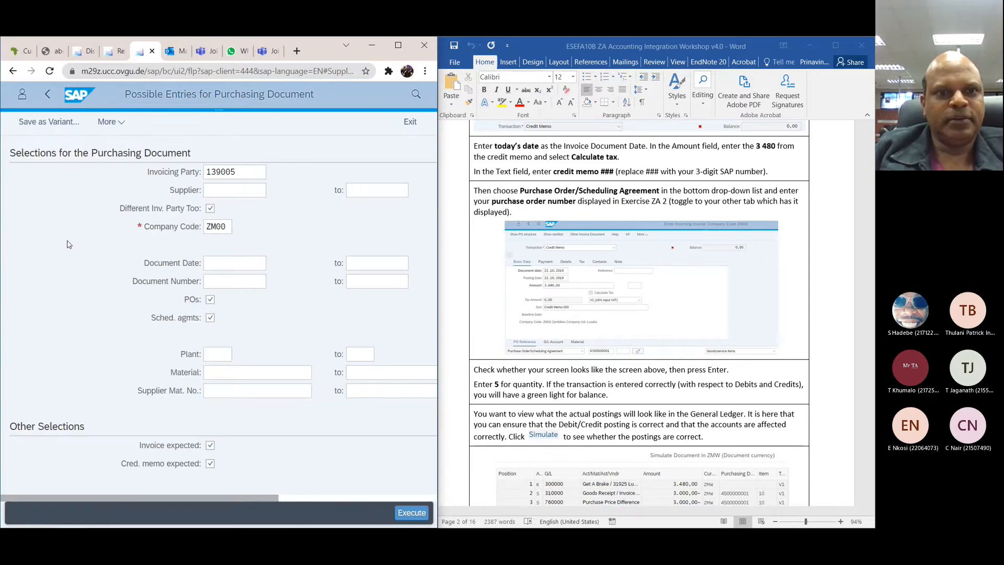
Step: Run the purchasing document search for the chosen invoicing party and return to the credit memo entry
{"action": "left_click", "coordinate": [405, 514]}
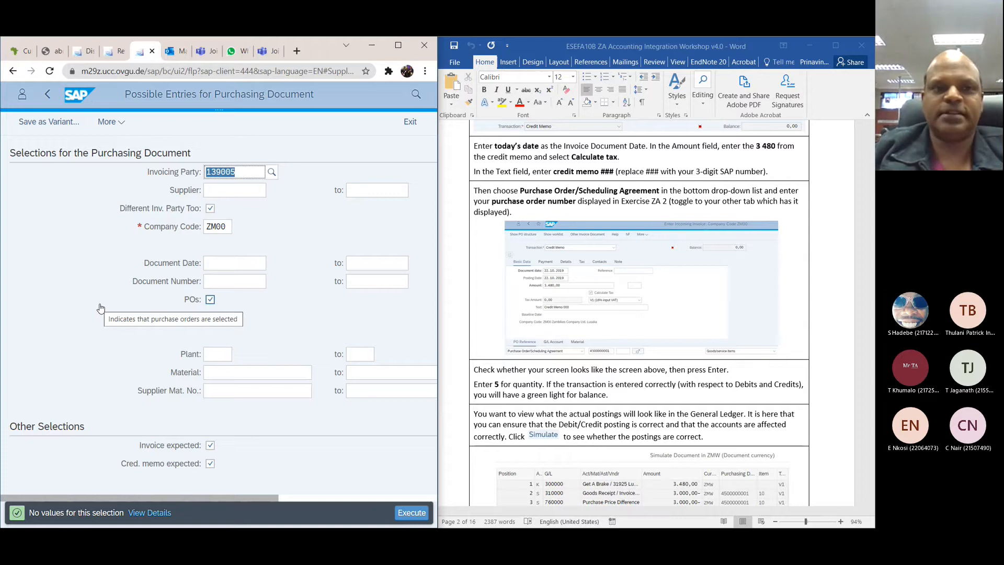
{"action": "left_click", "coordinate": [410, 123]}
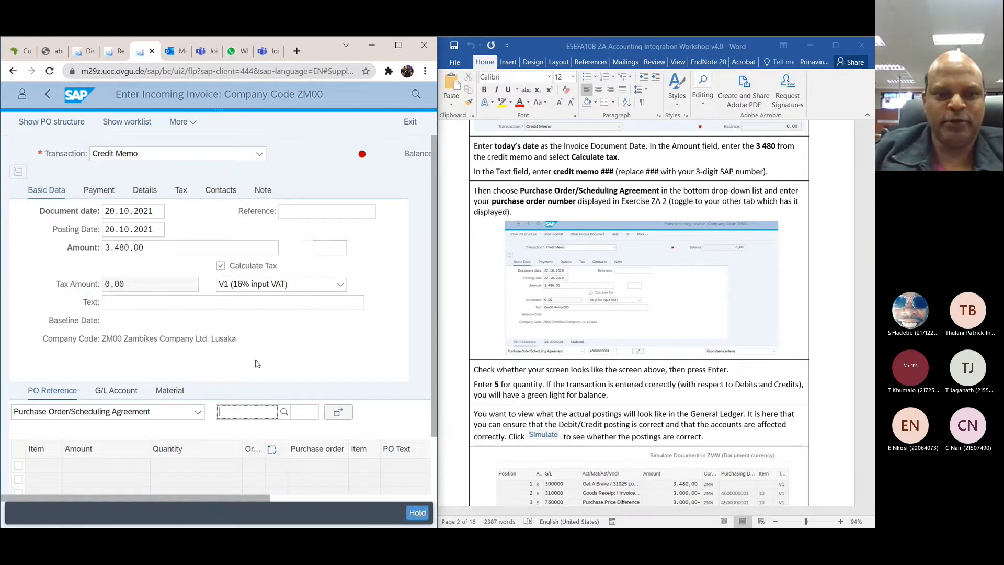
{"action": "scroll", "coordinate": [258, 364], "scroll_direction": "down", "scroll_amount": 2}
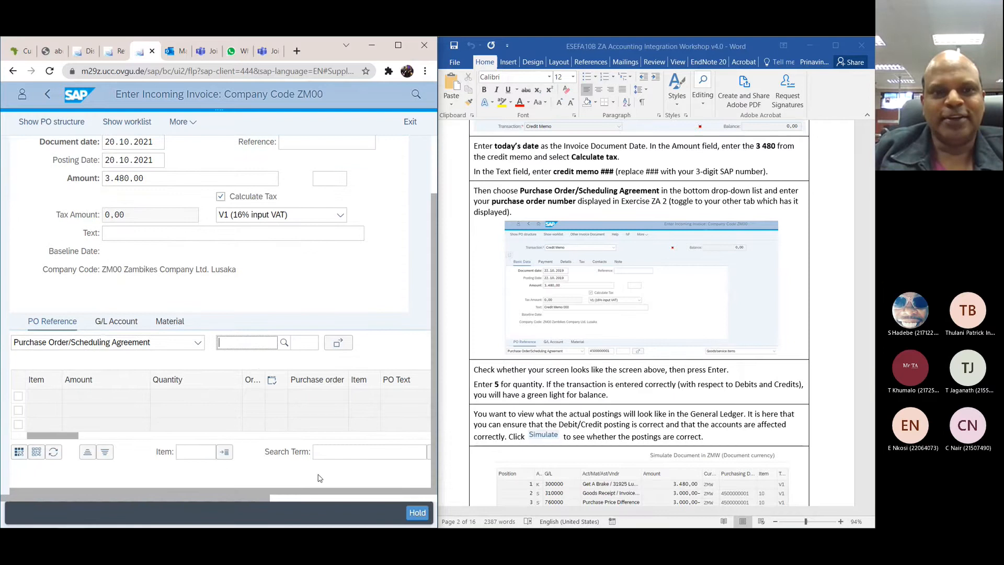
Step: Look through the workshop document from ZA 5 back to ZA 1 and on to the exercise questions and answers
{"action": "scroll", "coordinate": [526, 341], "scroll_direction": "down", "scroll_amount": 10}
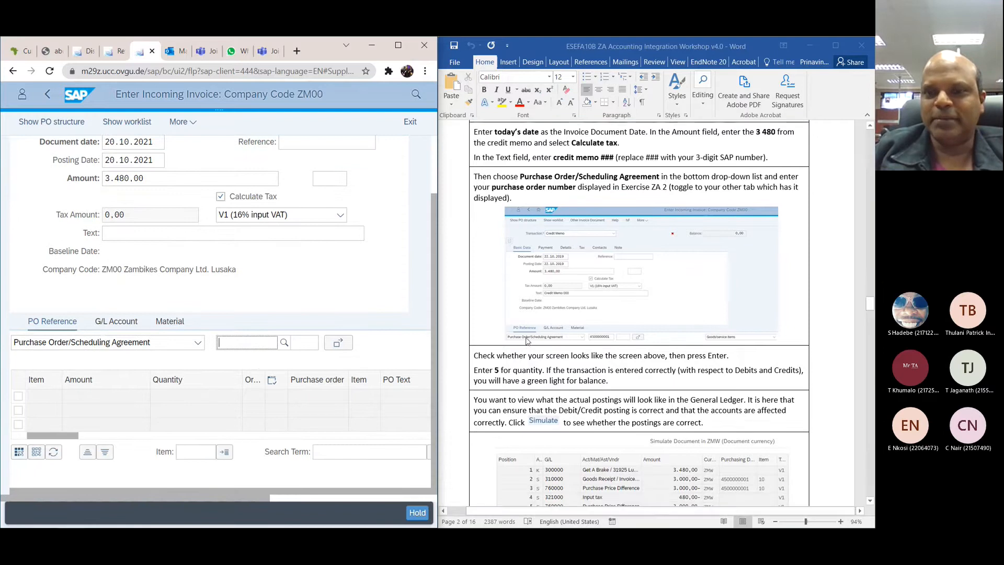
{"action": "scroll", "coordinate": [527, 341], "scroll_direction": "down", "scroll_amount": 3}
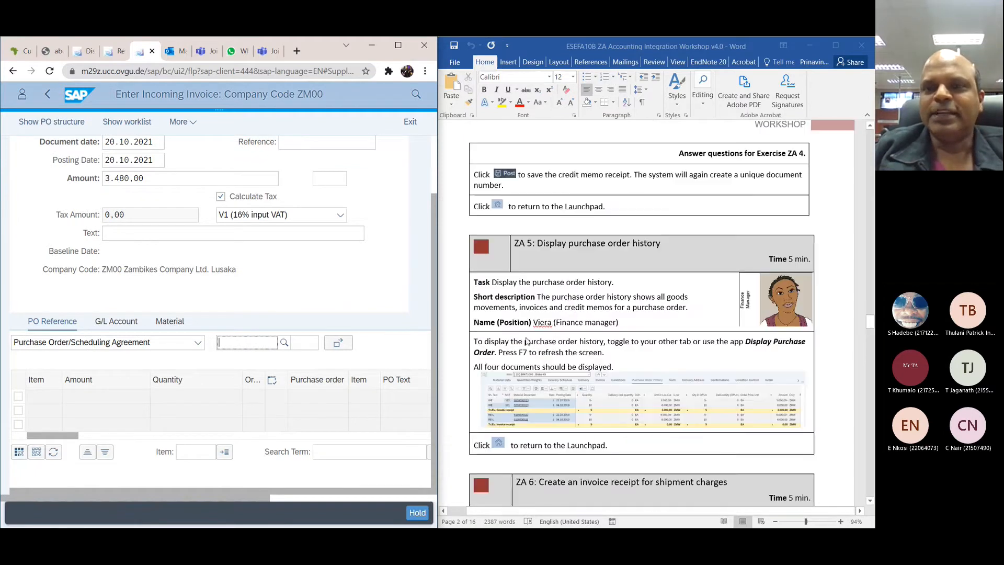
{"action": "scroll", "coordinate": [526, 341], "scroll_direction": "down", "scroll_amount": 1}
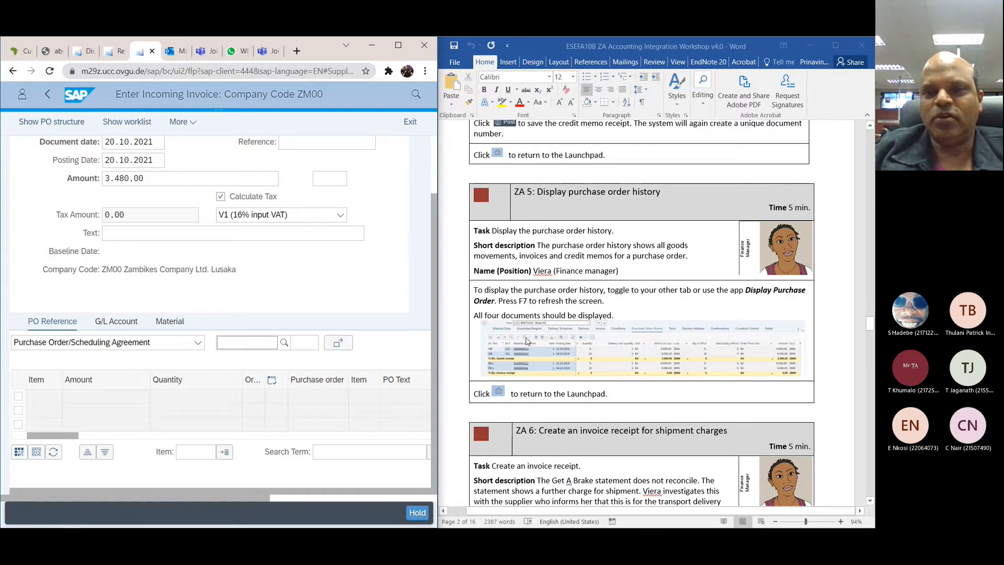
{"action": "scroll", "coordinate": [526, 341], "scroll_direction": "down", "scroll_amount": 1}
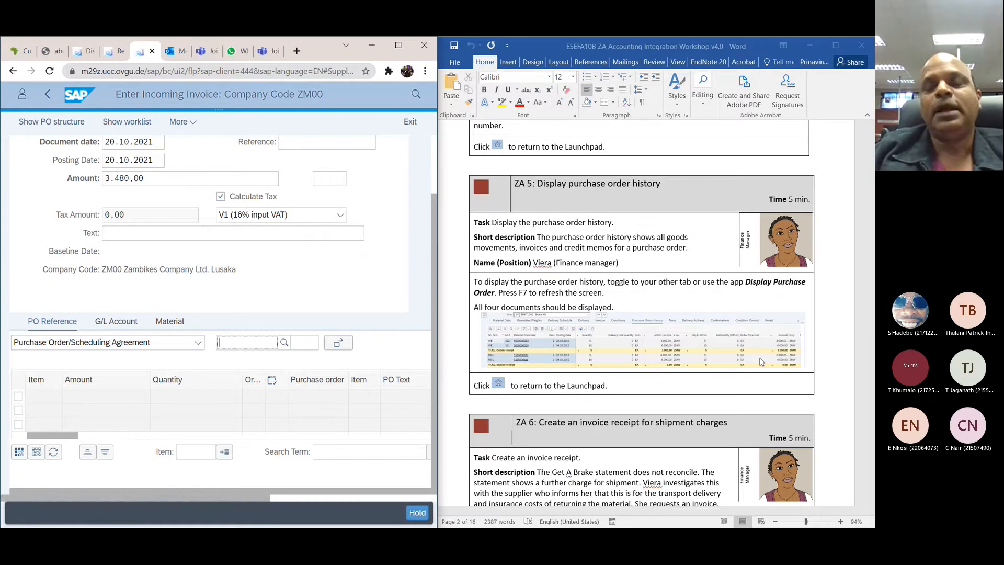
{"action": "scroll", "coordinate": [686, 338], "scroll_direction": "up", "scroll_amount": 10}
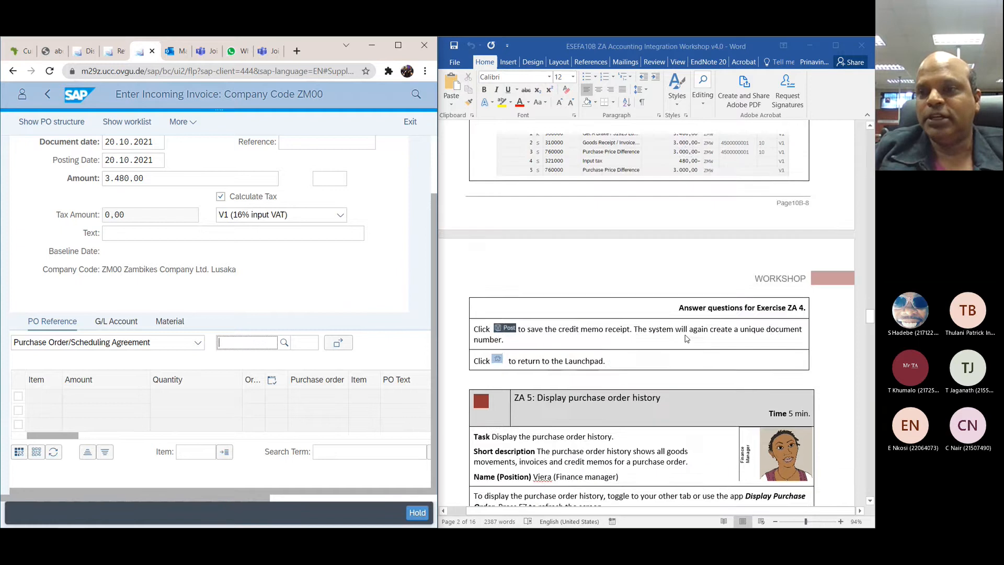
{"action": "scroll", "coordinate": [686, 338], "scroll_direction": "up", "scroll_amount": 20}
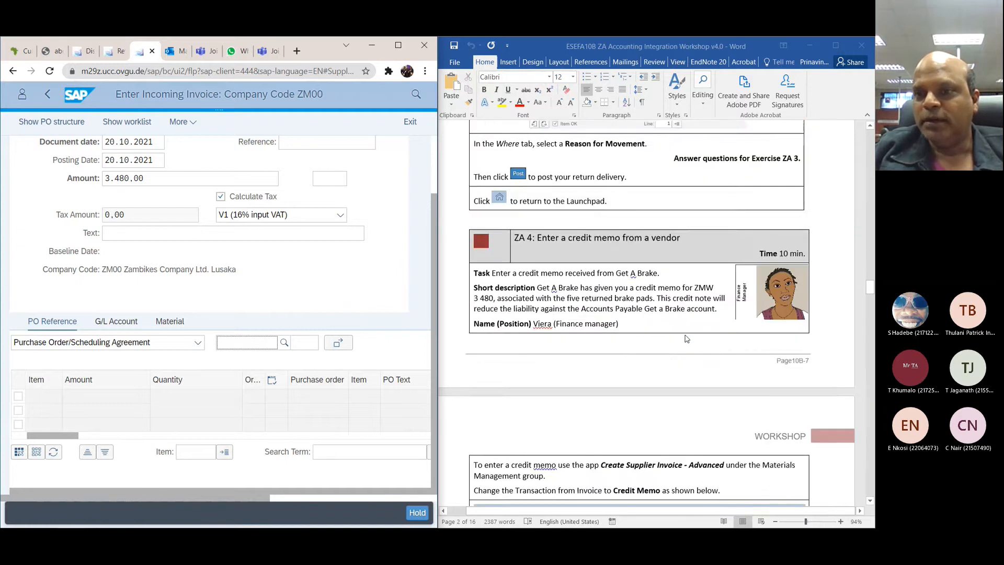
{"action": "scroll", "coordinate": [686, 338], "scroll_direction": "up", "scroll_amount": 2}
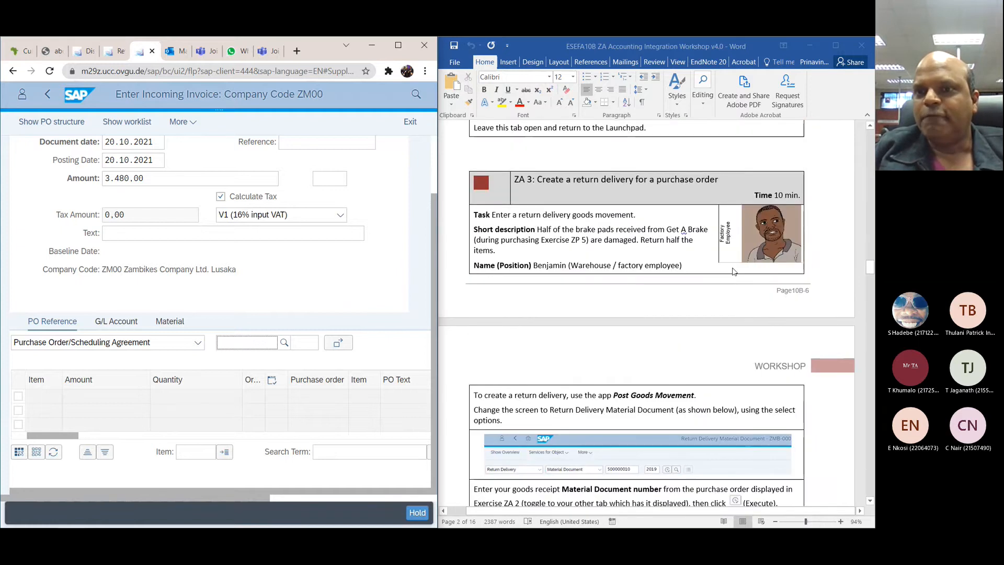
{"action": "scroll", "coordinate": [739, 251], "scroll_direction": "up", "scroll_amount": 10}
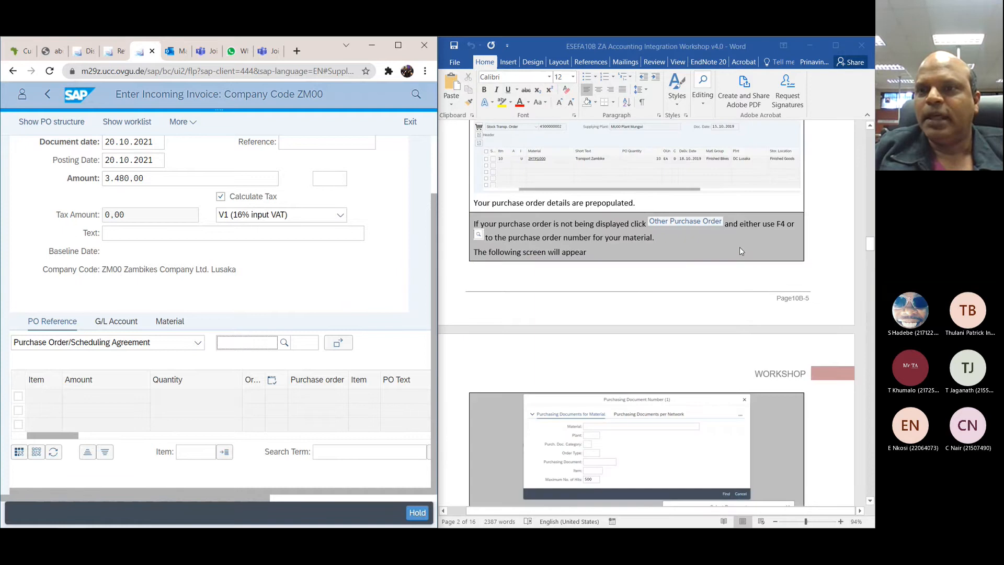
{"action": "scroll", "coordinate": [739, 251], "scroll_direction": "up", "scroll_amount": 15}
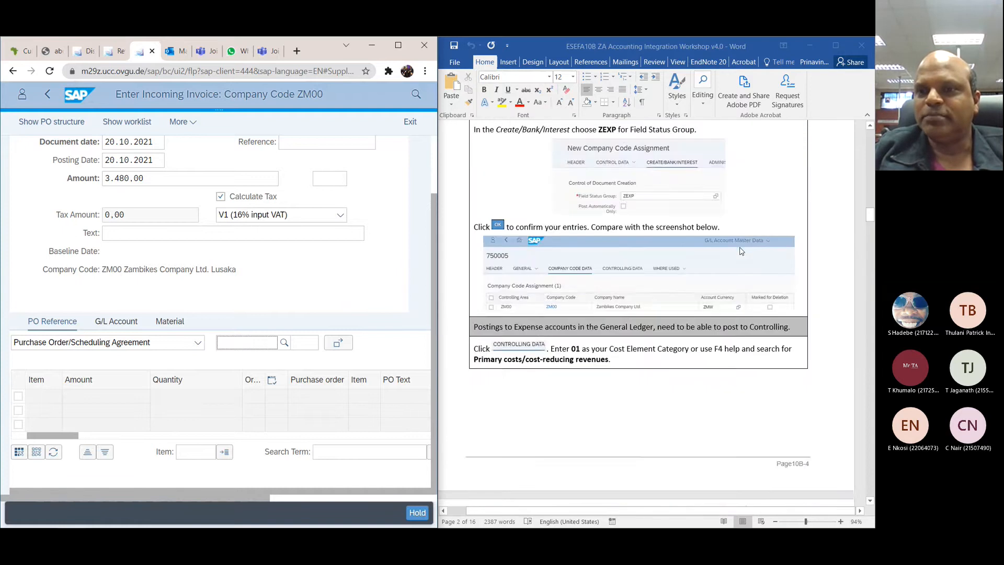
{"action": "scroll", "coordinate": [740, 251], "scroll_direction": "up", "scroll_amount": 20}
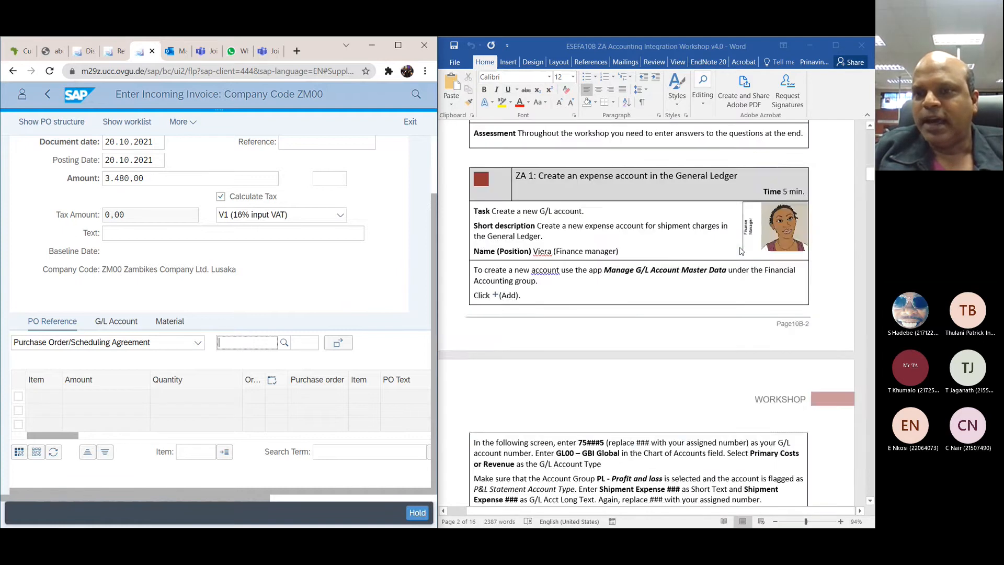
{"action": "scroll", "coordinate": [739, 251], "scroll_direction": "down", "scroll_amount": 20}
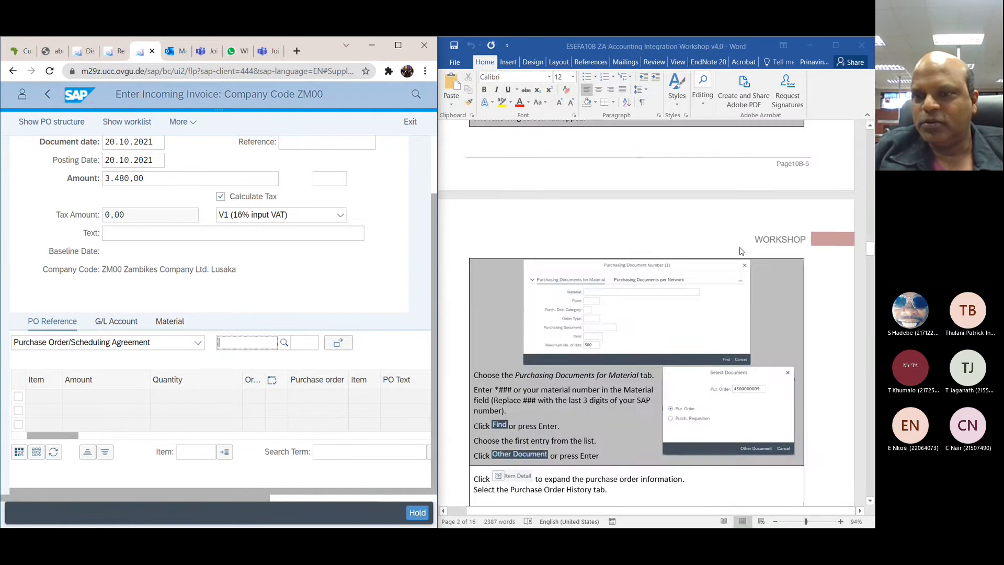
{"action": "scroll", "coordinate": [740, 251], "scroll_direction": "down", "scroll_amount": 20}
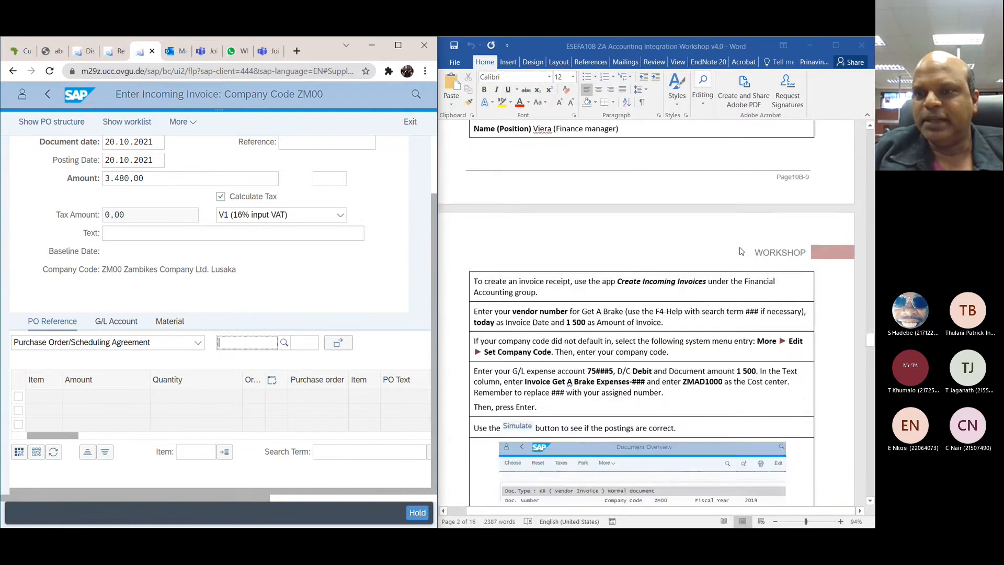
{"action": "scroll", "coordinate": [740, 251], "scroll_direction": "down", "scroll_amount": 20}
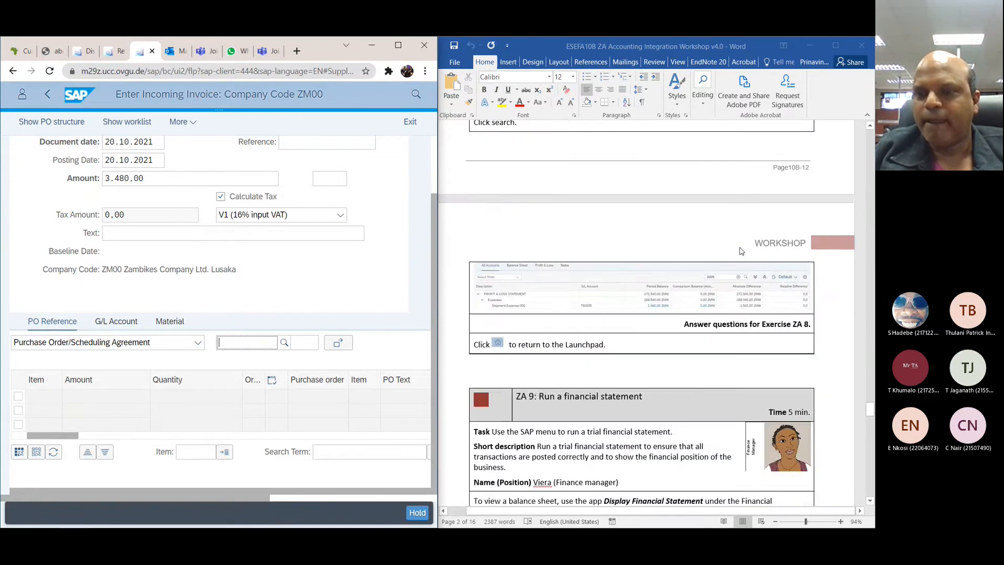
{"action": "scroll", "coordinate": [741, 251], "scroll_direction": "down", "scroll_amount": 10}
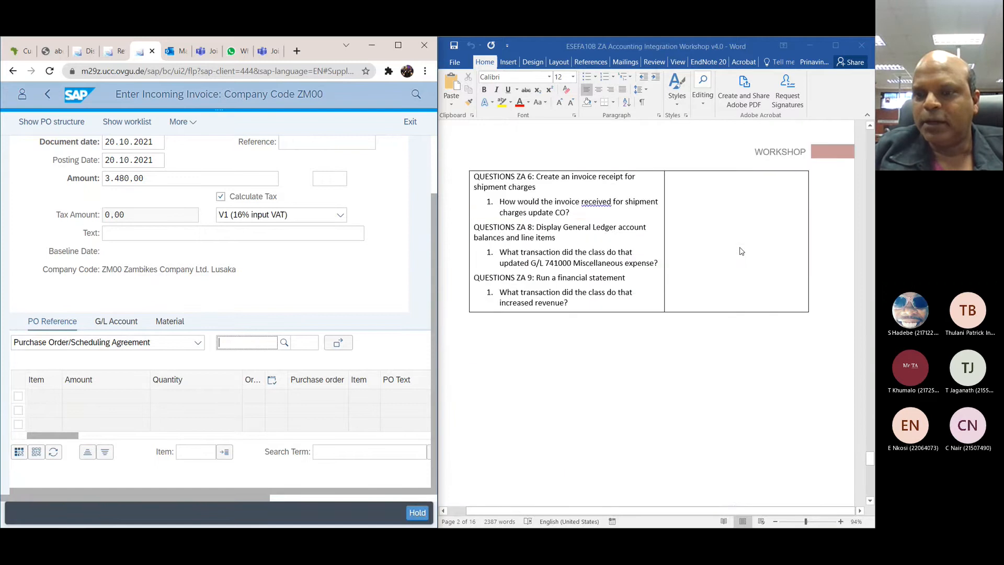
{"action": "scroll", "coordinate": [741, 251], "scroll_direction": "down", "scroll_amount": 15}
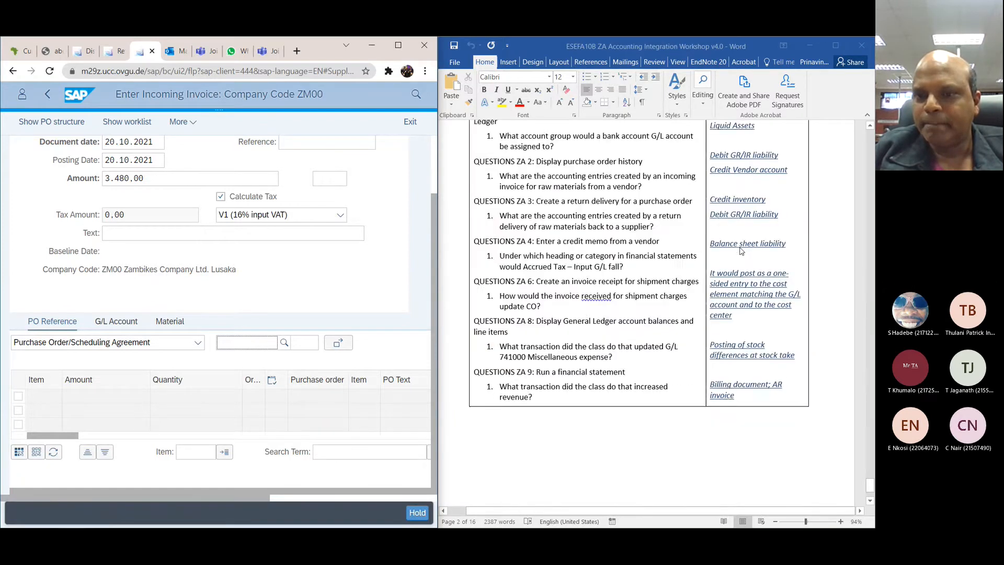
Step: Review the instructions for exercises ZA 9, ZA 8 and ZA 7, going back to the ZA 6 shipment charges invoice
{"action": "scroll", "coordinate": [739, 251], "scroll_direction": "up", "scroll_amount": 15}
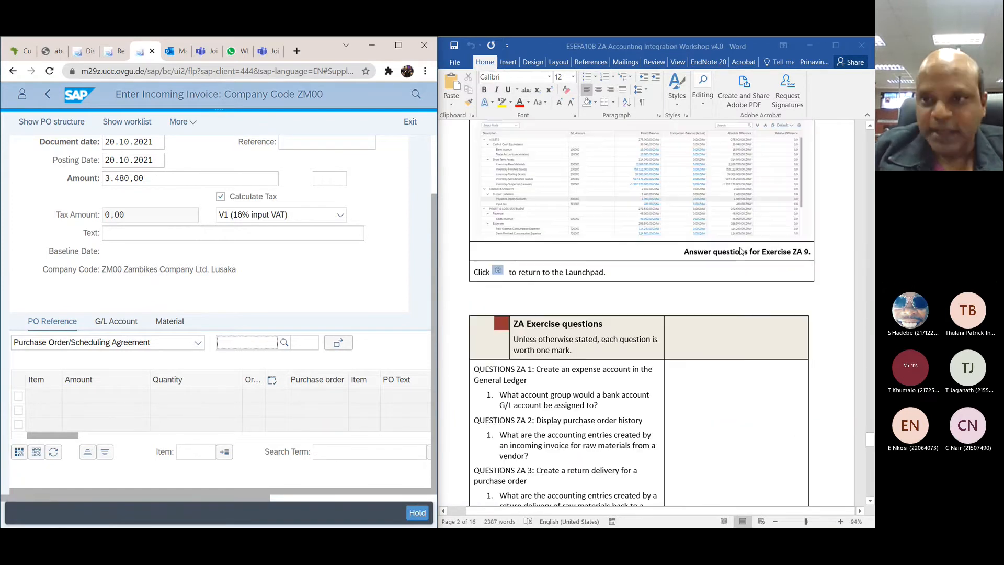
{"action": "scroll", "coordinate": [739, 251], "scroll_direction": "up", "scroll_amount": 10}
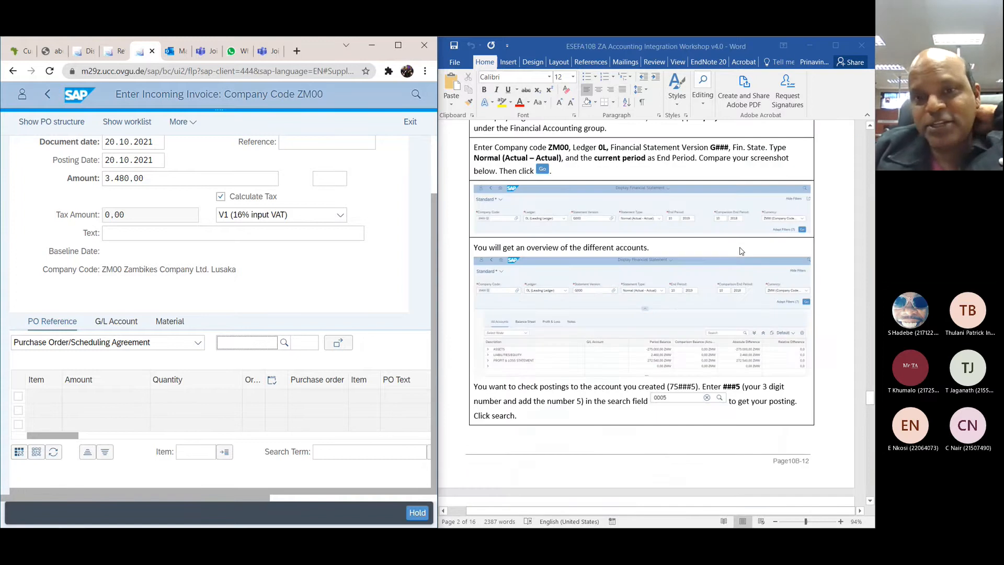
{"action": "scroll", "coordinate": [739, 251], "scroll_direction": "up", "scroll_amount": 6}
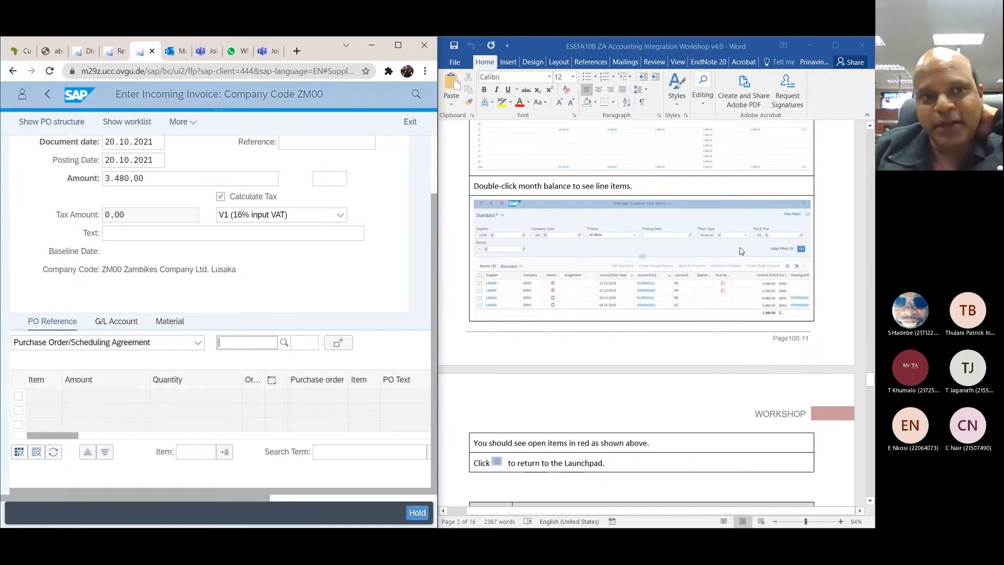
{"action": "scroll", "coordinate": [739, 251], "scroll_direction": "down", "scroll_amount": 15}
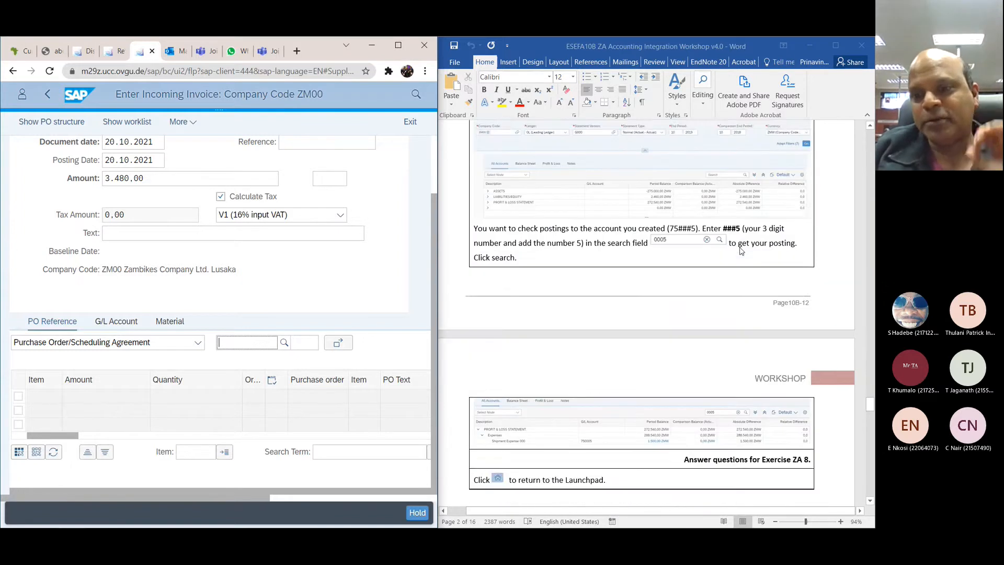
{"action": "scroll", "coordinate": [739, 251], "scroll_direction": "down", "scroll_amount": 8}
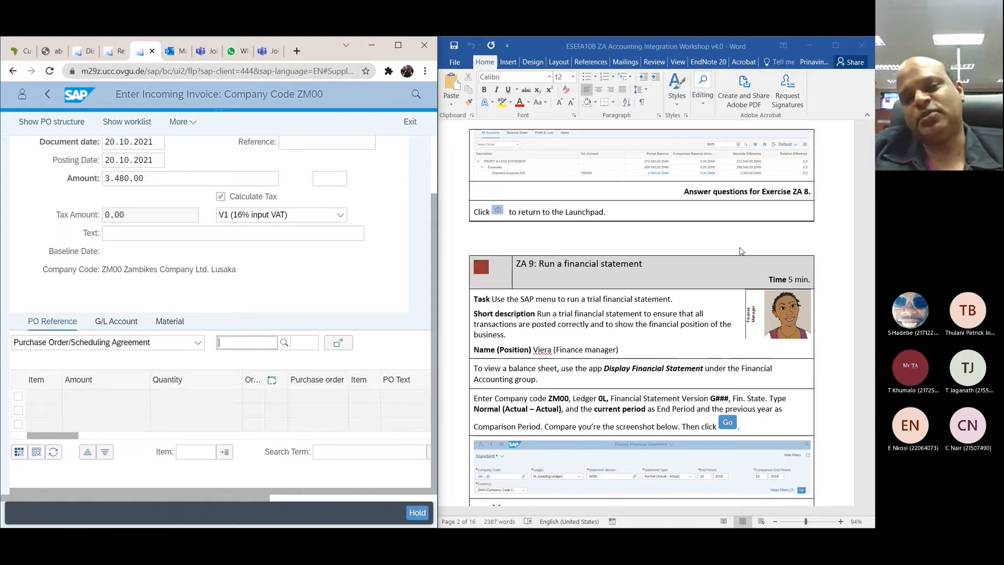
{"action": "scroll", "coordinate": [739, 251], "scroll_direction": "up", "scroll_amount": 10}
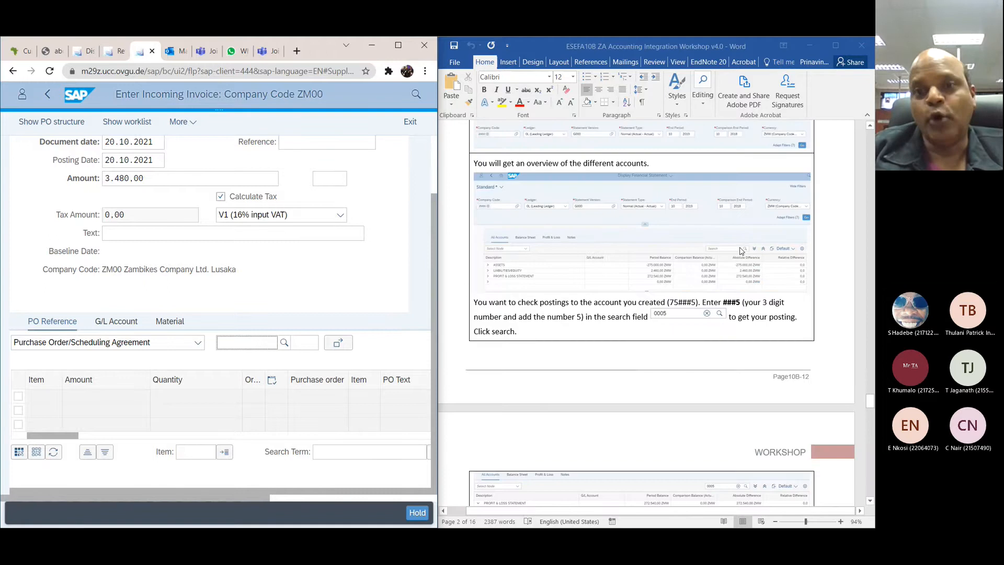
{"action": "scroll", "coordinate": [740, 251], "scroll_direction": "up", "scroll_amount": 4}
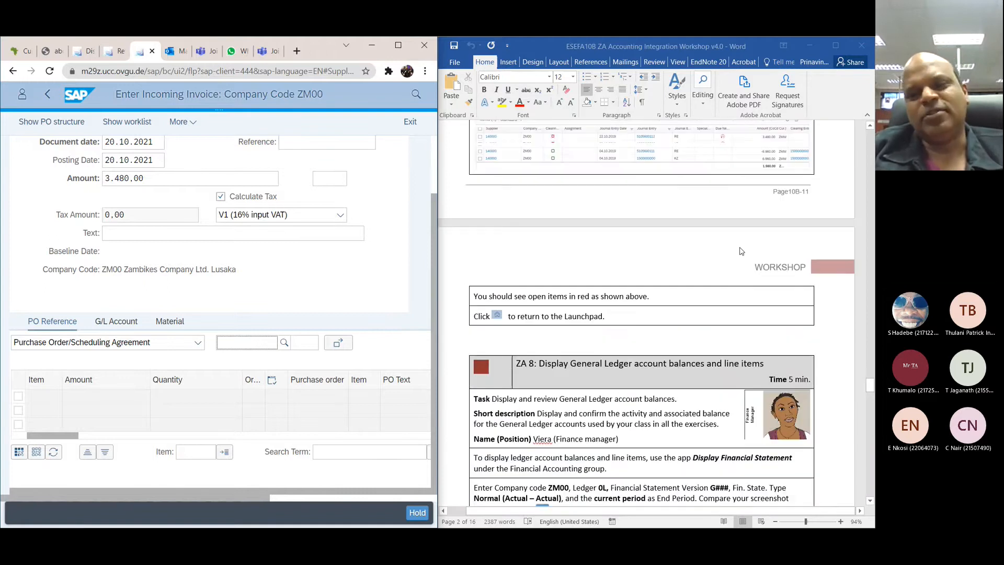
{"action": "scroll", "coordinate": [739, 251], "scroll_direction": "up", "scroll_amount": 3}
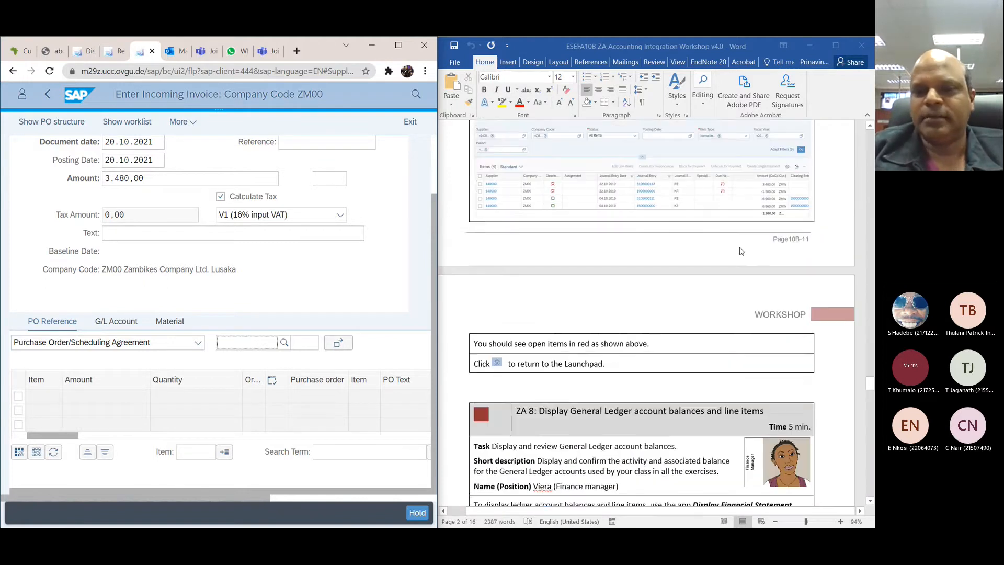
{"action": "scroll", "coordinate": [739, 251], "scroll_direction": "up", "scroll_amount": 12}
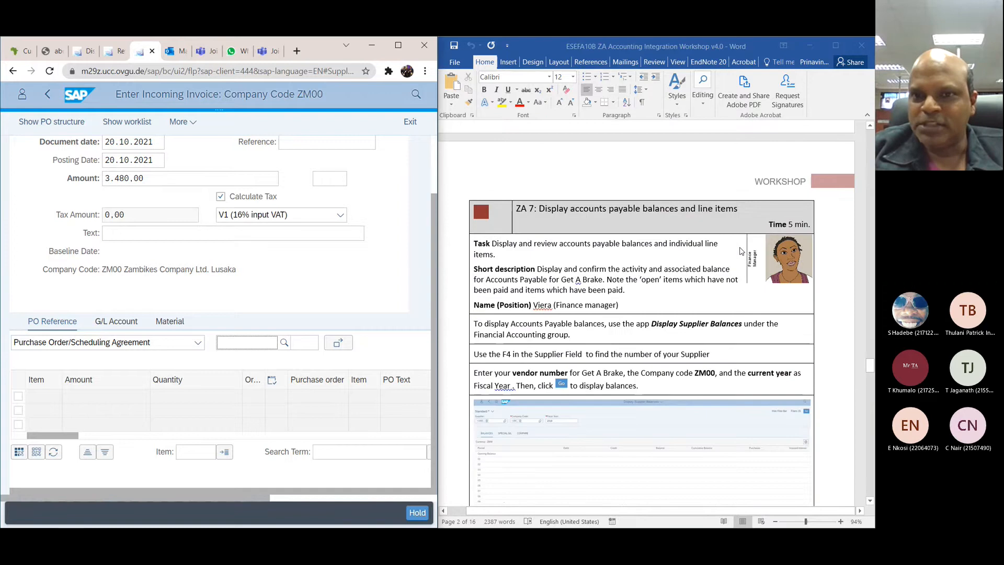
{"action": "scroll", "coordinate": [739, 251], "scroll_direction": "up", "scroll_amount": 20}
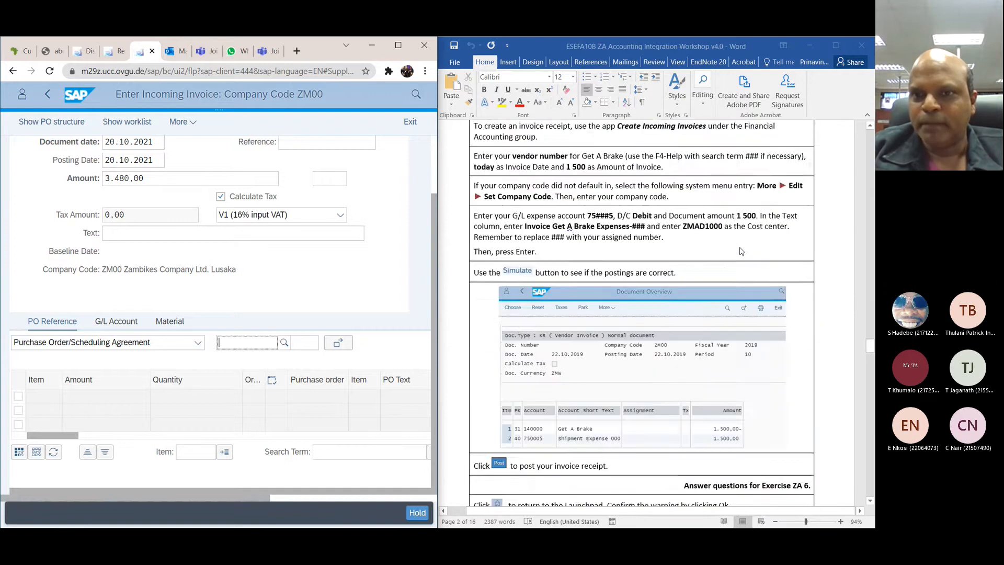
{"action": "scroll", "coordinate": [741, 251], "scroll_direction": "up", "scroll_amount": 13}
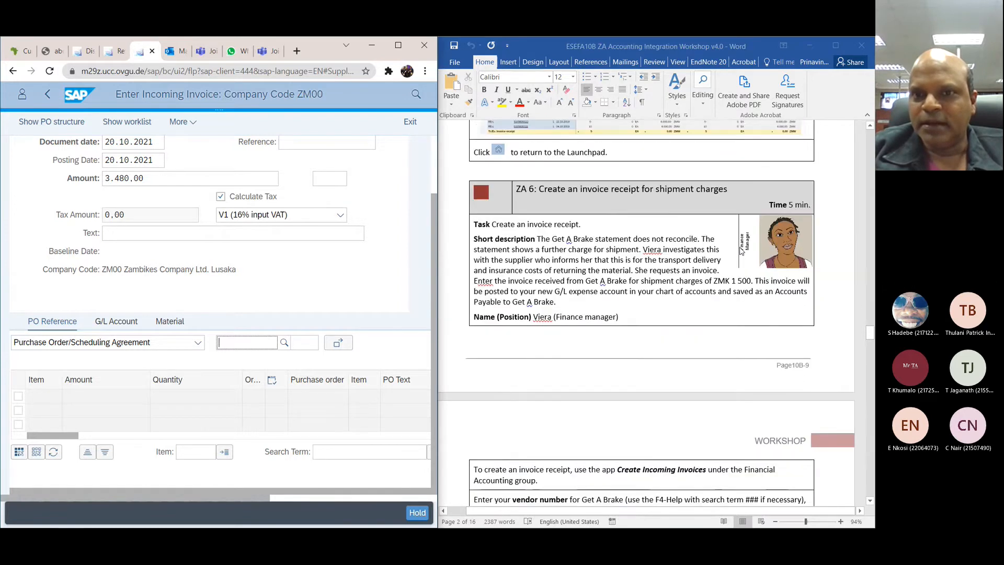
Step: Following the ZA 5 purchase order history instructions, search the apps for "display purchase order"
{"action": "scroll", "coordinate": [740, 251], "scroll_direction": "down", "scroll_amount": 2}
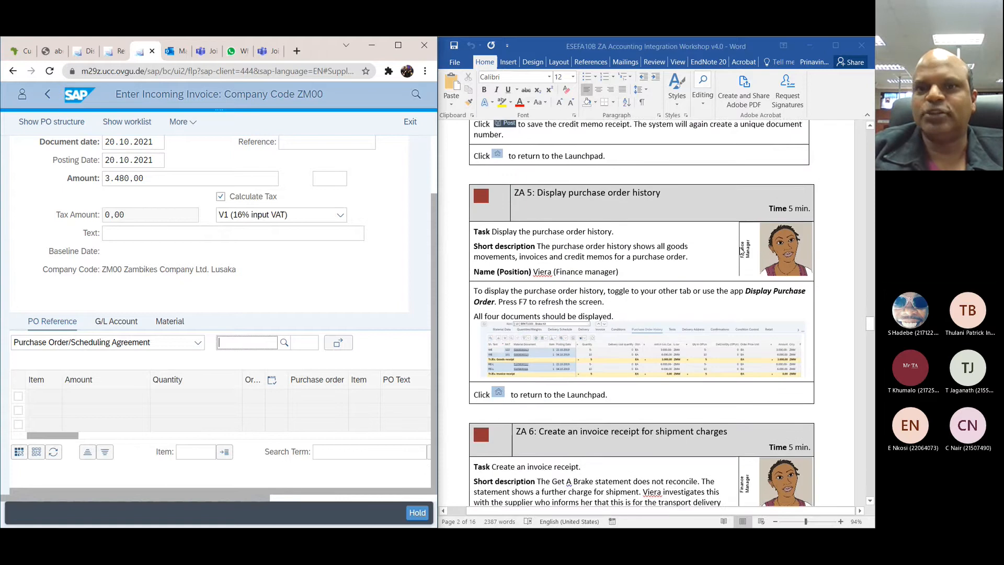
{"action": "scroll", "coordinate": [741, 251], "scroll_direction": "down", "scroll_amount": 2}
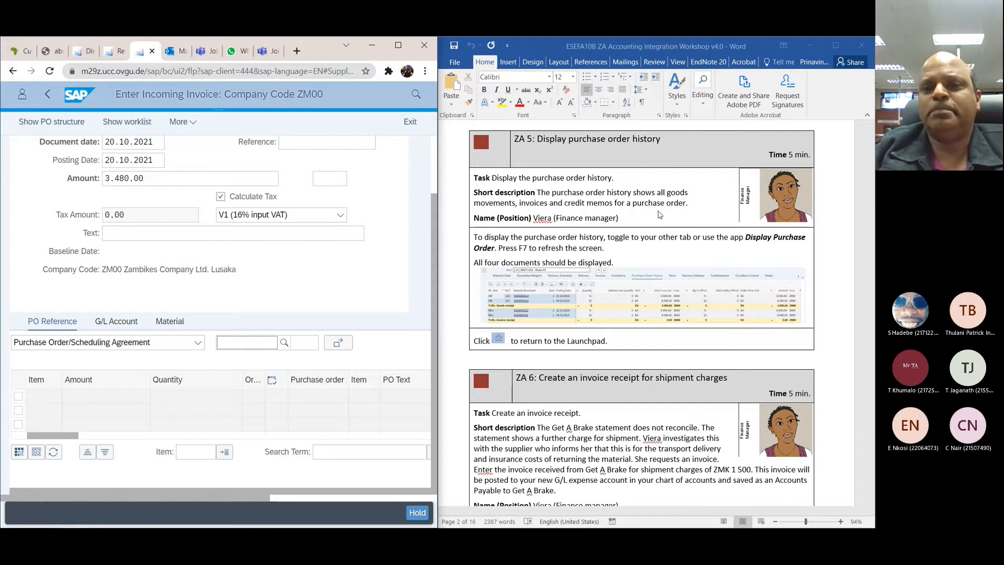
{"action": "scroll", "coordinate": [660, 214], "scroll_direction": "down", "scroll_amount": 1}
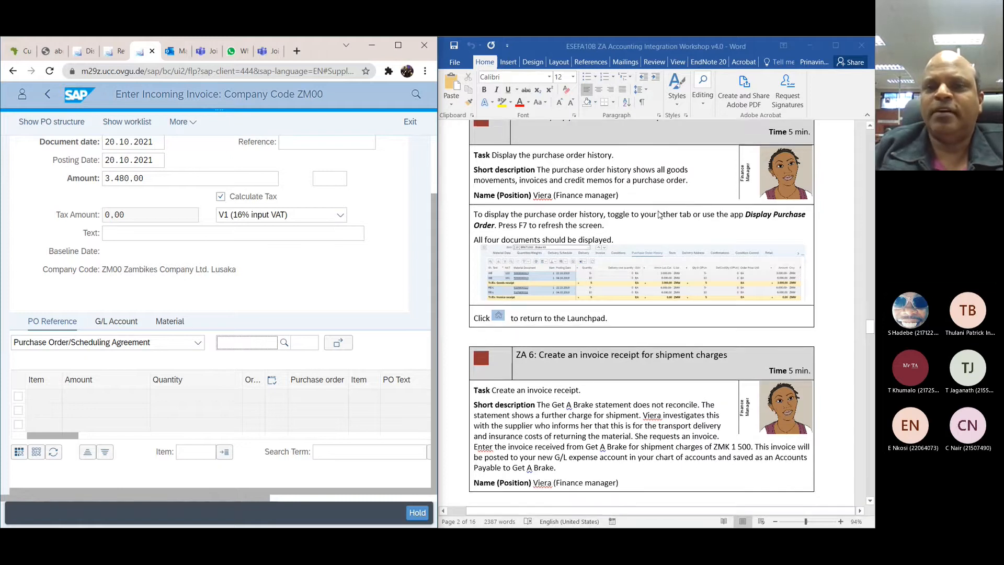
{"action": "scroll", "coordinate": [647, 200], "scroll_direction": "down", "scroll_amount": 1}
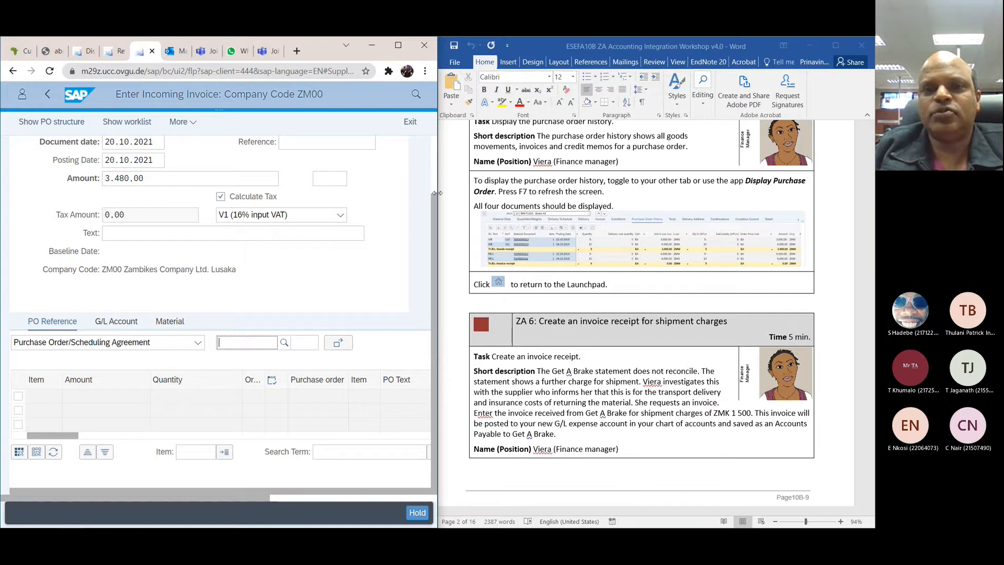
{"action": "left_click", "coordinate": [416, 98]}
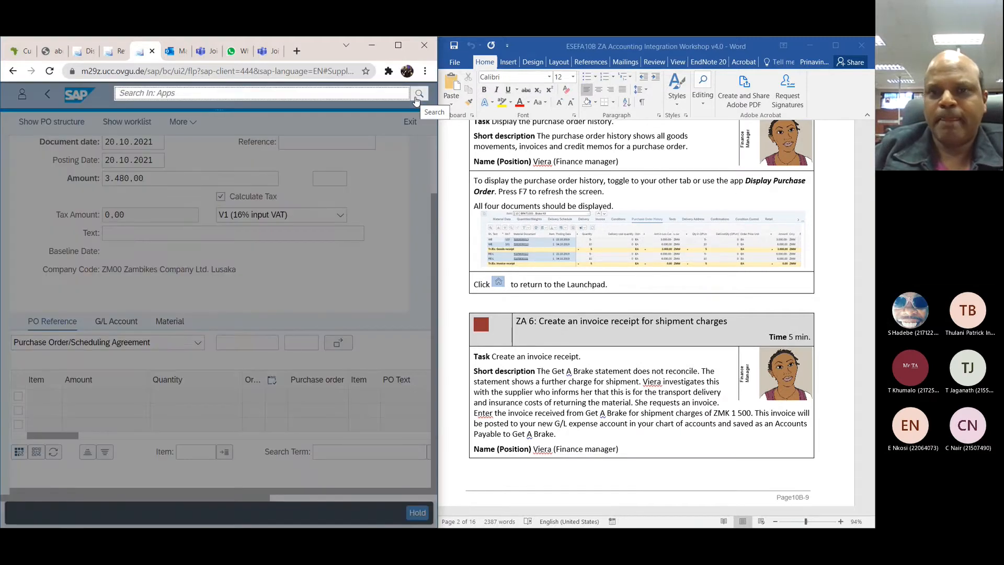
{"action": "type", "text": "displ"}
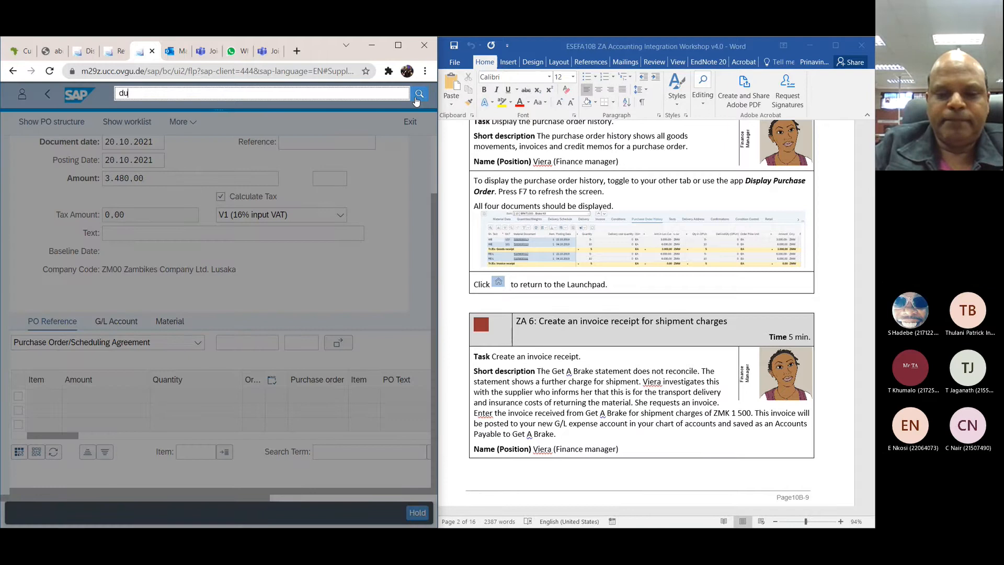
{"action": "type", "text": "a"}
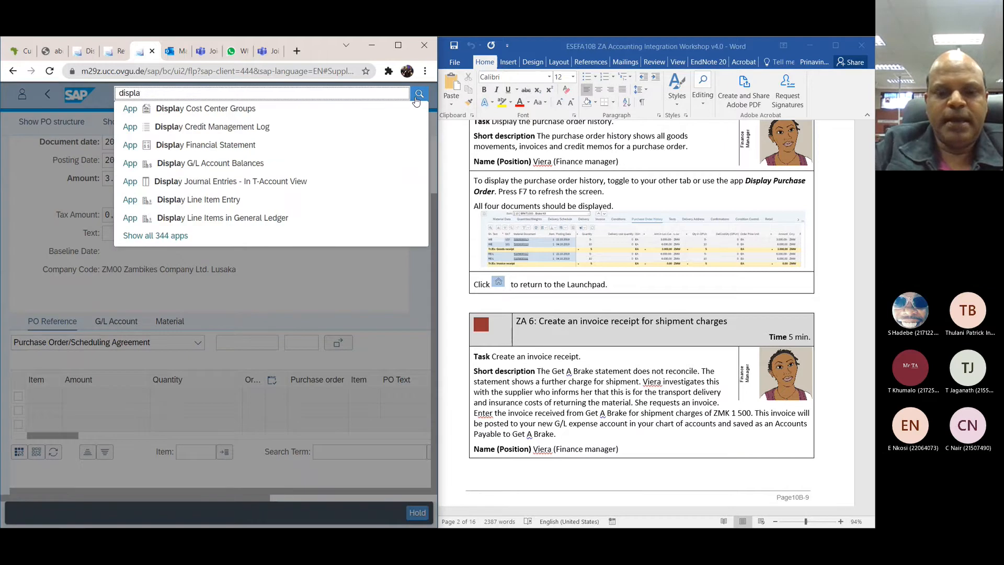
{"action": "type", "text": "y pur"}
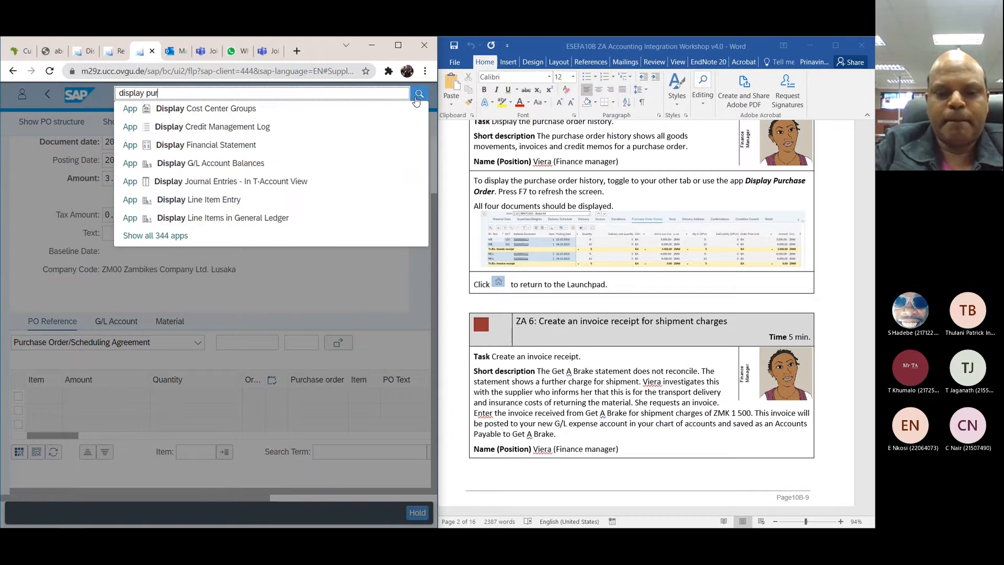
{"action": "type", "text": "chase "}
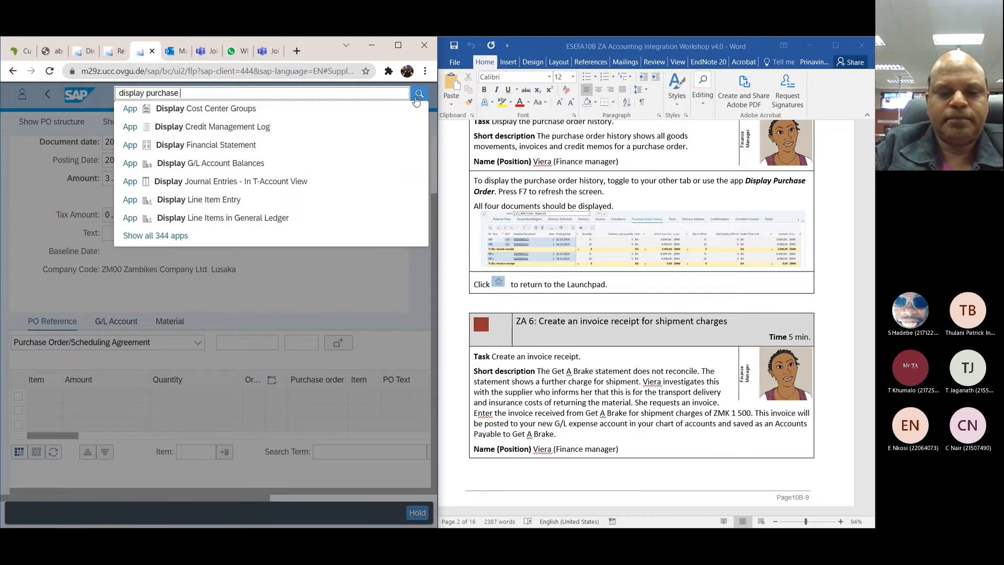
{"action": "type", "text": "order"}
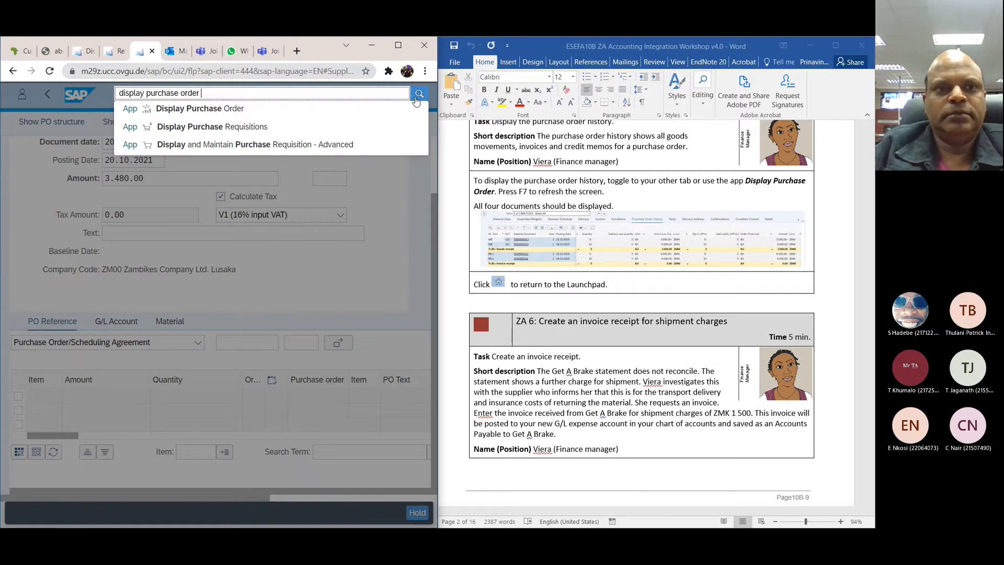
Step: Try to open the Display Purchase Order app, agreeing to leave the unsaved invoice entry, and dismiss the resulting dialog
{"action": "left_click", "coordinate": [241, 108]}
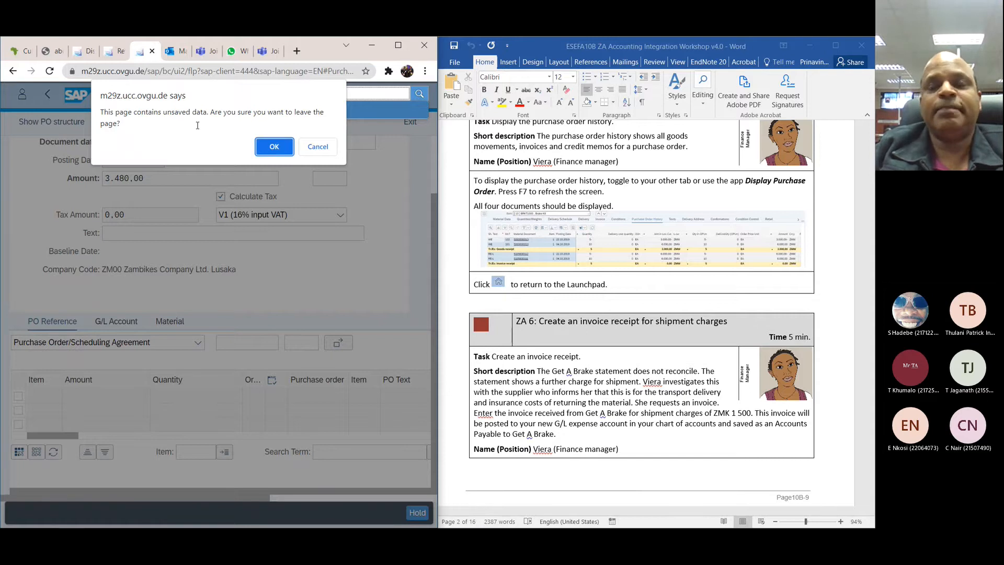
{"action": "left_click", "coordinate": [264, 149]}
{"action": "left_click", "coordinate": [265, 149]}
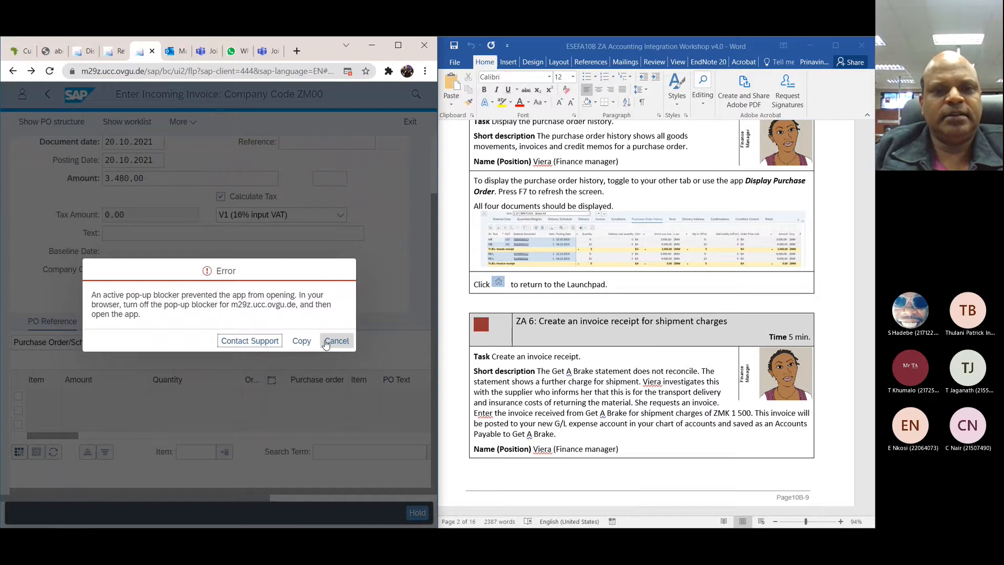
{"action": "left_click", "coordinate": [328, 344]}
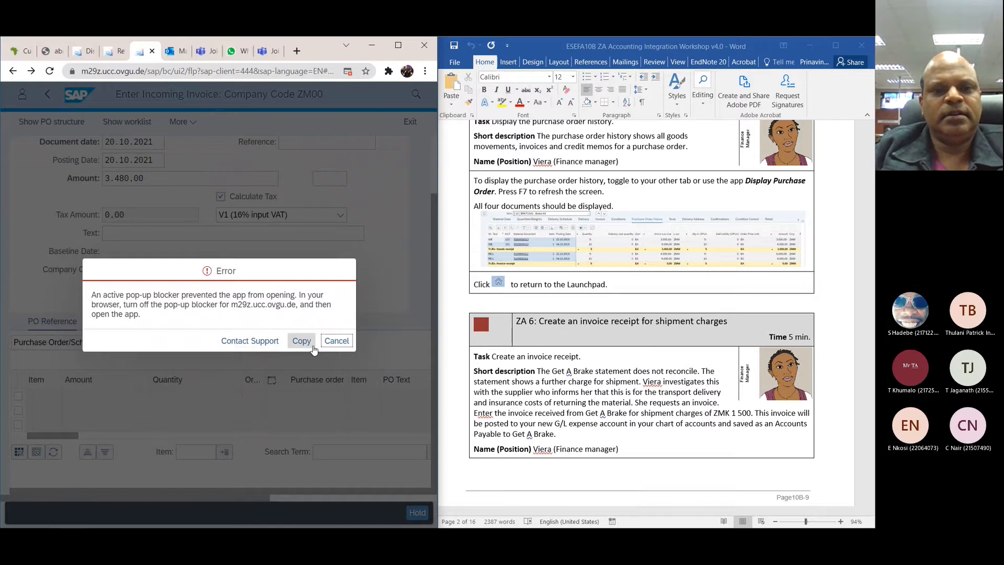
{"action": "left_click", "coordinate": [342, 349]}
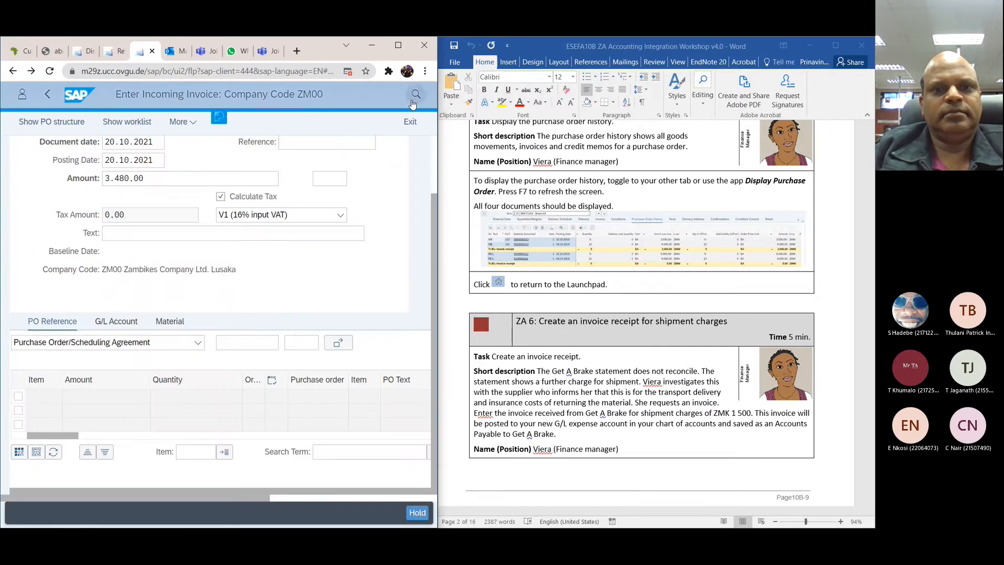
Step: Leave the incoming invoice entry for company code ZM00 and return to the App Finder
{"action": "left_click", "coordinate": [415, 95]}
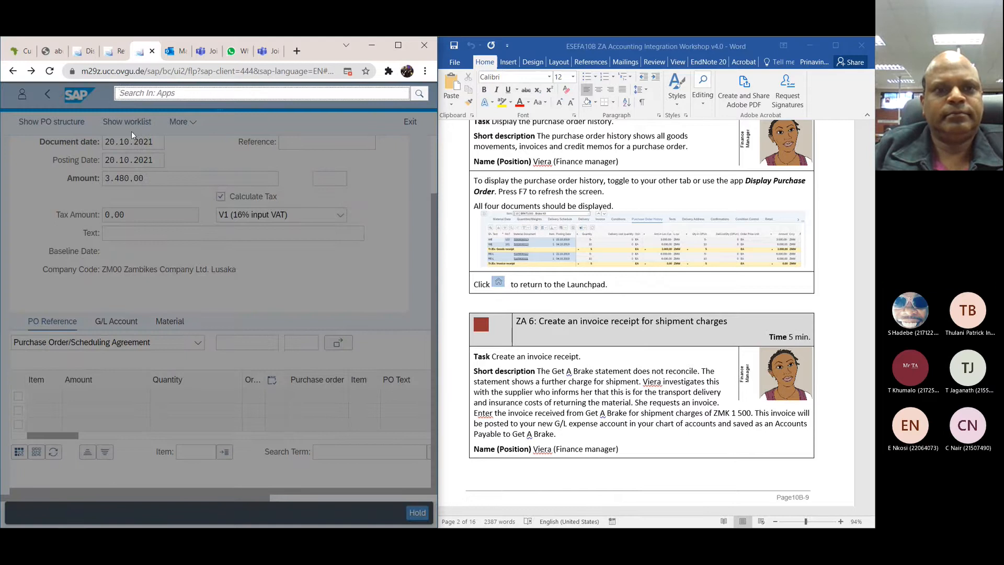
{"action": "left_click", "coordinate": [49, 96]}
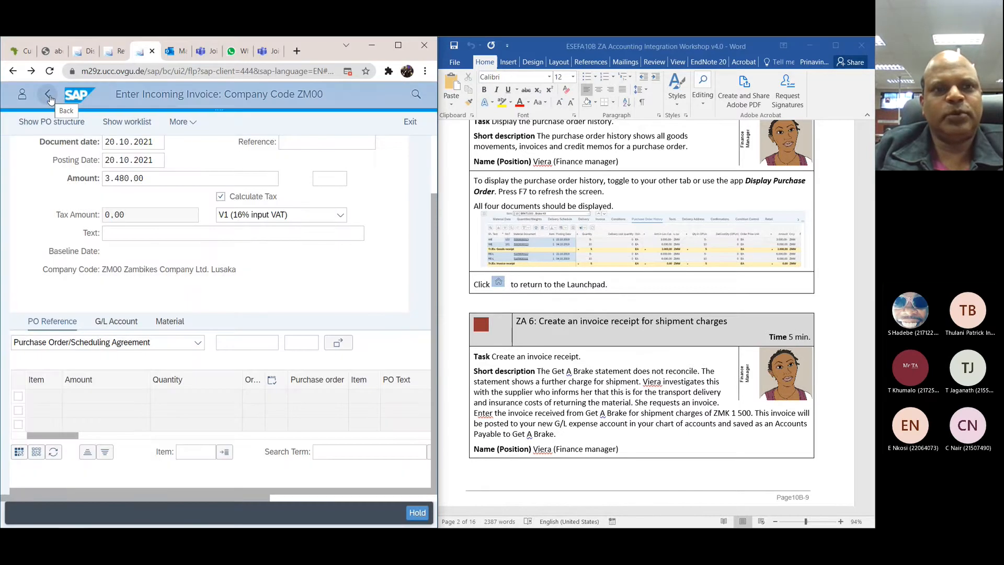
{"action": "left_click", "coordinate": [48, 96]}
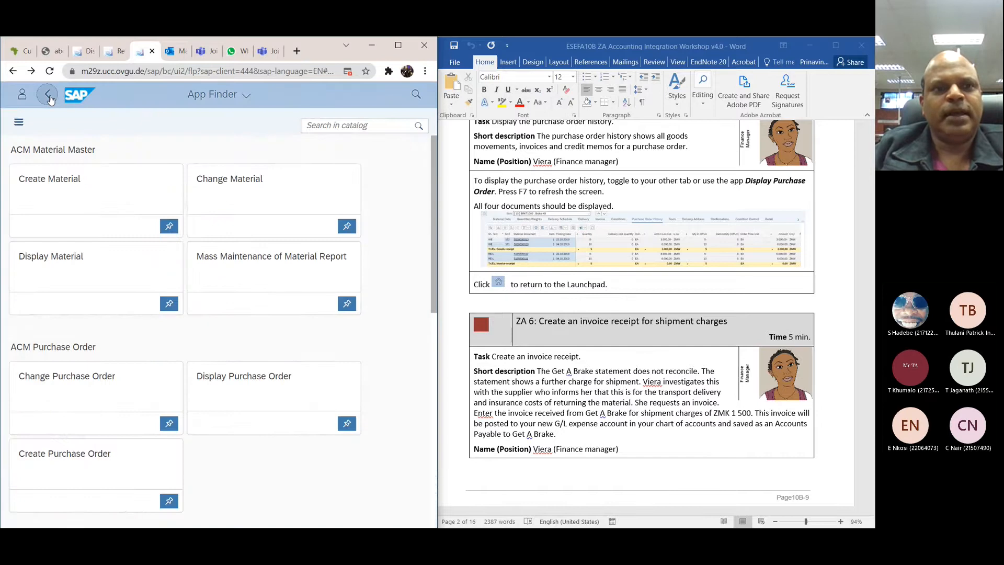
Step: Search the apps for "display purchase order" and open the Display Purchase Order app
{"action": "left_click", "coordinate": [417, 94]}
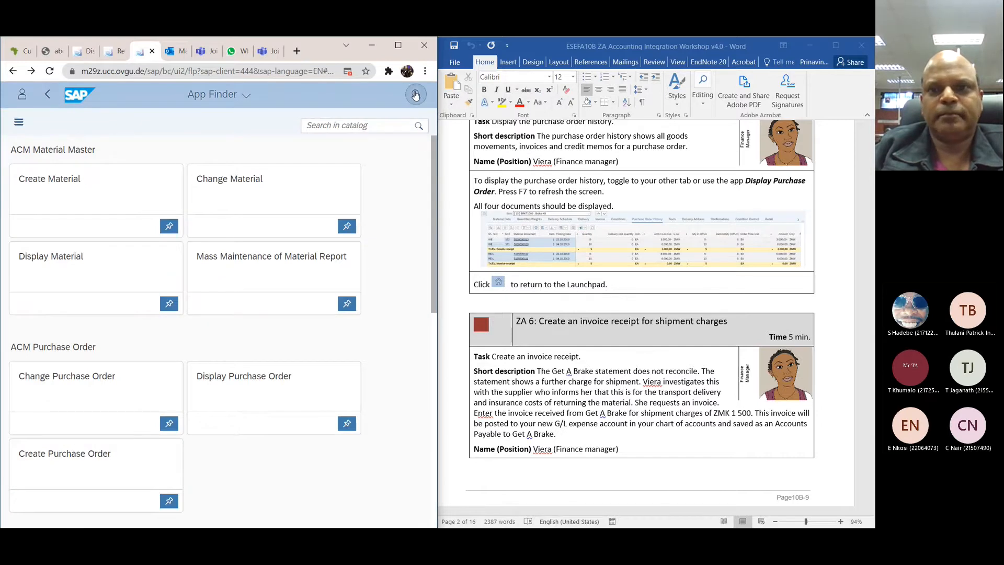
{"action": "type", "text": "di"}
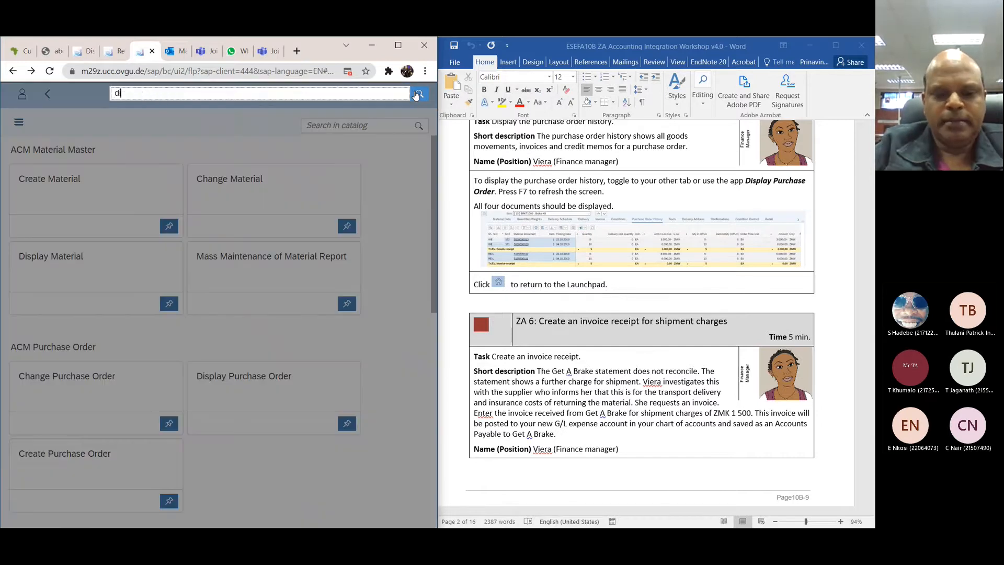
{"action": "type", "text": "splay p"}
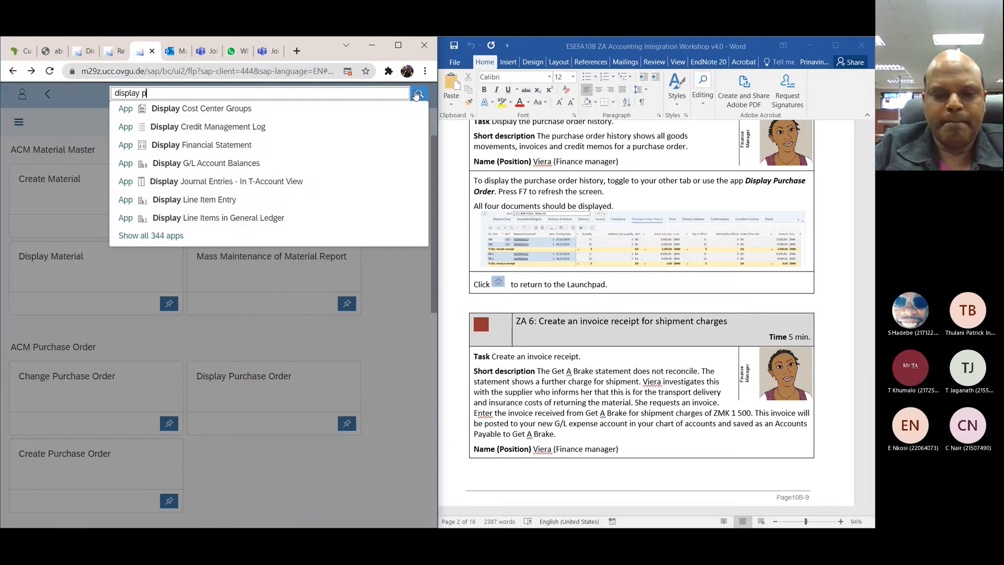
{"action": "type", "text": "urchase "}
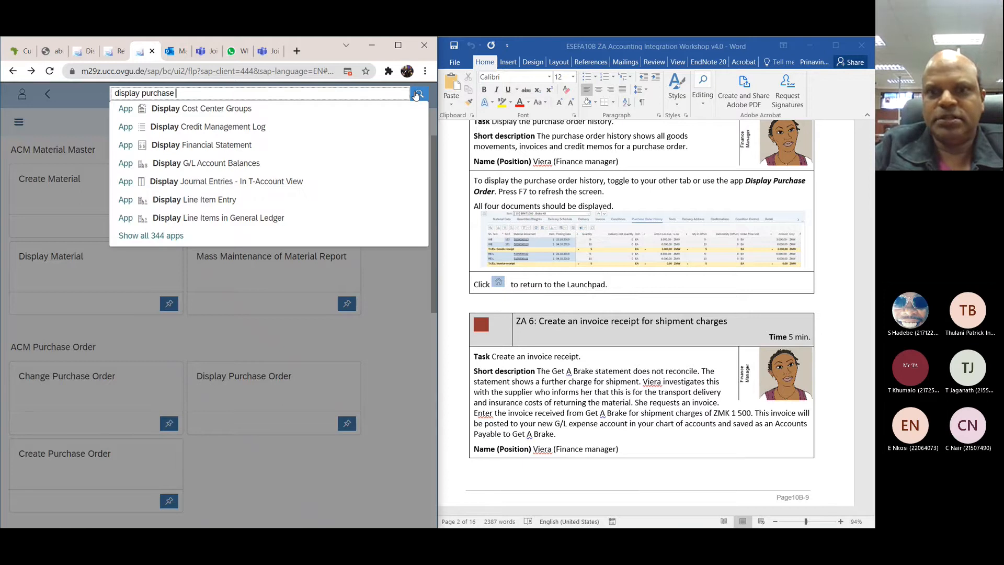
{"action": "type", "text": "order"}
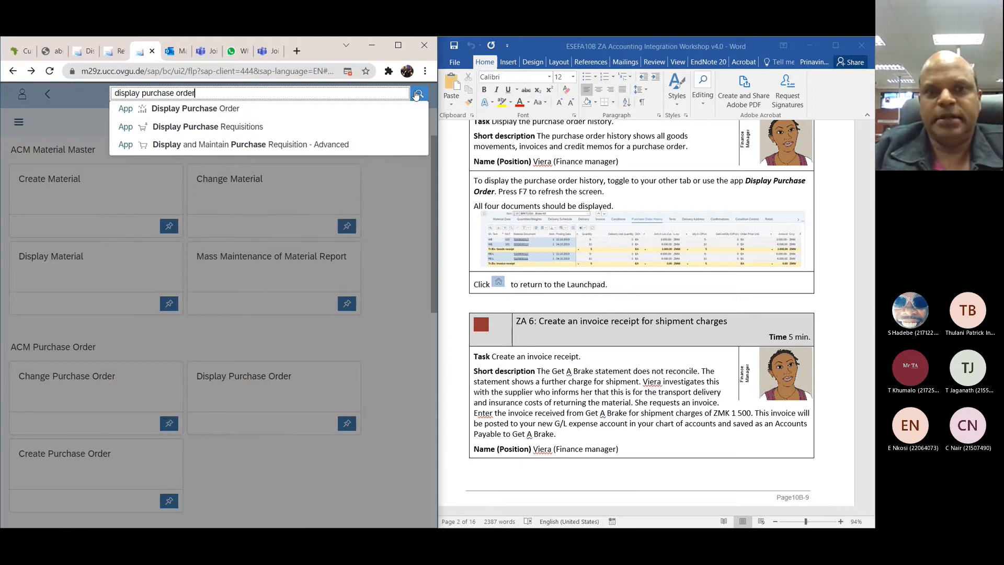
{"action": "left_click", "coordinate": [301, 111]}
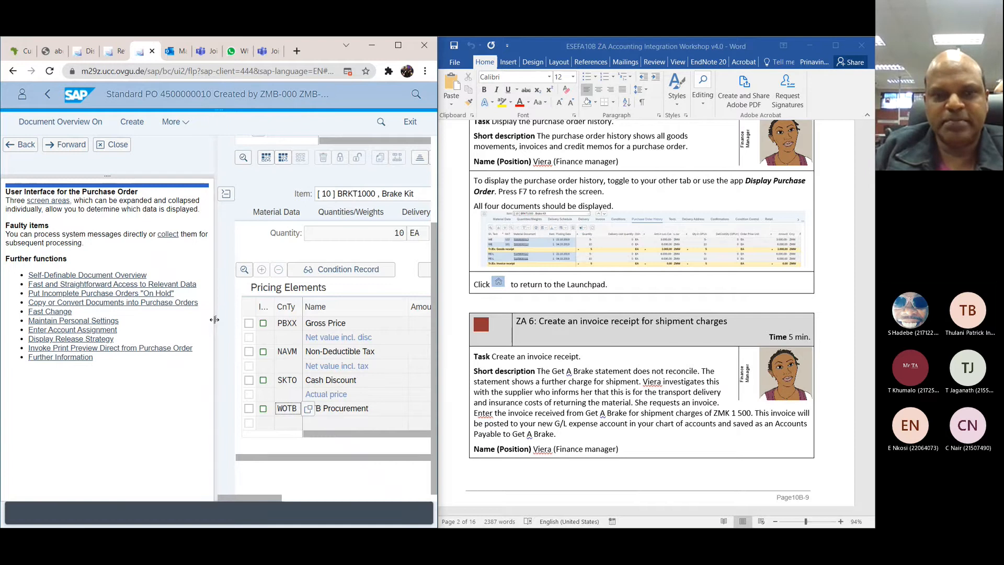
Step: Shrink the help pane beside the purchase order to a narrow strip so the item details get more room
{"action": "left_click_drag", "start_coordinate": [215, 319], "coordinate": [29, 306]}
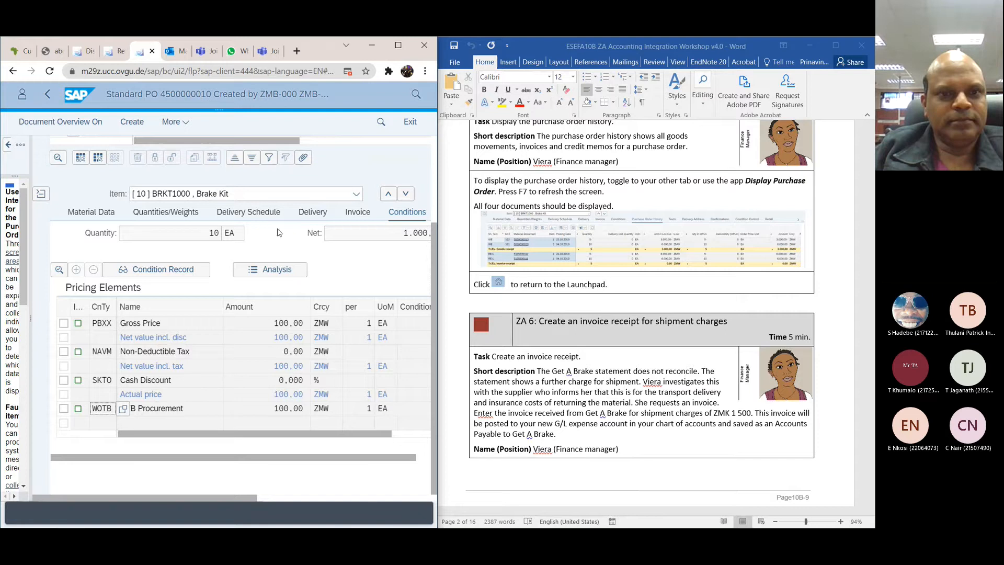
{"action": "left_click", "coordinate": [204, 433]}
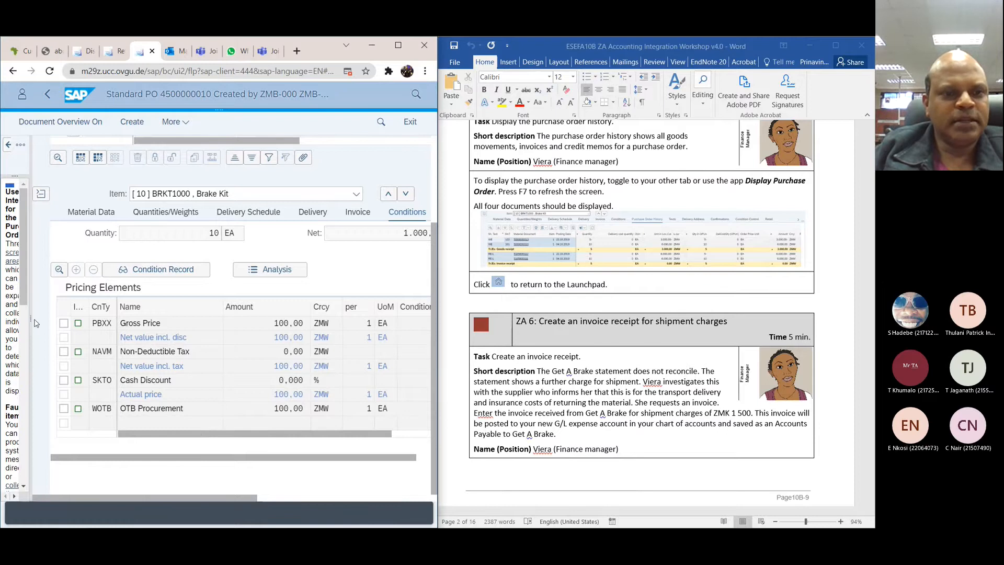
{"action": "left_click_drag", "start_coordinate": [29, 323], "coordinate": [20, 323]}
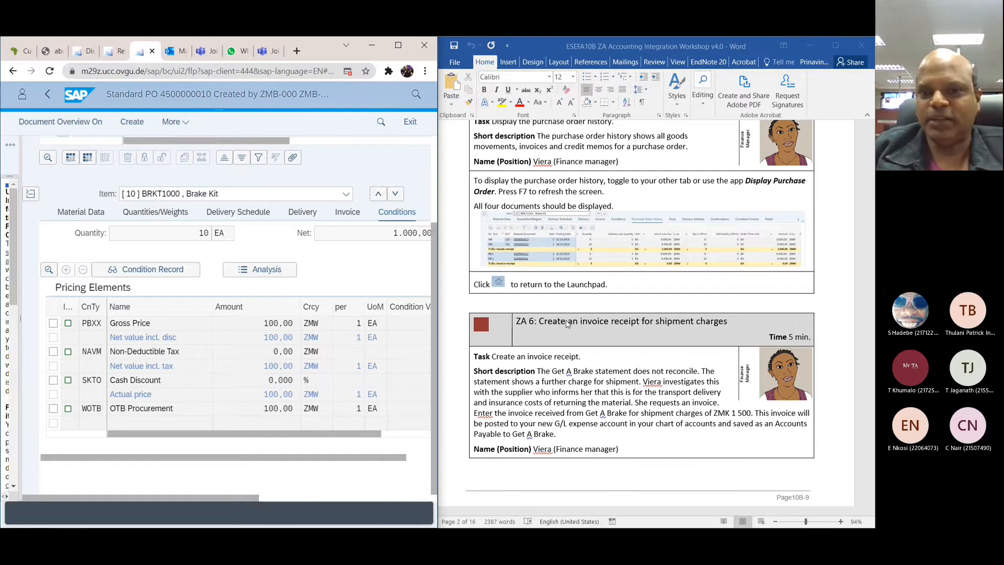
Step: Read the ZA 6 shipment charges invoice instructions in the workshop document and search the apps for "financial accounting"
{"action": "scroll", "coordinate": [567, 323], "scroll_direction": "down", "scroll_amount": 3}
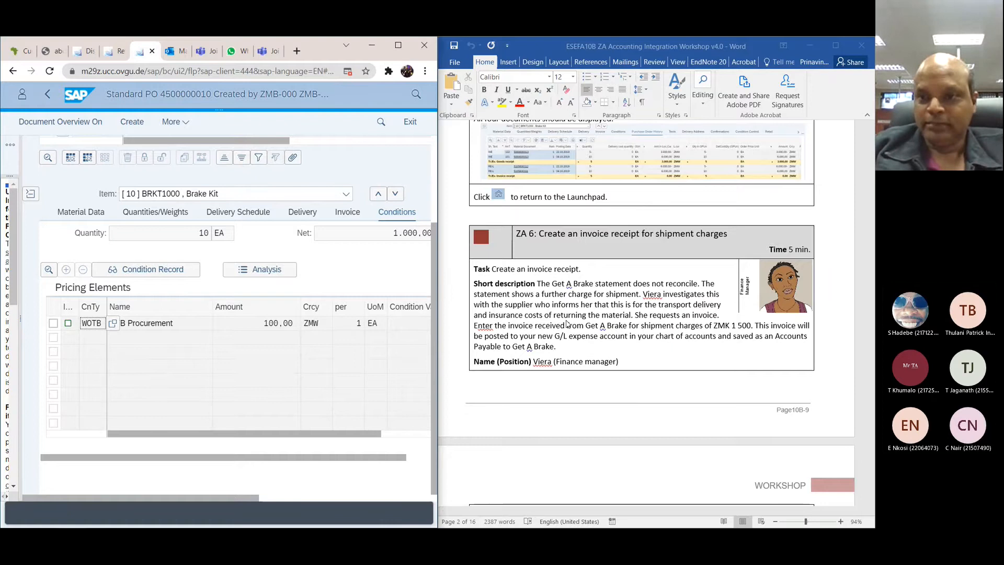
{"action": "scroll", "coordinate": [567, 323], "scroll_direction": "down", "scroll_amount": 2}
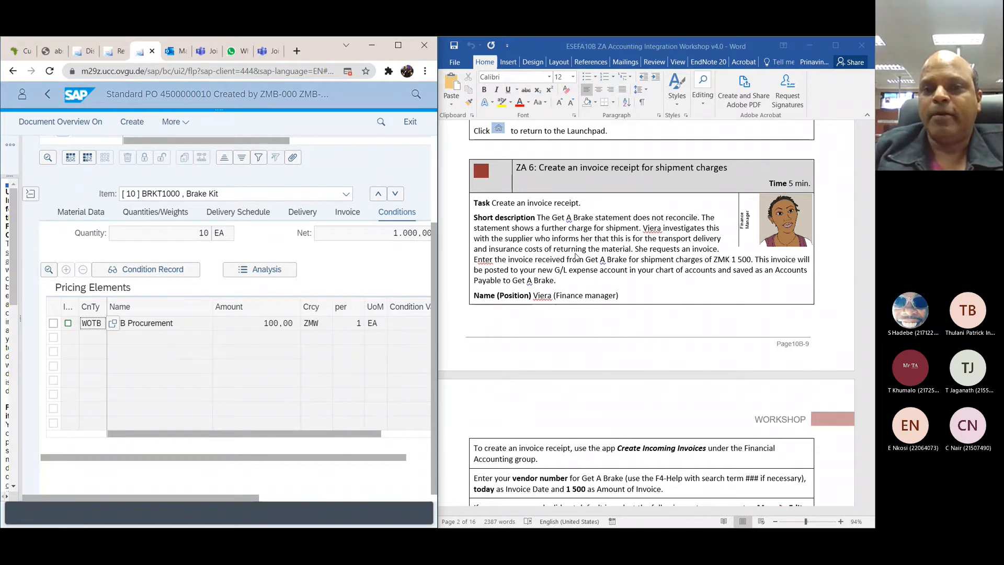
{"action": "scroll", "coordinate": [577, 256], "scroll_direction": "down", "scroll_amount": 3}
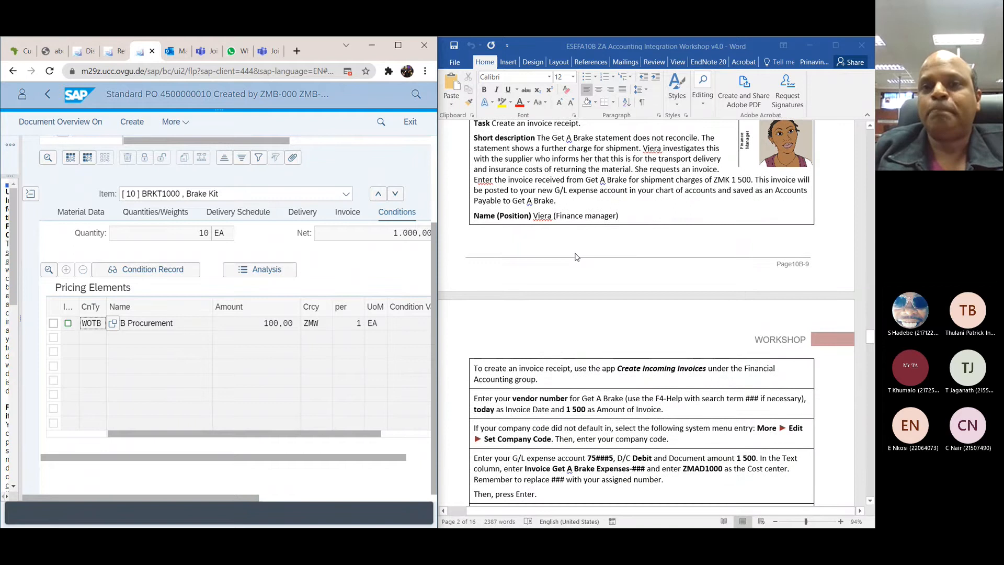
{"action": "scroll", "coordinate": [577, 257], "scroll_direction": "down", "scroll_amount": 3}
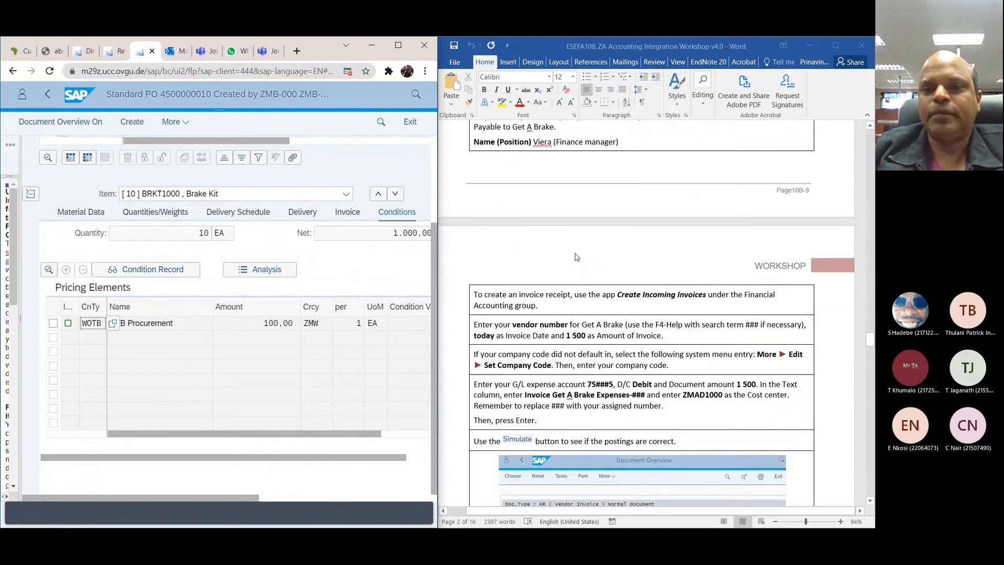
{"action": "scroll", "coordinate": [576, 256], "scroll_direction": "down", "scroll_amount": 2}
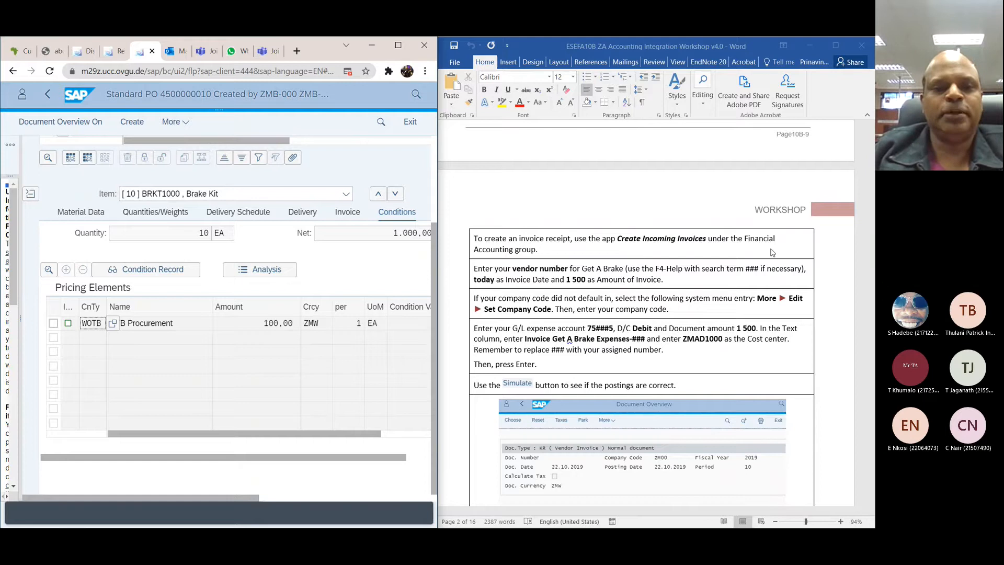
{"action": "left_click", "coordinate": [416, 96]}
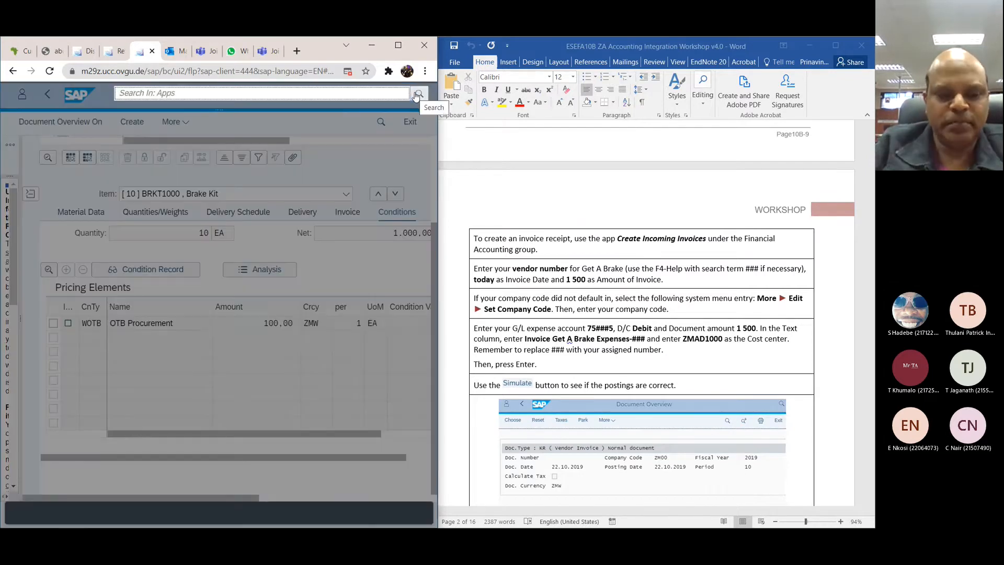
{"action": "type", "text": "financial "}
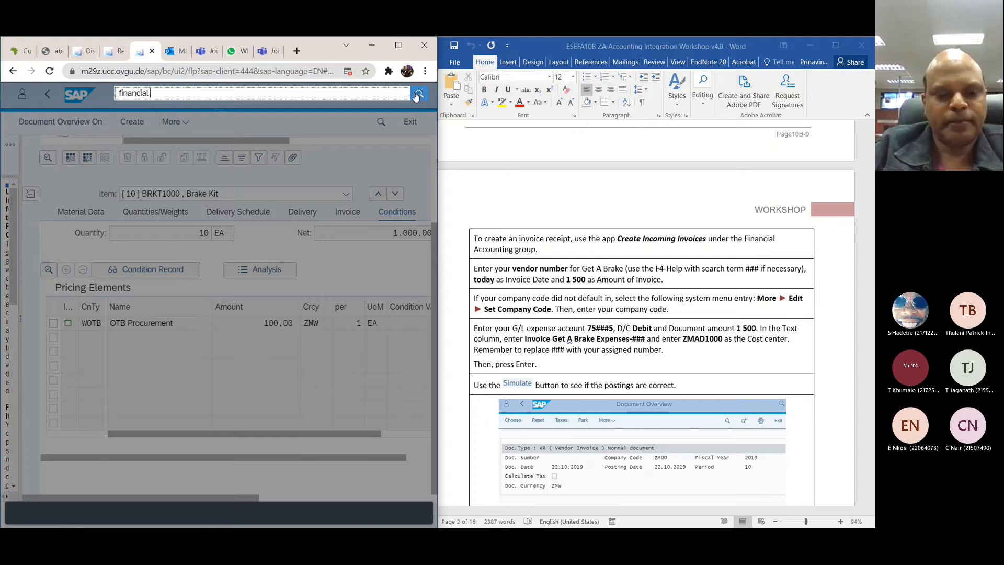
{"action": "type", "text": "accou"}
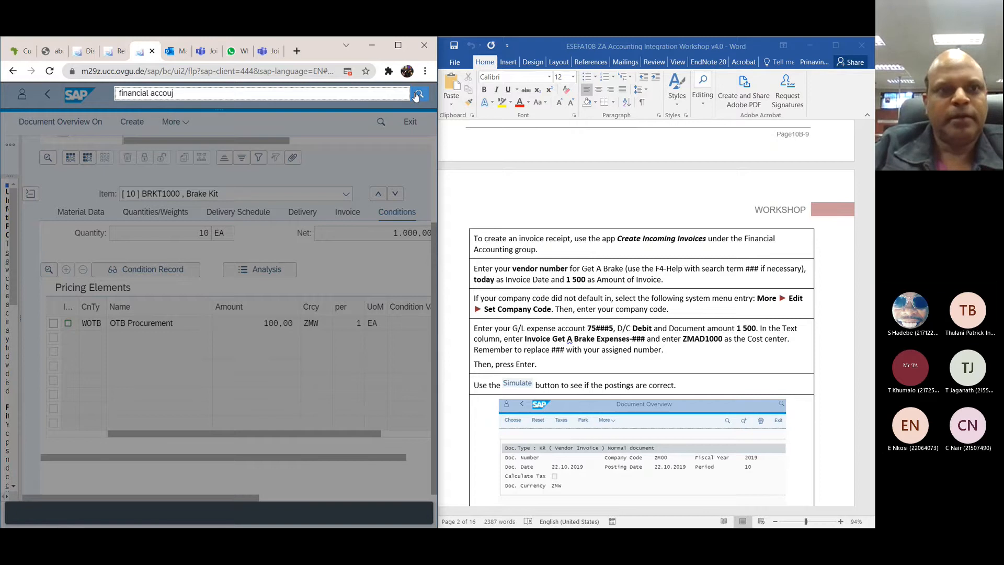
{"action": "type", "text": "nting"}
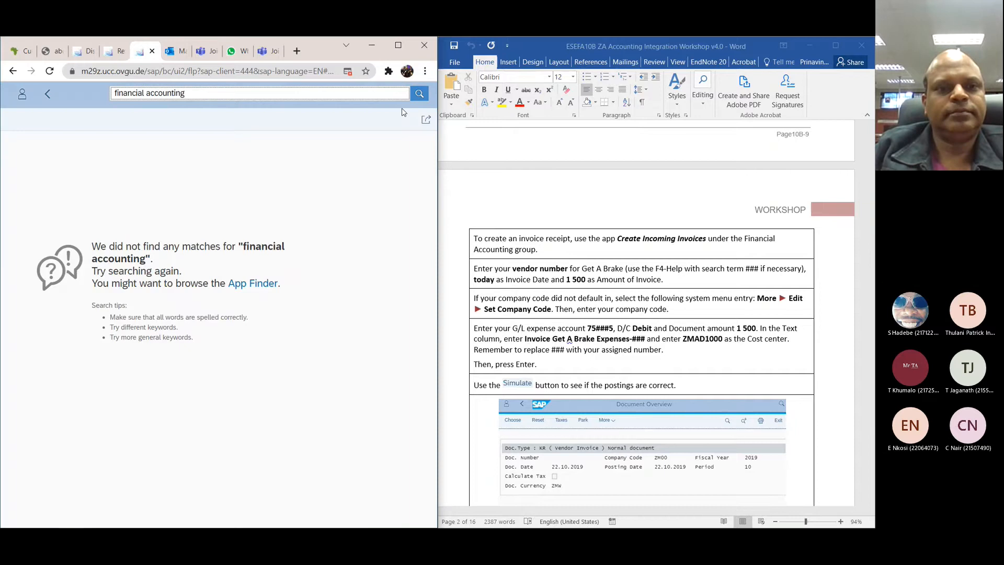
Step: Open the App Finder, widen the browser window and show the apps in the Financial Accounting catalog
{"action": "left_click", "coordinate": [253, 284]}
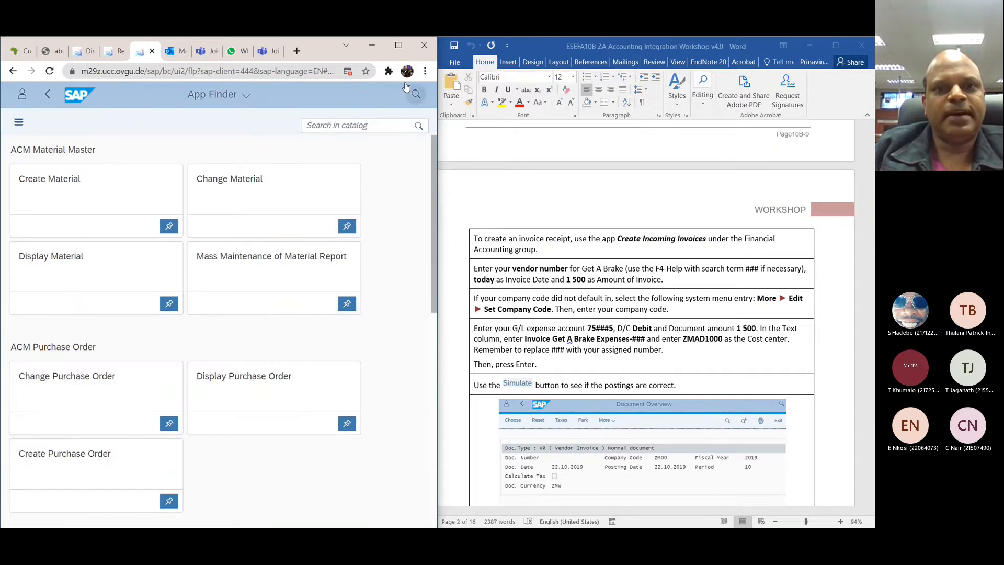
{"action": "left_click", "coordinate": [243, 93]}
{"action": "left_click", "coordinate": [367, 93]}
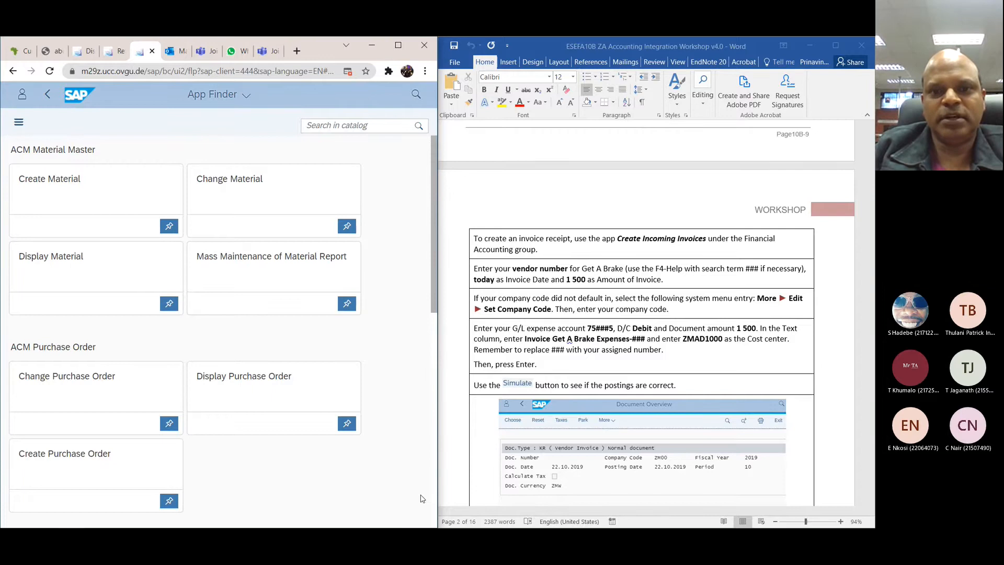
{"action": "mouse_move", "coordinate": [439, 402]}
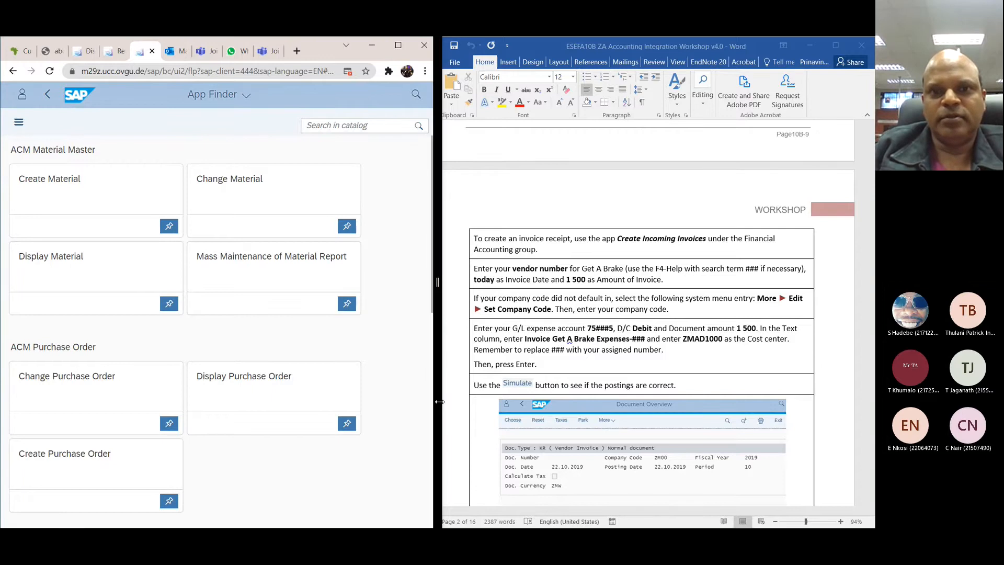
{"action": "left_click_drag", "start_coordinate": [439, 401], "coordinate": [707, 402]}
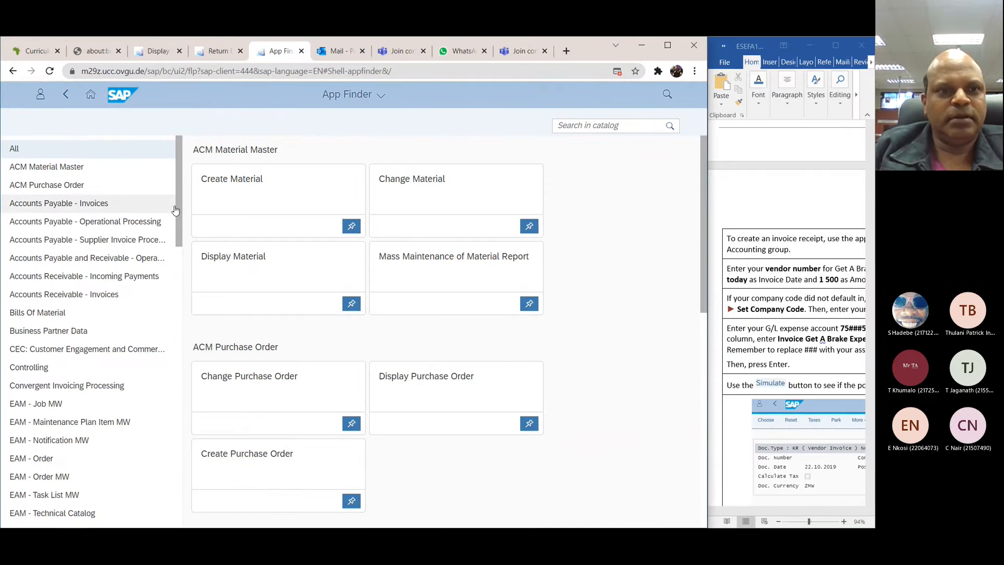
{"action": "left_click_drag", "start_coordinate": [180, 213], "coordinate": [181, 304]}
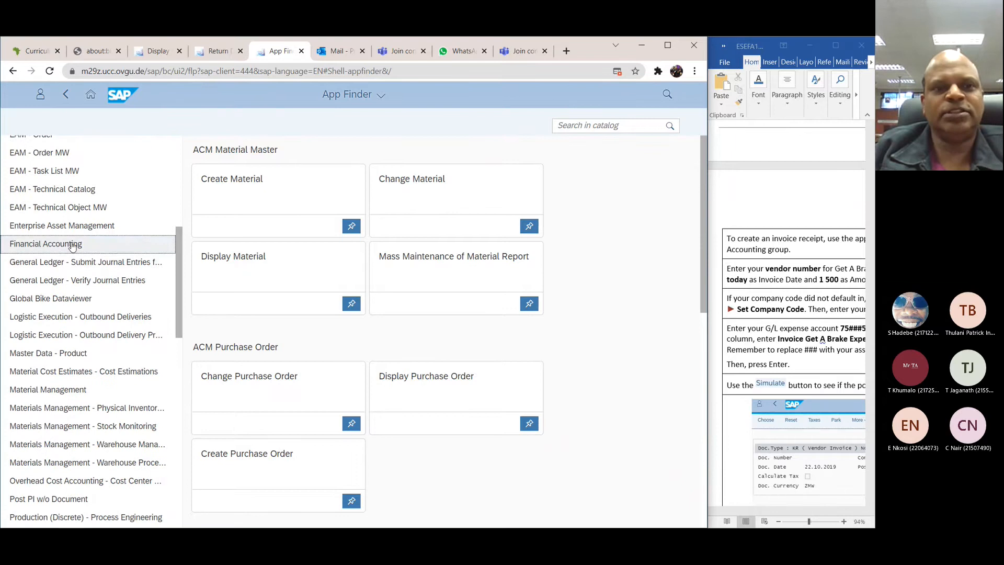
{"action": "left_click", "coordinate": [73, 244]}
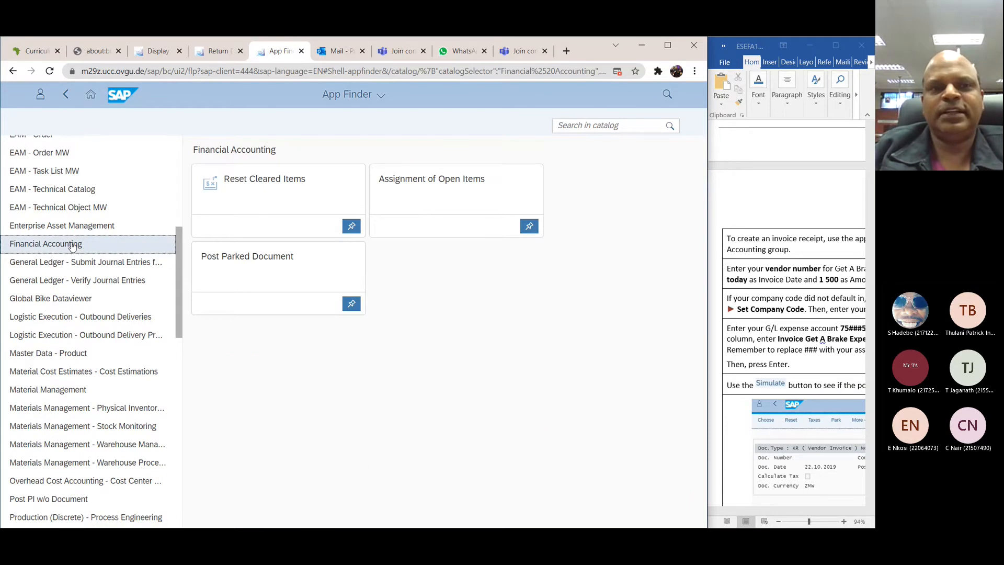
{"action": "double_click", "coordinate": [73, 245]}
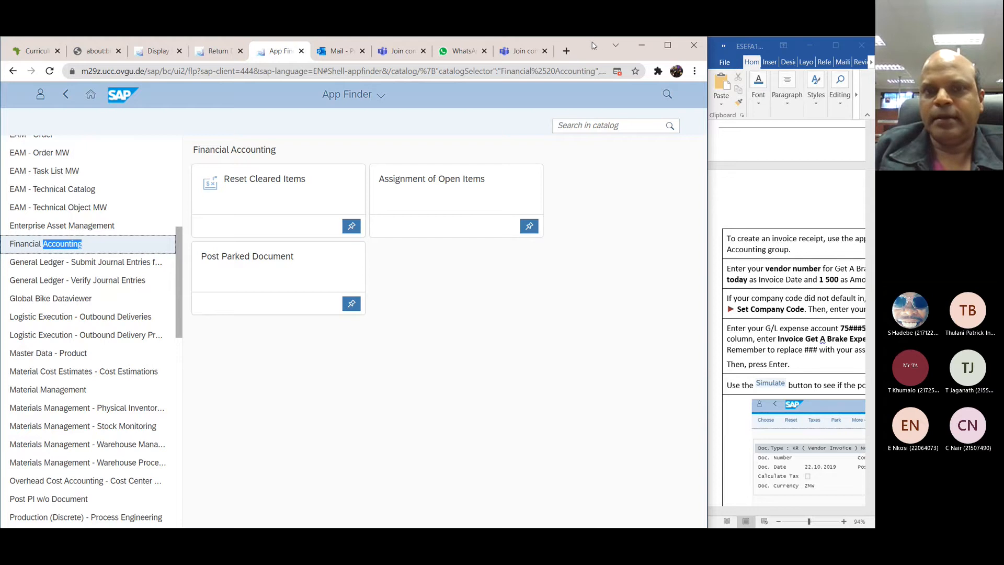
{"action": "left_click_drag", "start_coordinate": [594, 47], "coordinate": [526, 52]}
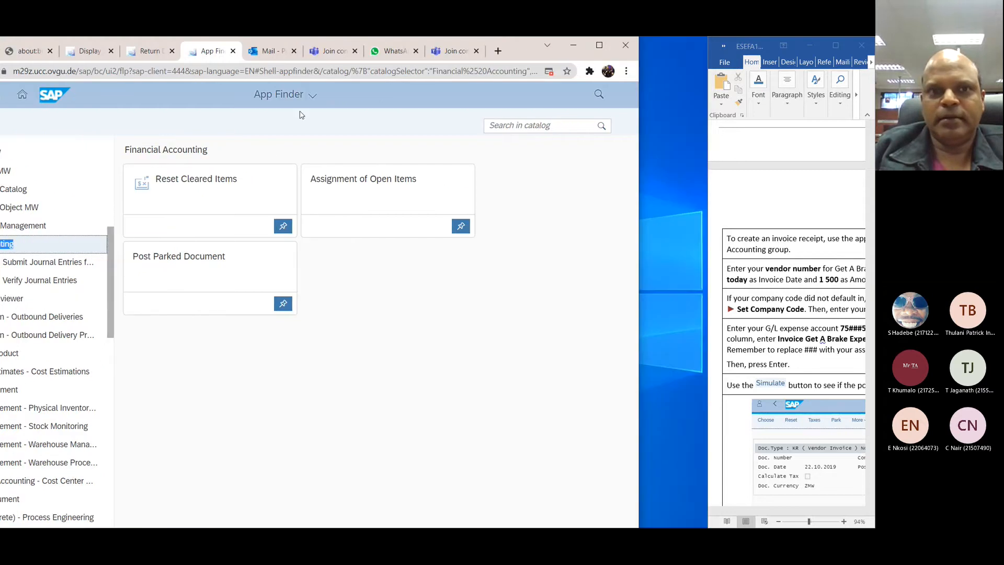
{"action": "left_click", "coordinate": [318, 93]}
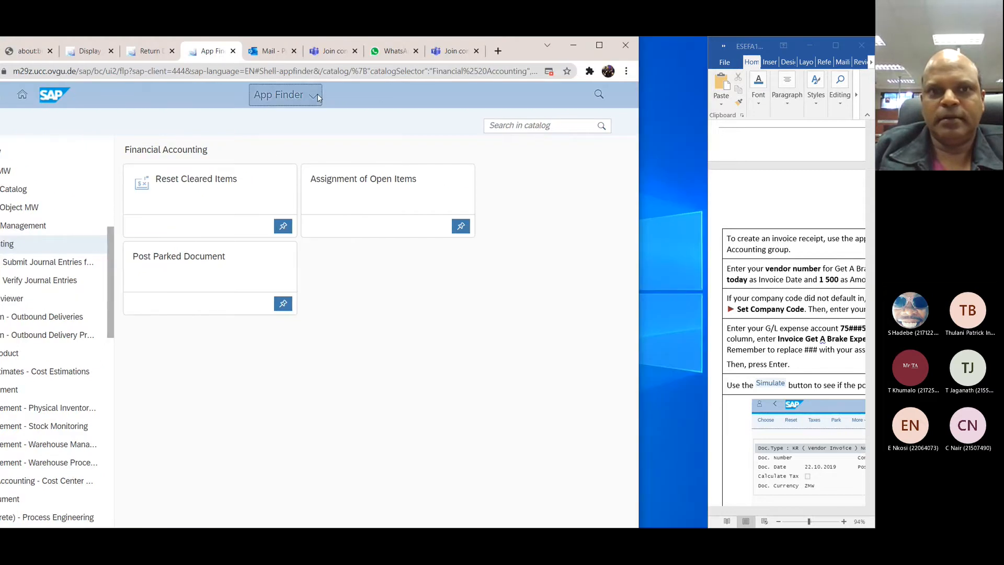
{"action": "left_click", "coordinate": [599, 96]}
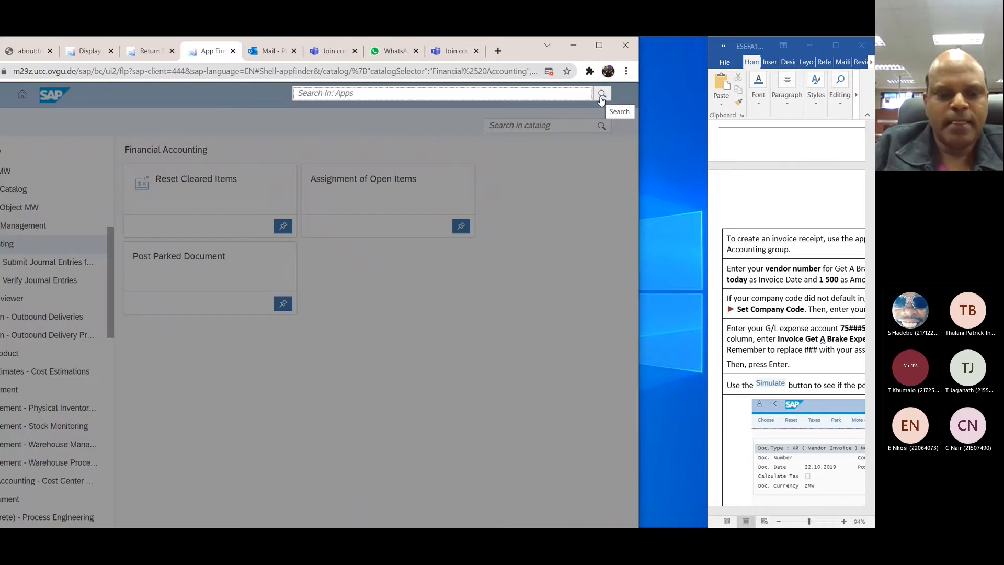
{"action": "type", "text": "financial "}
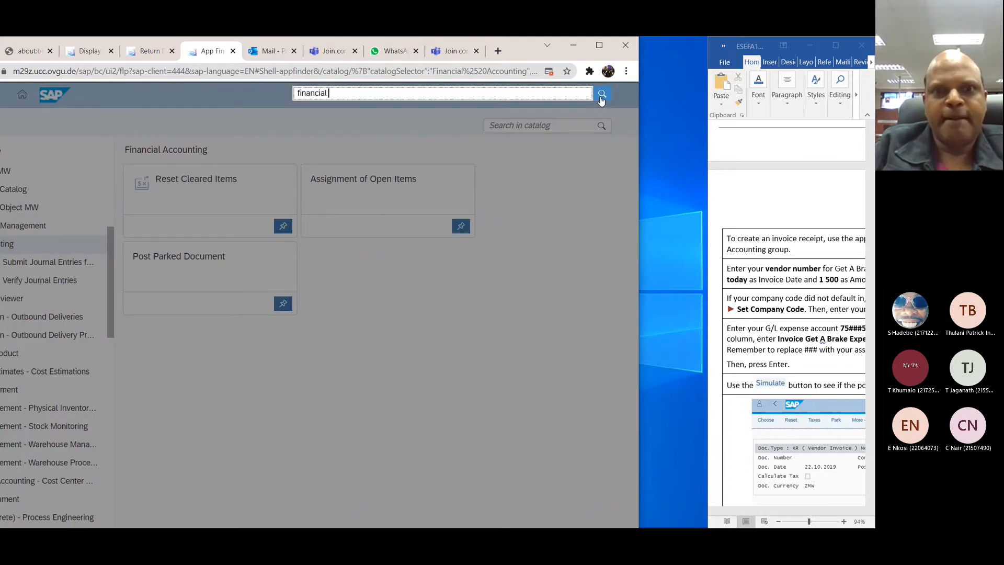
{"action": "type", "text": "account"}
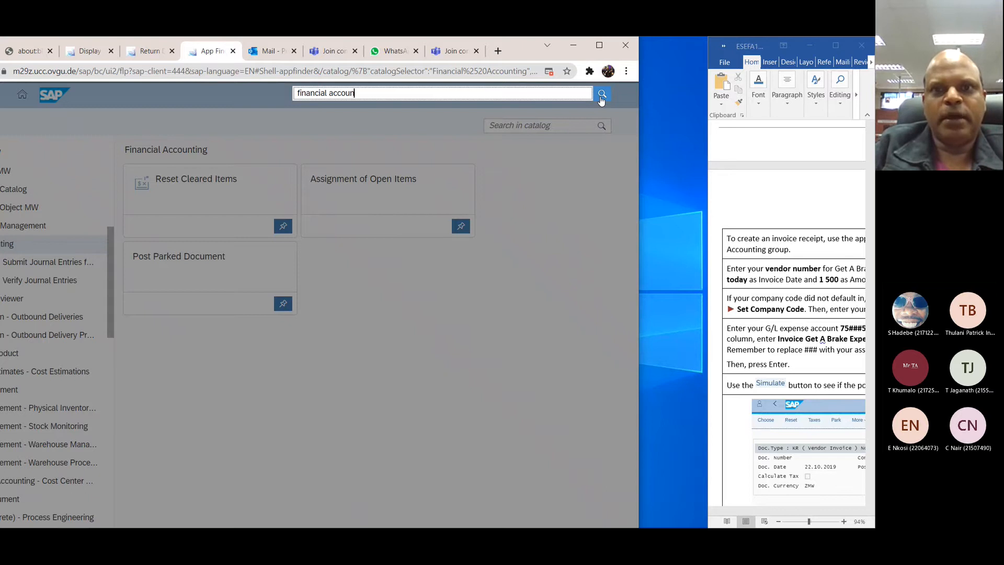
{"action": "key", "text": "BackSpace"}
{"action": "key", "text": "BackSpace"}
{"action": "key", "text": "BackSpace"}
{"action": "key", "text": "BackSpace"}
{"action": "key", "text": "BackSpace"}
{"action": "key", "text": "BackSpace"}
{"action": "key", "text": "BackSpace"}
{"action": "key", "text": "BackSpace"}
{"action": "key", "text": "BackSpace"}
{"action": "key", "text": "BackSpace"}
{"action": "key", "text": "BackSpace"}
{"action": "key", "text": "BackSpace"}
{"action": "key", "text": "BackSpace"}
{"action": "key", "text": "BackSpace"}
{"action": "key", "text": "BackSpace"}
{"action": "key", "text": "BackSpace"}
{"action": "key", "text": "BackSpace"}
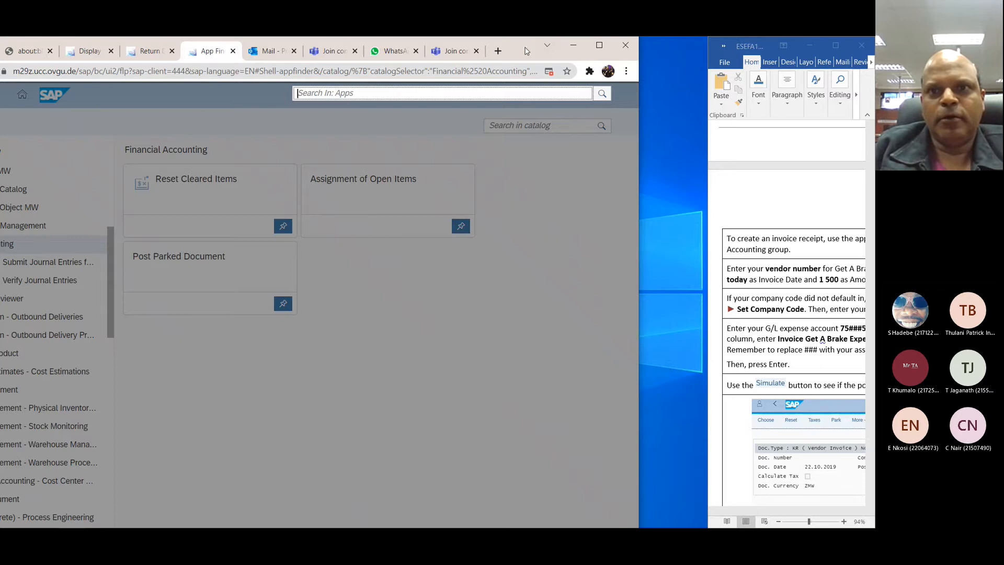
Step: Return to the launchpad home page and maximize the browser window
{"action": "left_click_drag", "start_coordinate": [522, 47], "coordinate": [827, 55]}
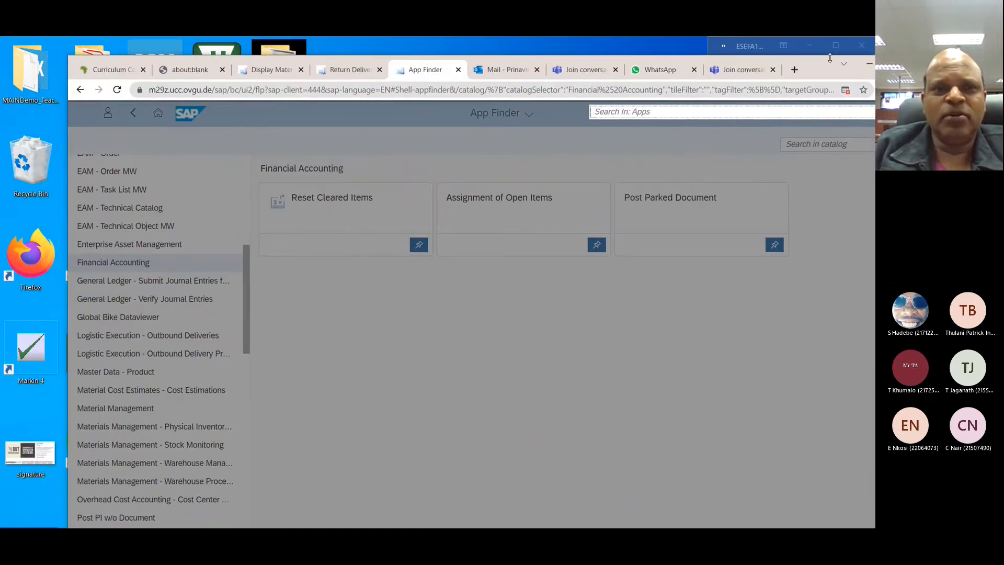
{"action": "left_click", "coordinate": [155, 118]}
{"action": "left_click_drag", "start_coordinate": [242, 266], "coordinate": [242, 144]}
{"action": "left_click", "coordinate": [162, 115]}
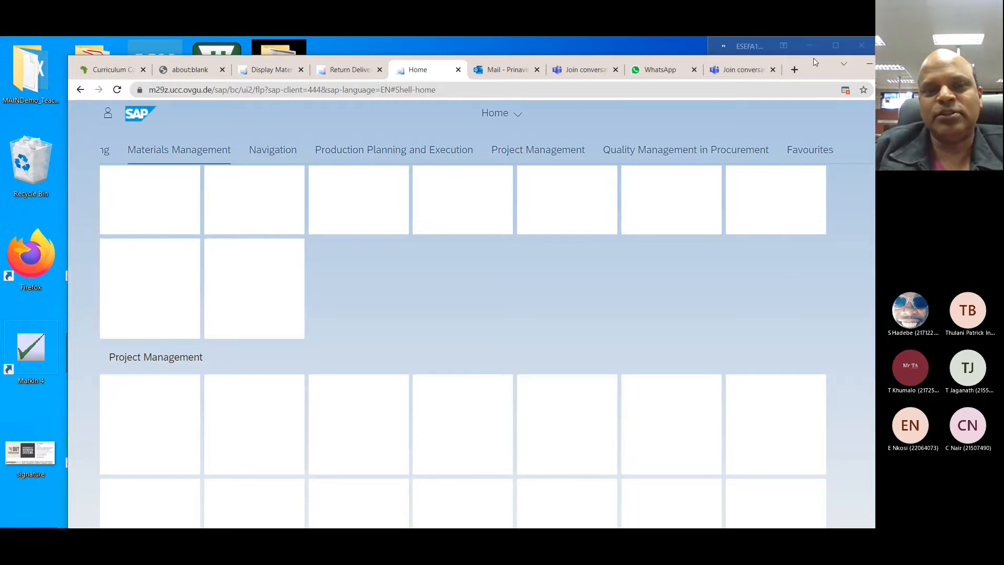
{"action": "left_click_drag", "start_coordinate": [814, 62], "coordinate": [667, 71]}
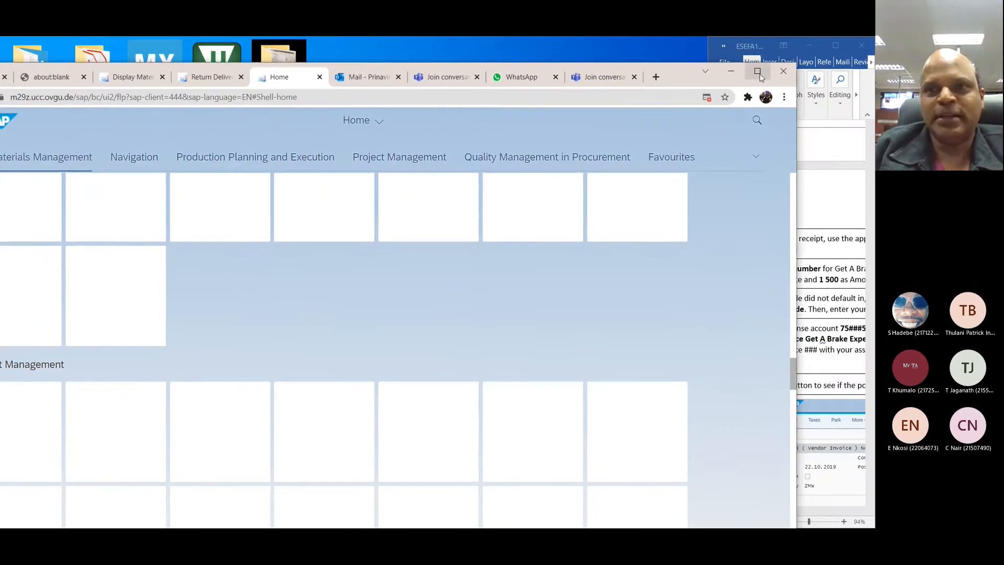
{"action": "left_click", "coordinate": [757, 71]}
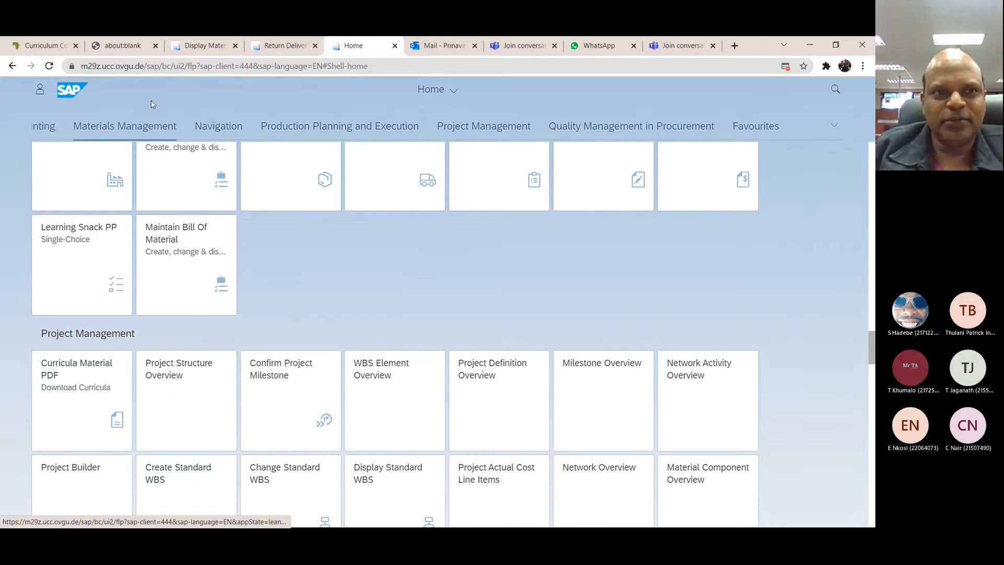
Step: Look through the home page app groups and go to the Financial Accounting group
{"action": "scroll", "coordinate": [330, 260], "scroll_direction": "up", "scroll_amount": 10}
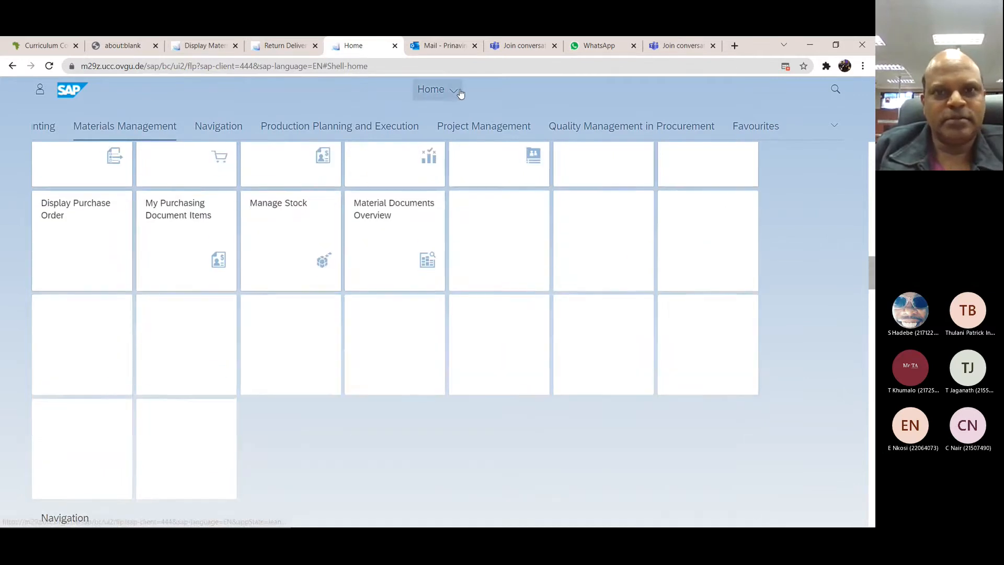
{"action": "left_click", "coordinate": [459, 92]}
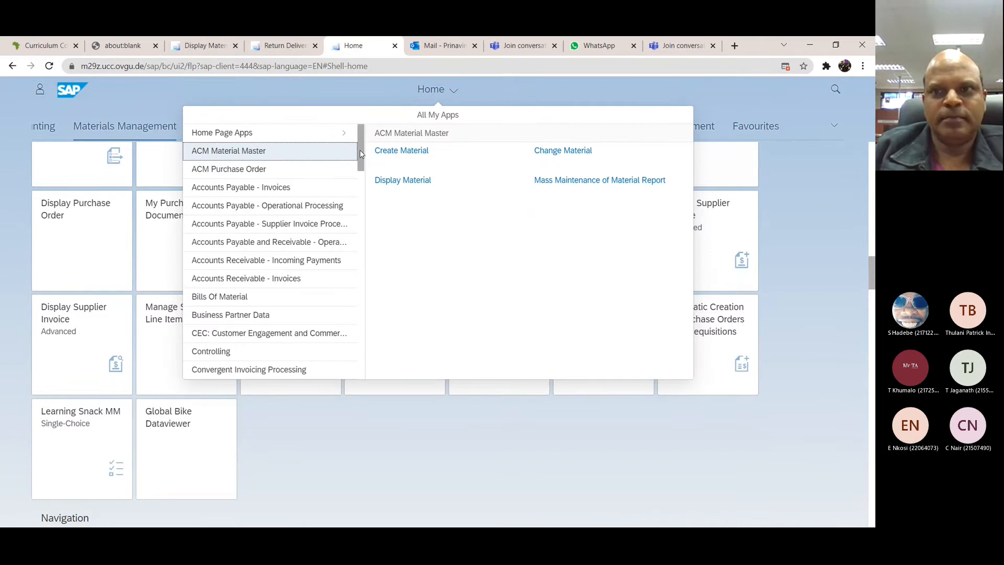
{"action": "left_click", "coordinate": [432, 486]}
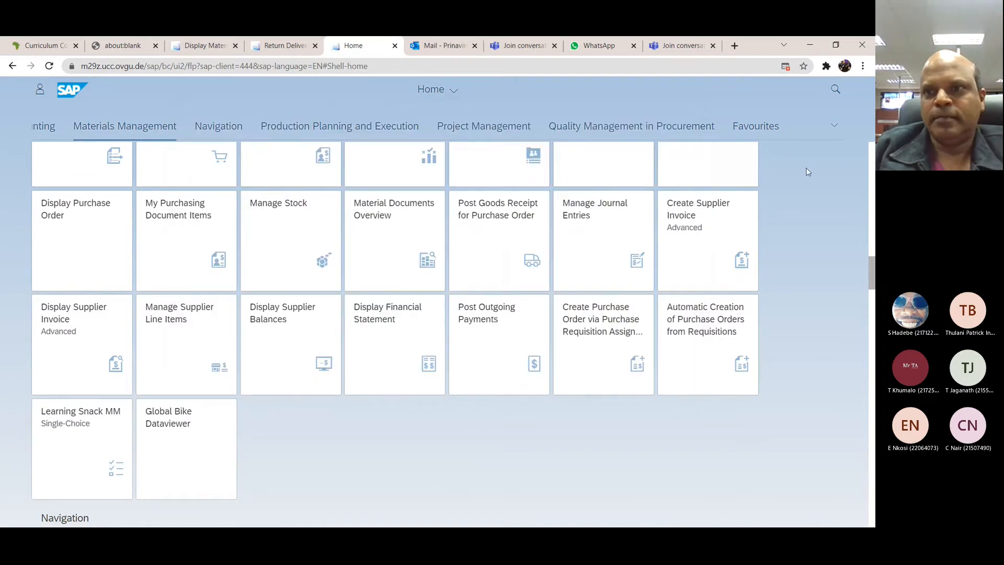
{"action": "left_click", "coordinate": [836, 128]}
{"action": "left_click", "coordinate": [753, 205]}
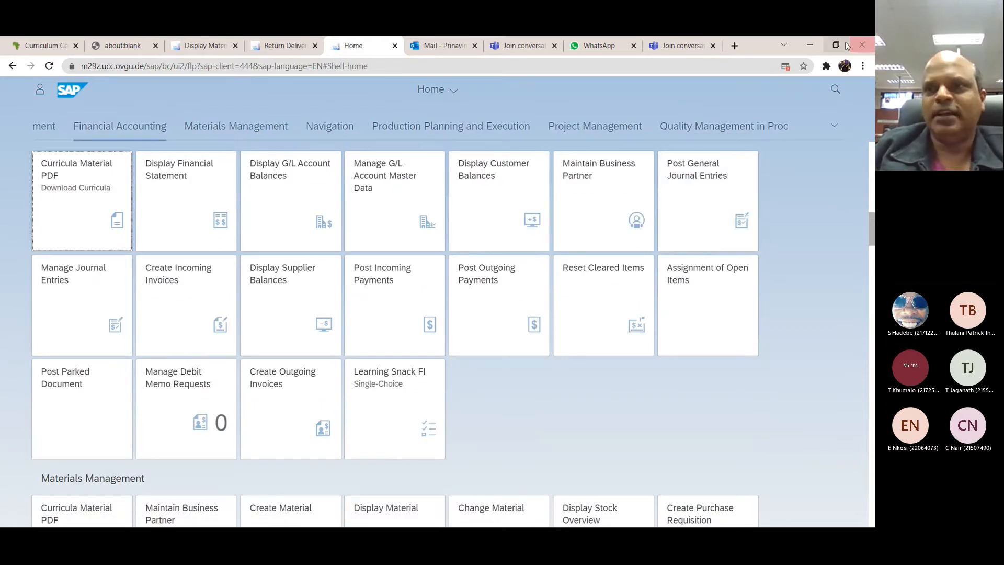
Step: Place the browser beside the workshop document and review the instructions for the Create Incoming Invoices app
{"action": "left_click", "coordinate": [836, 45]}
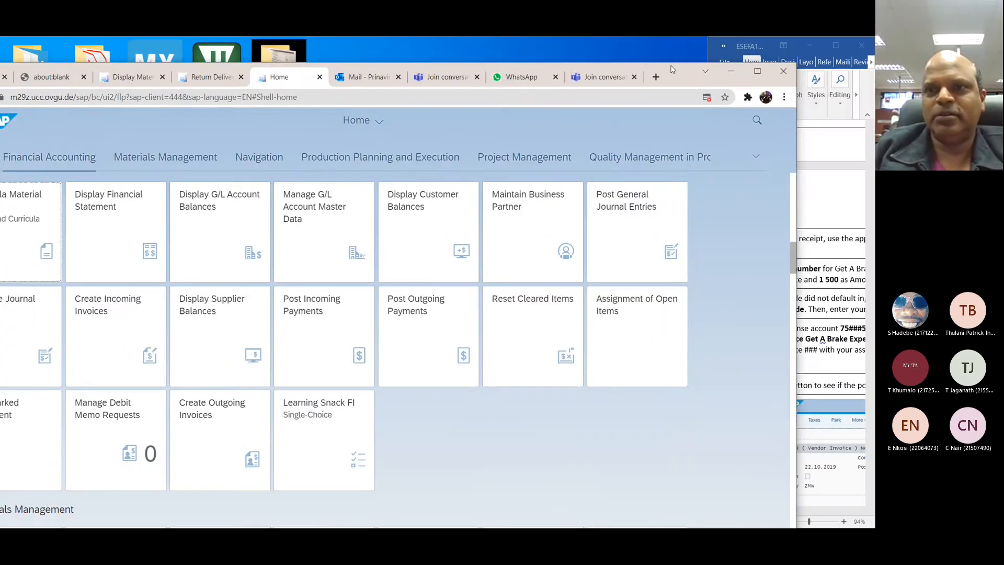
{"action": "left_click_drag", "start_coordinate": [673, 69], "coordinate": [1, 56]}
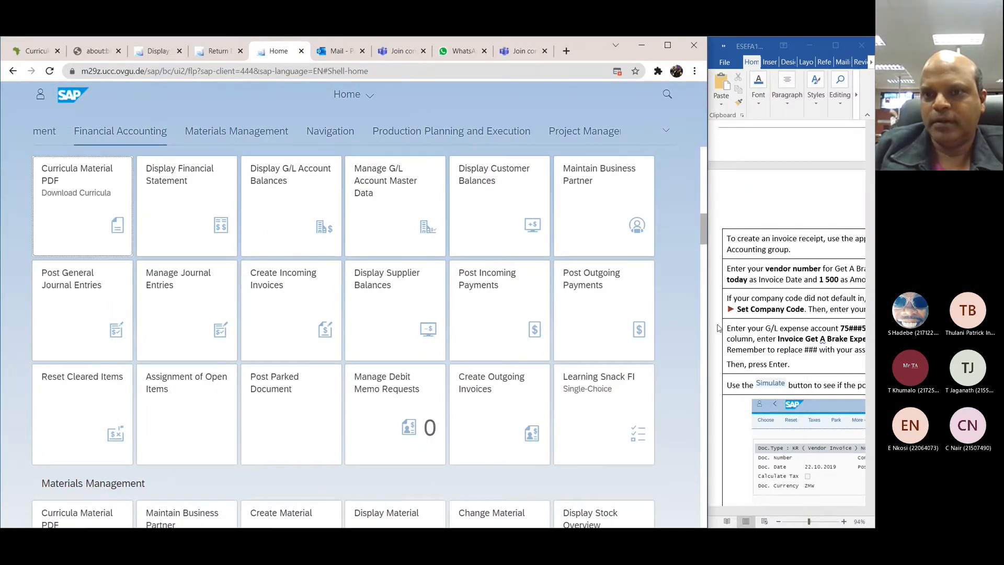
{"action": "left_click_drag", "start_coordinate": [708, 328], "coordinate": [460, 328]}
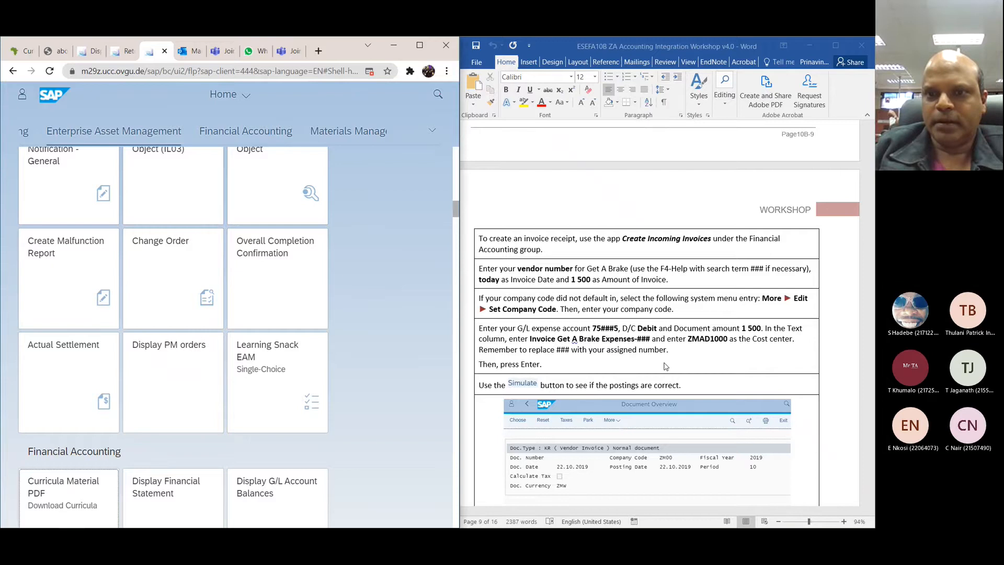
{"action": "scroll", "coordinate": [664, 366], "scroll_direction": "down", "scroll_amount": 2}
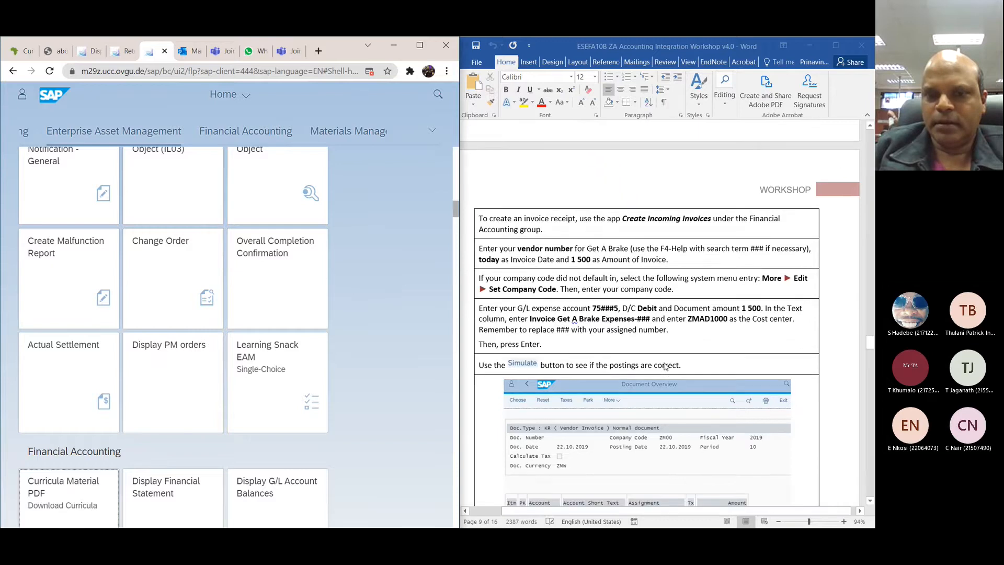
{"action": "scroll", "coordinate": [664, 366], "scroll_direction": "down", "scroll_amount": 3}
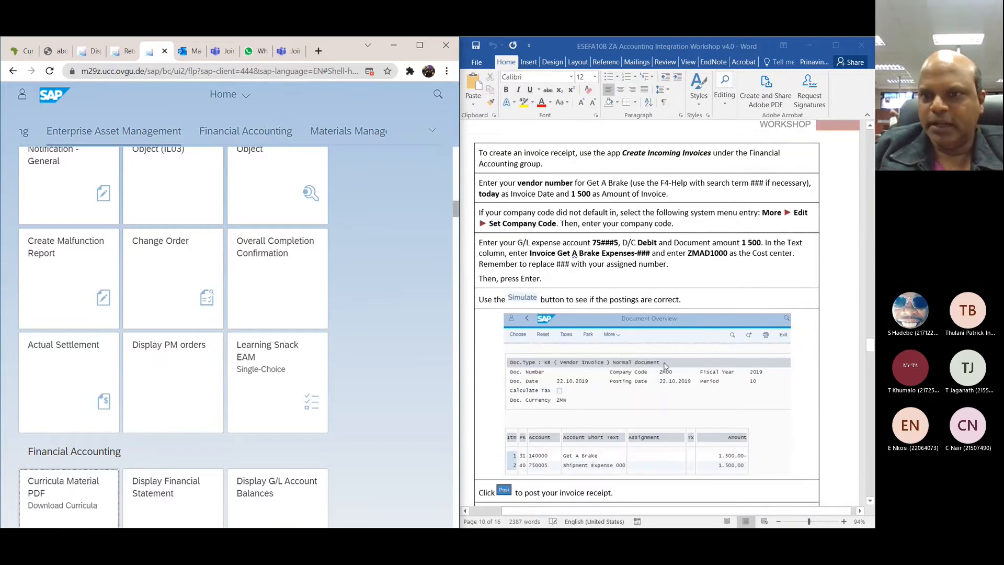
{"action": "scroll", "coordinate": [665, 366], "scroll_direction": "up", "scroll_amount": 3}
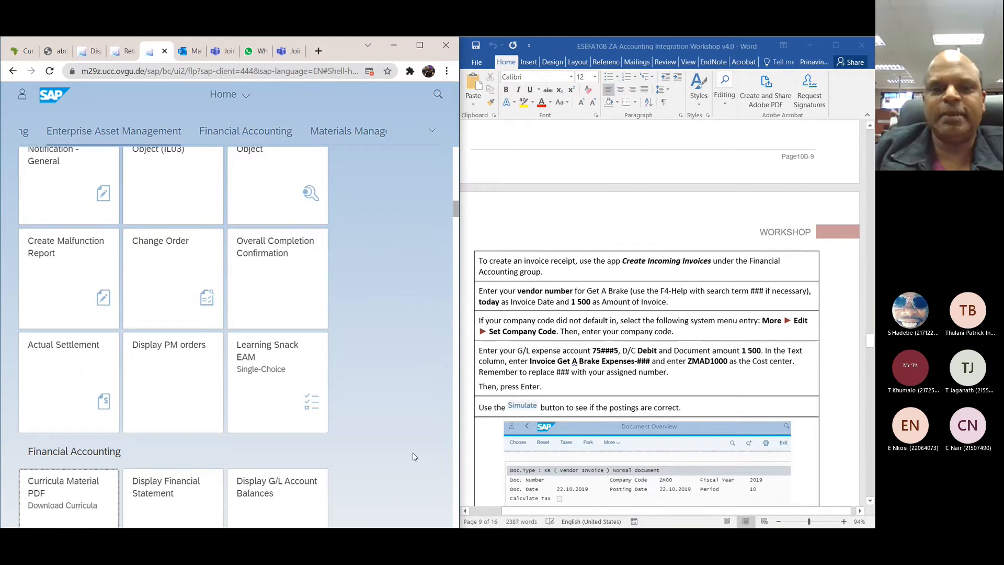
Step: Search the apps for "create incoming" and open the Create Incoming Invoices app
{"action": "scroll", "coordinate": [407, 469], "scroll_direction": "up", "scroll_amount": 3}
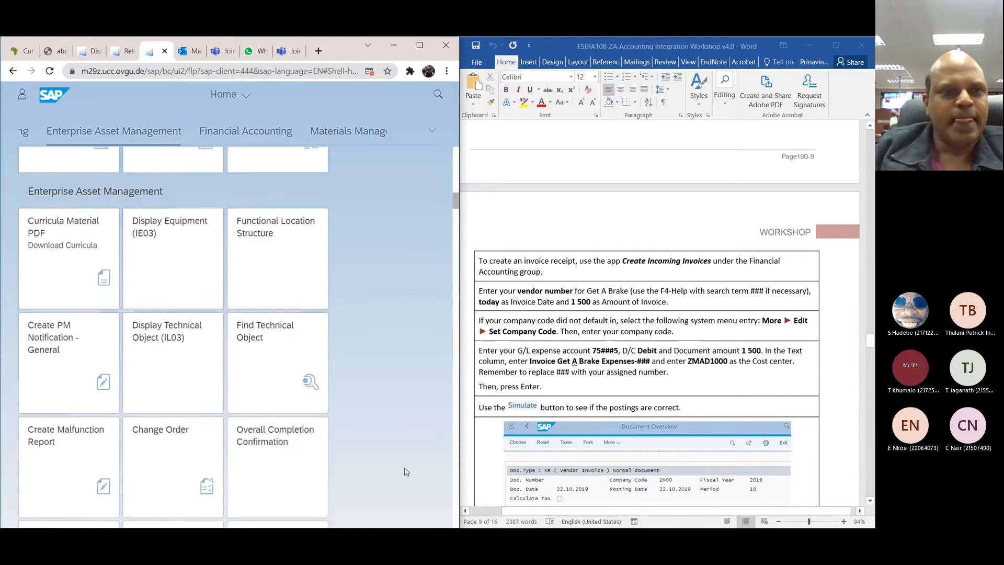
{"action": "scroll", "coordinate": [407, 471], "scroll_direction": "up", "scroll_amount": 1}
{"action": "scroll", "coordinate": [407, 472], "scroll_direction": "up", "scroll_amount": 12}
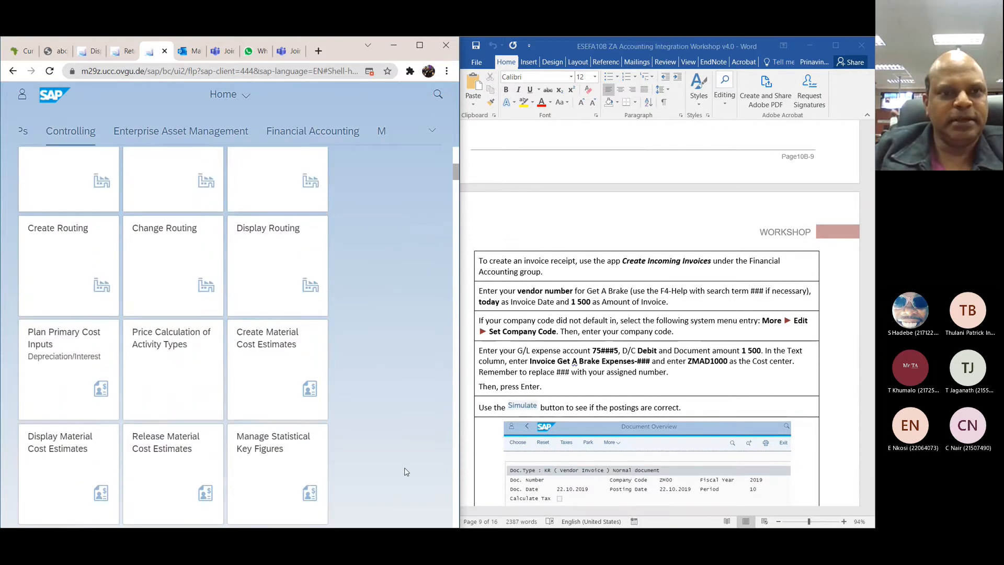
{"action": "left_click", "coordinate": [438, 94]}
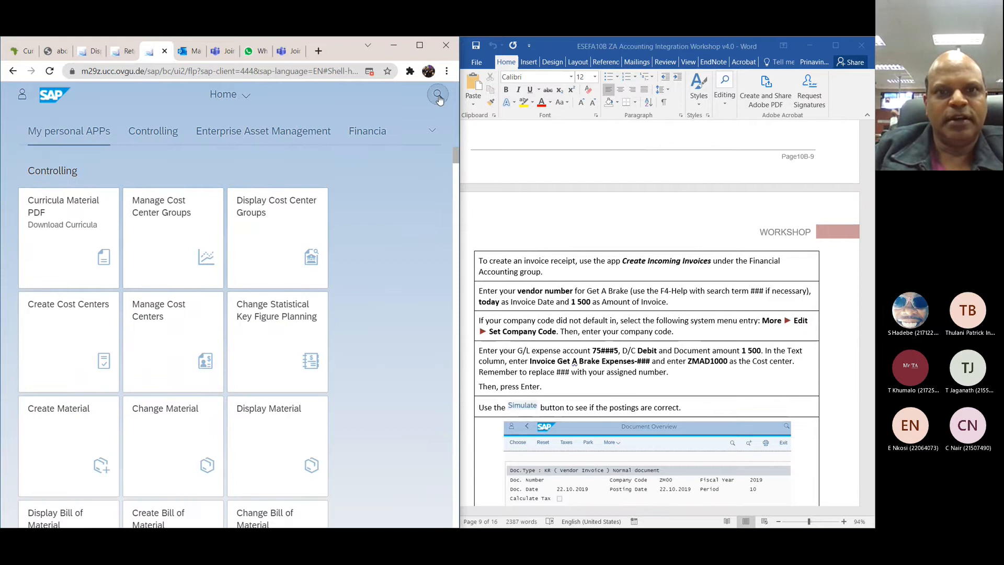
{"action": "type", "text": "crea"}
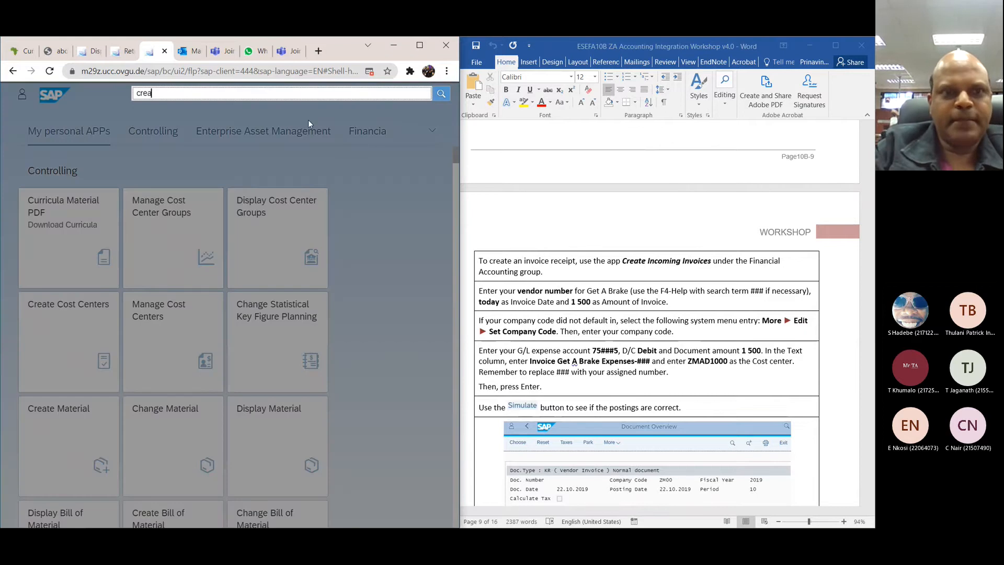
{"action": "type", "text": "te incoming"}
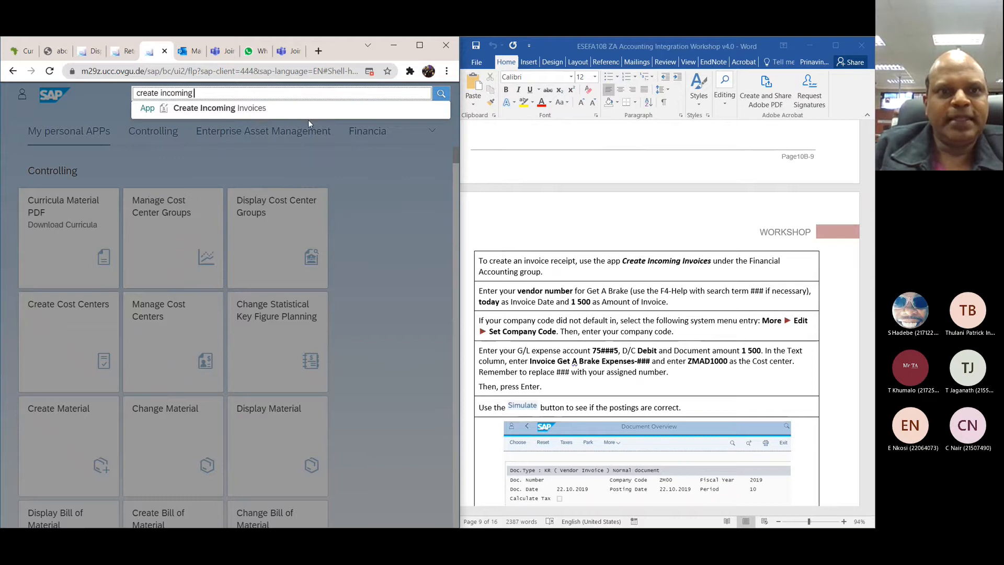
{"action": "left_click", "coordinate": [261, 109]}
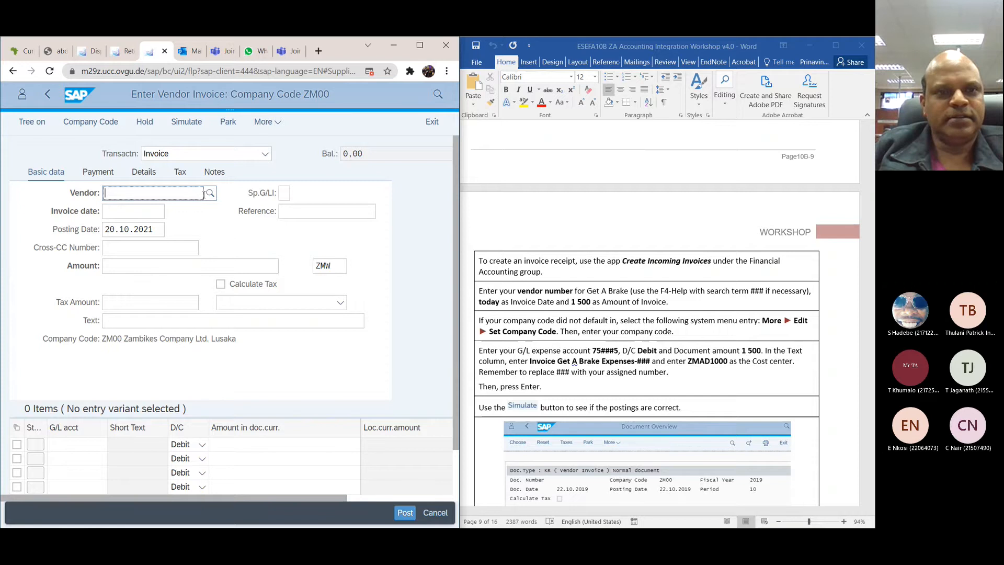
Step: Look up suppliers with search term *000 and choose Get A Brake in Lusaka as the invoice's vendor
{"action": "left_click", "coordinate": [210, 195]}
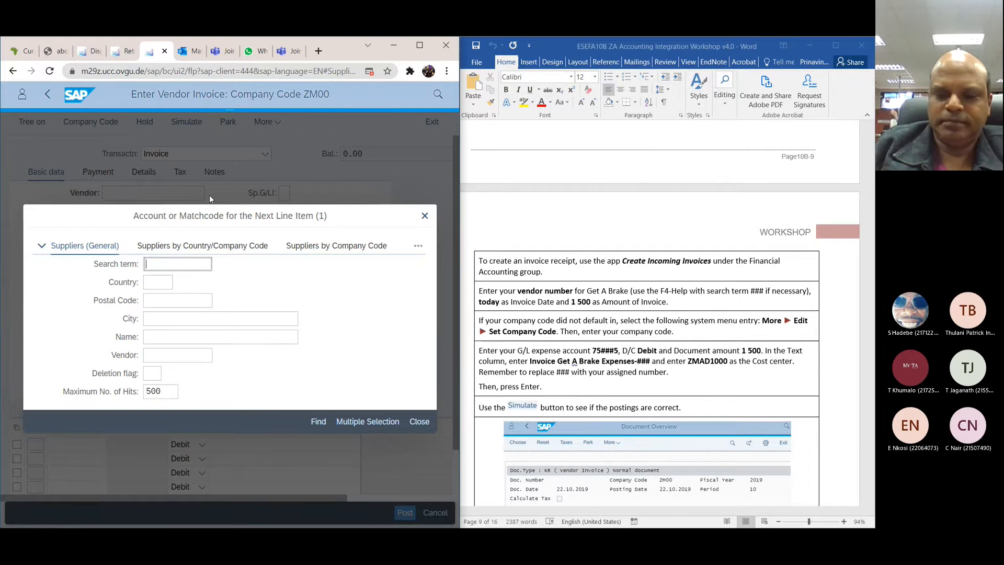
{"action": "type", "text": "*"}
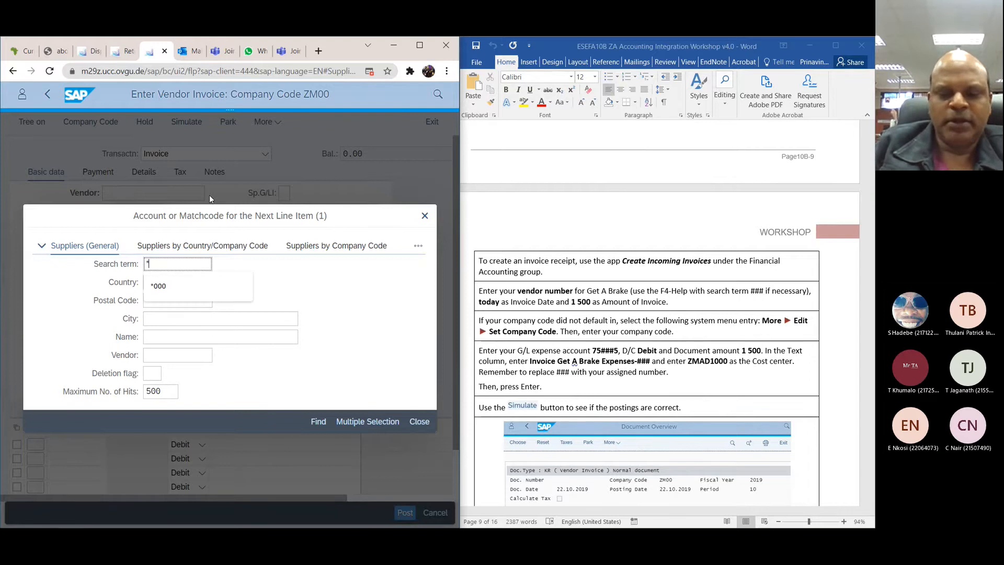
{"action": "left_click", "coordinate": [171, 286]}
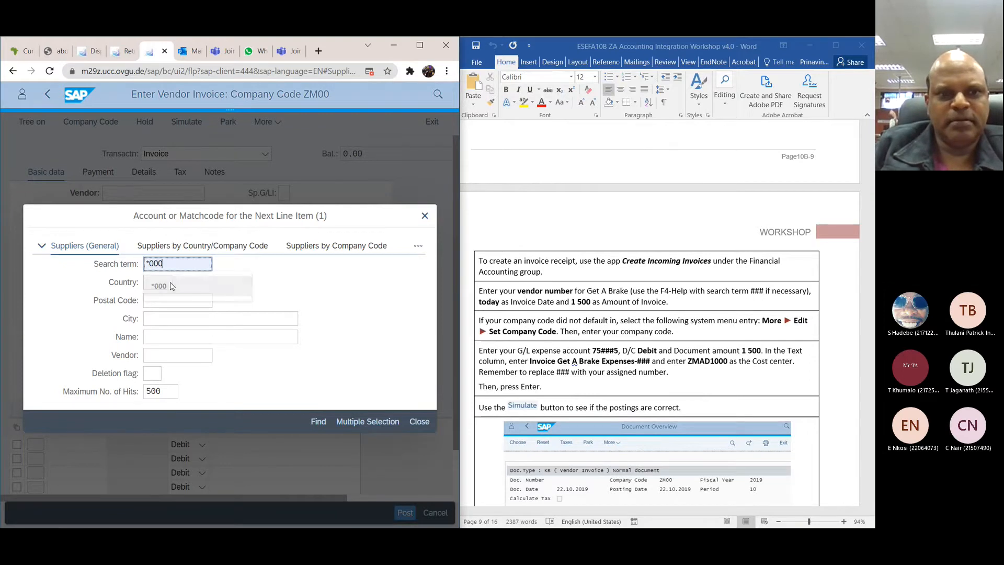
{"action": "left_click", "coordinate": [319, 423]}
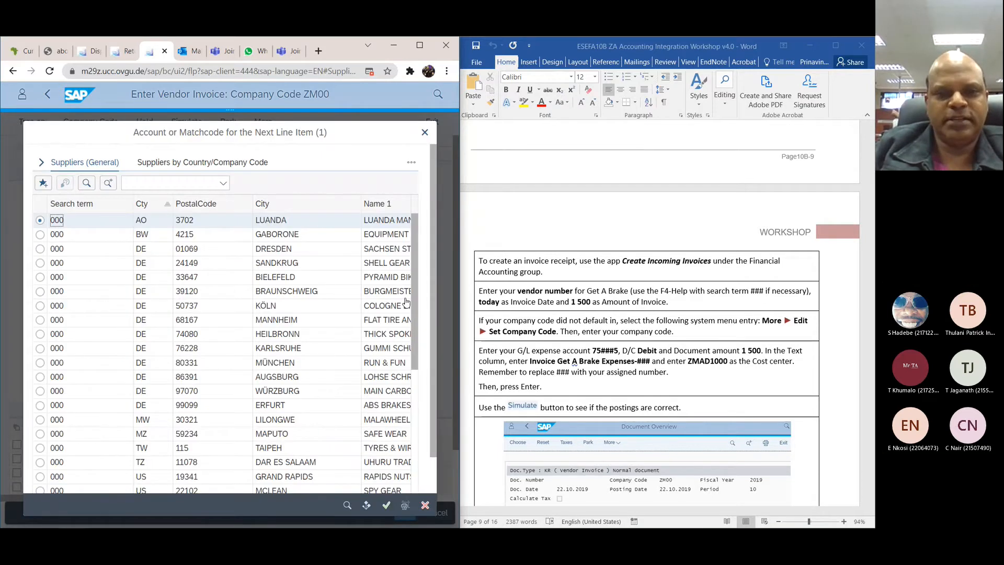
{"action": "left_click_drag", "start_coordinate": [413, 312], "coordinate": [412, 437]}
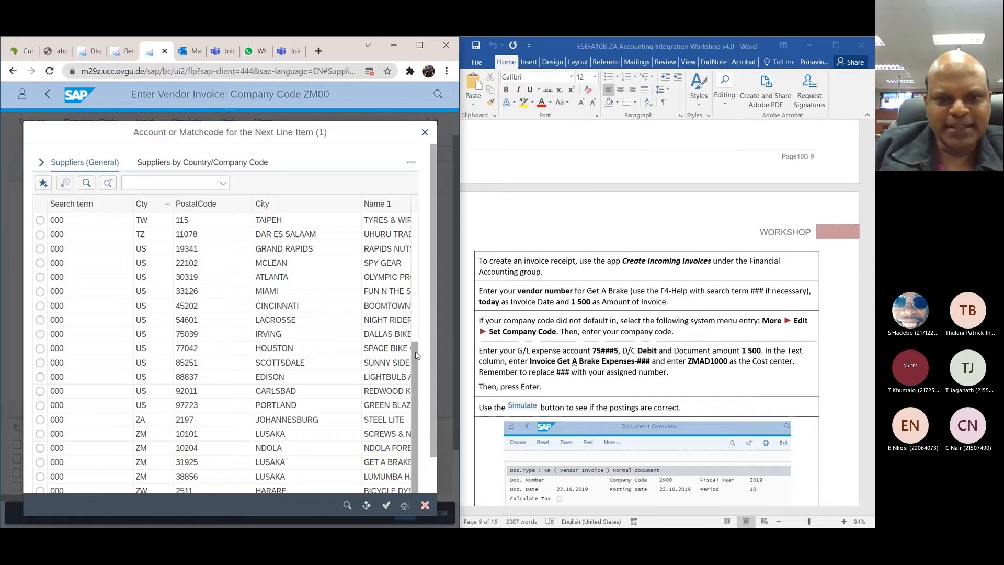
{"action": "left_click_drag", "start_coordinate": [416, 354], "coordinate": [417, 381]}
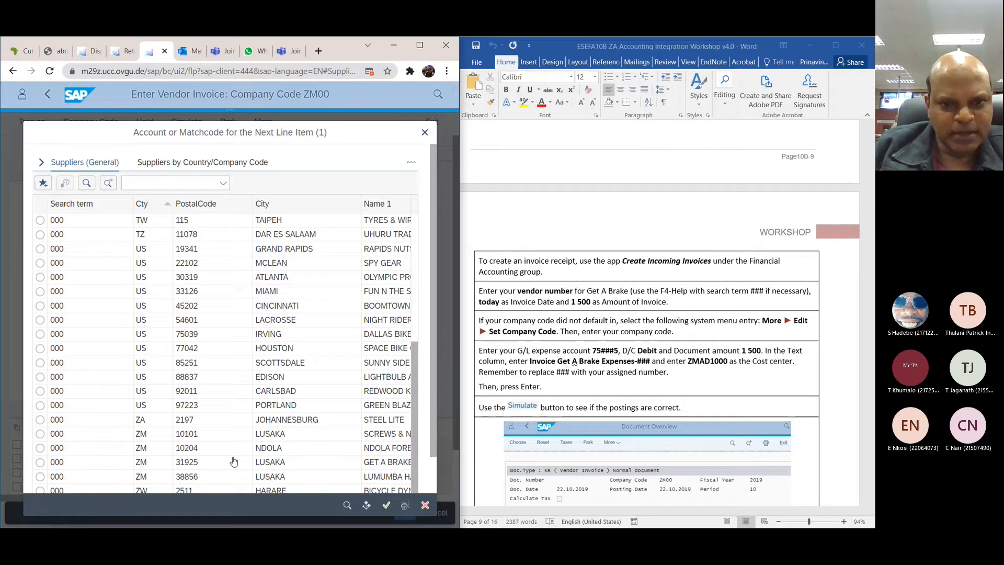
{"action": "left_click", "coordinate": [40, 463]}
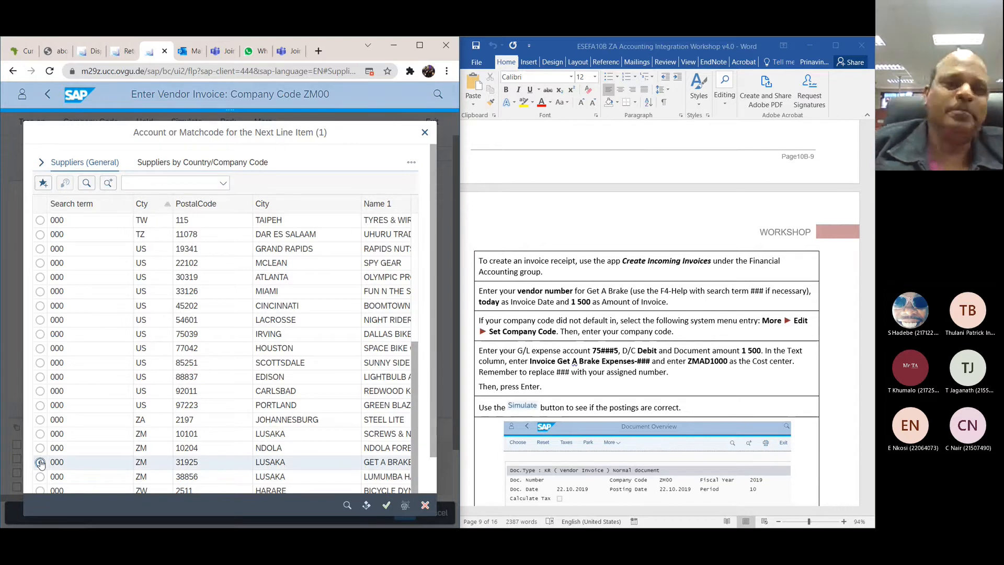
{"action": "left_click", "coordinate": [385, 505]}
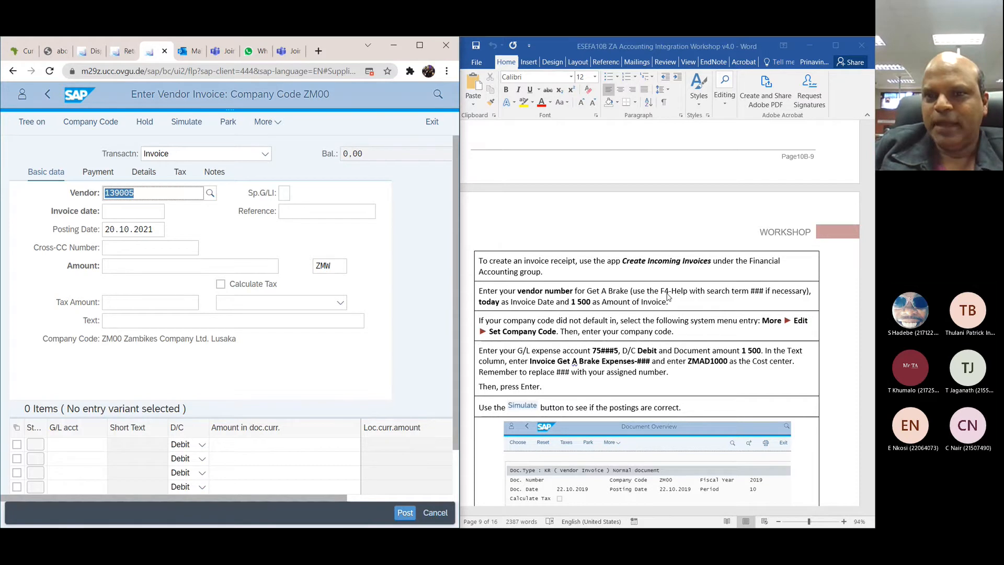
Step: Set the invoice date to 20.10.2021 and confirm the entries to load the Get A Brake vendor data
{"action": "scroll", "coordinate": [667, 297], "scroll_direction": "down", "scroll_amount": 1}
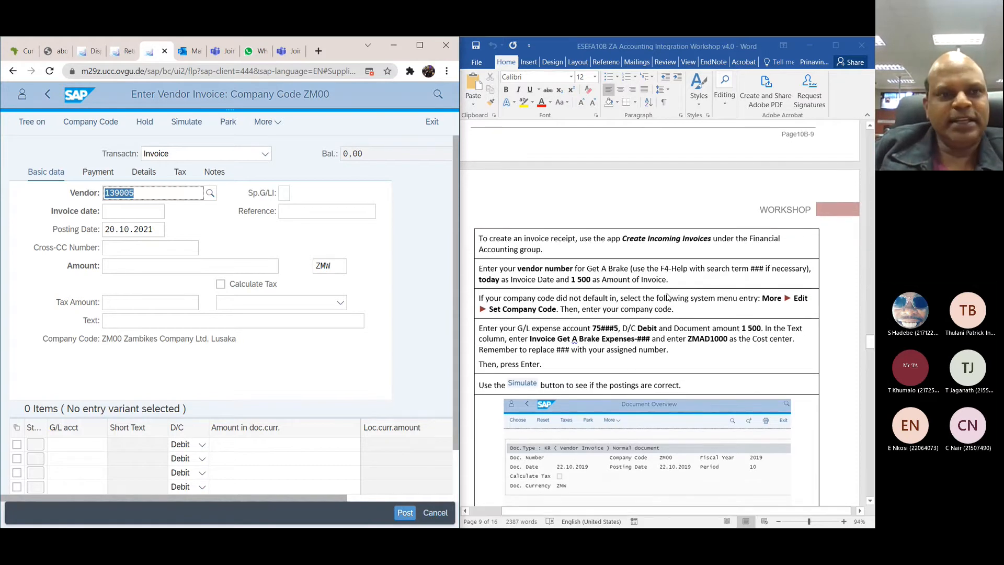
{"action": "left_click", "coordinate": [142, 217]}
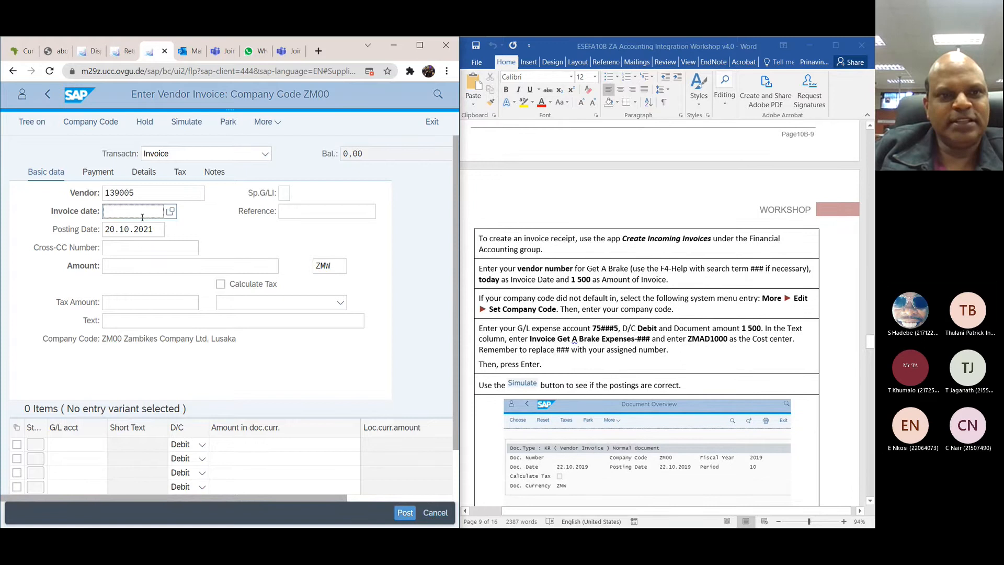
{"action": "left_click", "coordinate": [170, 213]}
{"action": "left_click", "coordinate": [175, 397]}
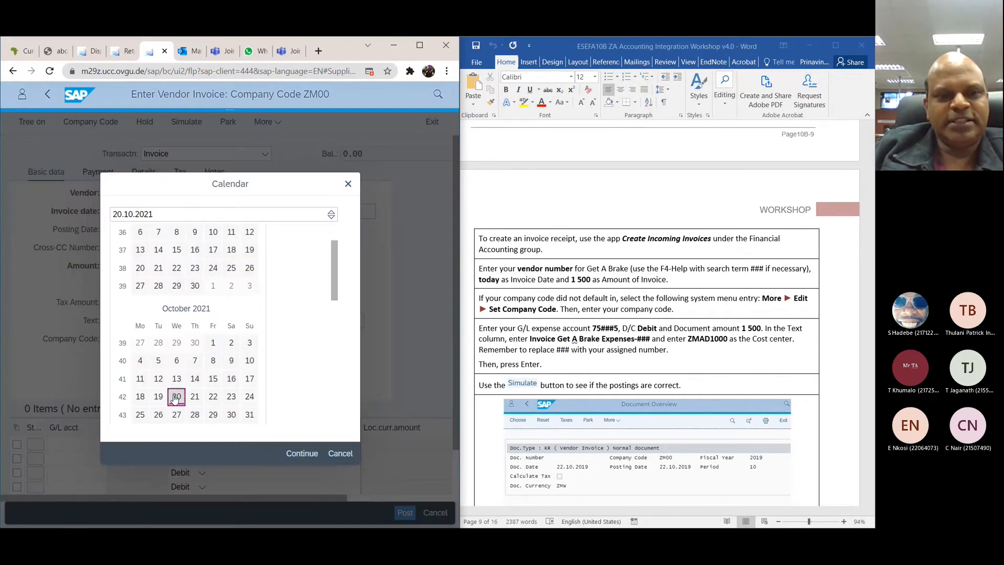
{"action": "left_click", "coordinate": [176, 397]}
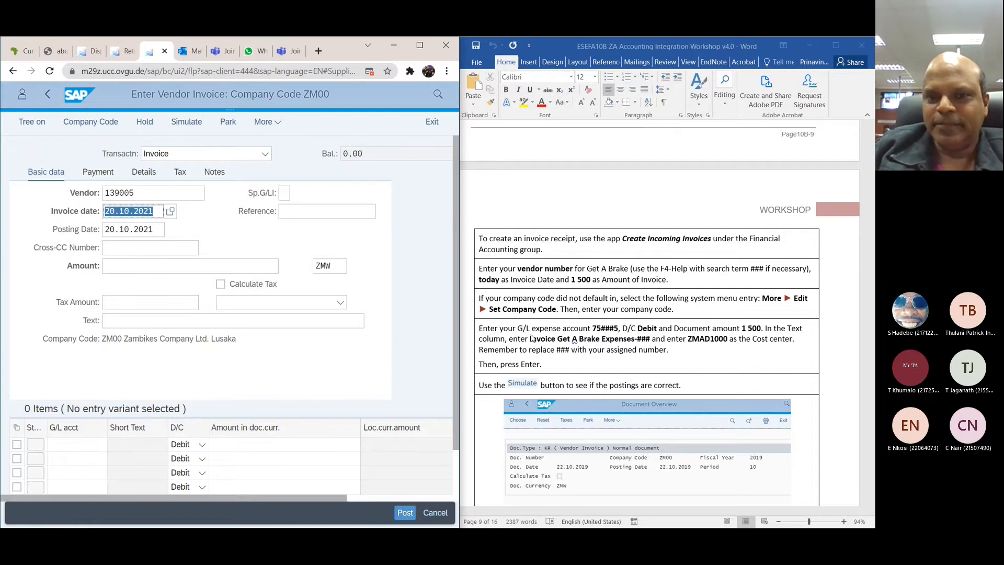
{"action": "scroll", "coordinate": [532, 339], "scroll_direction": "down", "scroll_amount": 2}
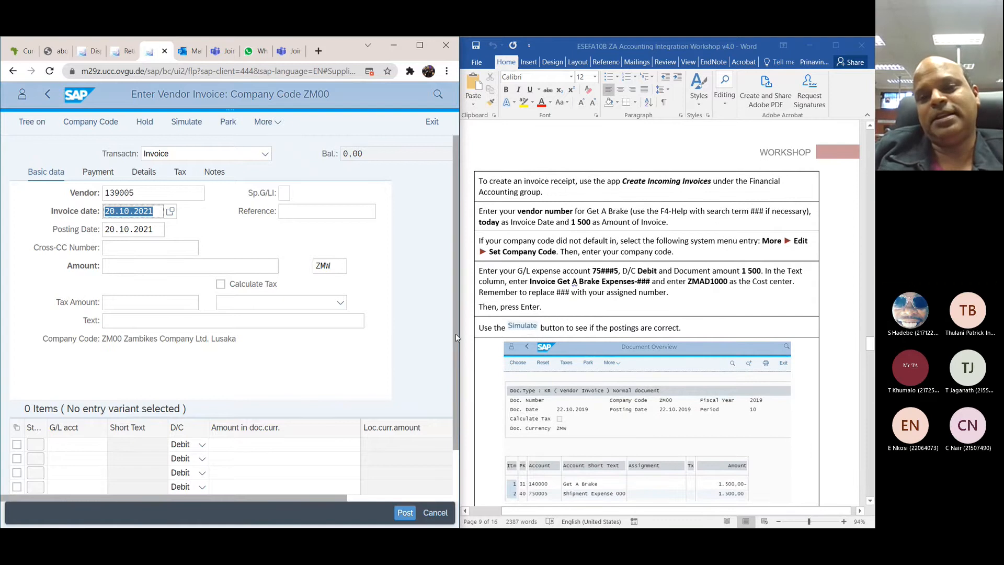
{"action": "left_click_drag", "start_coordinate": [459, 334], "coordinate": [446, 336]}
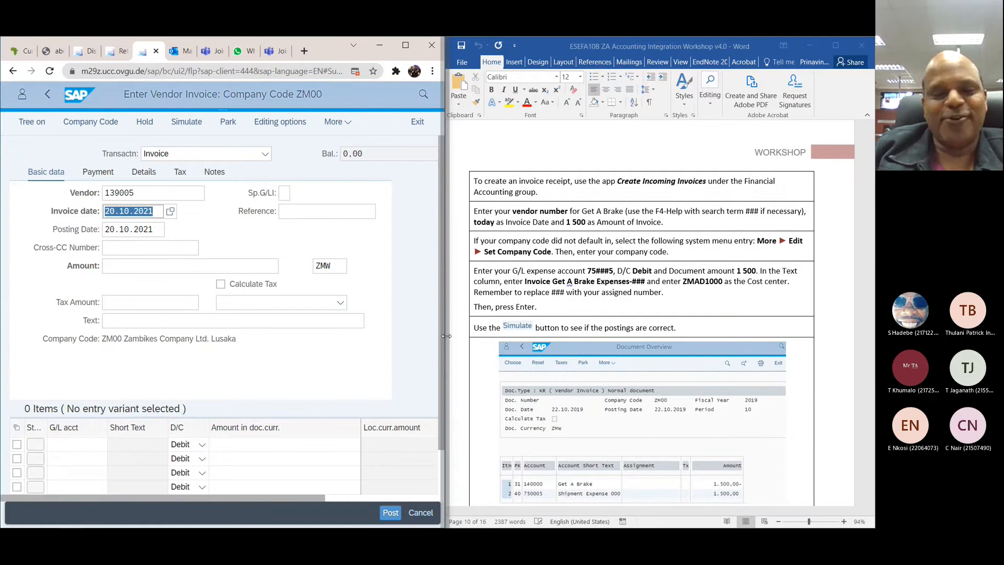
{"action": "key", "text": "Return"}
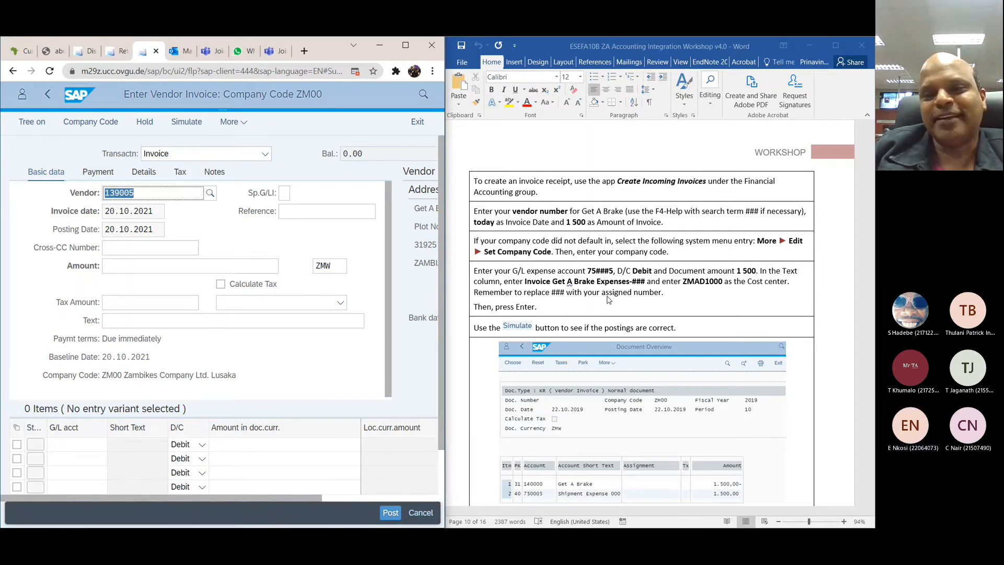
Step: Confirm ZM00 as the invoice's company code and review the vendor address and line item columns
{"action": "scroll", "coordinate": [608, 299], "scroll_direction": "down", "scroll_amount": 1}
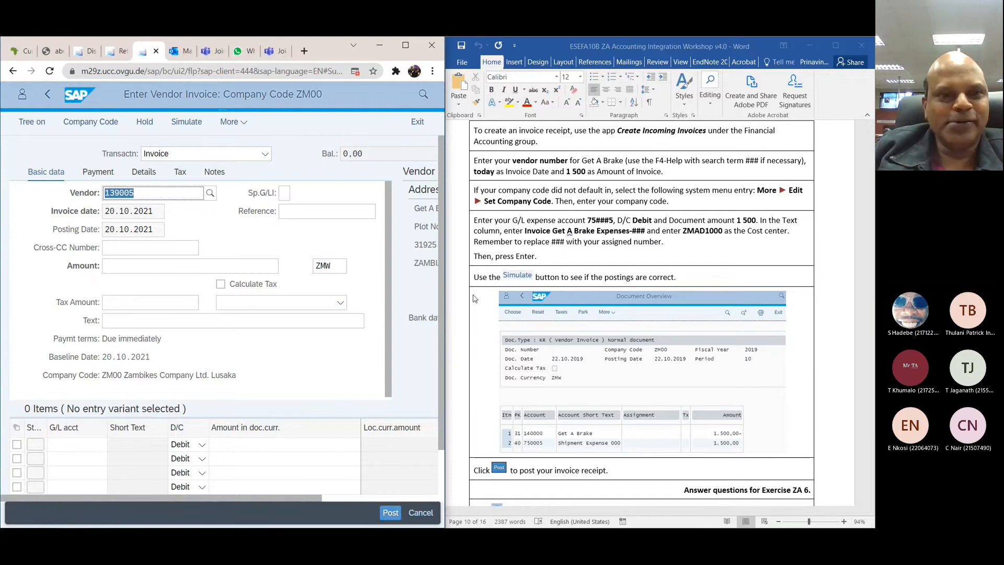
{"action": "scroll", "coordinate": [475, 298], "scroll_direction": "down", "scroll_amount": 1}
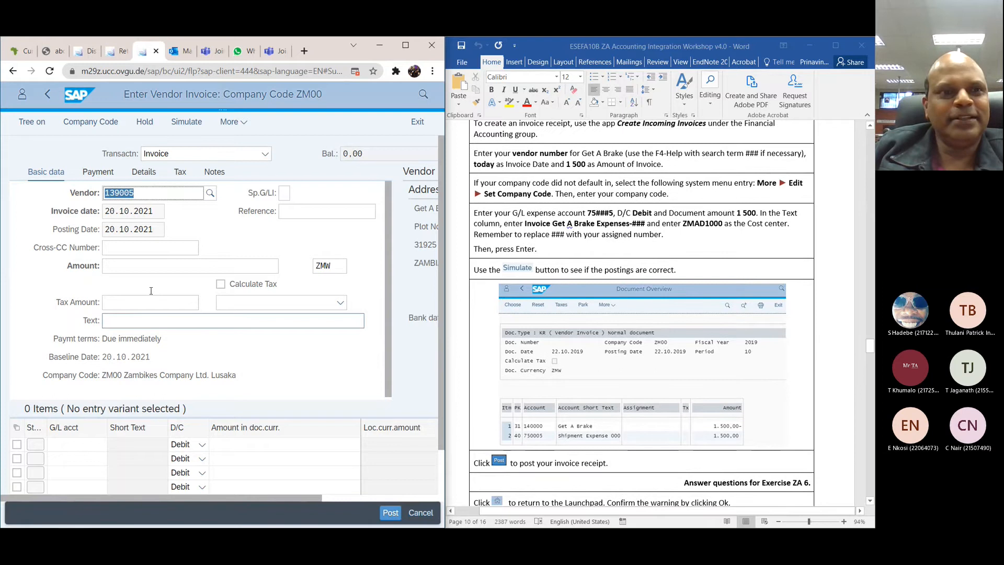
{"action": "left_click", "coordinate": [99, 126]}
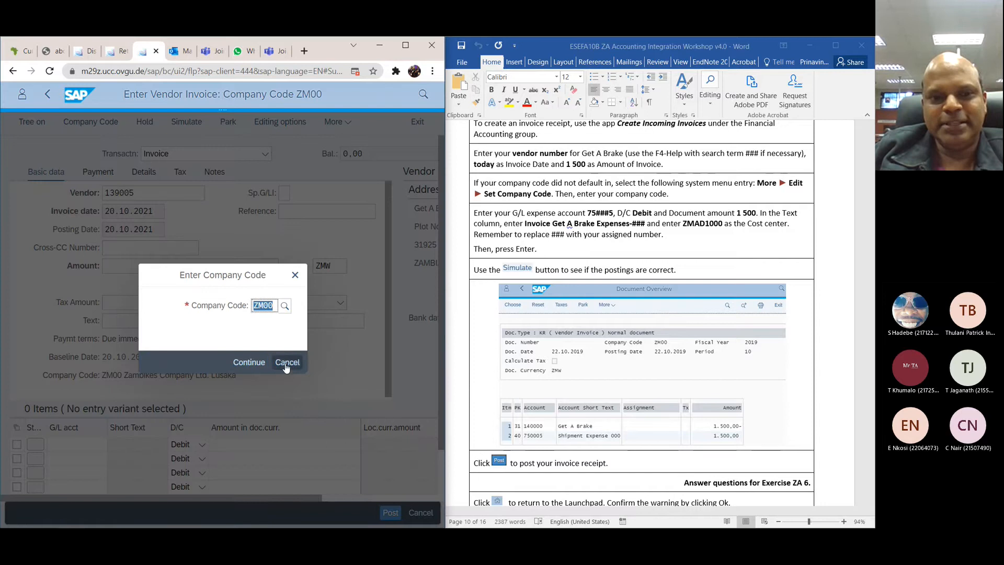
{"action": "left_click", "coordinate": [246, 368]}
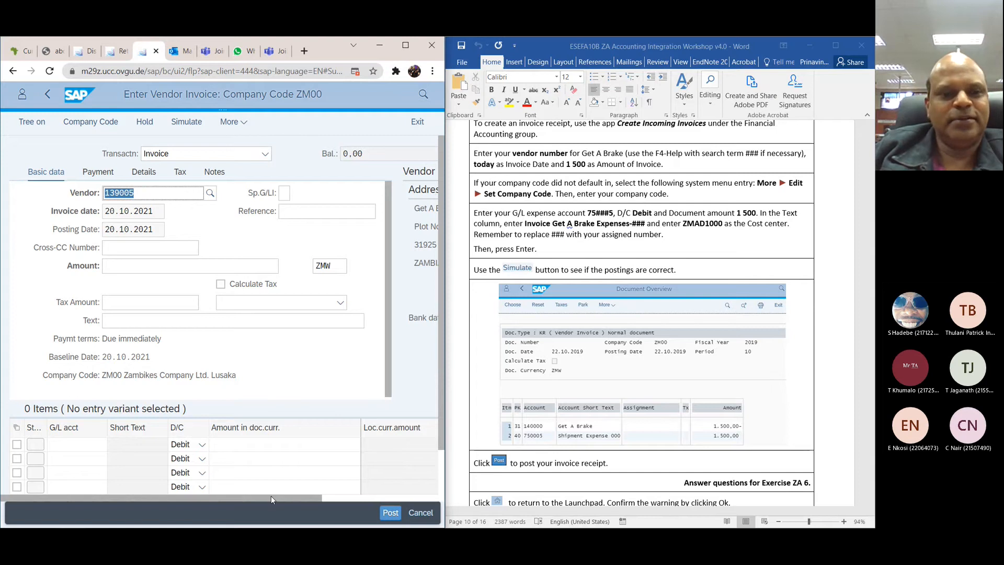
{"action": "left_click_drag", "start_coordinate": [270, 496], "coordinate": [389, 481]}
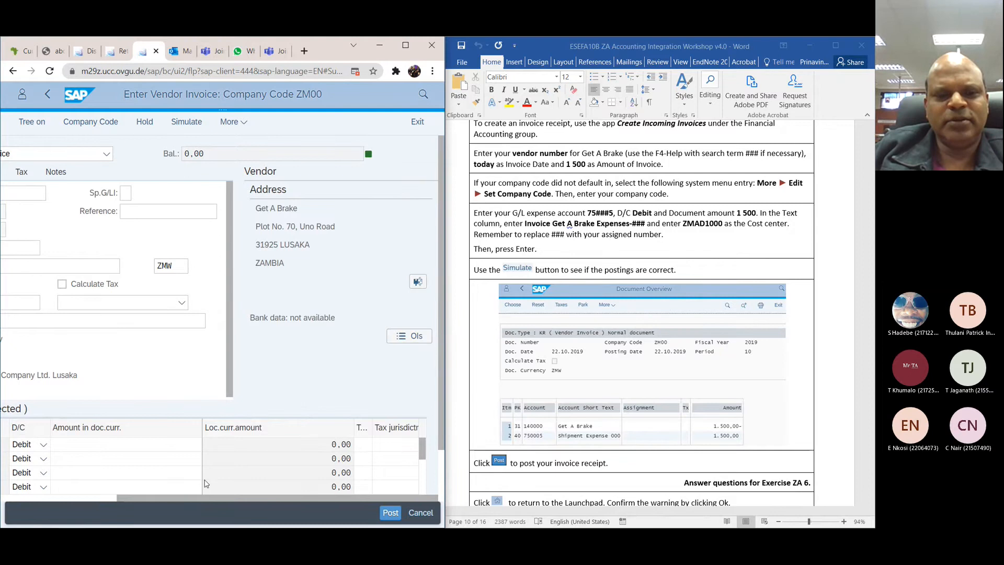
{"action": "left_click_drag", "start_coordinate": [205, 497], "coordinate": [87, 498]}
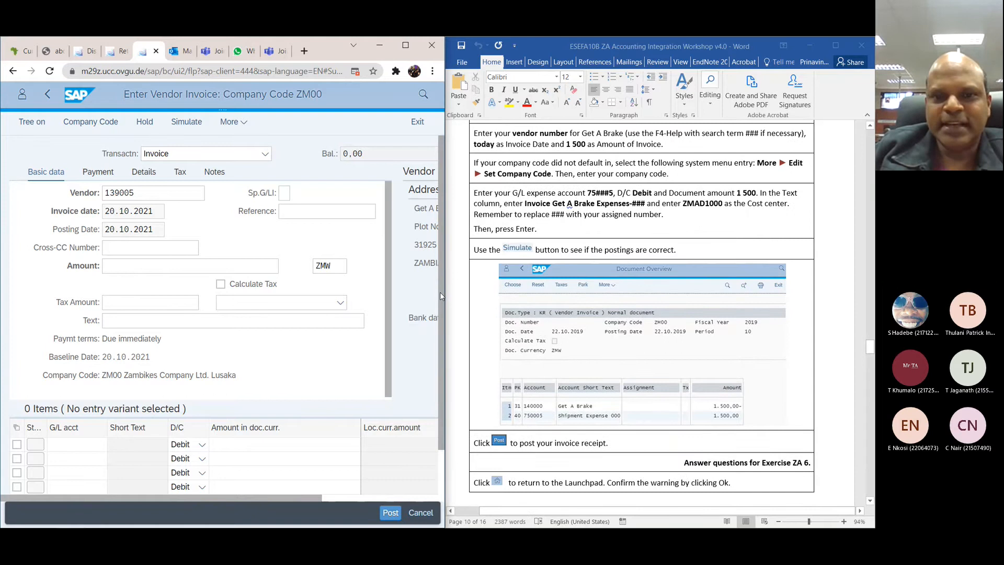
Step: Try to simulate the document posting of the Get A Brake vendor invoice
{"action": "scroll", "coordinate": [440, 292], "scroll_direction": "down", "scroll_amount": 2}
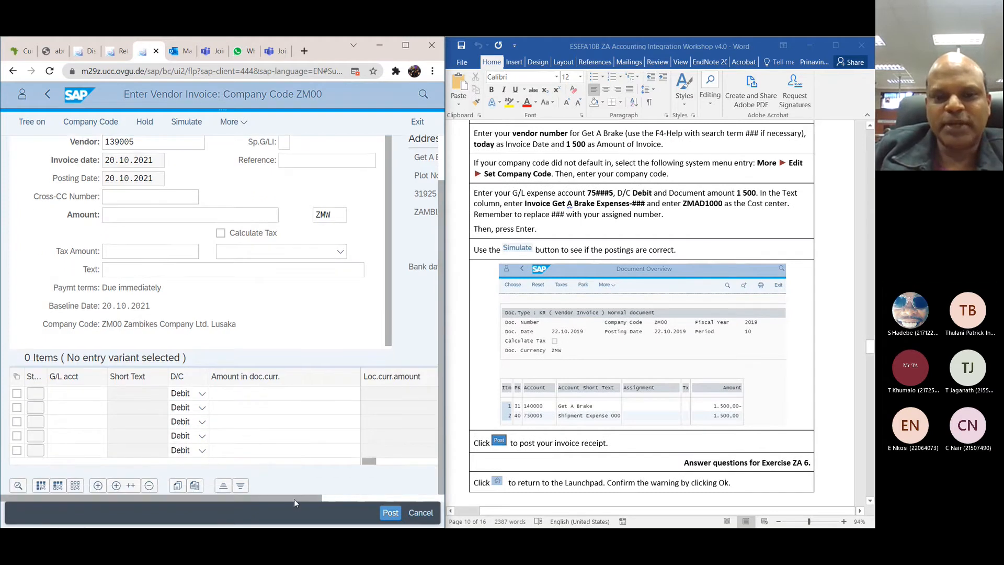
{"action": "left_click_drag", "start_coordinate": [293, 499], "coordinate": [432, 500]}
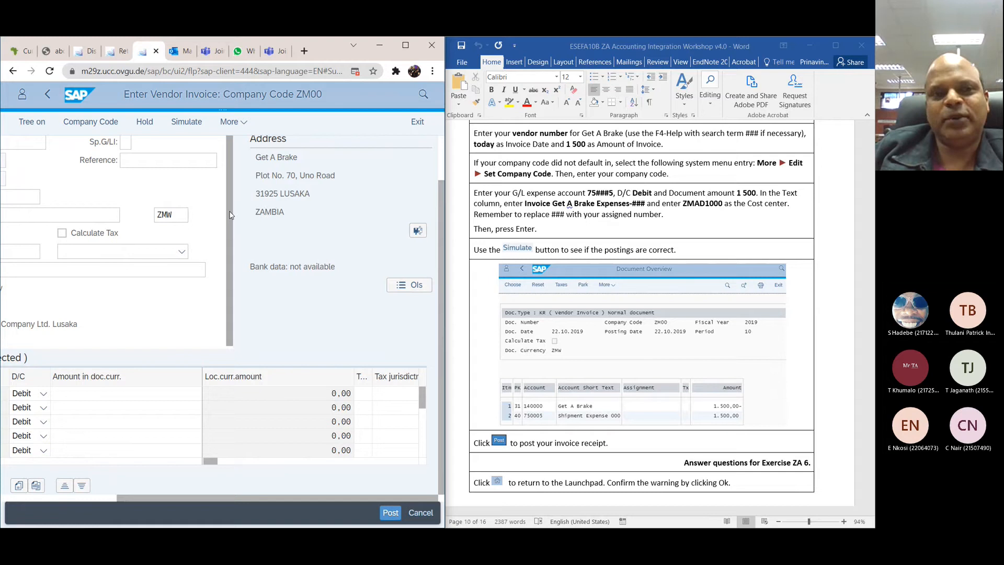
{"action": "left_click", "coordinate": [188, 123]}
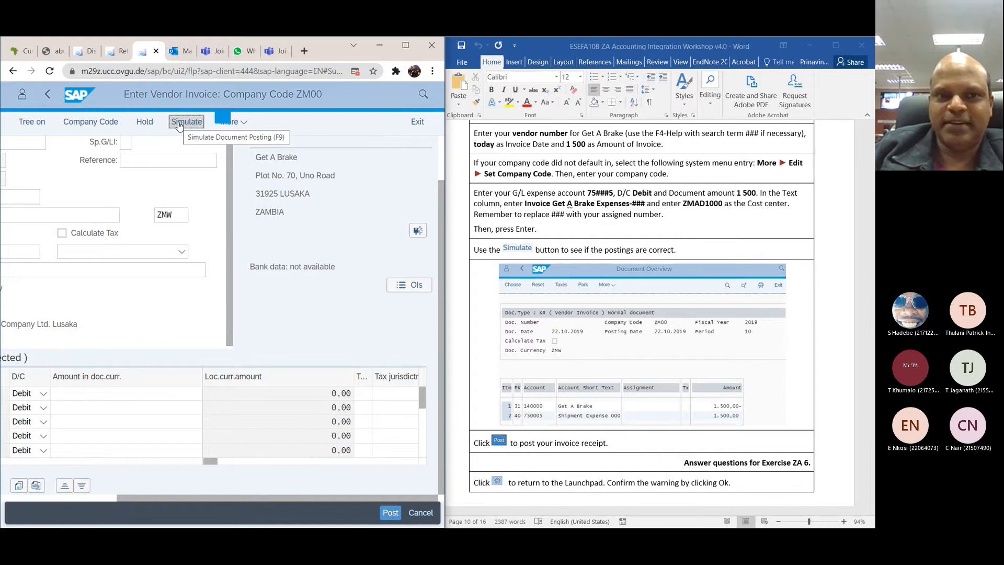
{"action": "left_click", "coordinate": [179, 125]}
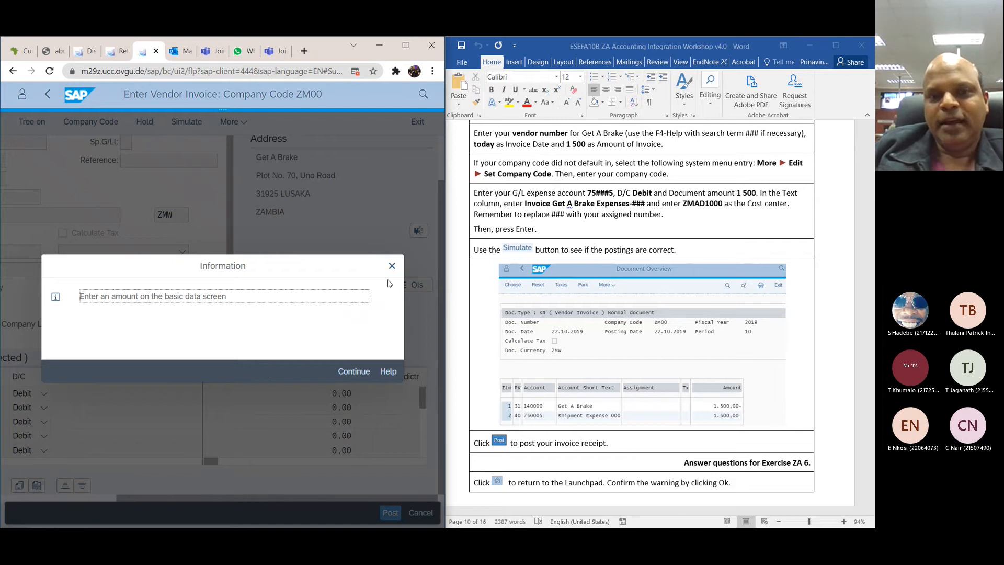
{"action": "left_click", "coordinate": [393, 266]}
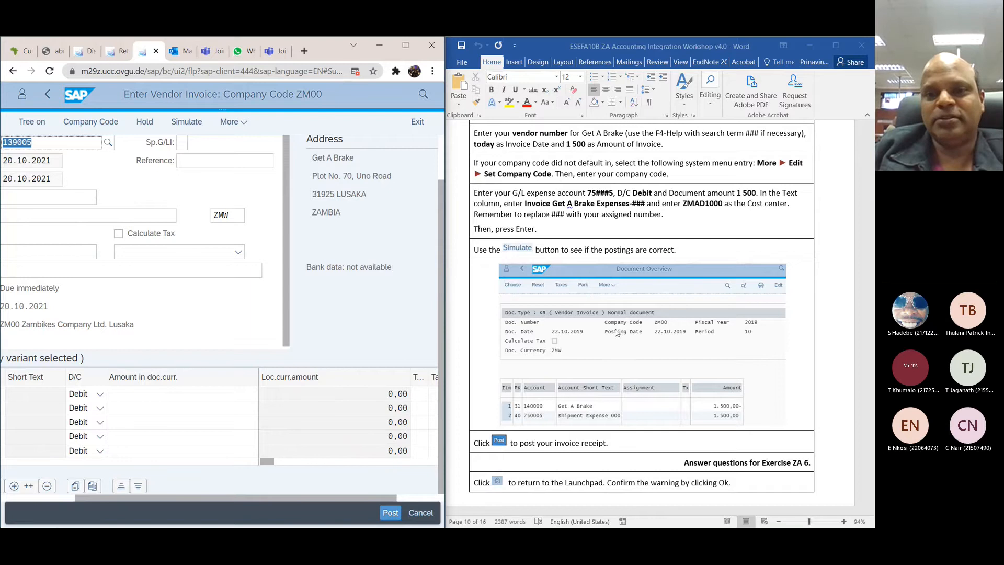
Step: Read the workshop instructions for ZA 7 on displaying accounts payable balances and line items
{"action": "scroll", "coordinate": [615, 333], "scroll_direction": "down", "scroll_amount": 6}
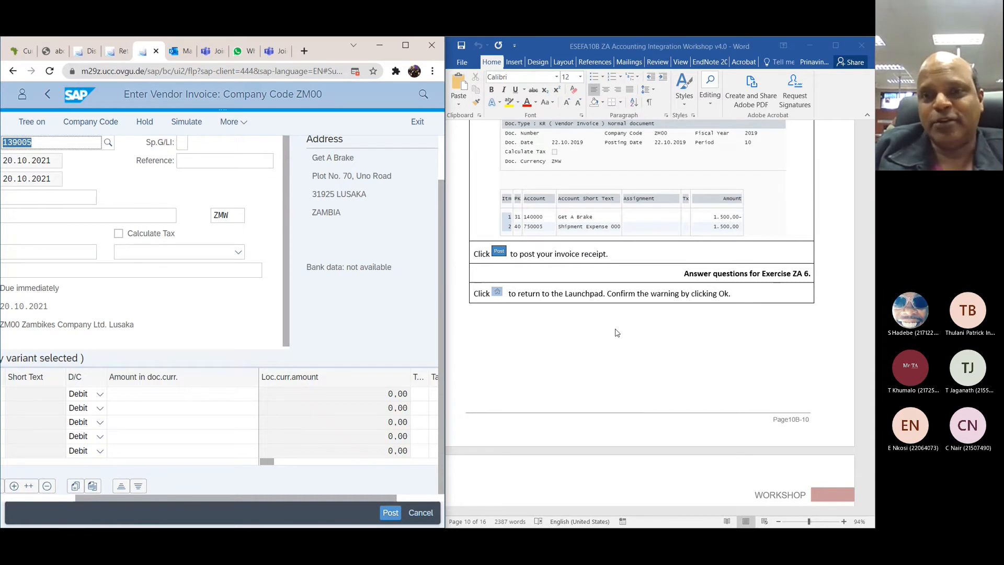
{"action": "scroll", "coordinate": [616, 333], "scroll_direction": "down", "scroll_amount": 3}
{"action": "scroll", "coordinate": [617, 333], "scroll_direction": "down", "scroll_amount": 3}
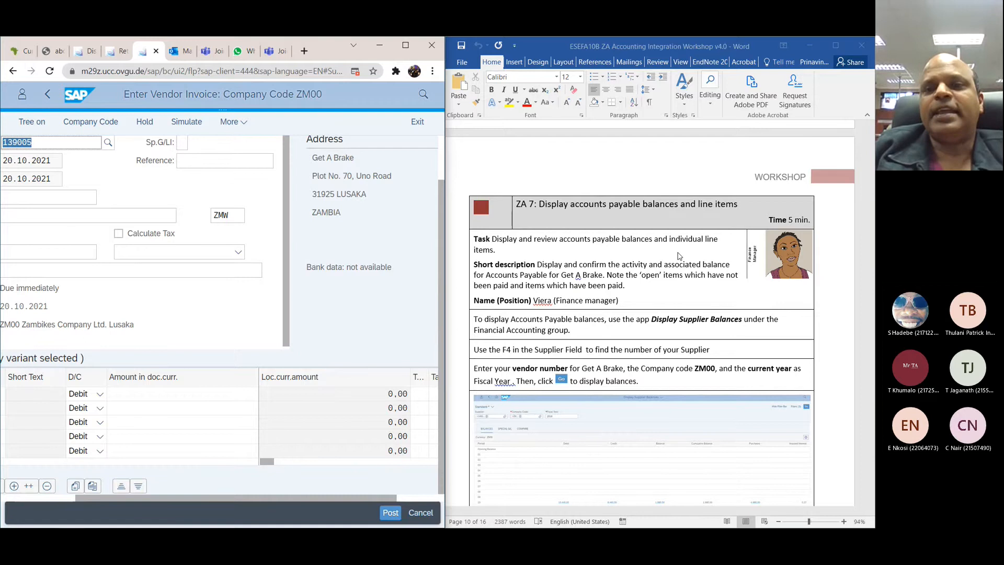
{"action": "scroll", "coordinate": [678, 256], "scroll_direction": "down", "scroll_amount": 1}
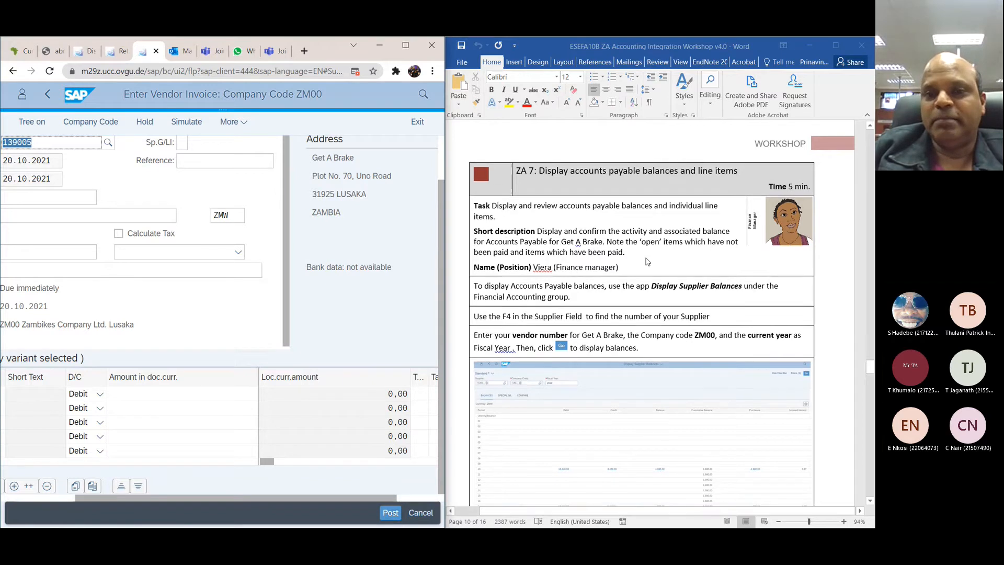
{"action": "scroll", "coordinate": [647, 262], "scroll_direction": "down", "scroll_amount": 2}
{"action": "scroll", "coordinate": [647, 262], "scroll_direction": "down", "scroll_amount": 1}
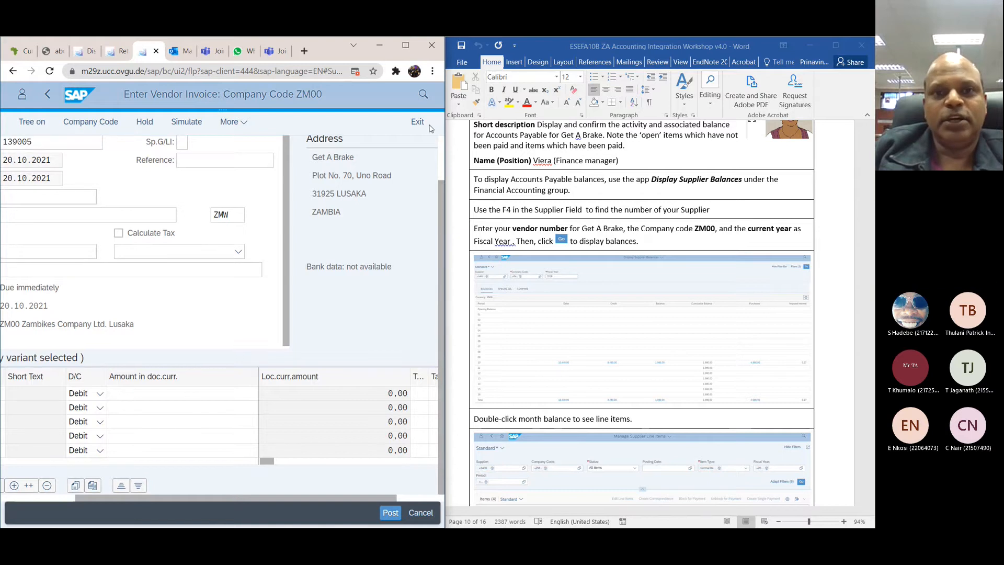
Step: Search the apps for "display supplier balances" and open Display Supplier Balances, discarding the unsaved vendor invoice
{"action": "left_click", "coordinate": [422, 94]}
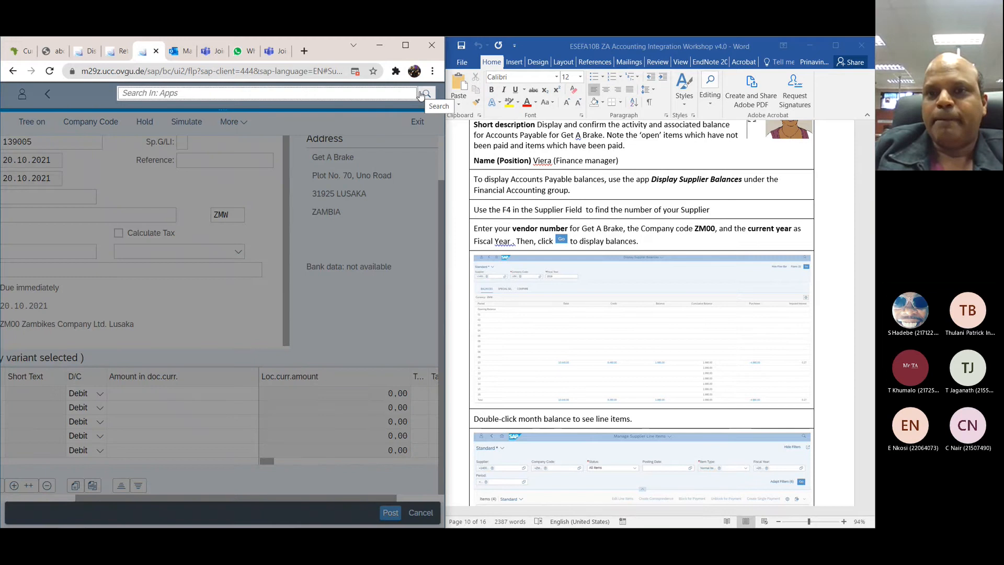
{"action": "type", "text": "d"}
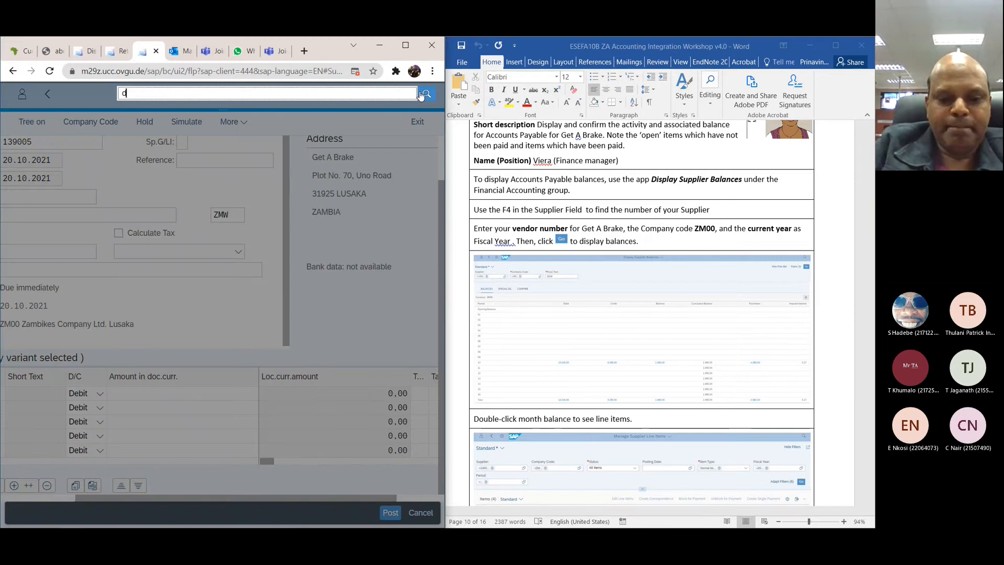
{"action": "type", "text": "isplay s"}
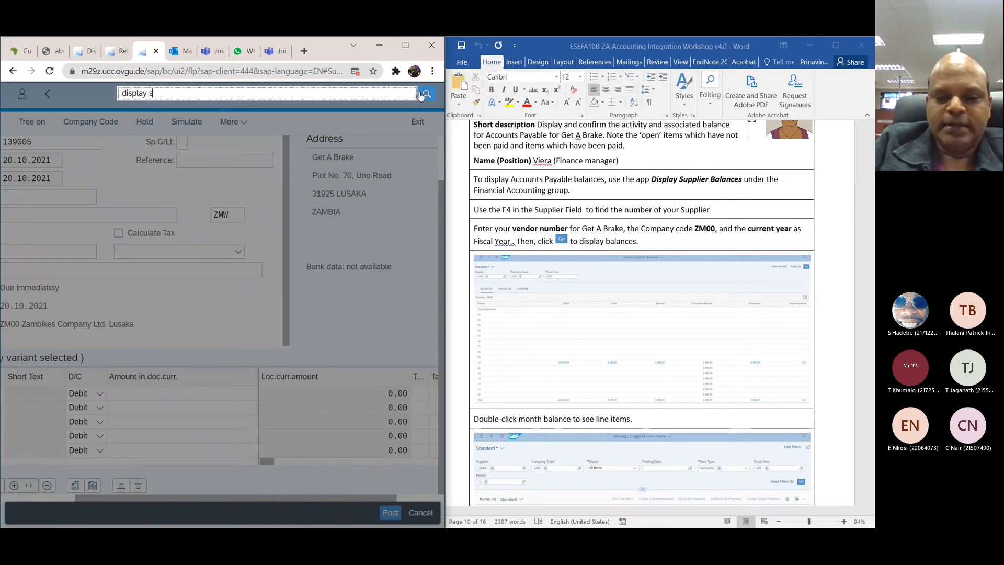
{"action": "type", "text": "upplier"}
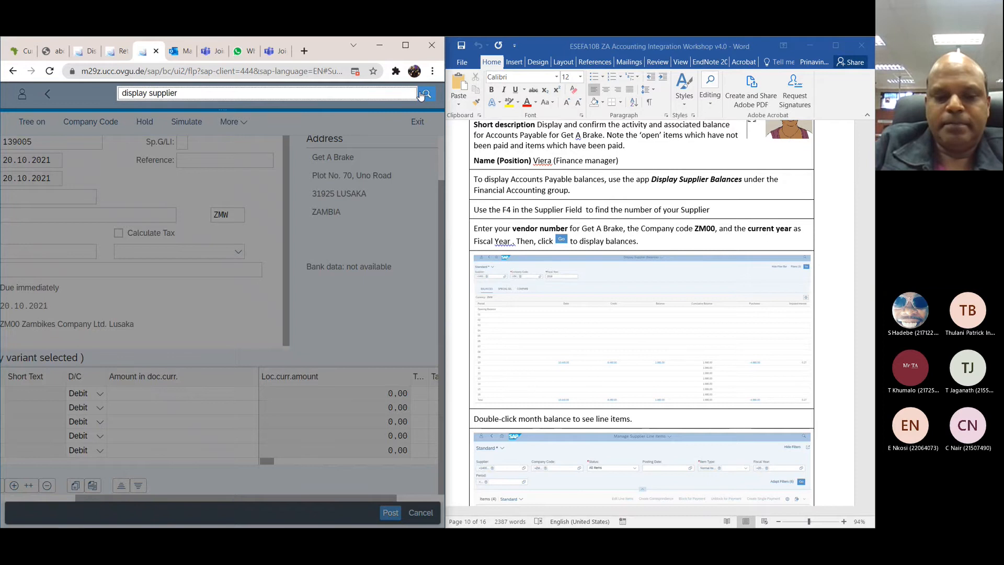
{"action": "type", "text": " balances"}
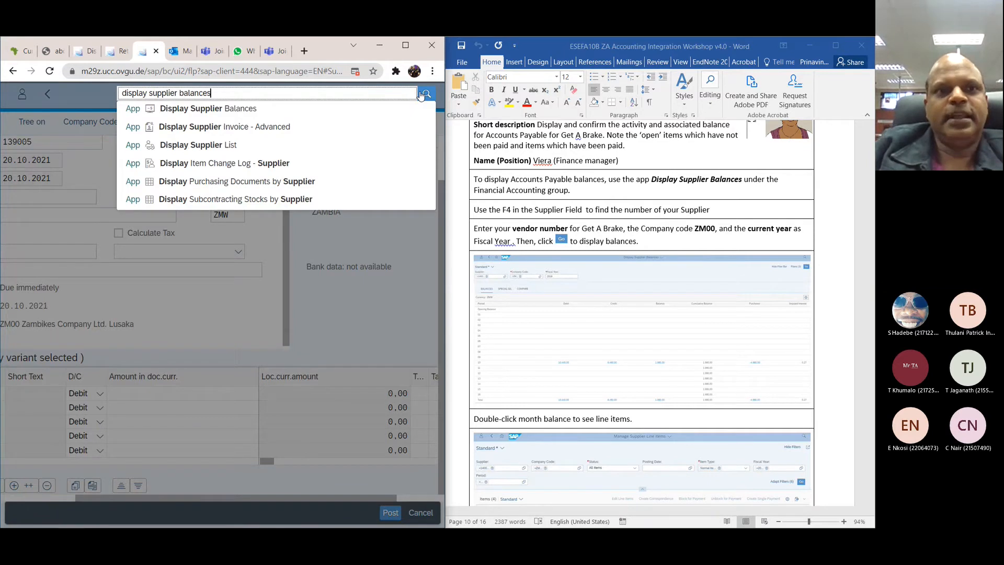
{"action": "left_click", "coordinate": [235, 109]}
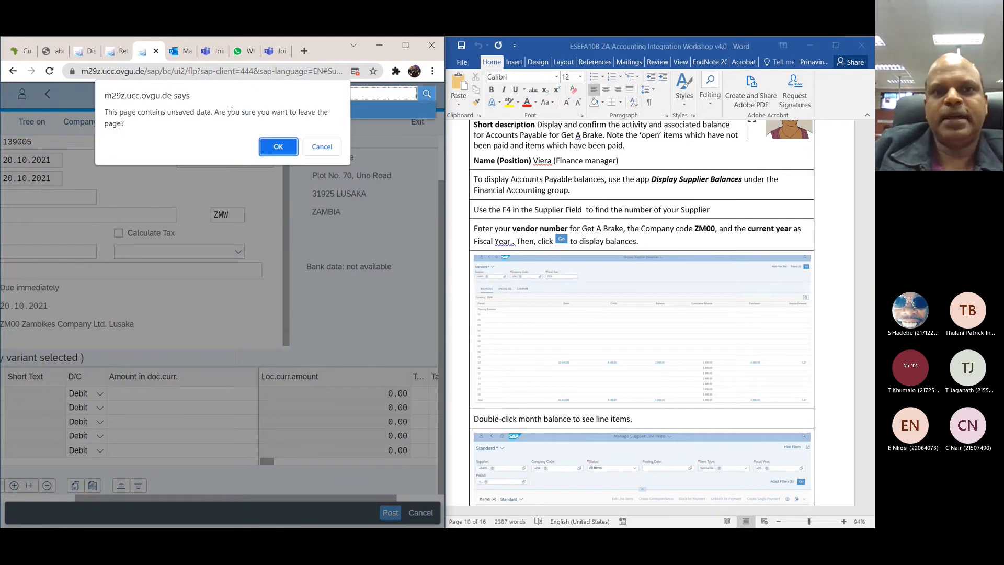
{"action": "left_click", "coordinate": [270, 147]}
{"action": "scroll", "coordinate": [618, 314], "scroll_direction": "down", "scroll_amount": 1}
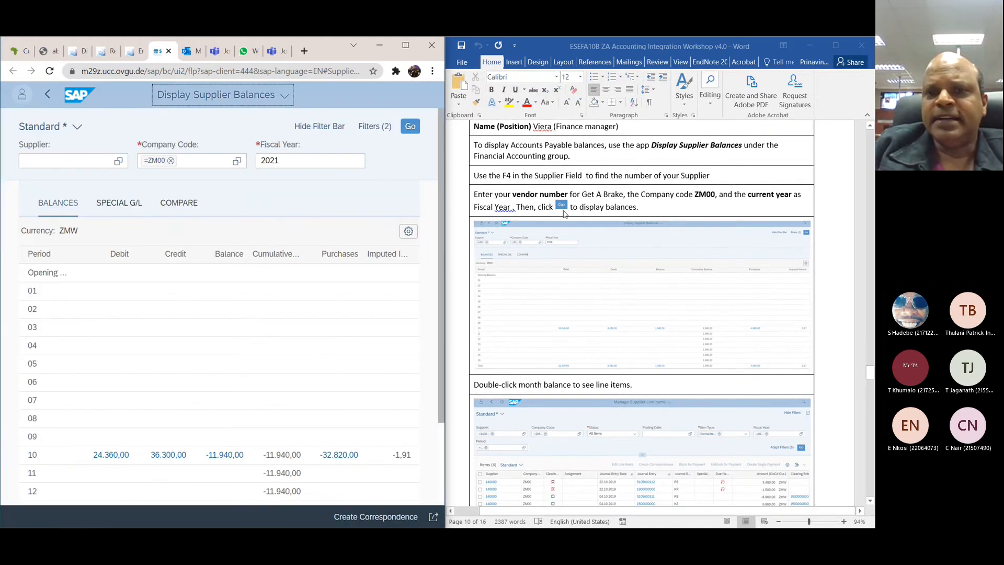
{"action": "left_click", "coordinate": [118, 161]}
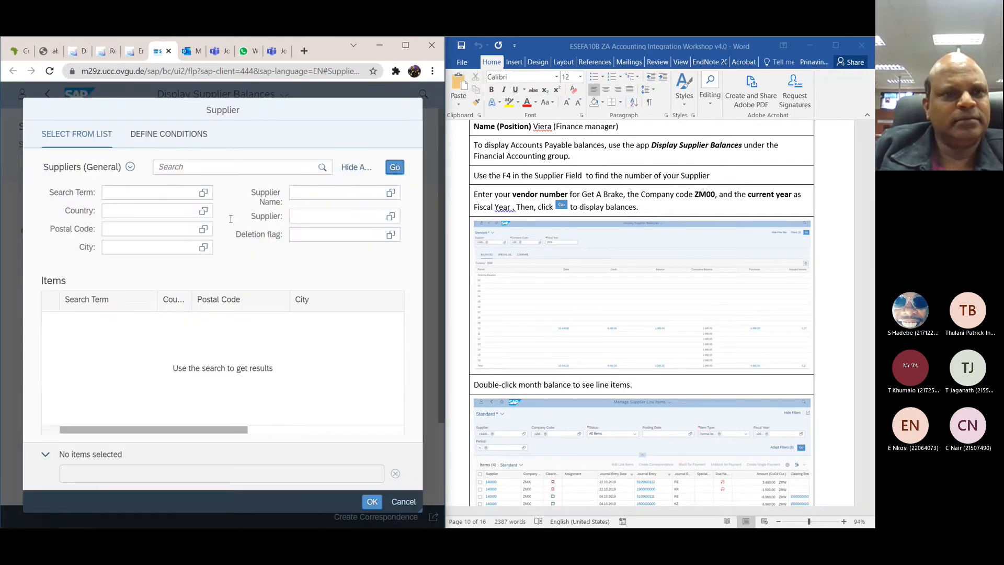
{"action": "left_click", "coordinate": [318, 168]}
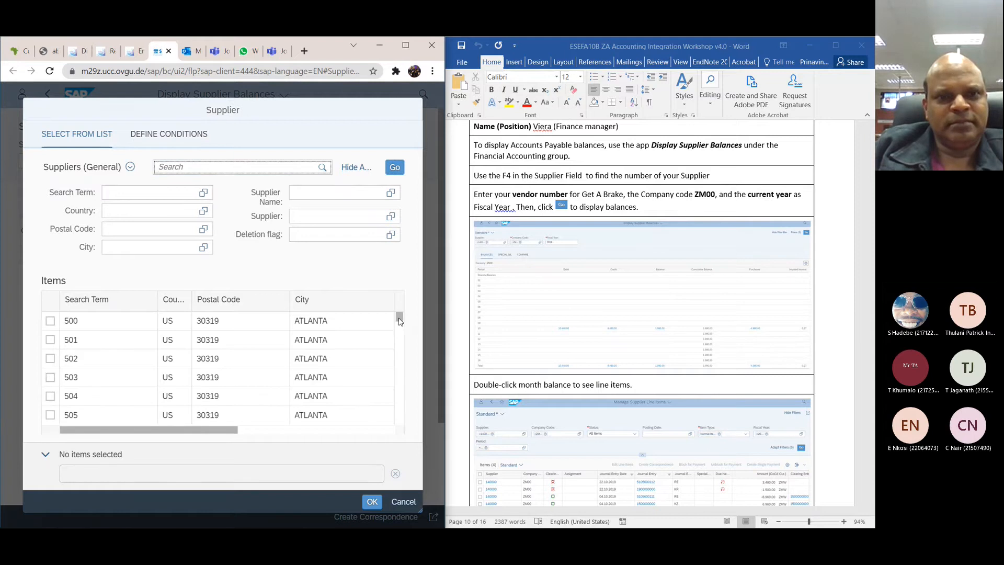
{"action": "left_click", "coordinate": [403, 501]}
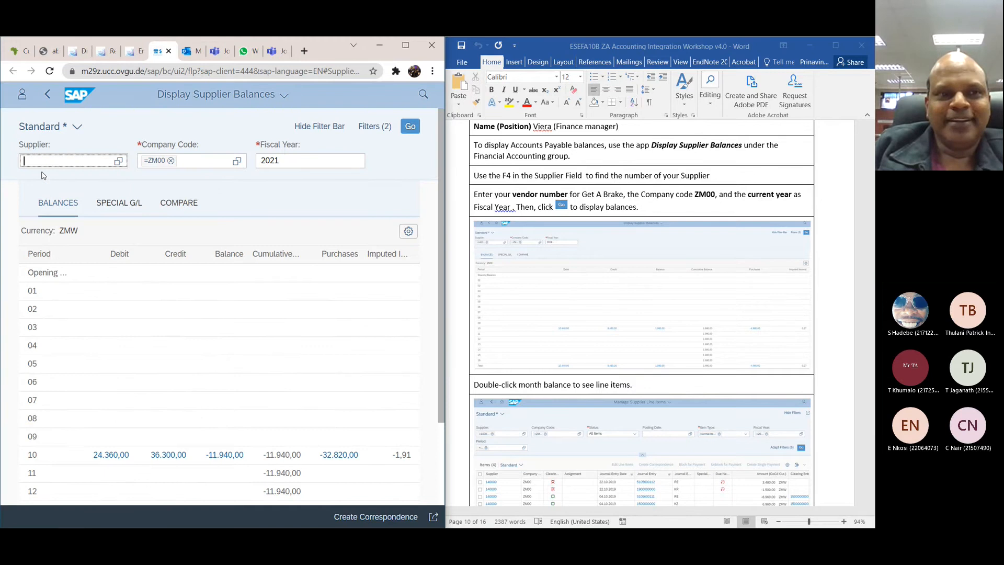
Step: Filter by the Get A Brake supplier with search term 000 and display its balances for company code ZM00 and fiscal year 2021
{"action": "type", "text": "139"}
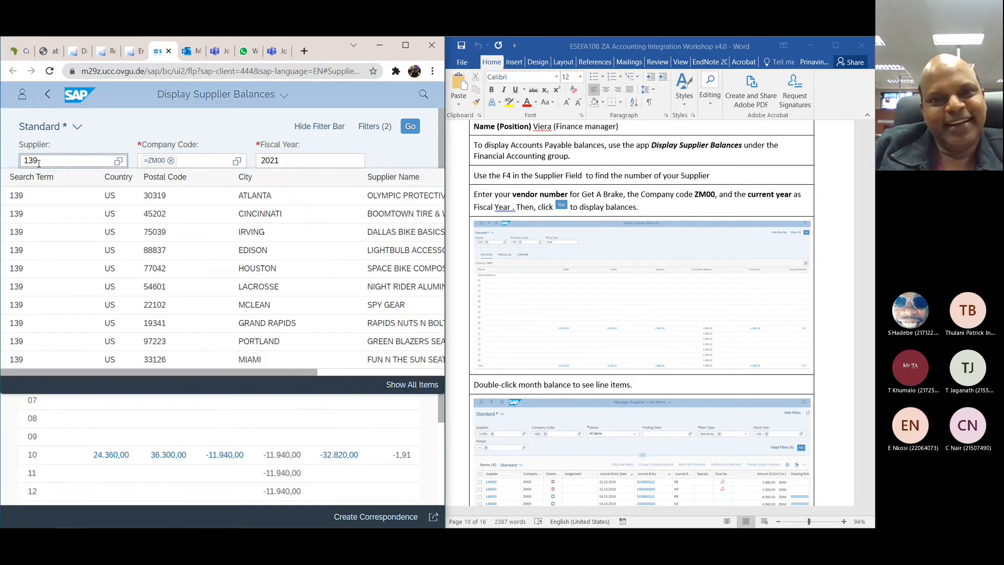
{"action": "type", "text": "0"}
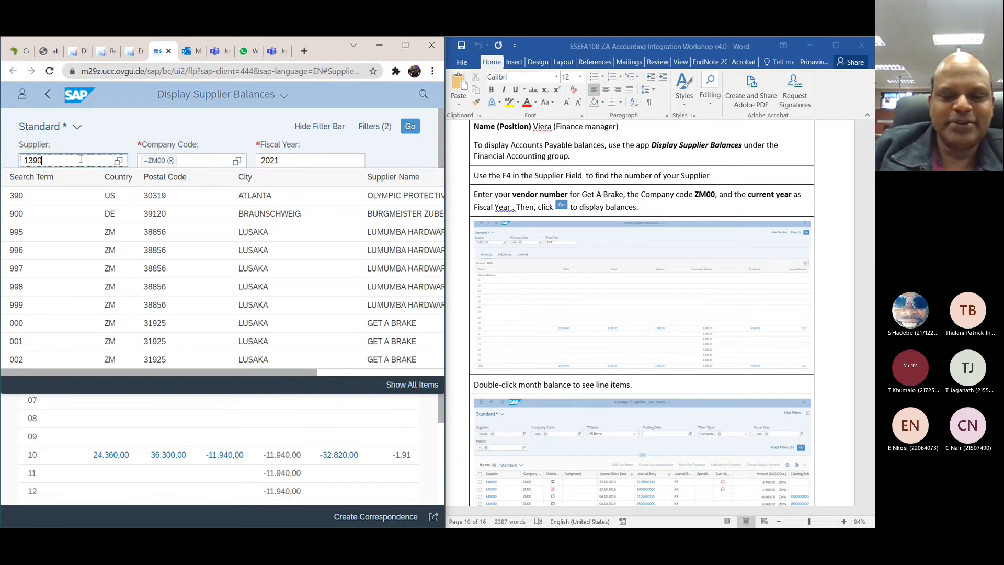
{"action": "type", "text": "0"}
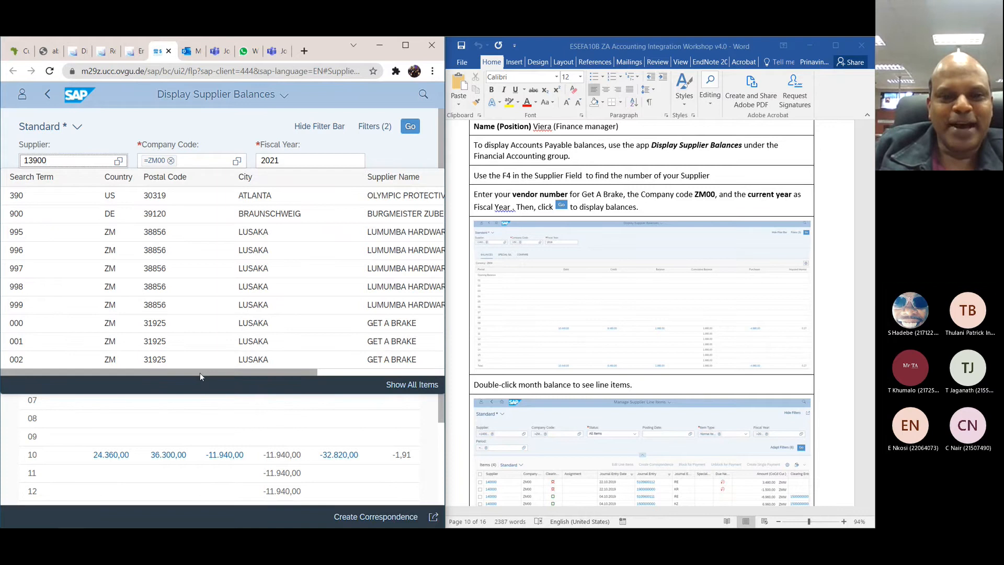
{"action": "left_click_drag", "start_coordinate": [200, 372], "coordinate": [338, 382]}
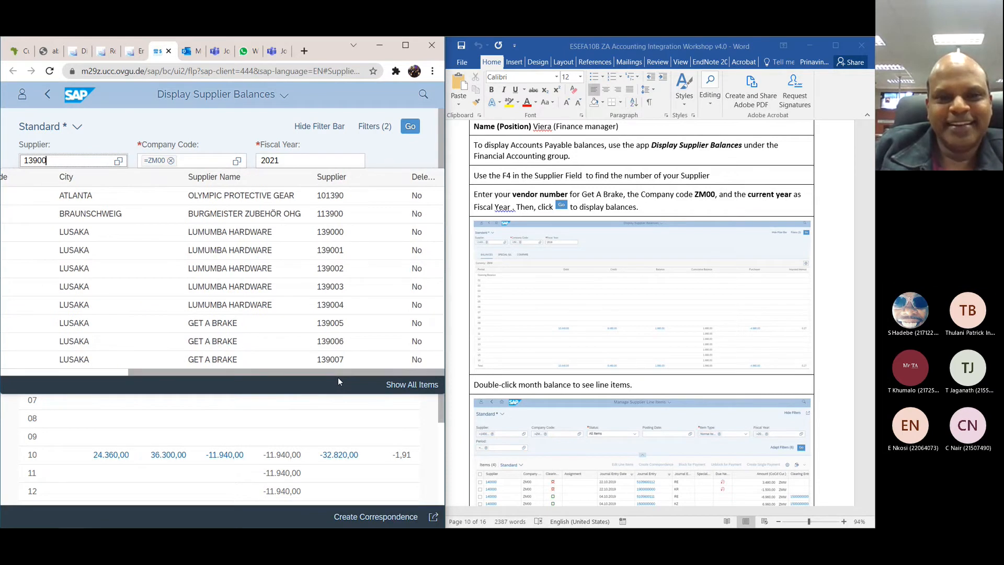
{"action": "left_click_drag", "start_coordinate": [333, 373], "coordinate": [408, 370]}
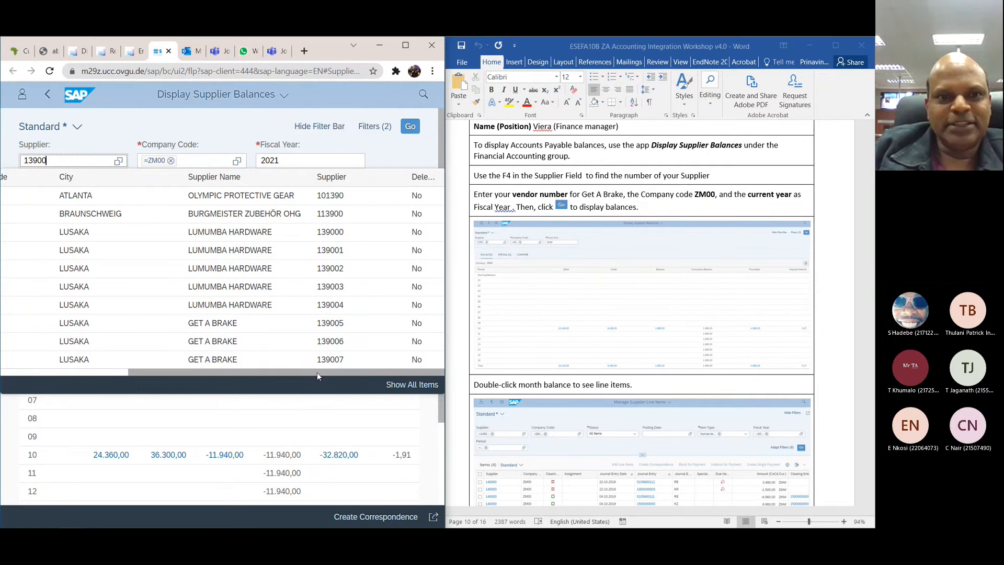
{"action": "left_click_drag", "start_coordinate": [317, 372], "coordinate": [174, 375]}
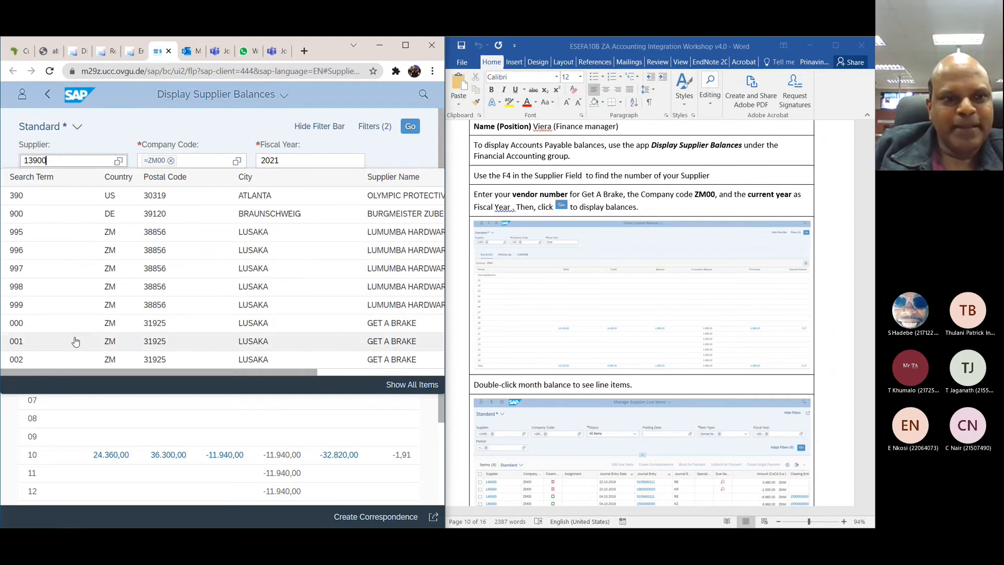
{"action": "left_click", "coordinate": [57, 324]}
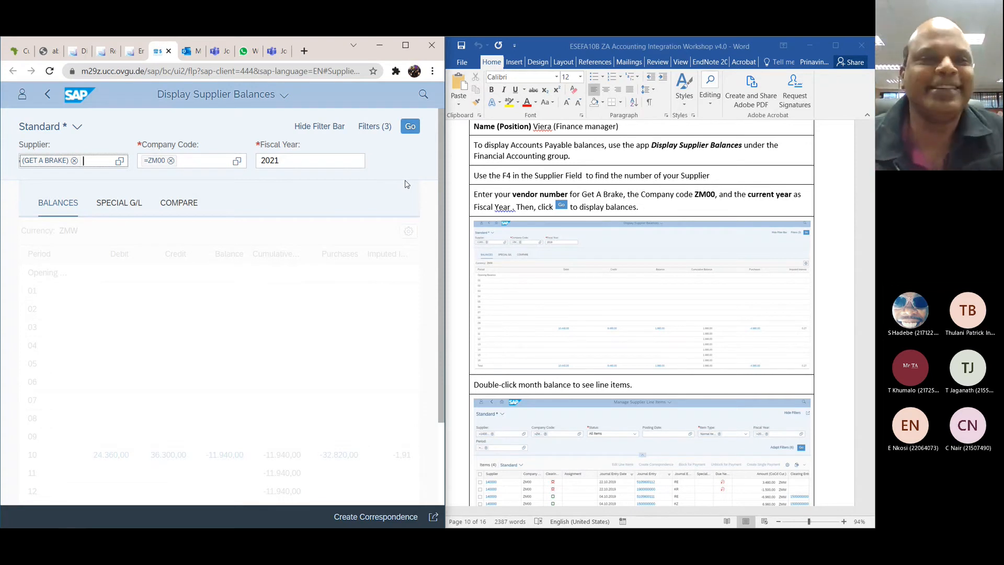
{"action": "left_click", "coordinate": [411, 127]}
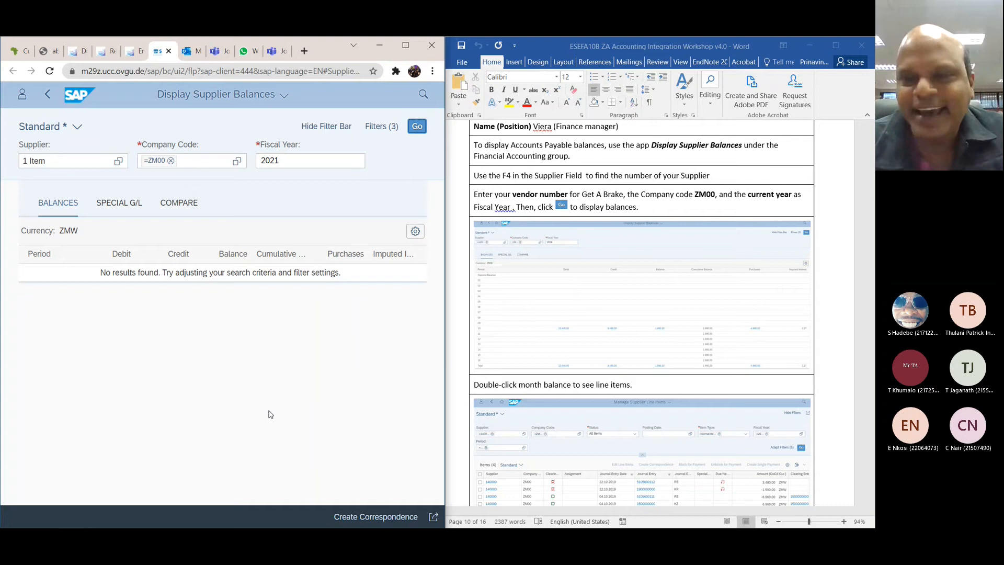
Step: Read the workshop instructions for the end of ZA 7, the General Ledger balances in ZA 8 and the financial statement in ZA 9
{"action": "scroll", "coordinate": [556, 417], "scroll_direction": "down", "scroll_amount": 8}
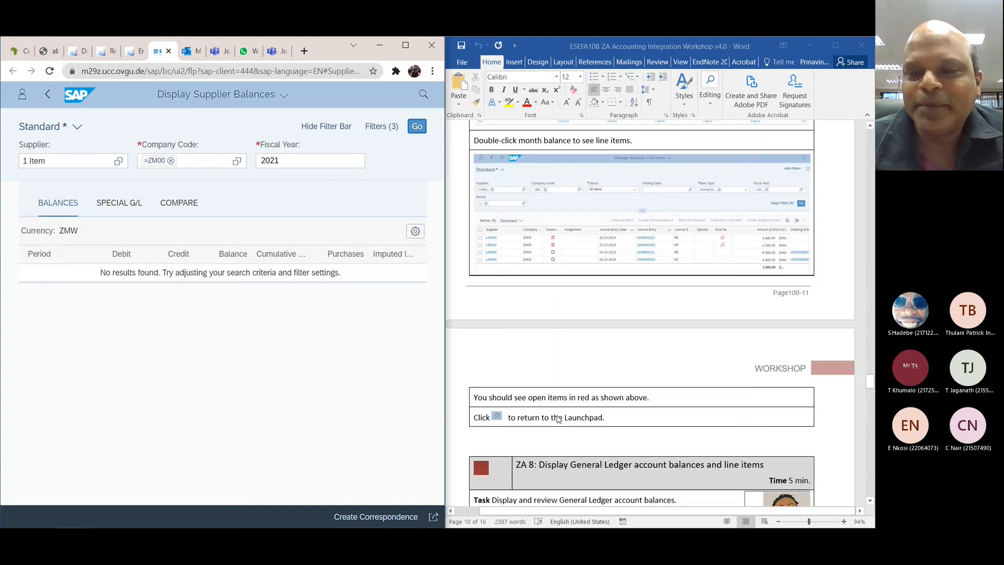
{"action": "scroll", "coordinate": [558, 418], "scroll_direction": "down", "scroll_amount": 8}
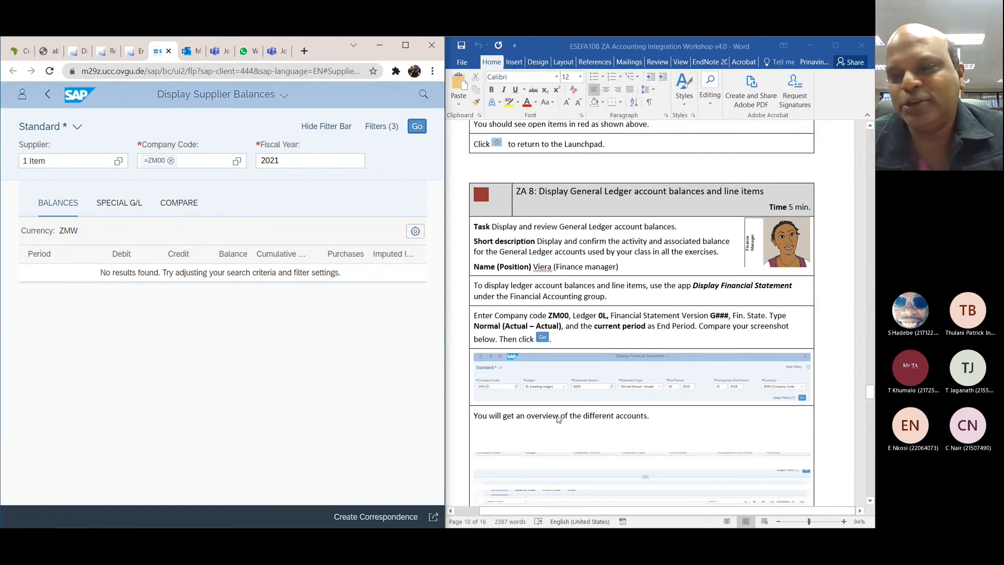
{"action": "scroll", "coordinate": [558, 419], "scroll_direction": "down", "scroll_amount": 9}
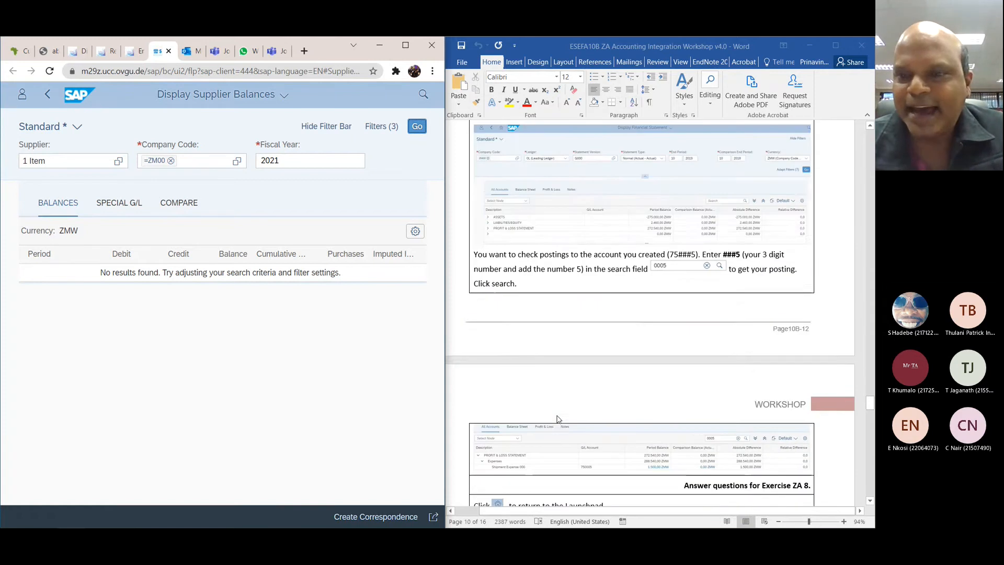
{"action": "scroll", "coordinate": [558, 418], "scroll_direction": "down", "scroll_amount": 8}
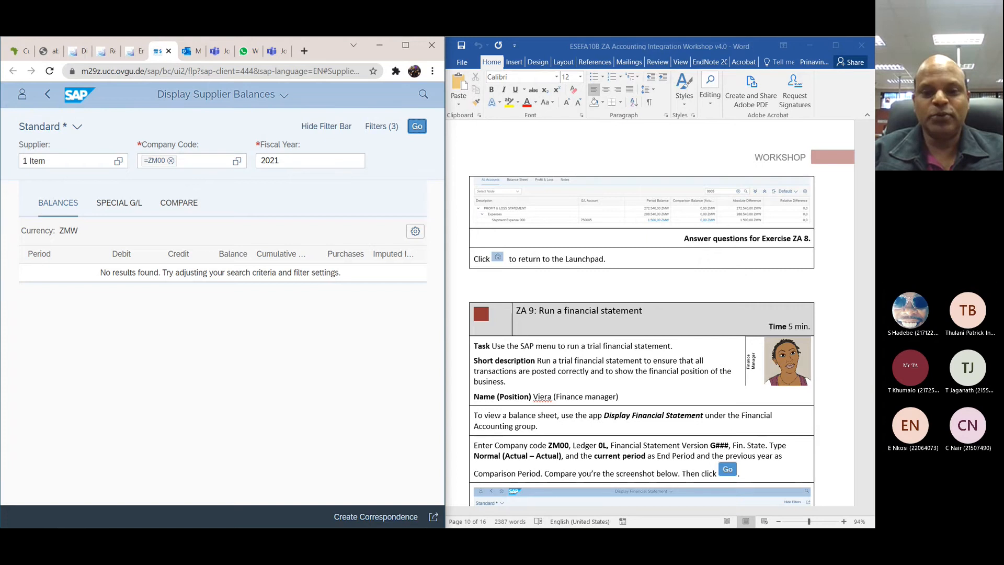
Step: Switch to the Microsoft Teams meeting window and stop sharing the screen
{"action": "key", "text": "alt+Tab"}
{"action": "key", "text": "super"}
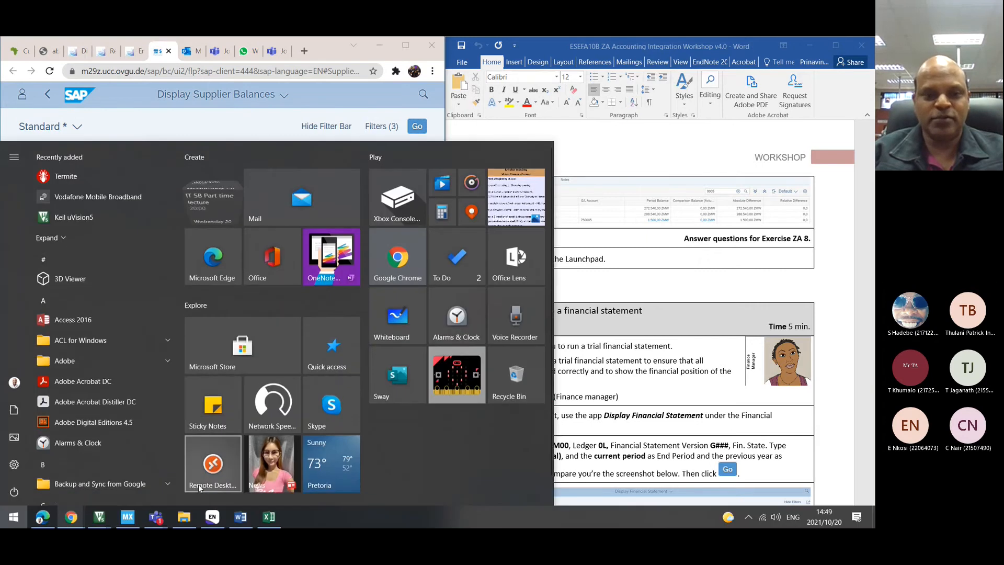
{"action": "mouse_move", "coordinate": [158, 521]}
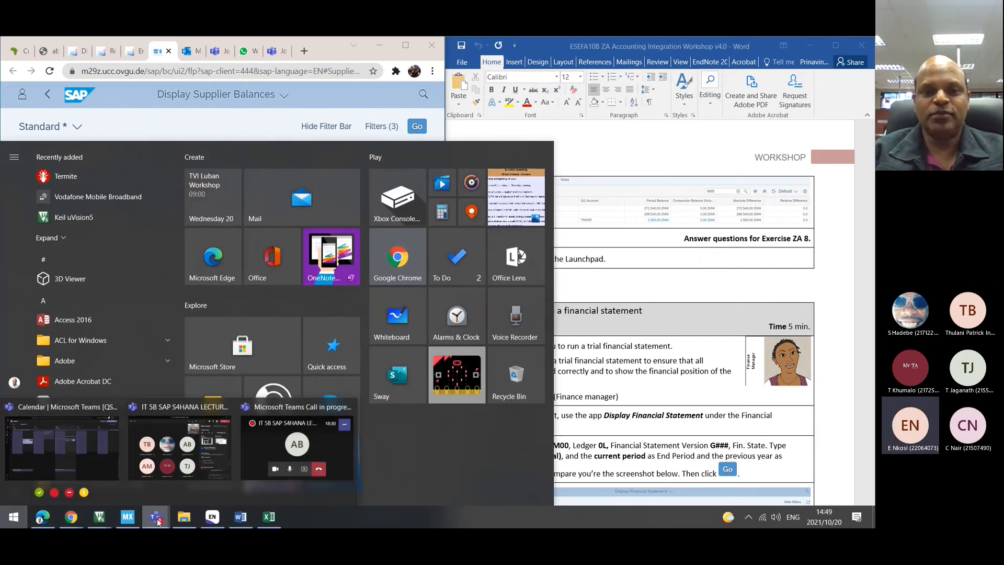
{"action": "left_click", "coordinate": [161, 425]}
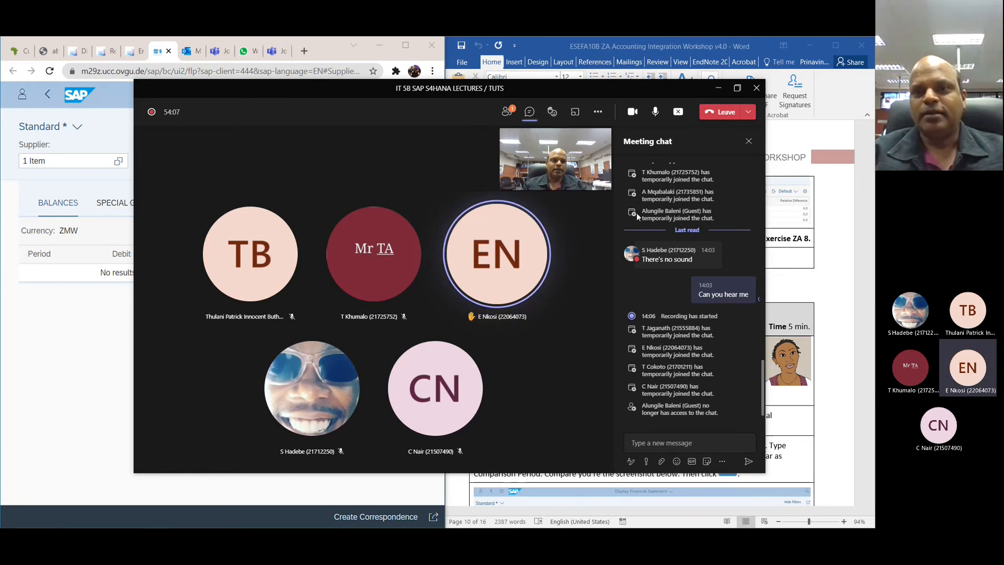
{"action": "left_click", "coordinate": [680, 116]}
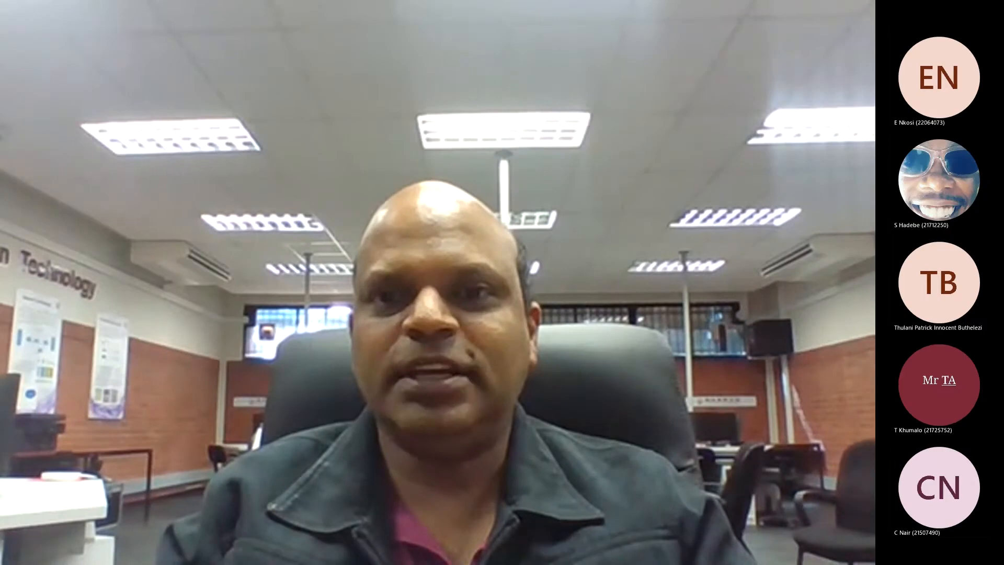